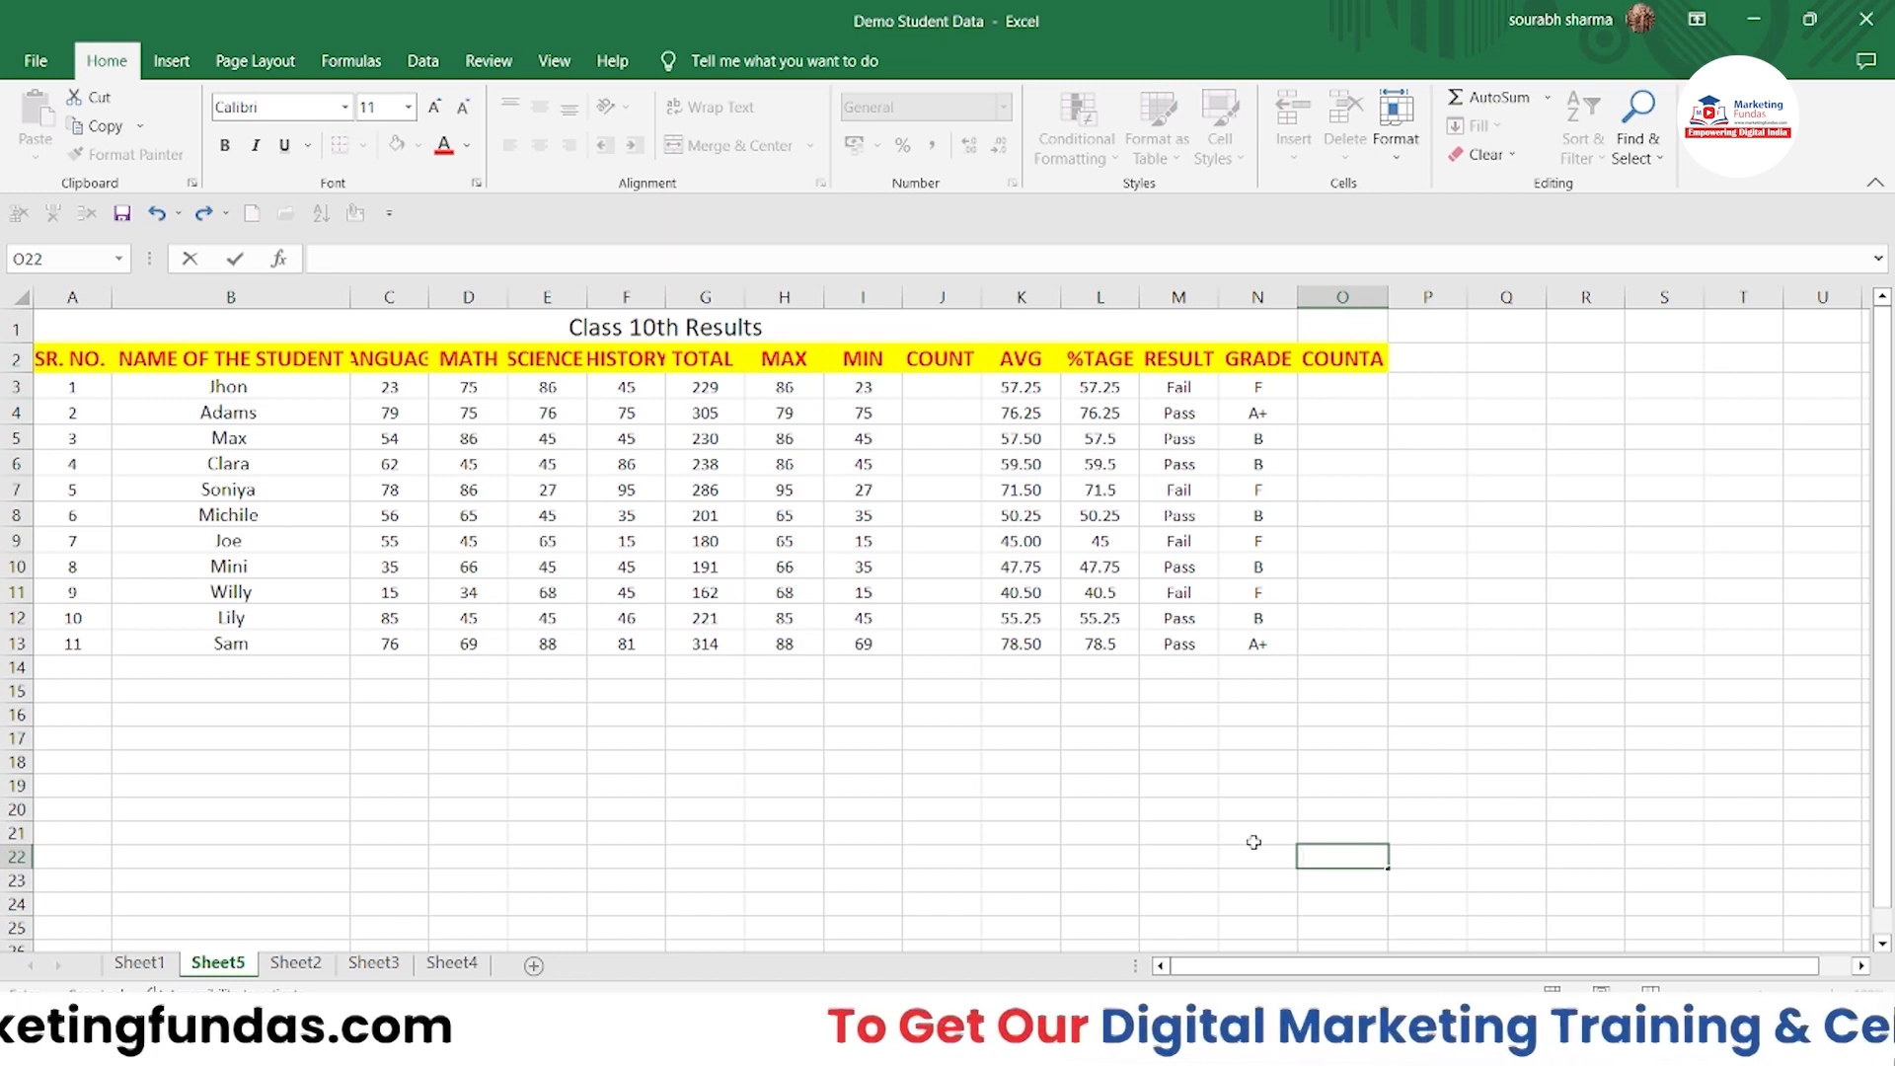
pyautogui.moveTo(931, 385); pyautogui.dragTo(932, 644)
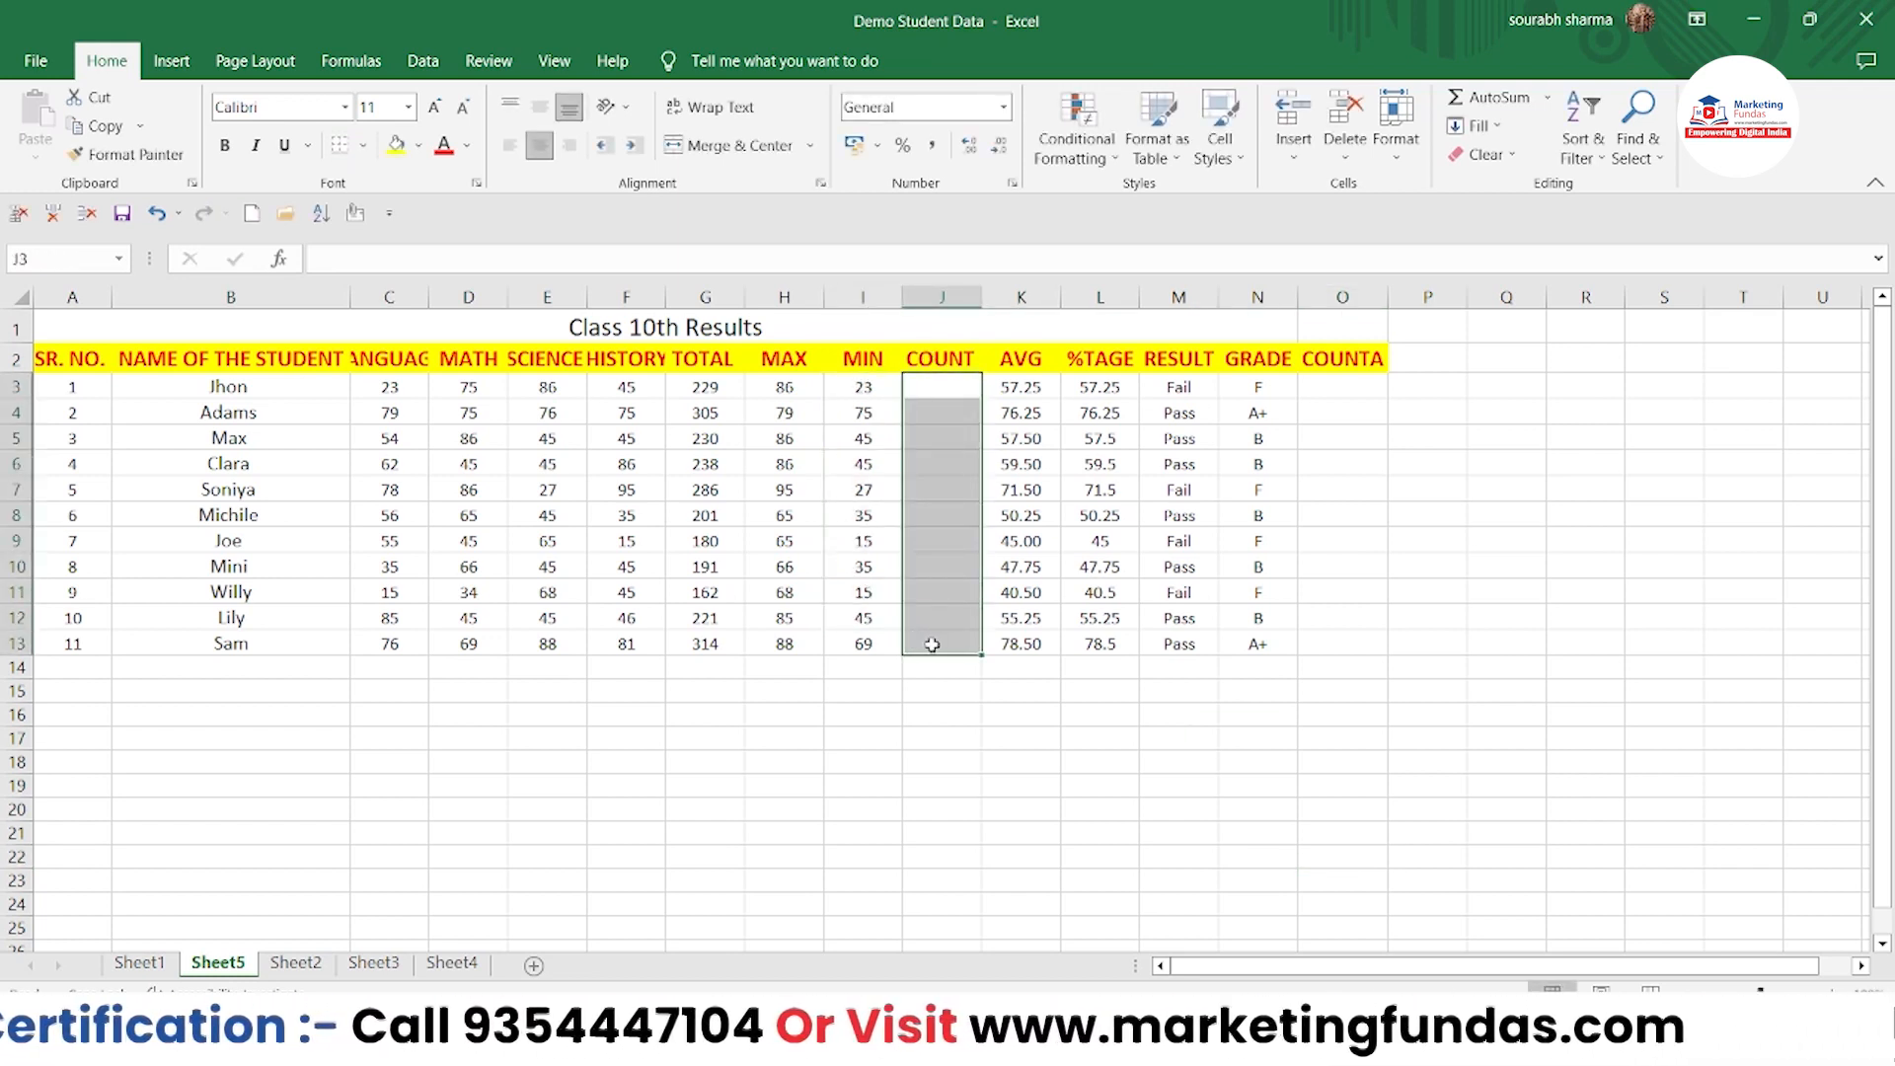
pyautogui.click(894, 718)
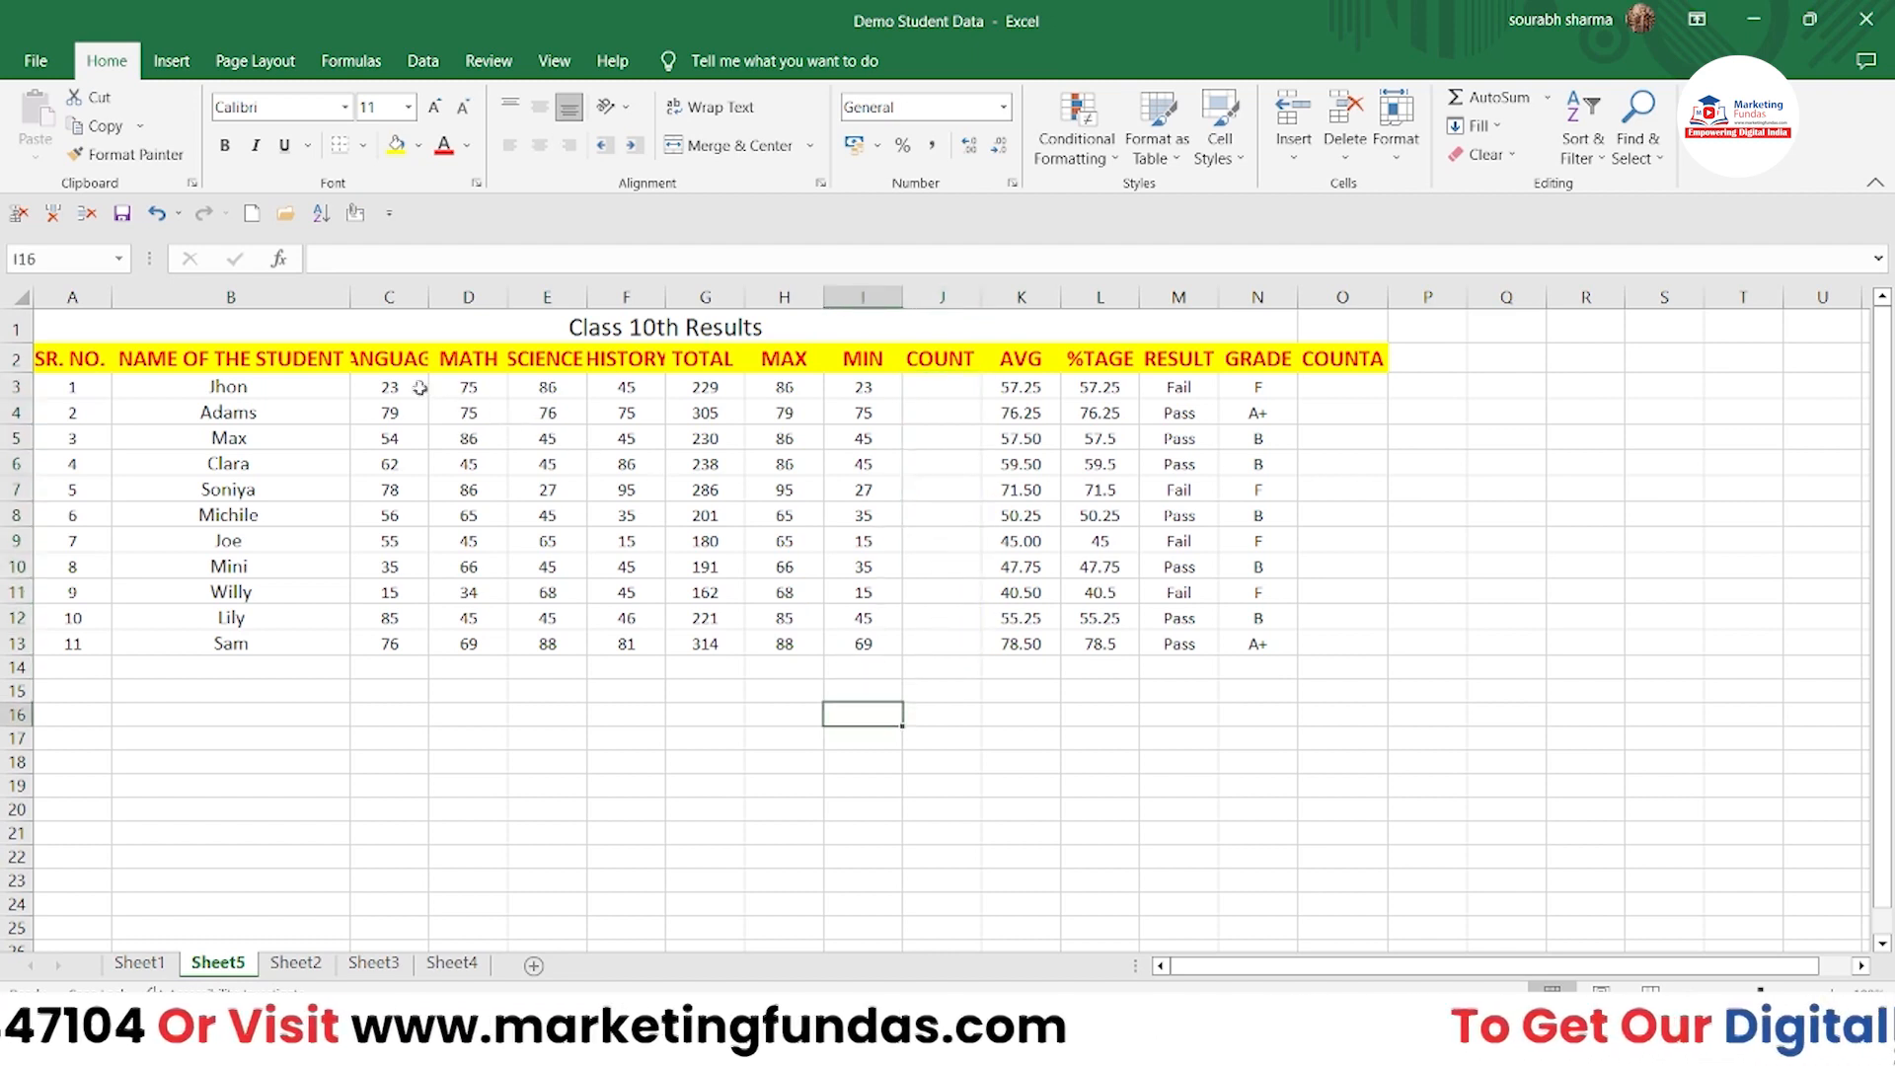
pyautogui.moveTo(420, 388); pyautogui.dragTo(624, 388)
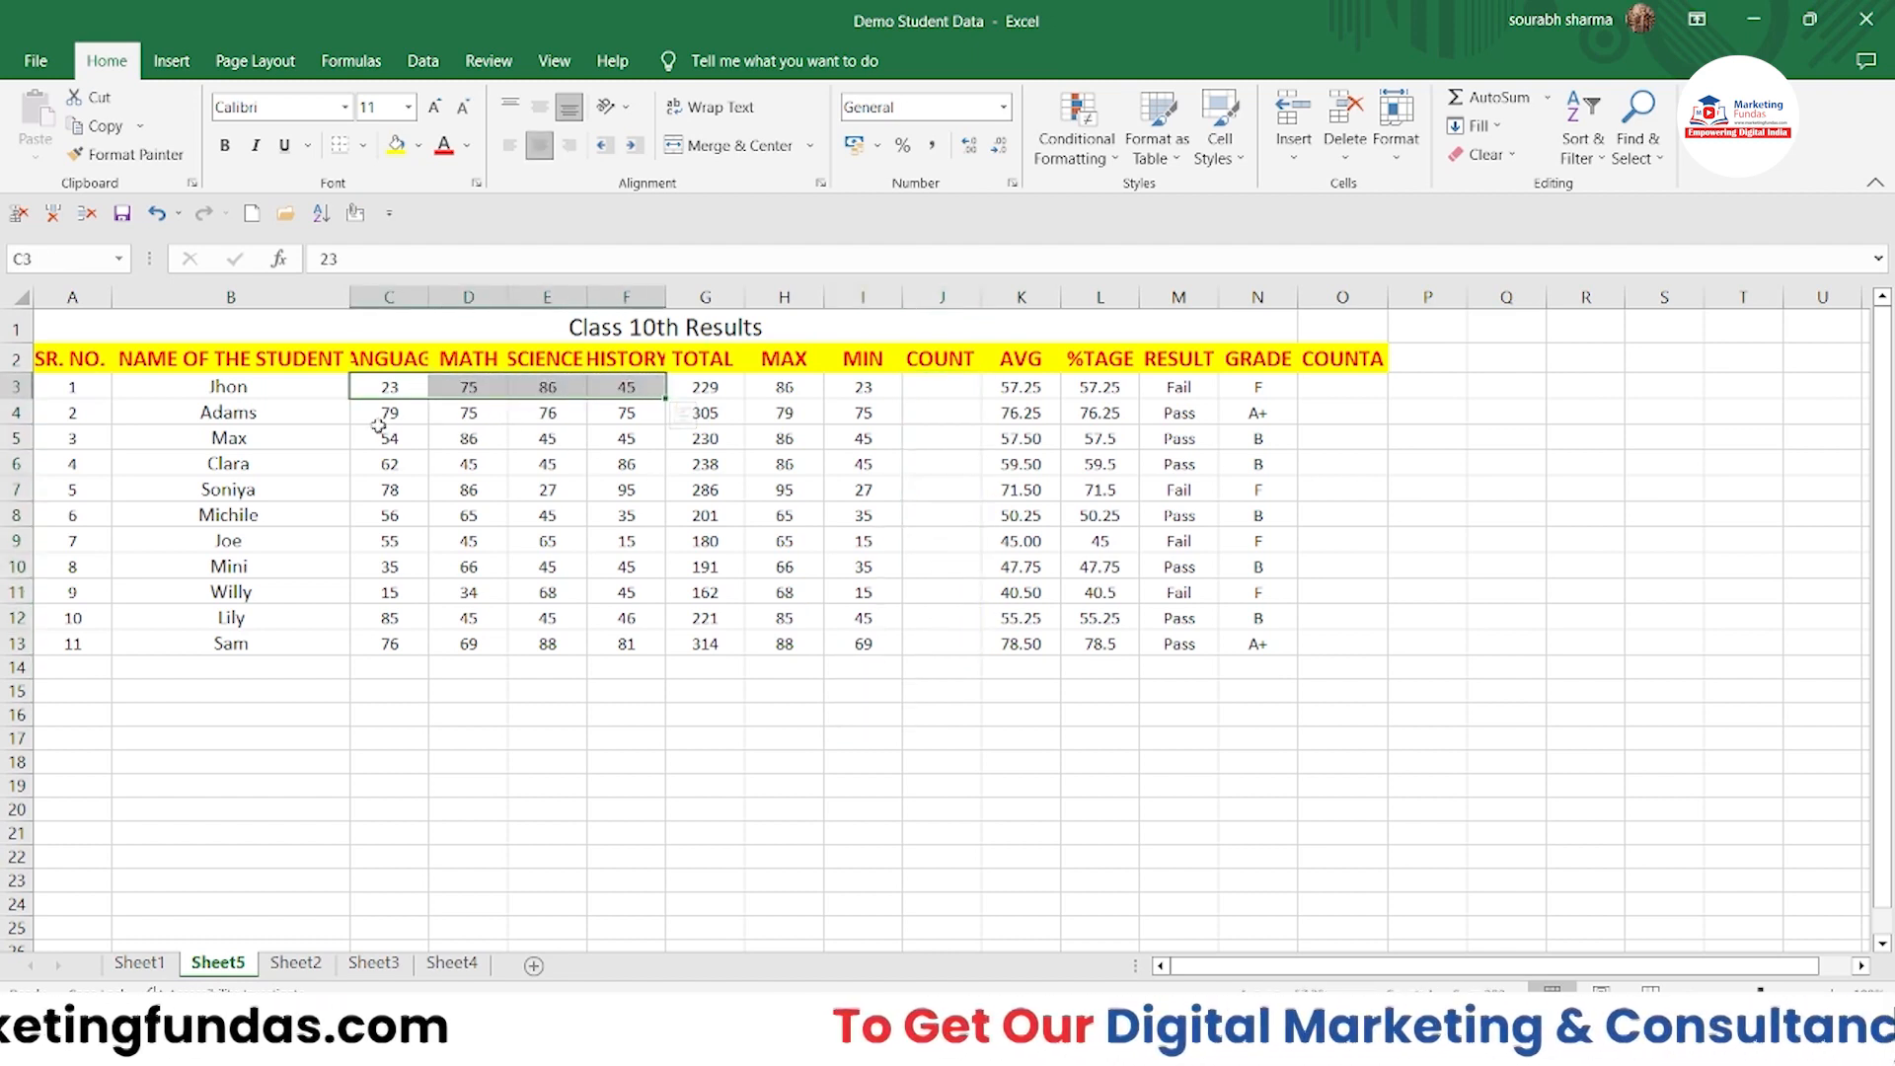
pyautogui.moveTo(378, 426); pyautogui.dragTo(507, 486)
pyautogui.click(861, 738)
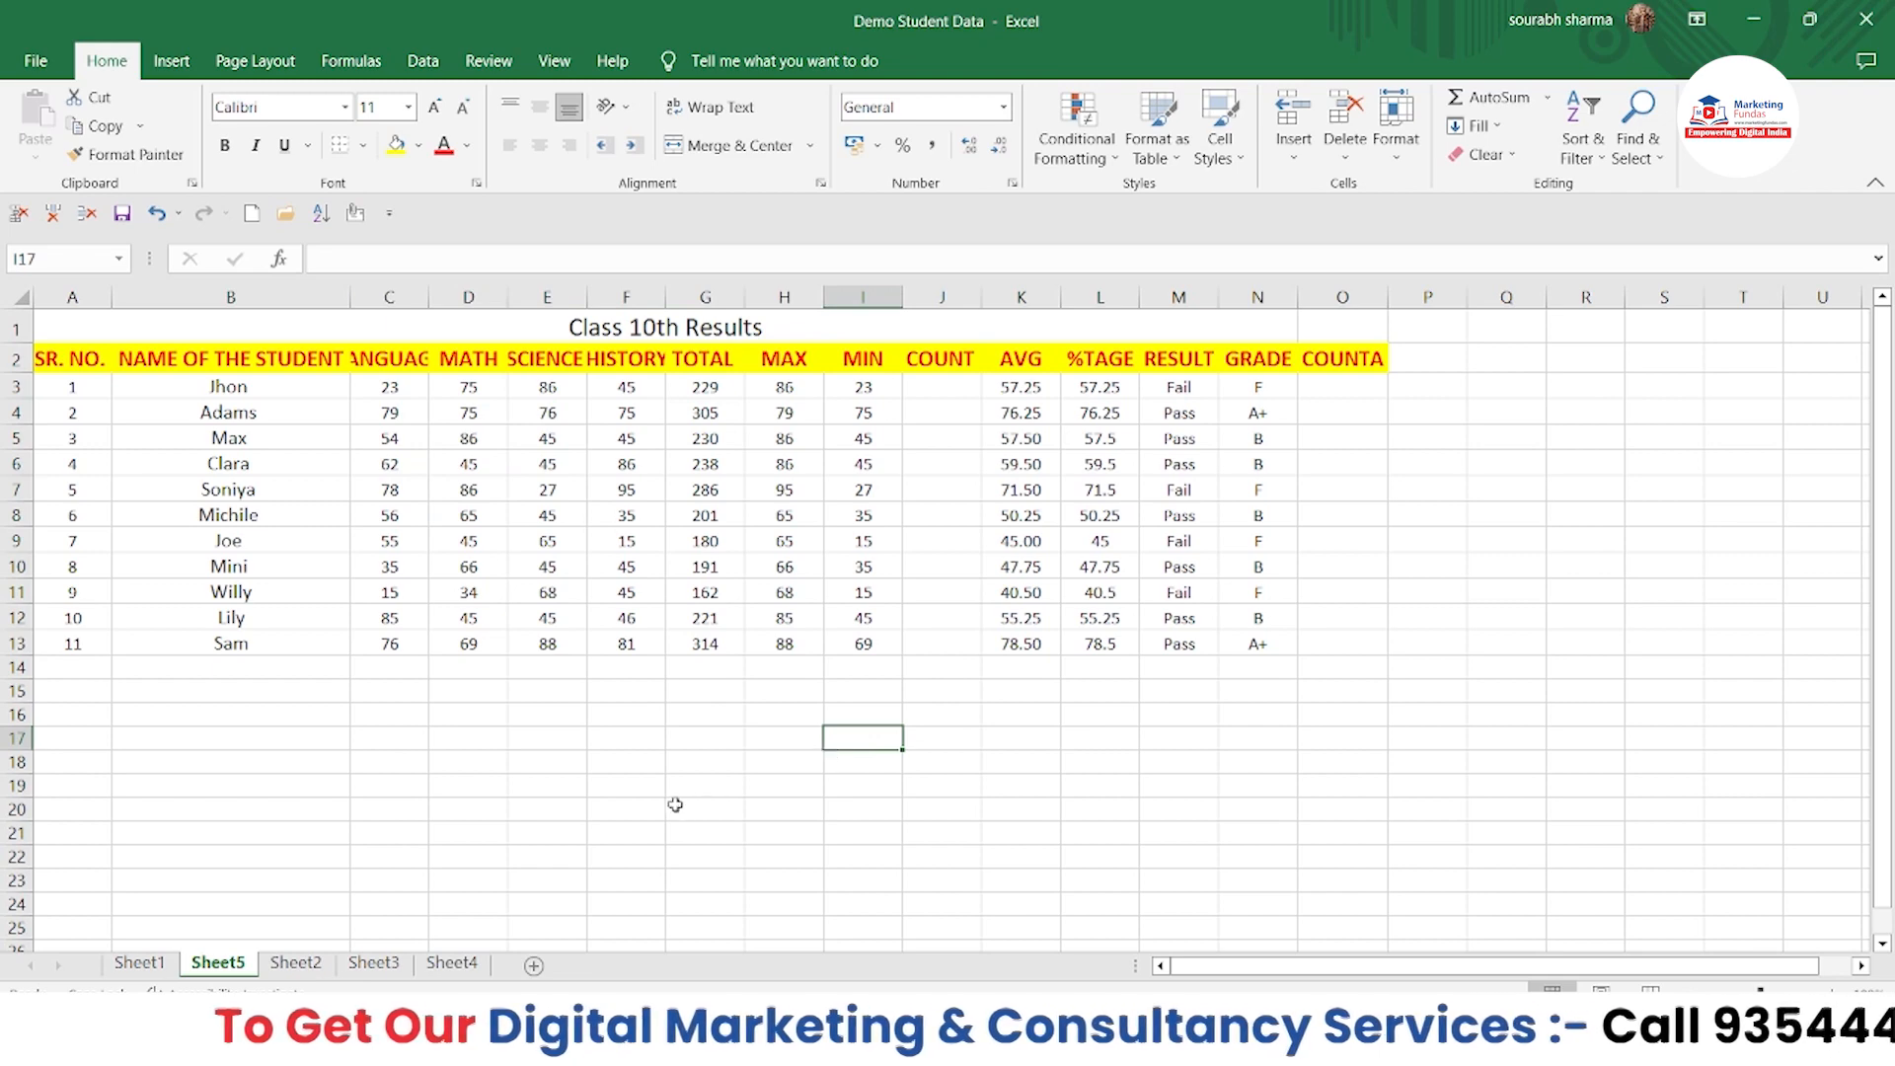
pyautogui.write('=')
pyautogui.press('BackSpace')
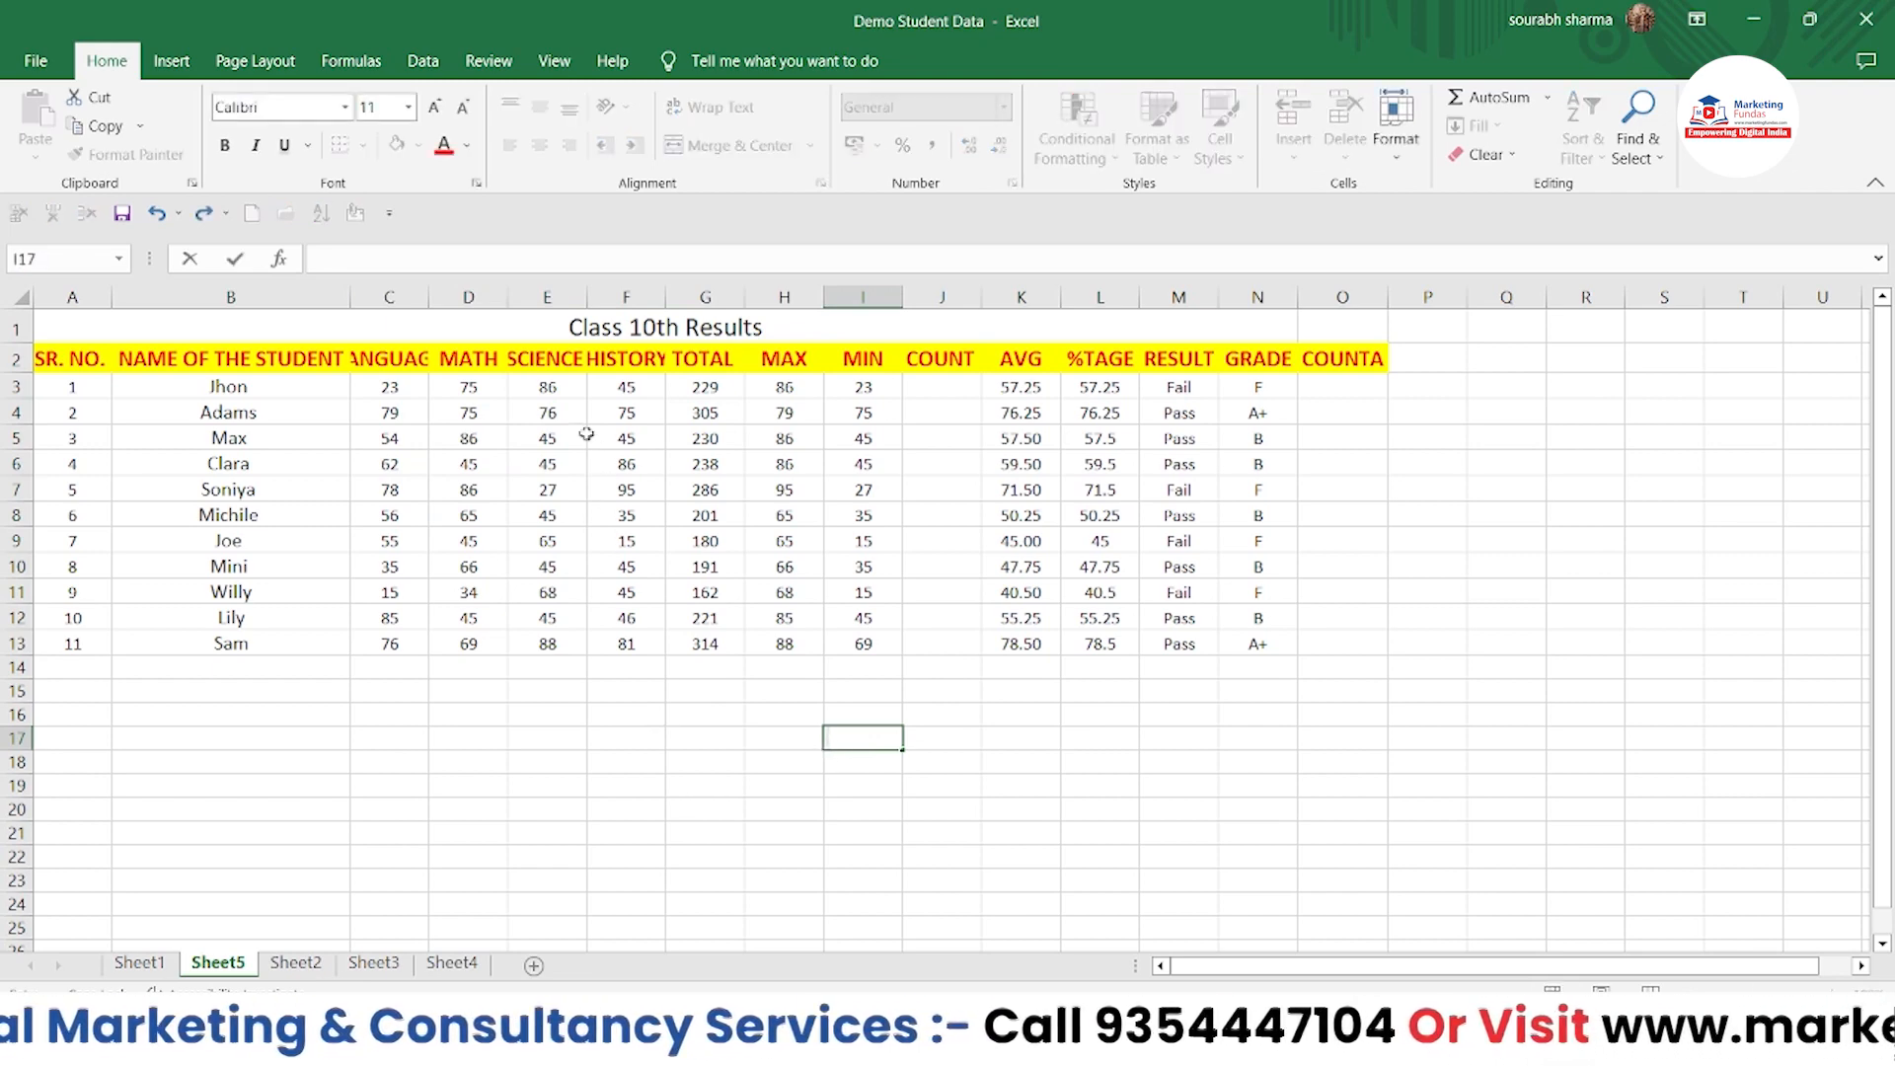
# Autofit the widths of the LANGUAGE, MATH, SCIENCE and HISTORY columns so their headings fit
pyautogui.doubleClick(430, 297)
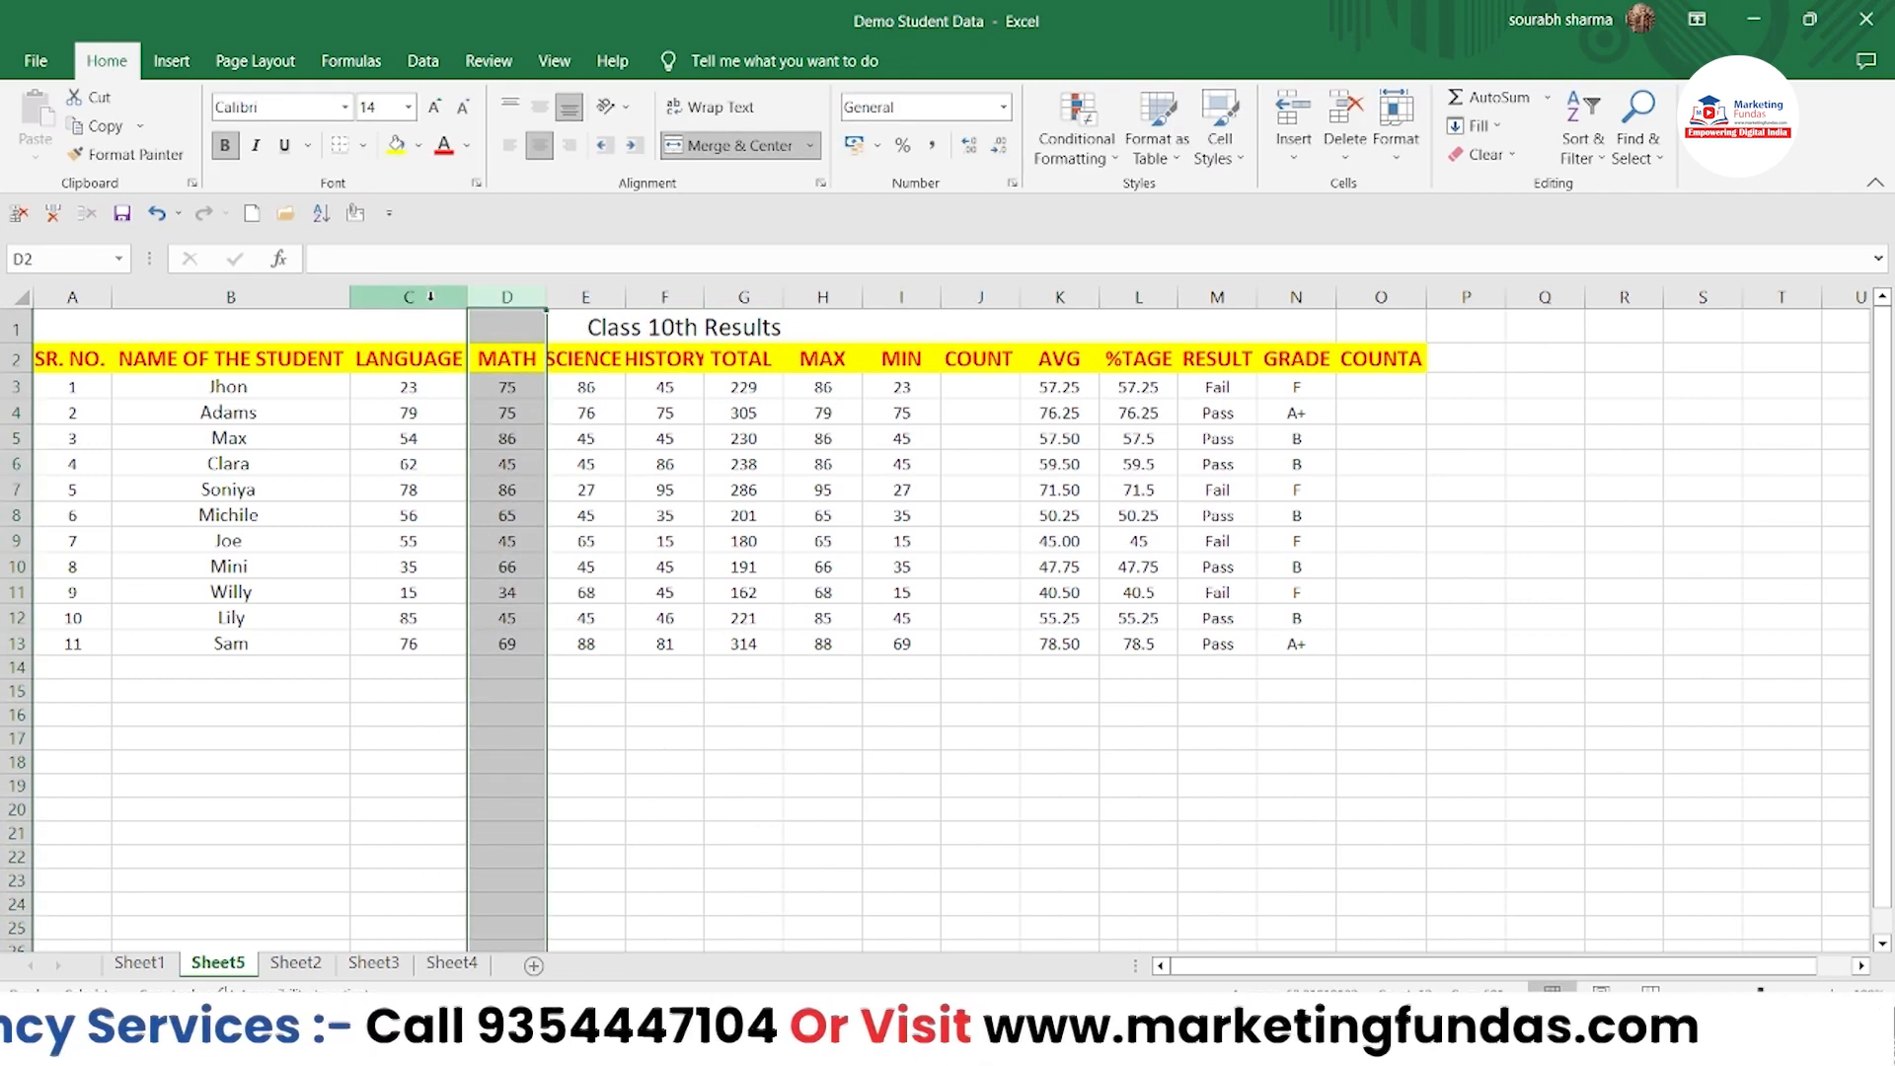
pyautogui.doubleClick(545, 297)
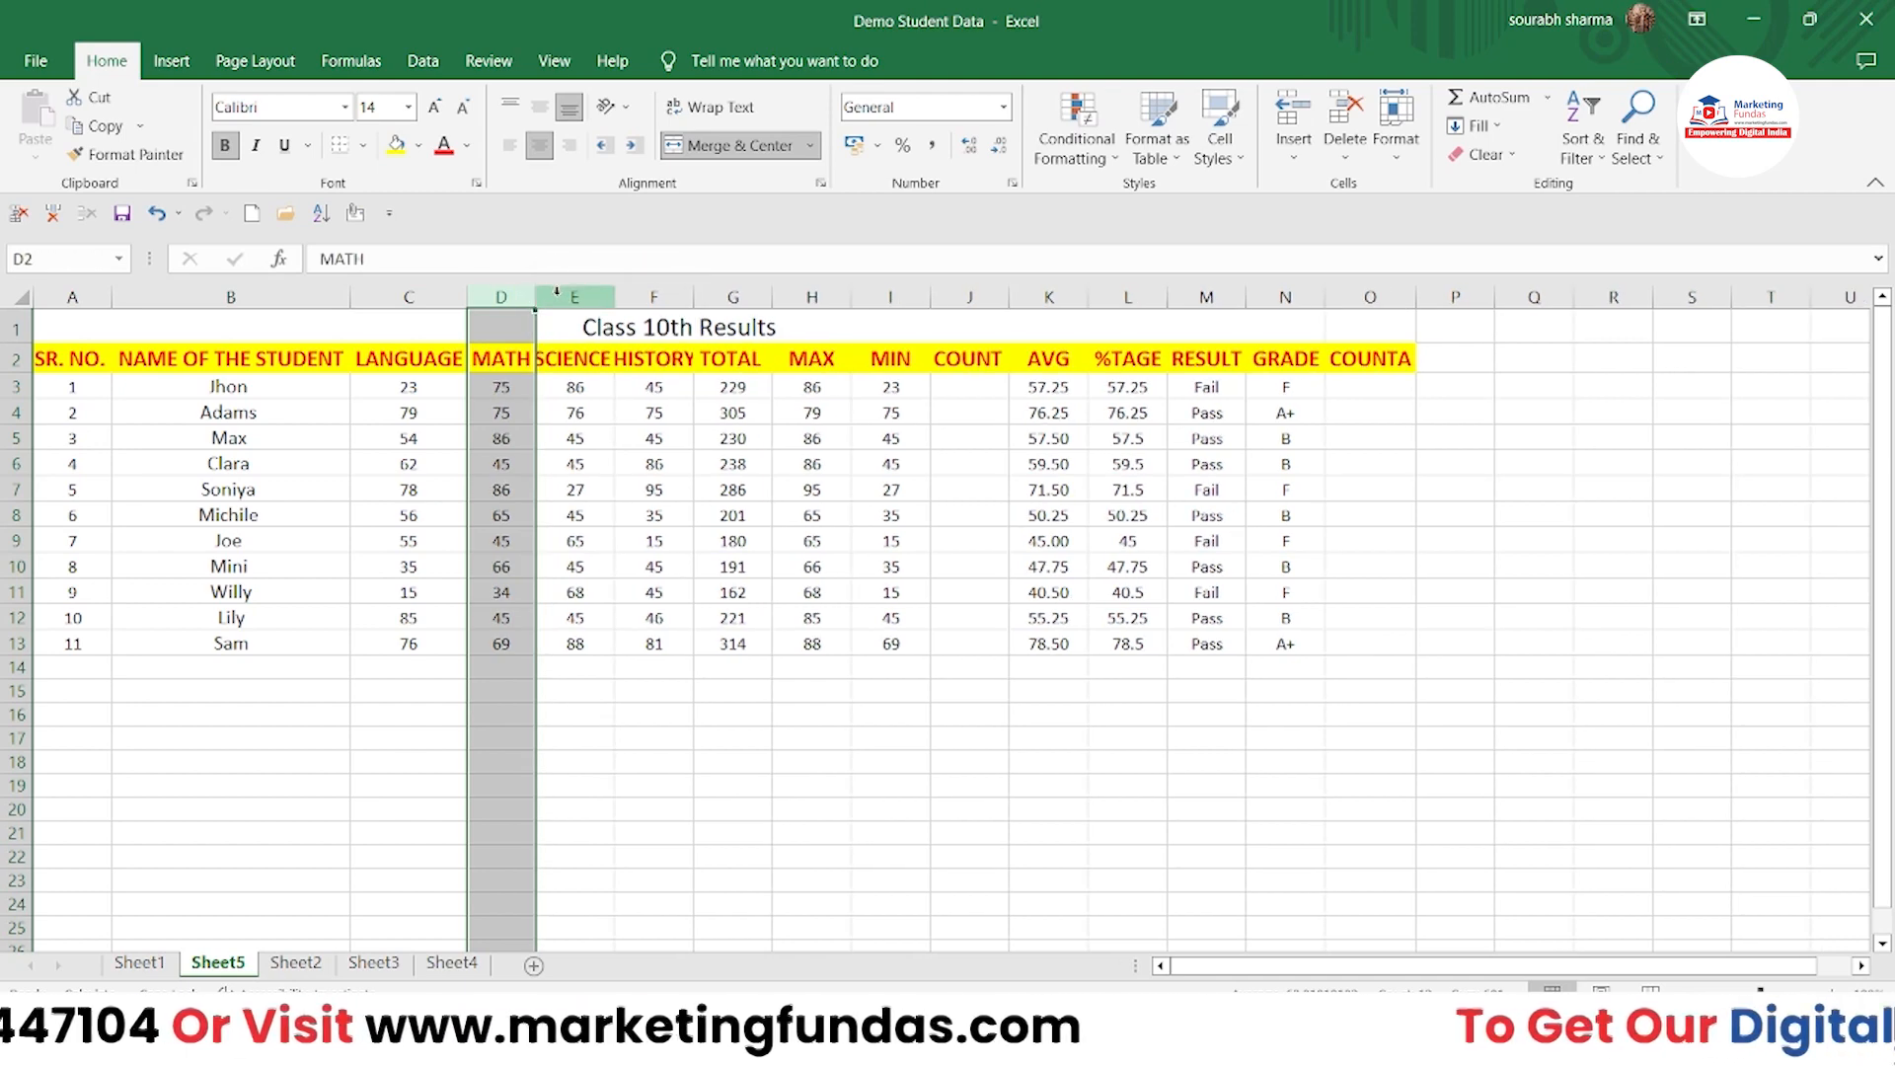
pyautogui.doubleClick(610, 297)
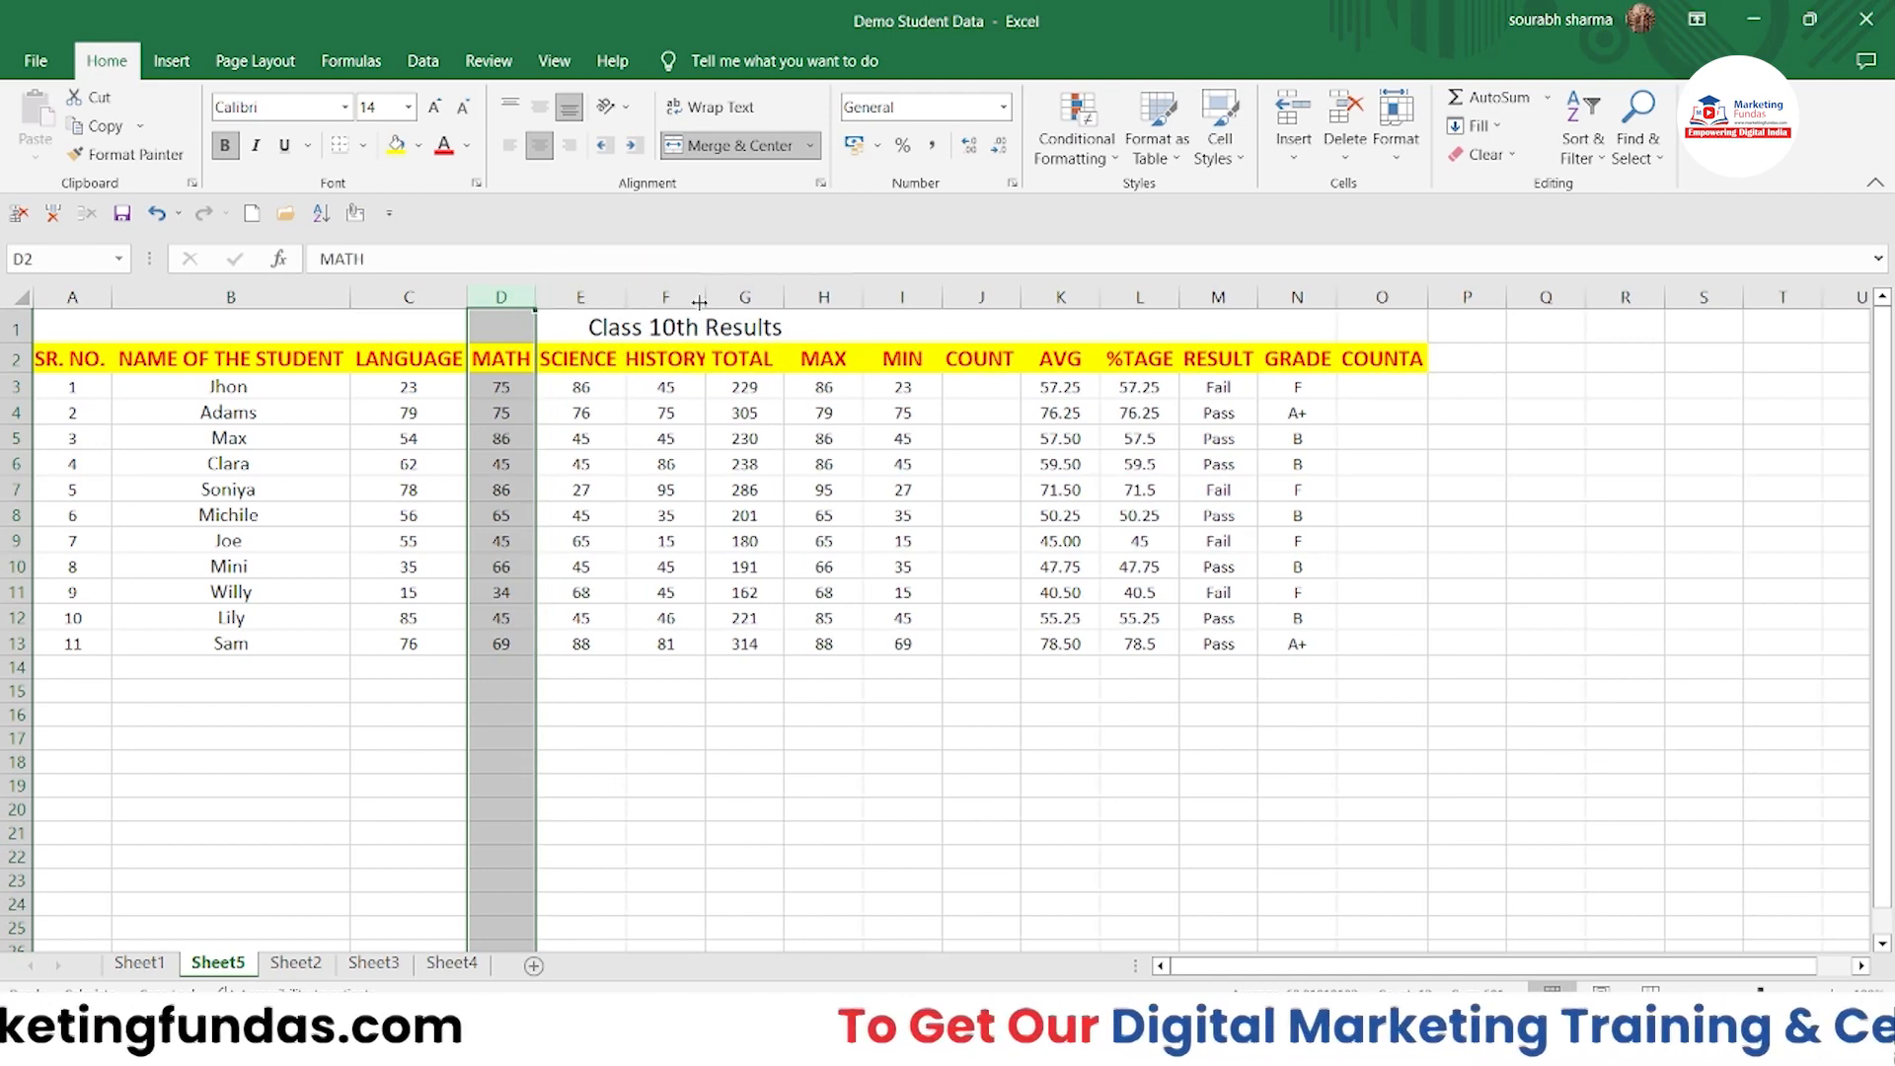
pyautogui.moveTo(440, 386); pyautogui.dragTo(691, 393)
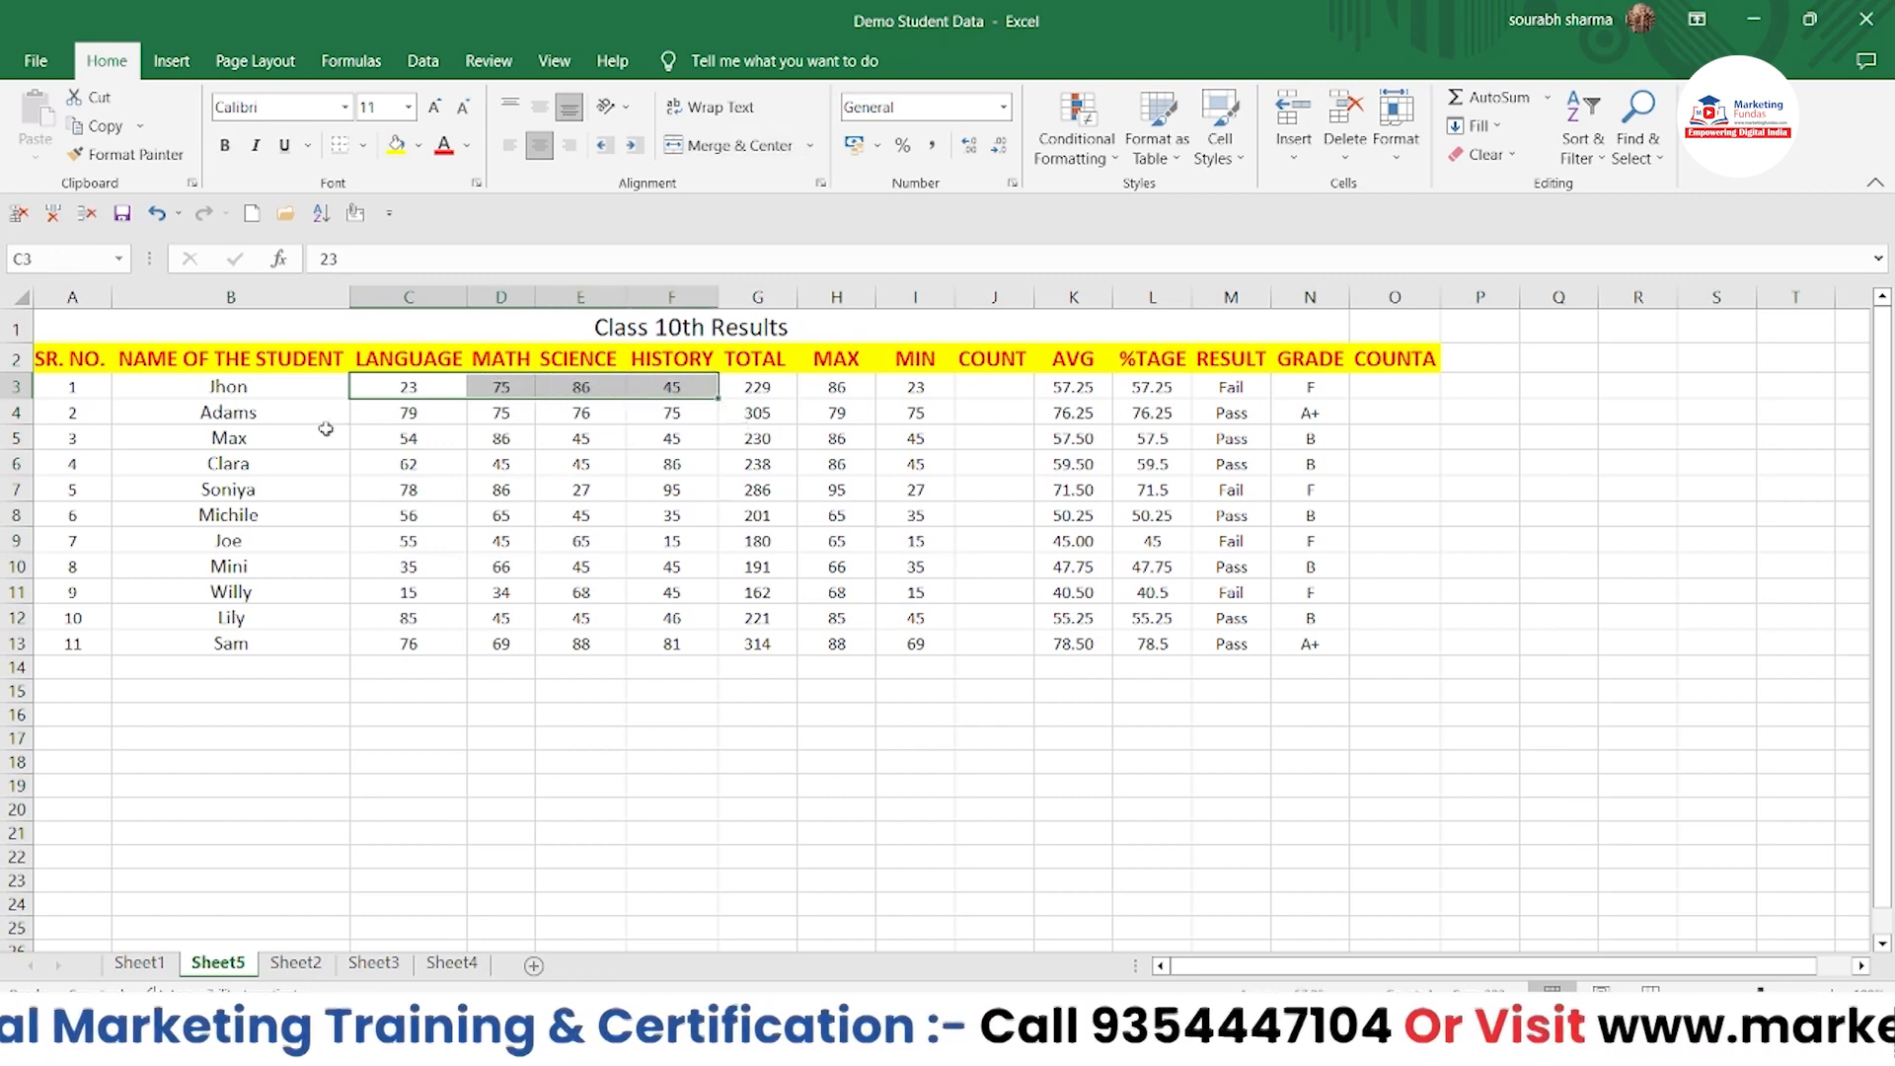
pyautogui.moveTo(335, 438); pyautogui.dragTo(582, 409)
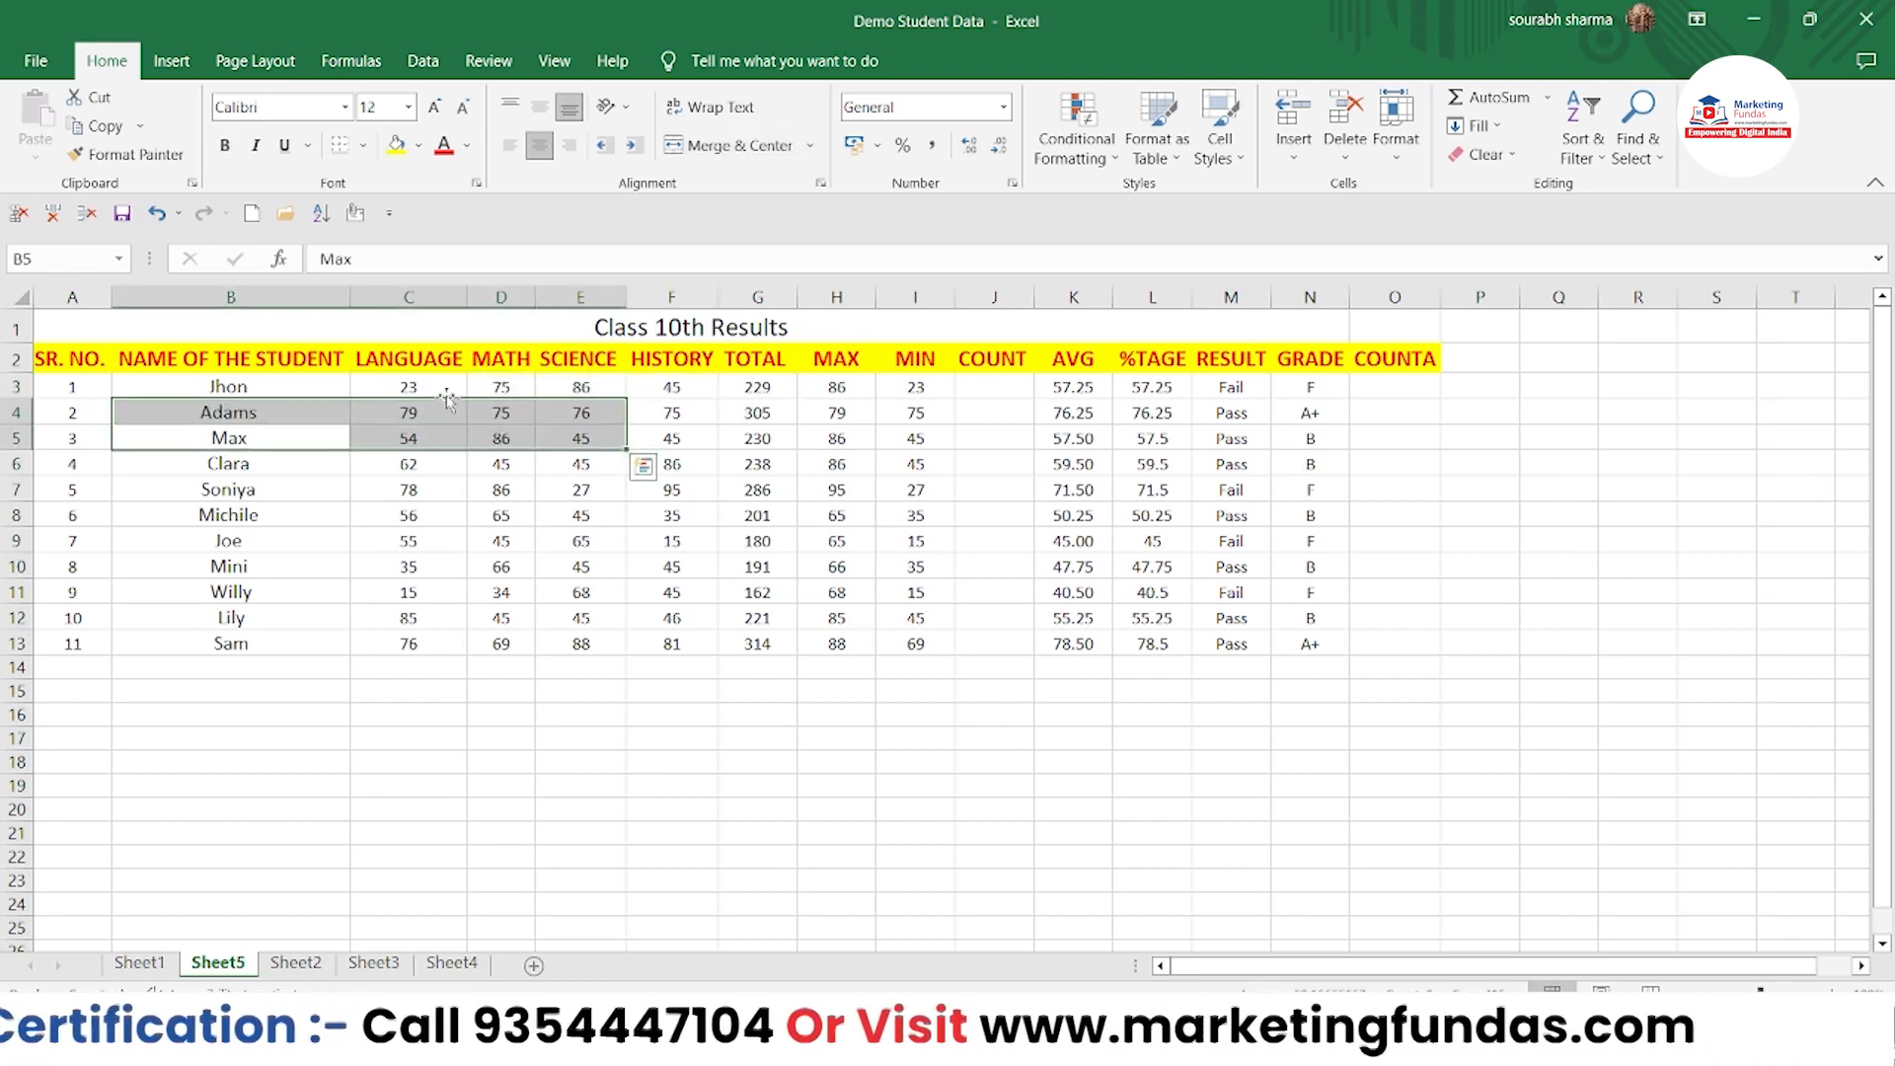
pyautogui.moveTo(419, 386)
pyautogui.mouseDown()
pyautogui.moveTo(681, 390)
pyautogui.moveTo(419, 385)
pyautogui.mouseUp()
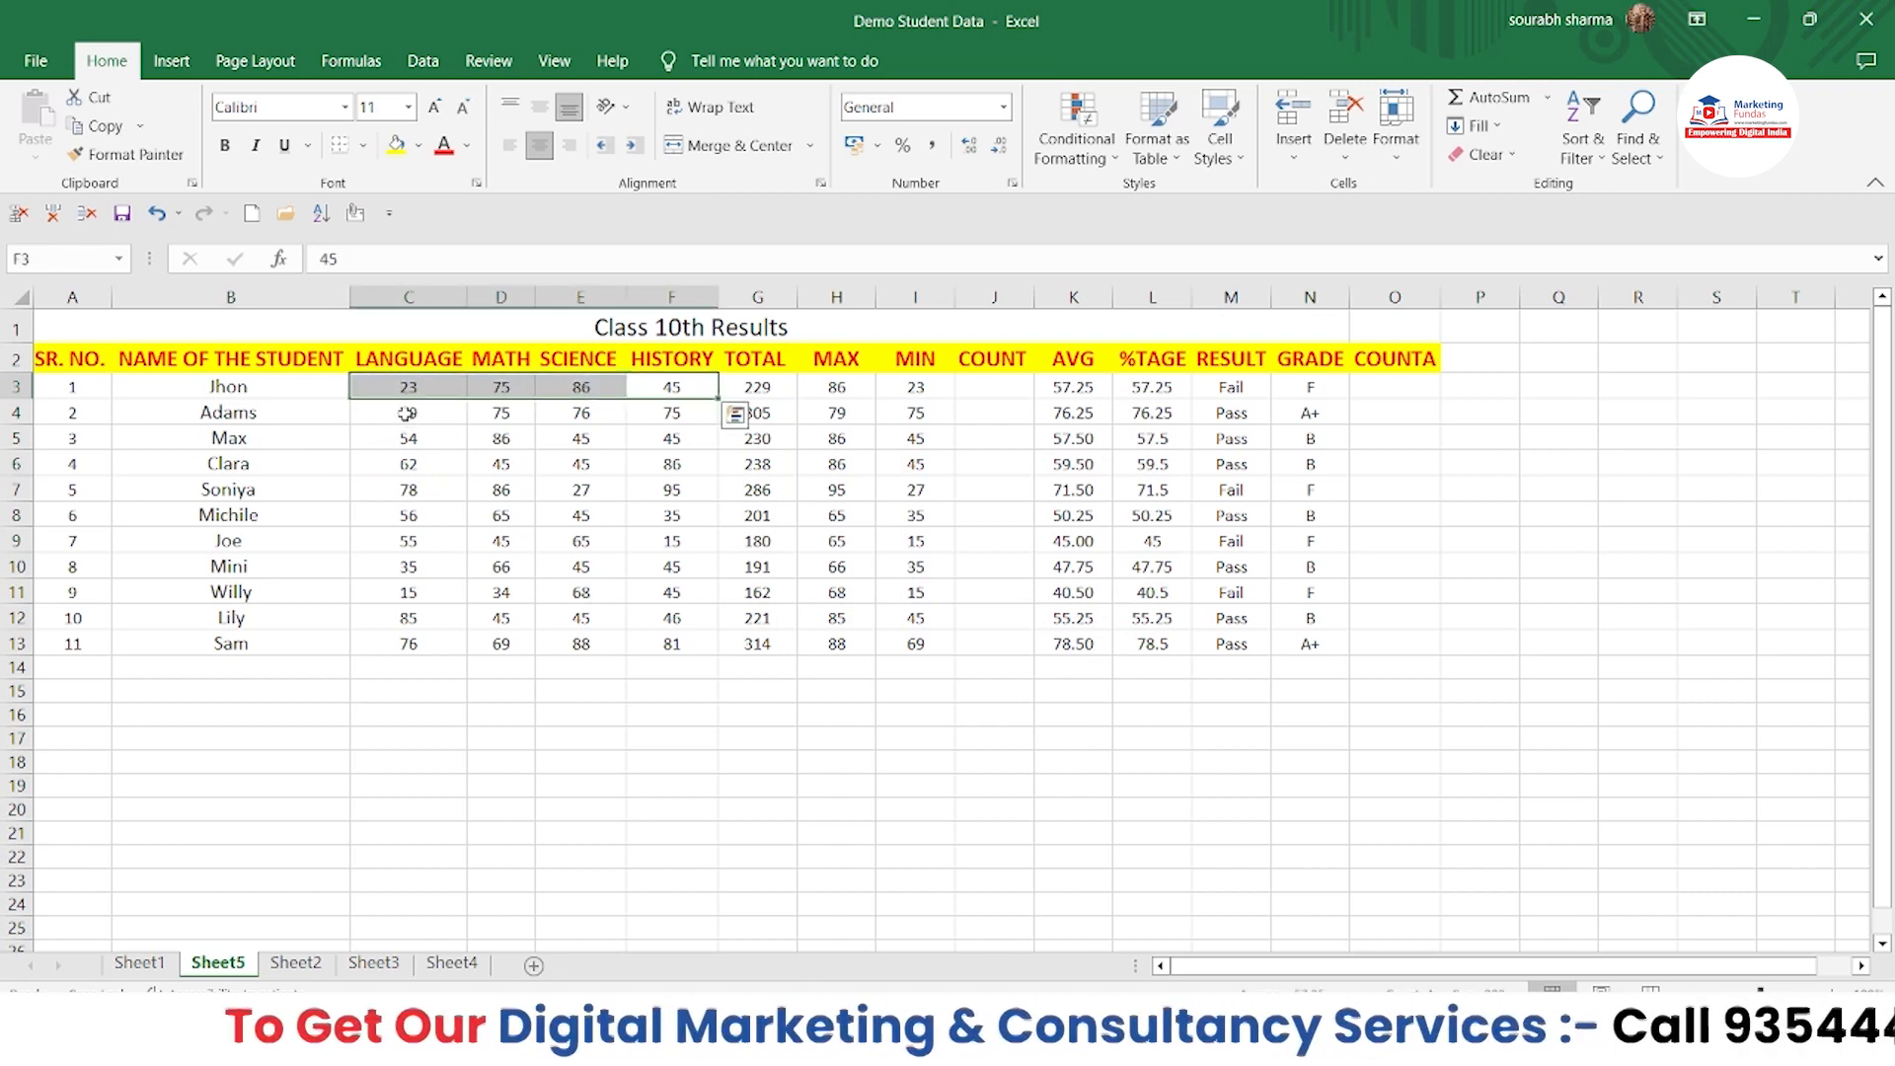
pyautogui.click(1084, 900)
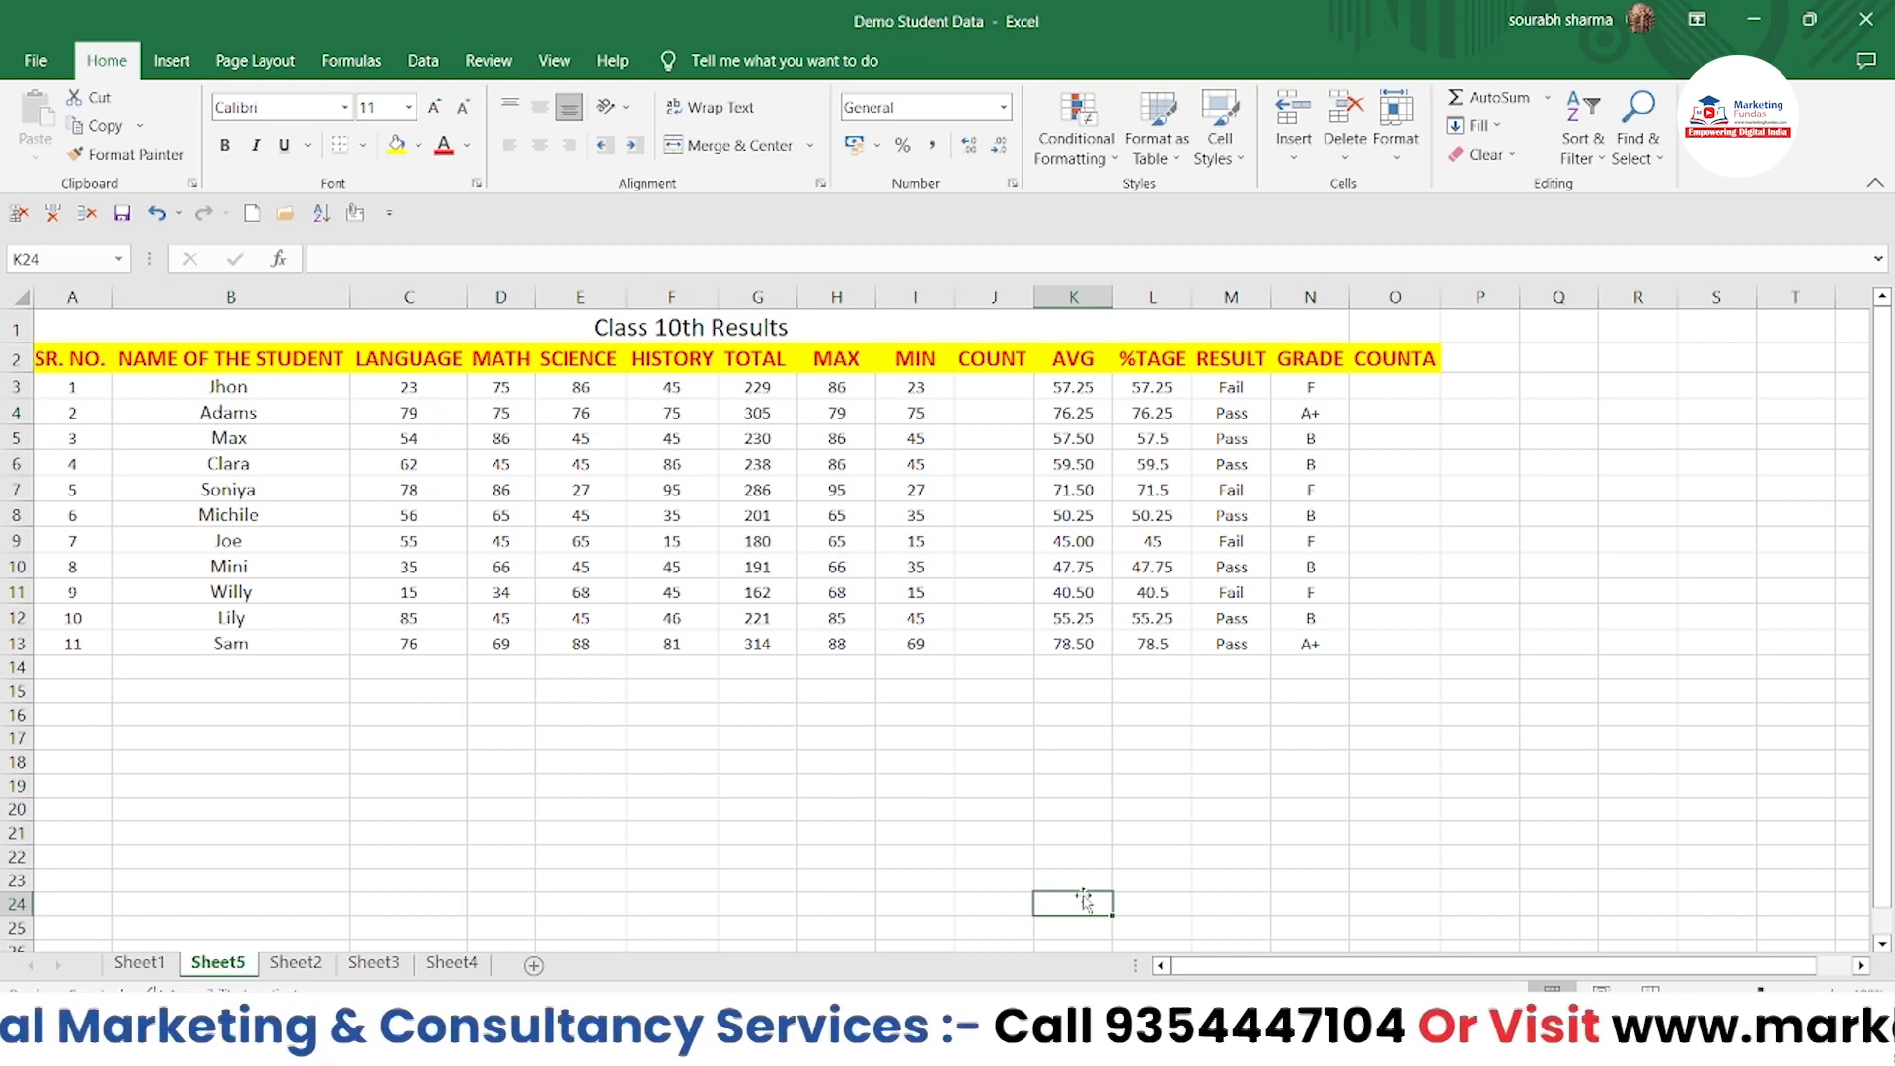
pyautogui.doubleClick(1084, 900)
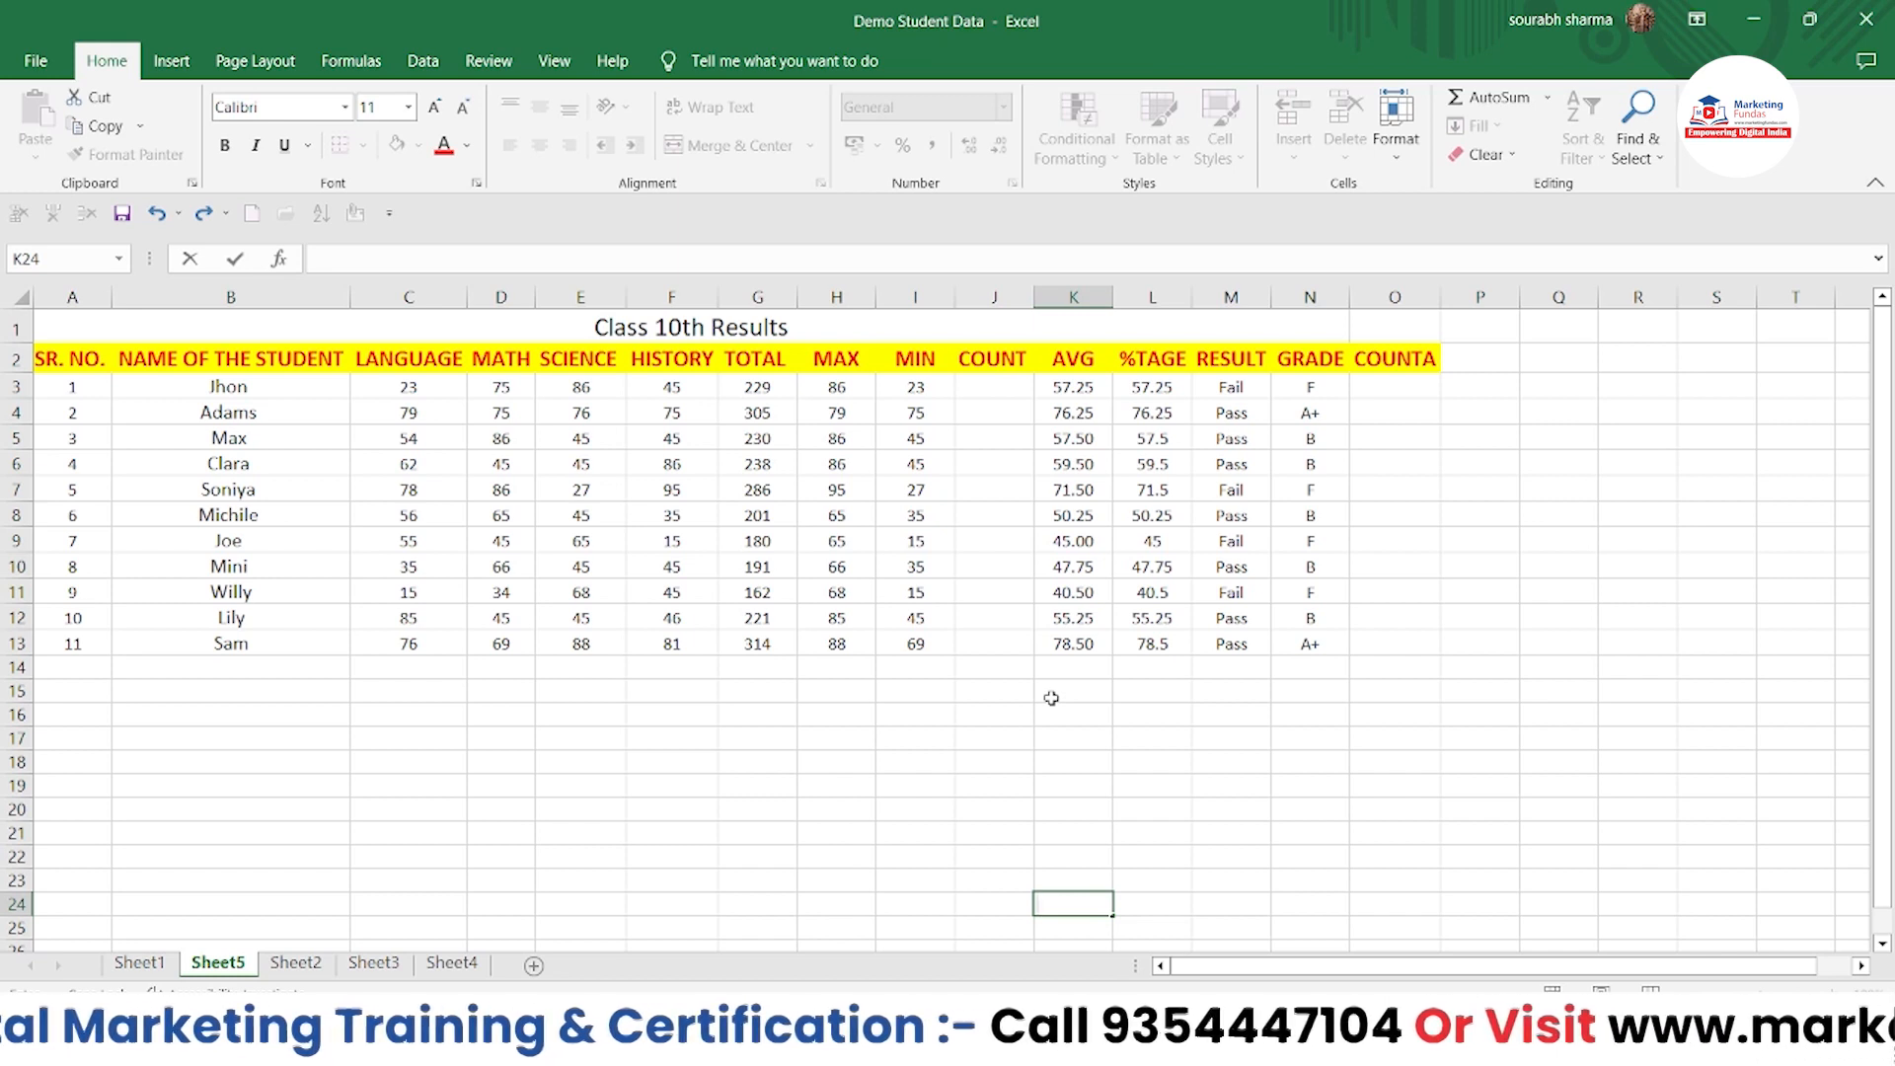
pyautogui.click(986, 404)
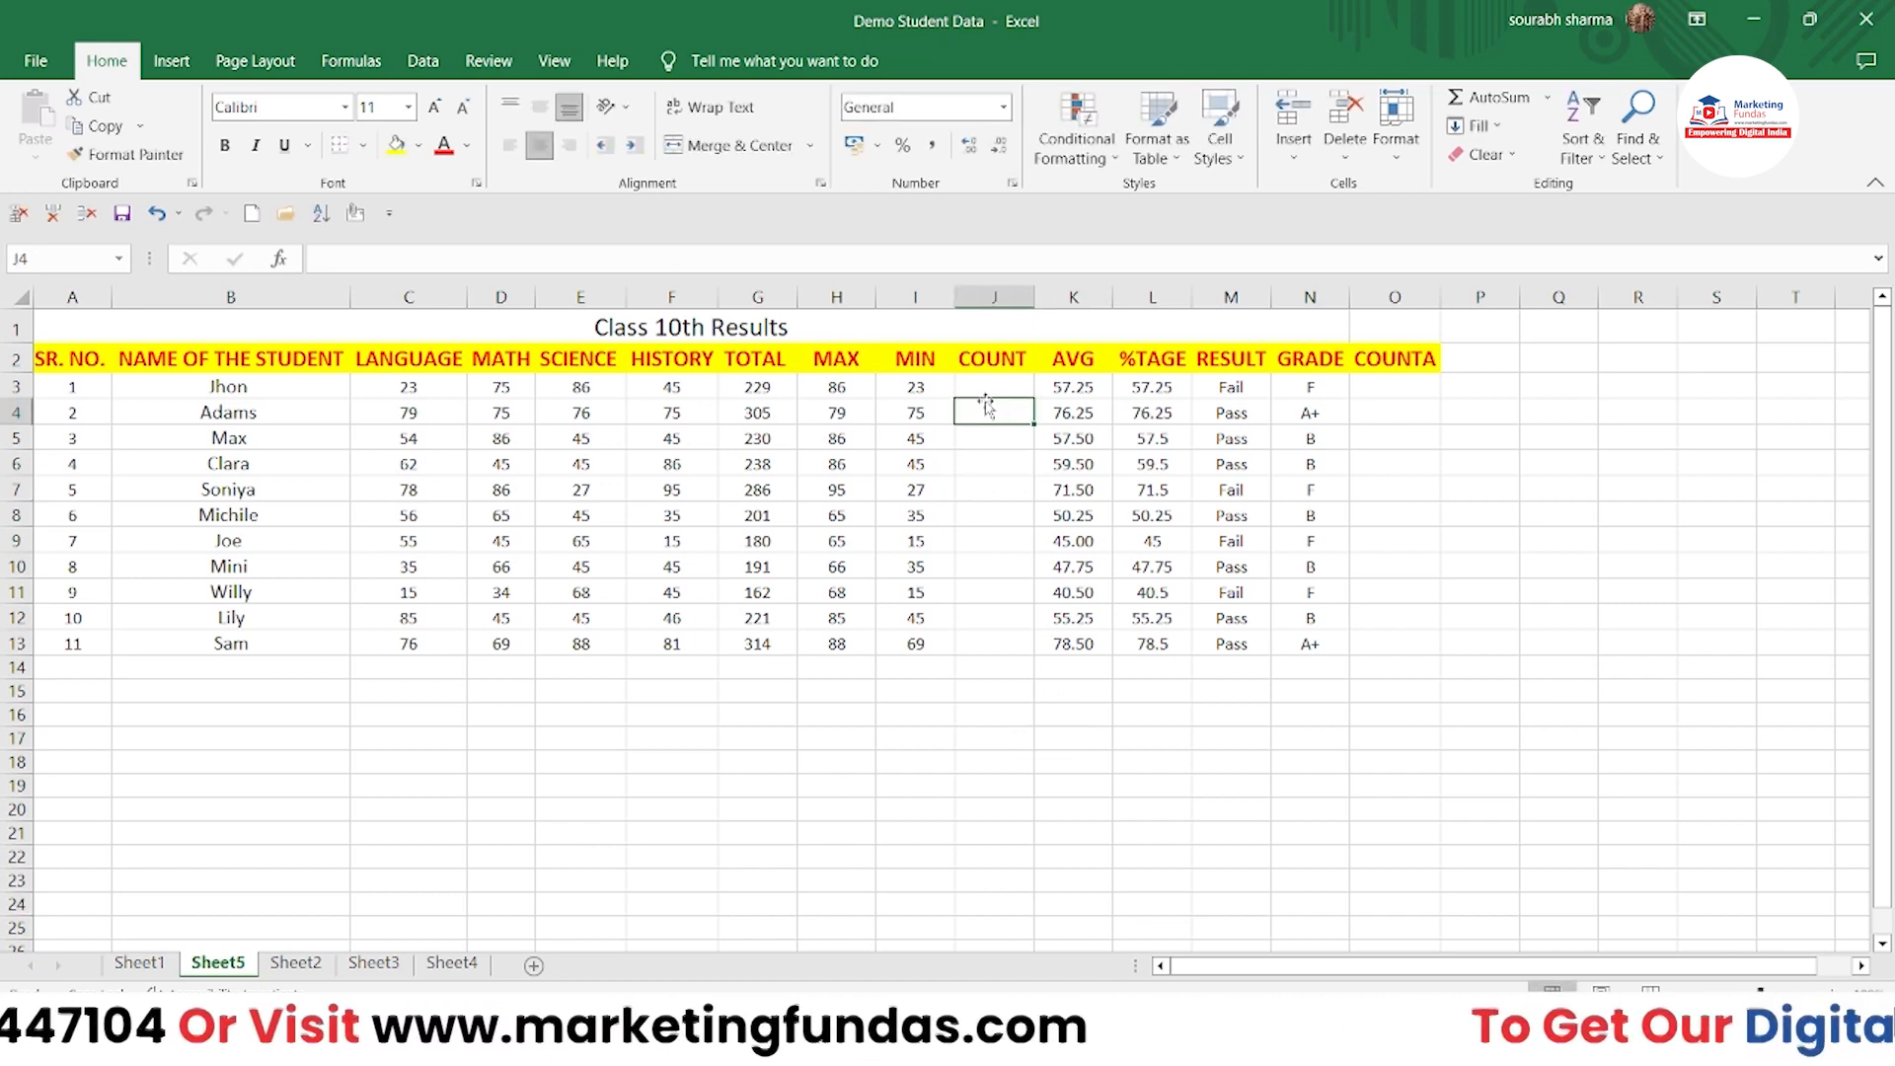
pyautogui.click(985, 390)
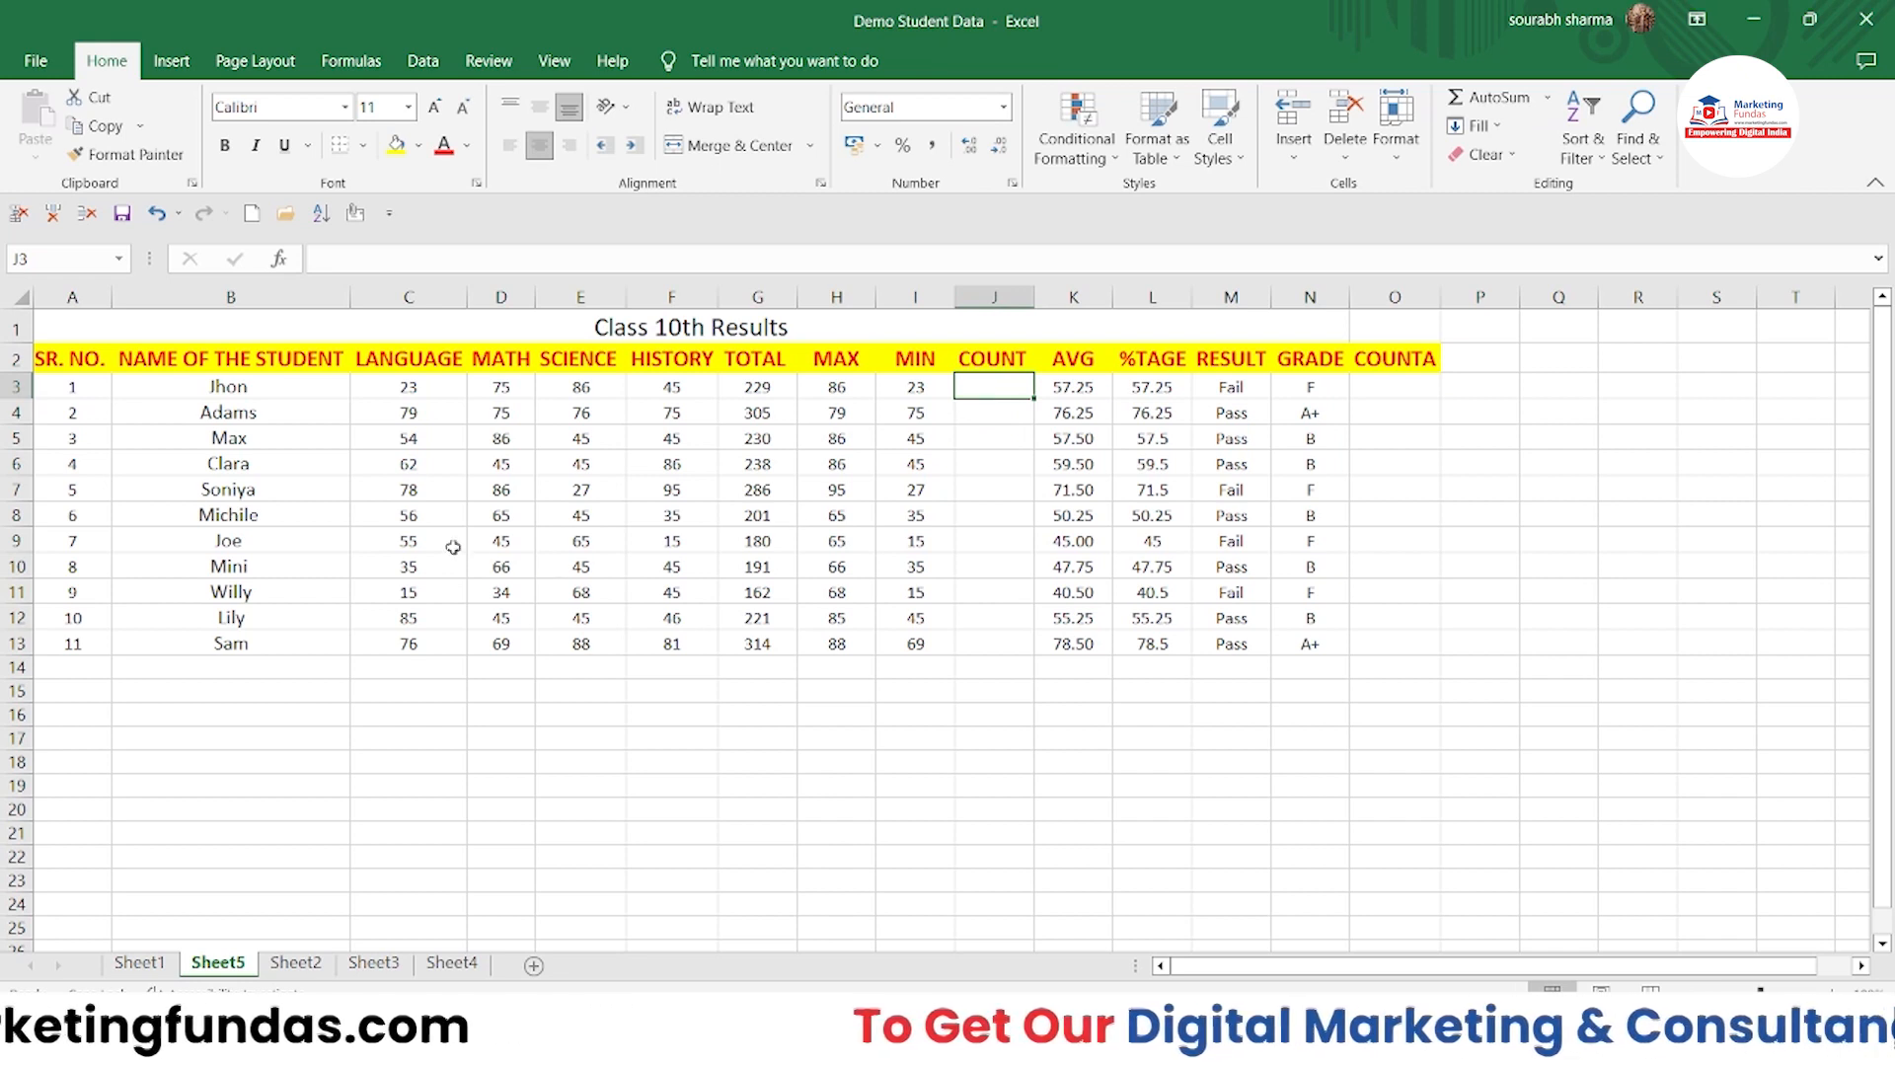
pyautogui.doubleClick(746, 835)
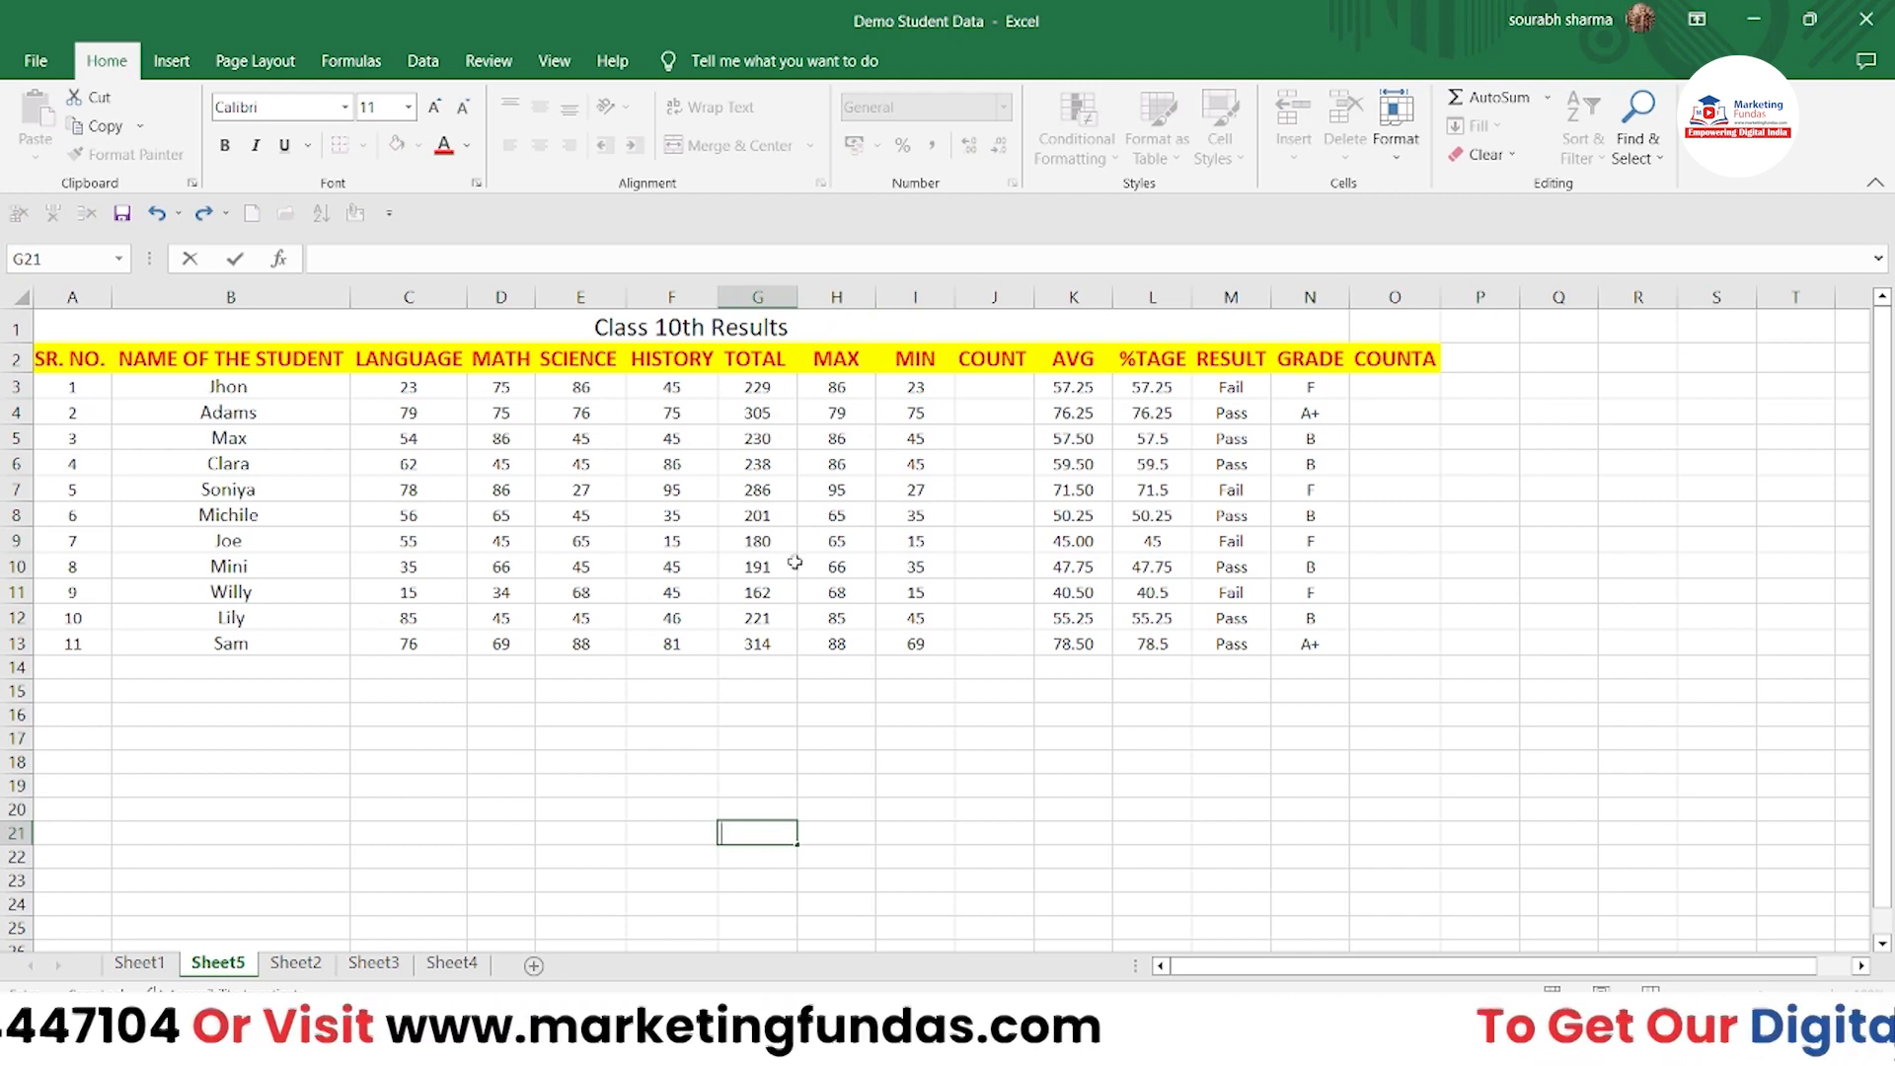
# Enter the formula =COUNT(C3:F3) in cell J3 of the COUNT column to count the first student's subject marks
pyautogui.click(984, 393)
pyautogui.write('=')
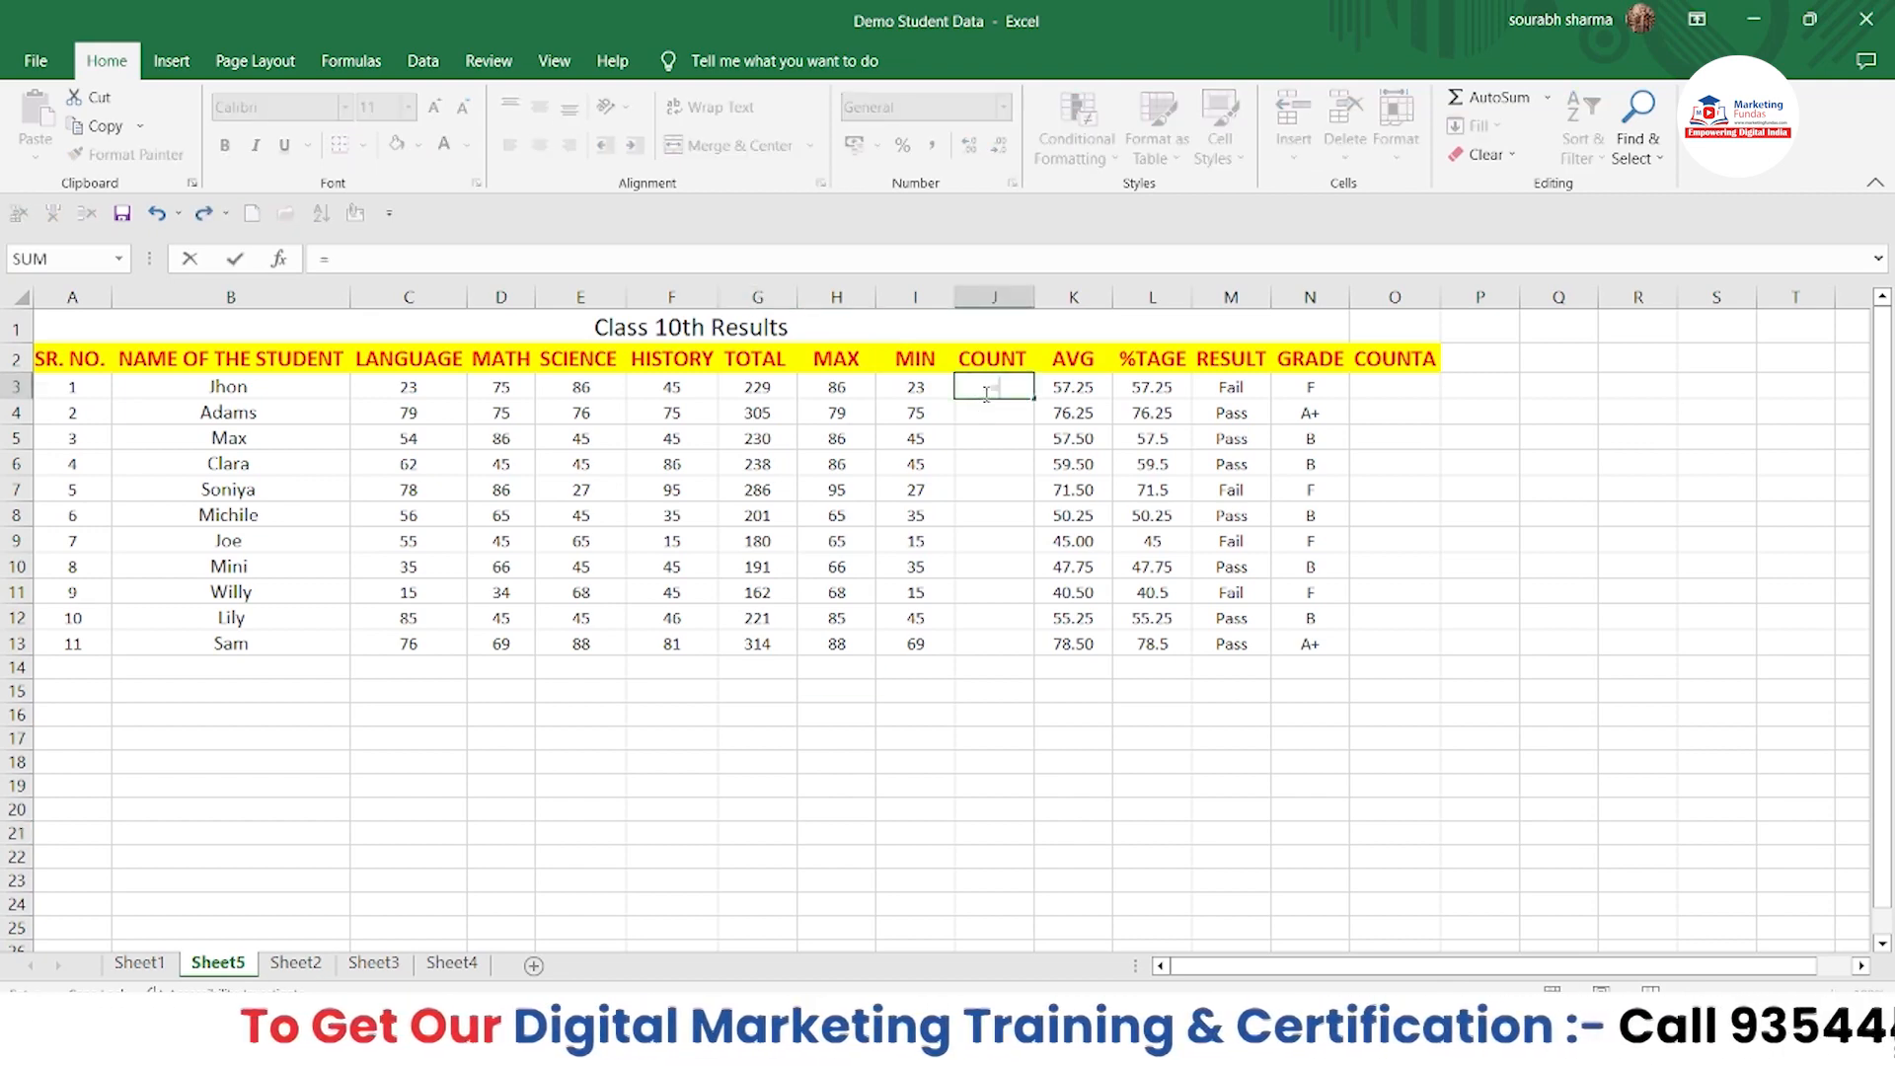
pyautogui.write('COU')
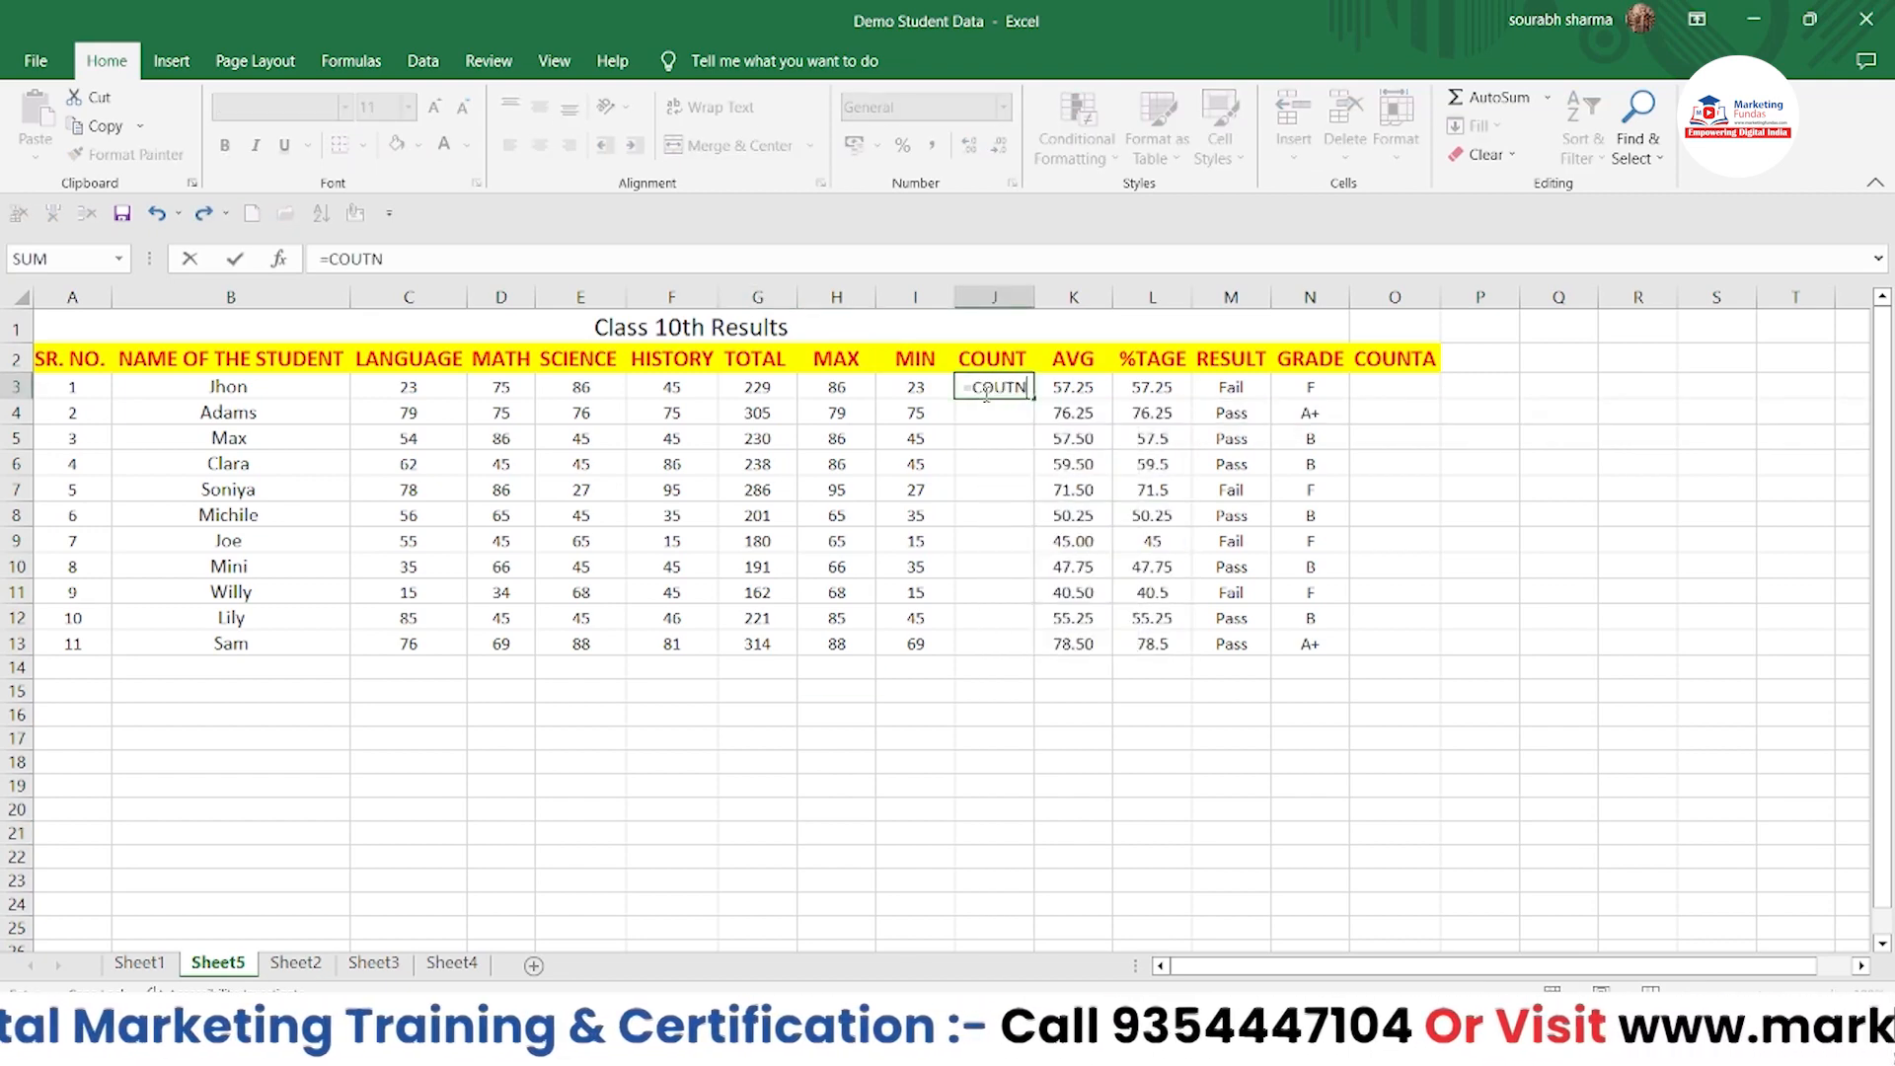
pyautogui.write('NT(')
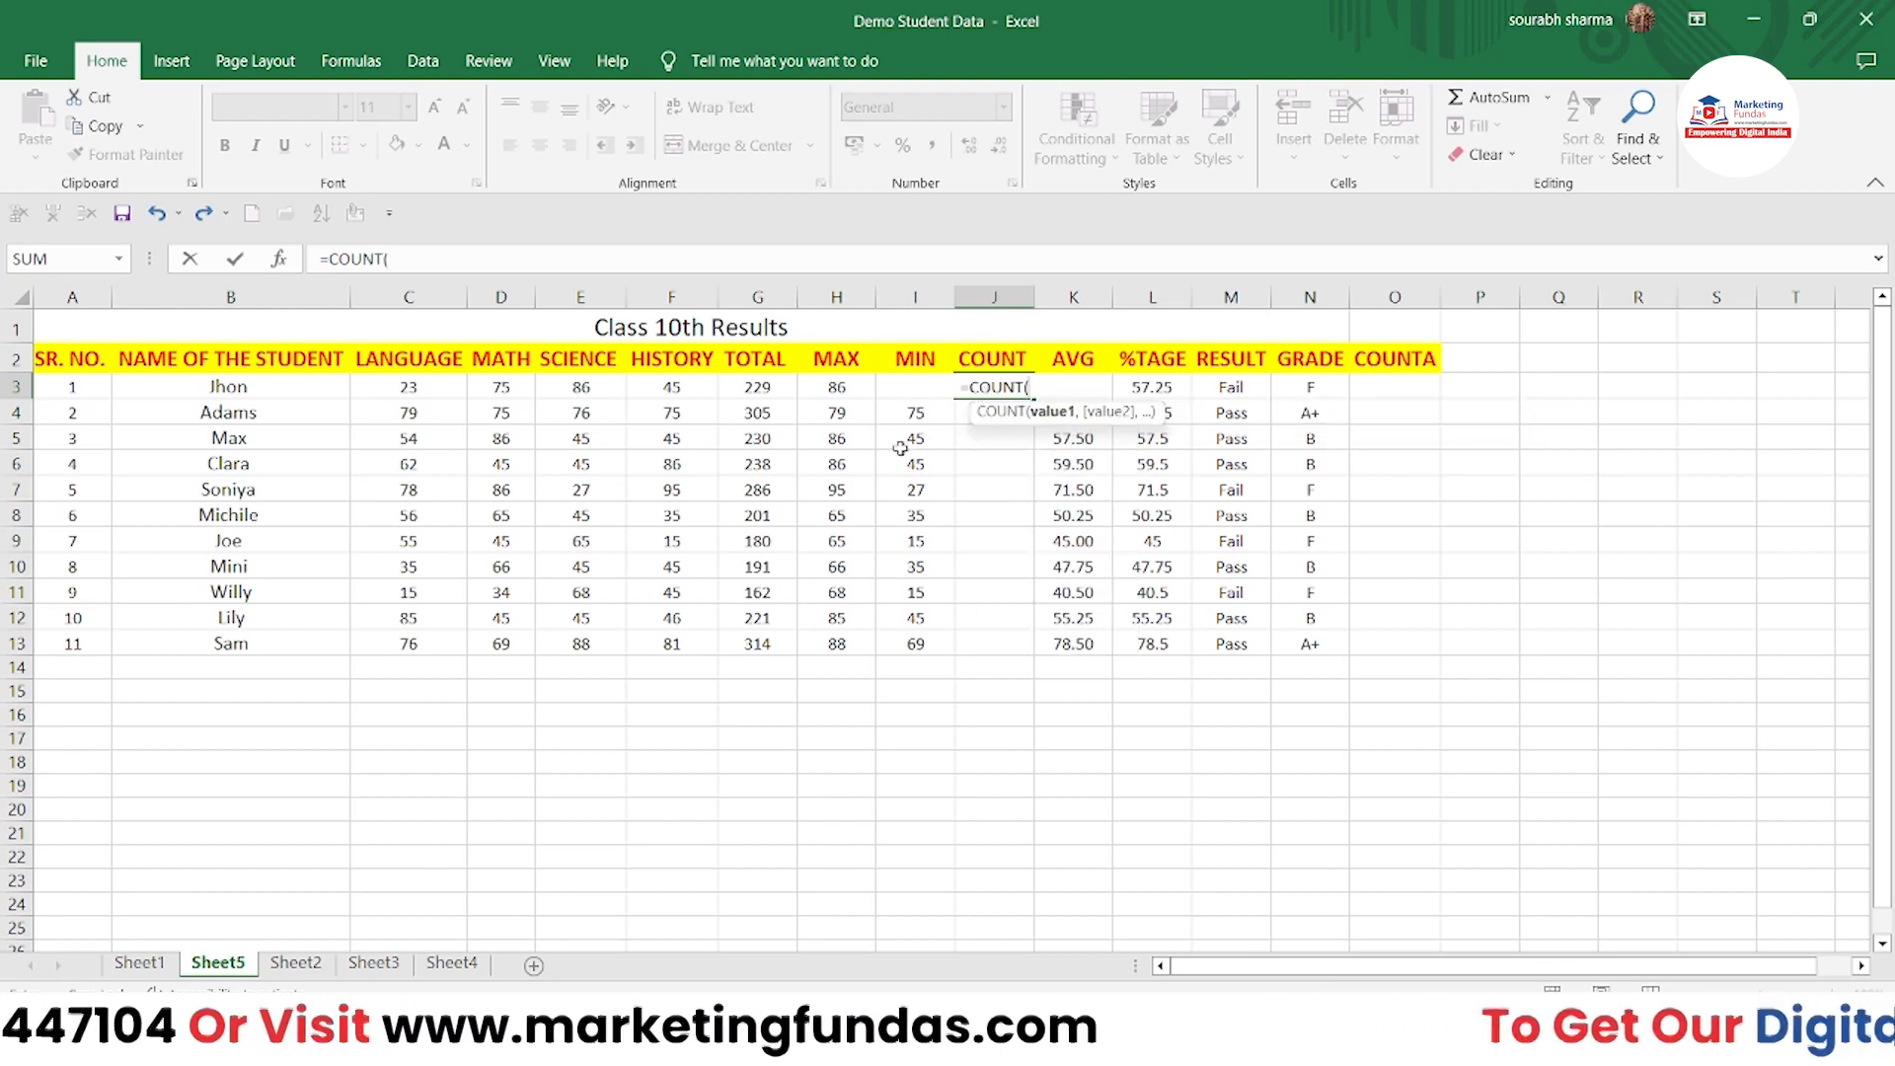
pyautogui.click(413, 390)
pyautogui.moveTo(412, 390); pyautogui.dragTo(650, 403)
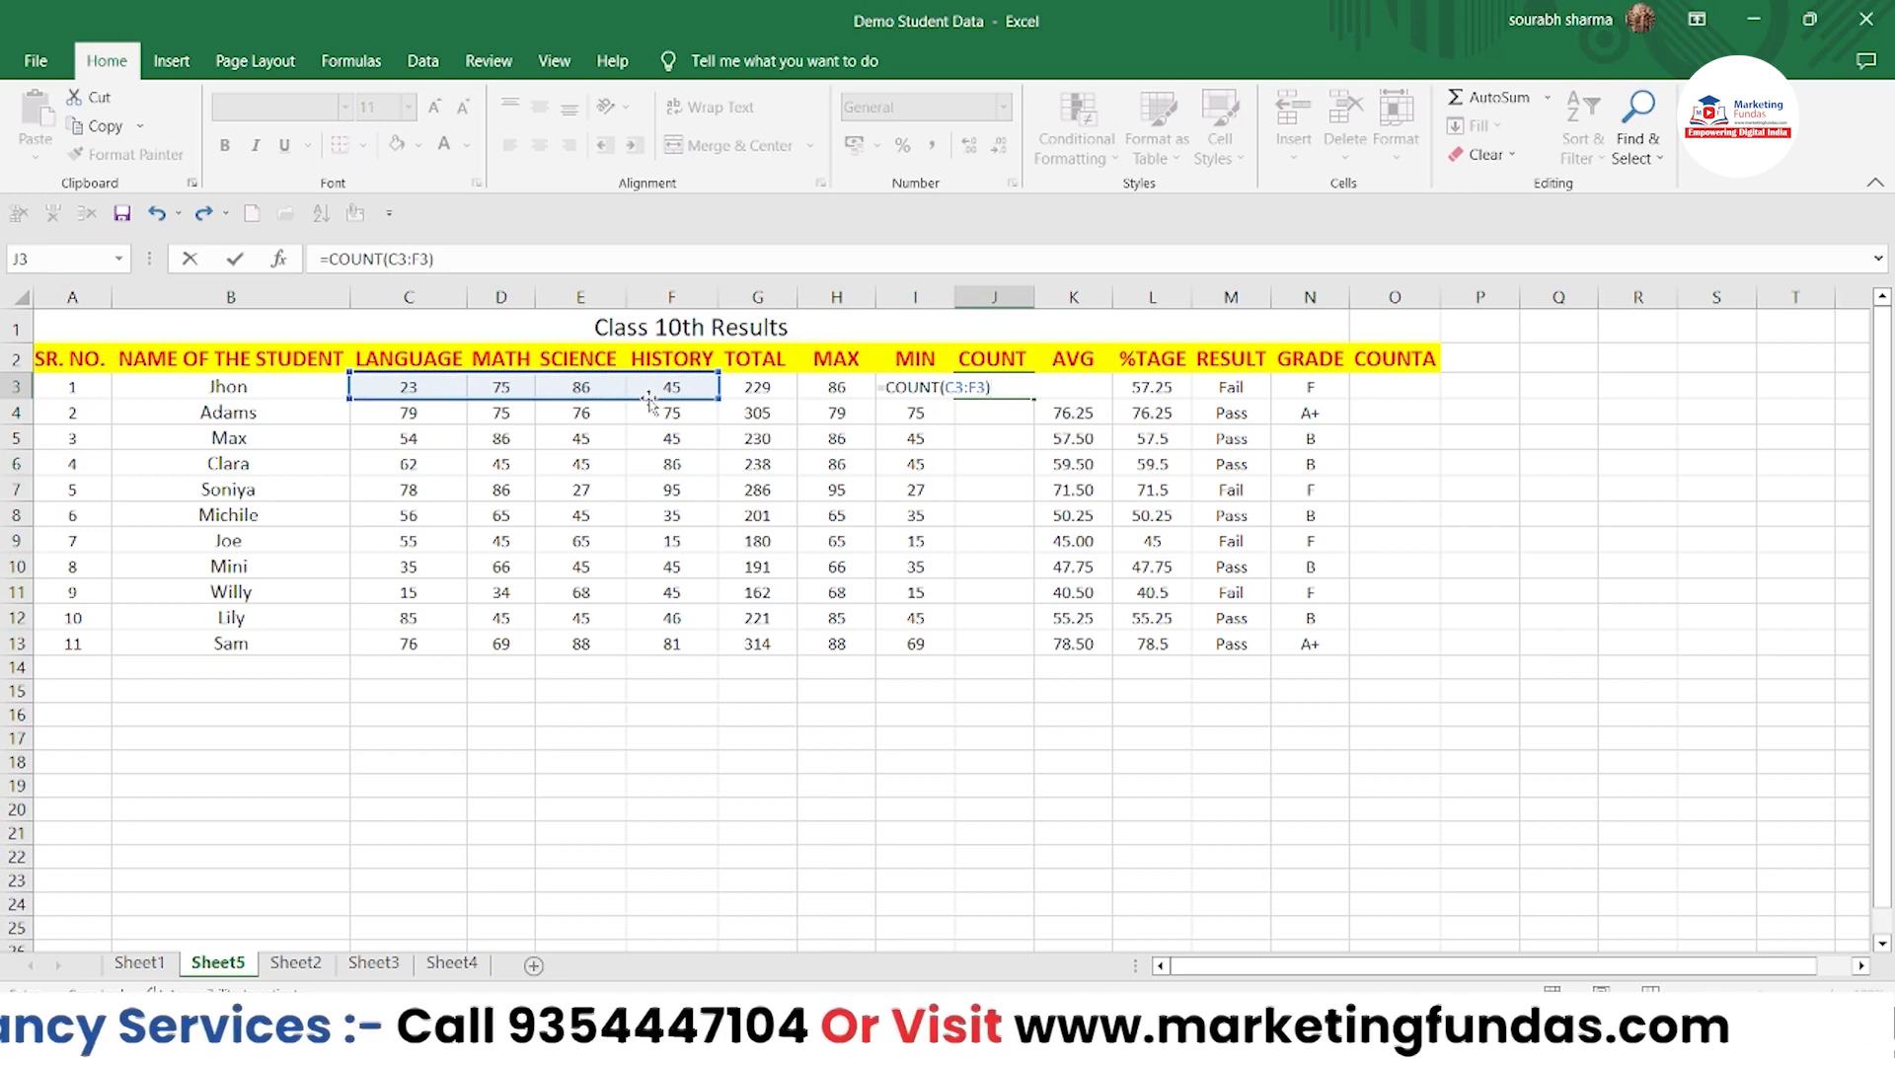
pyautogui.press('Return')
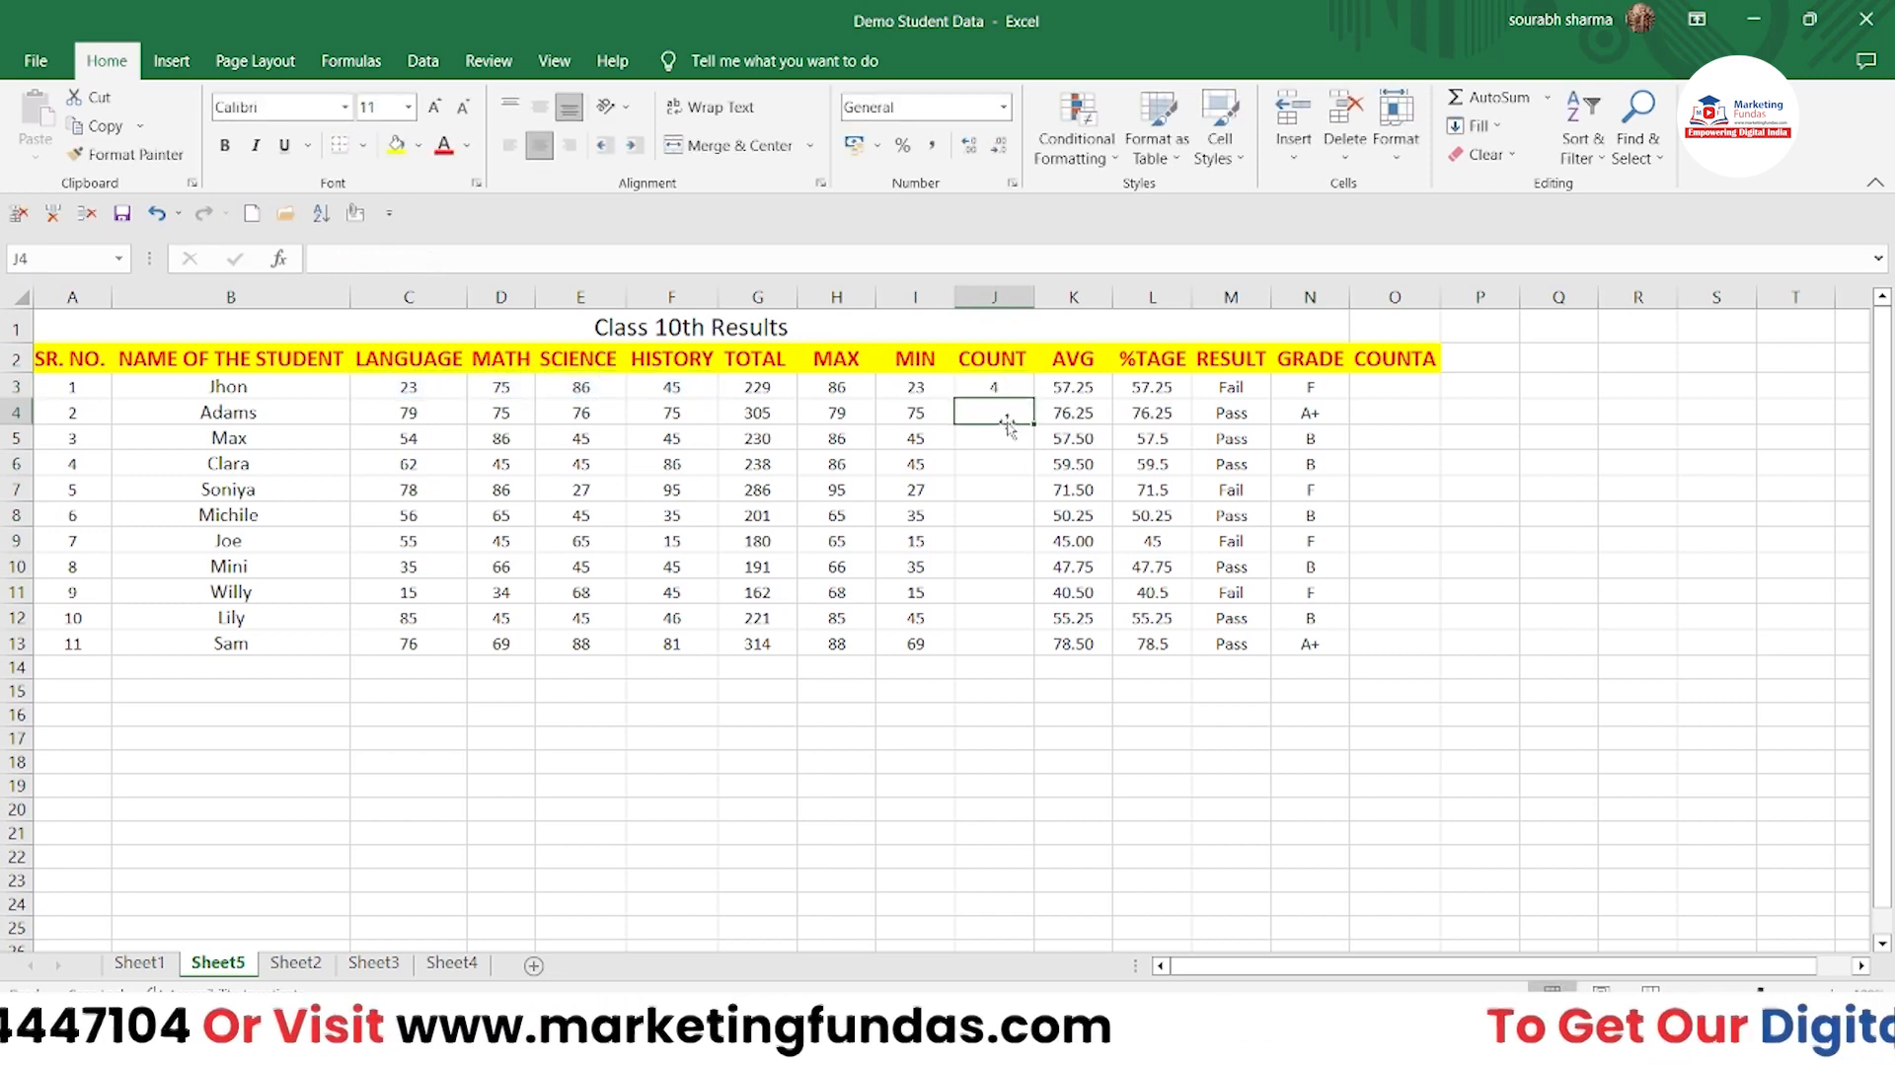
# Enter the formula =COUNT(C4,D4,E4,F4) in cell J4, referencing each of the second student's marks individually
pyautogui.write('=')
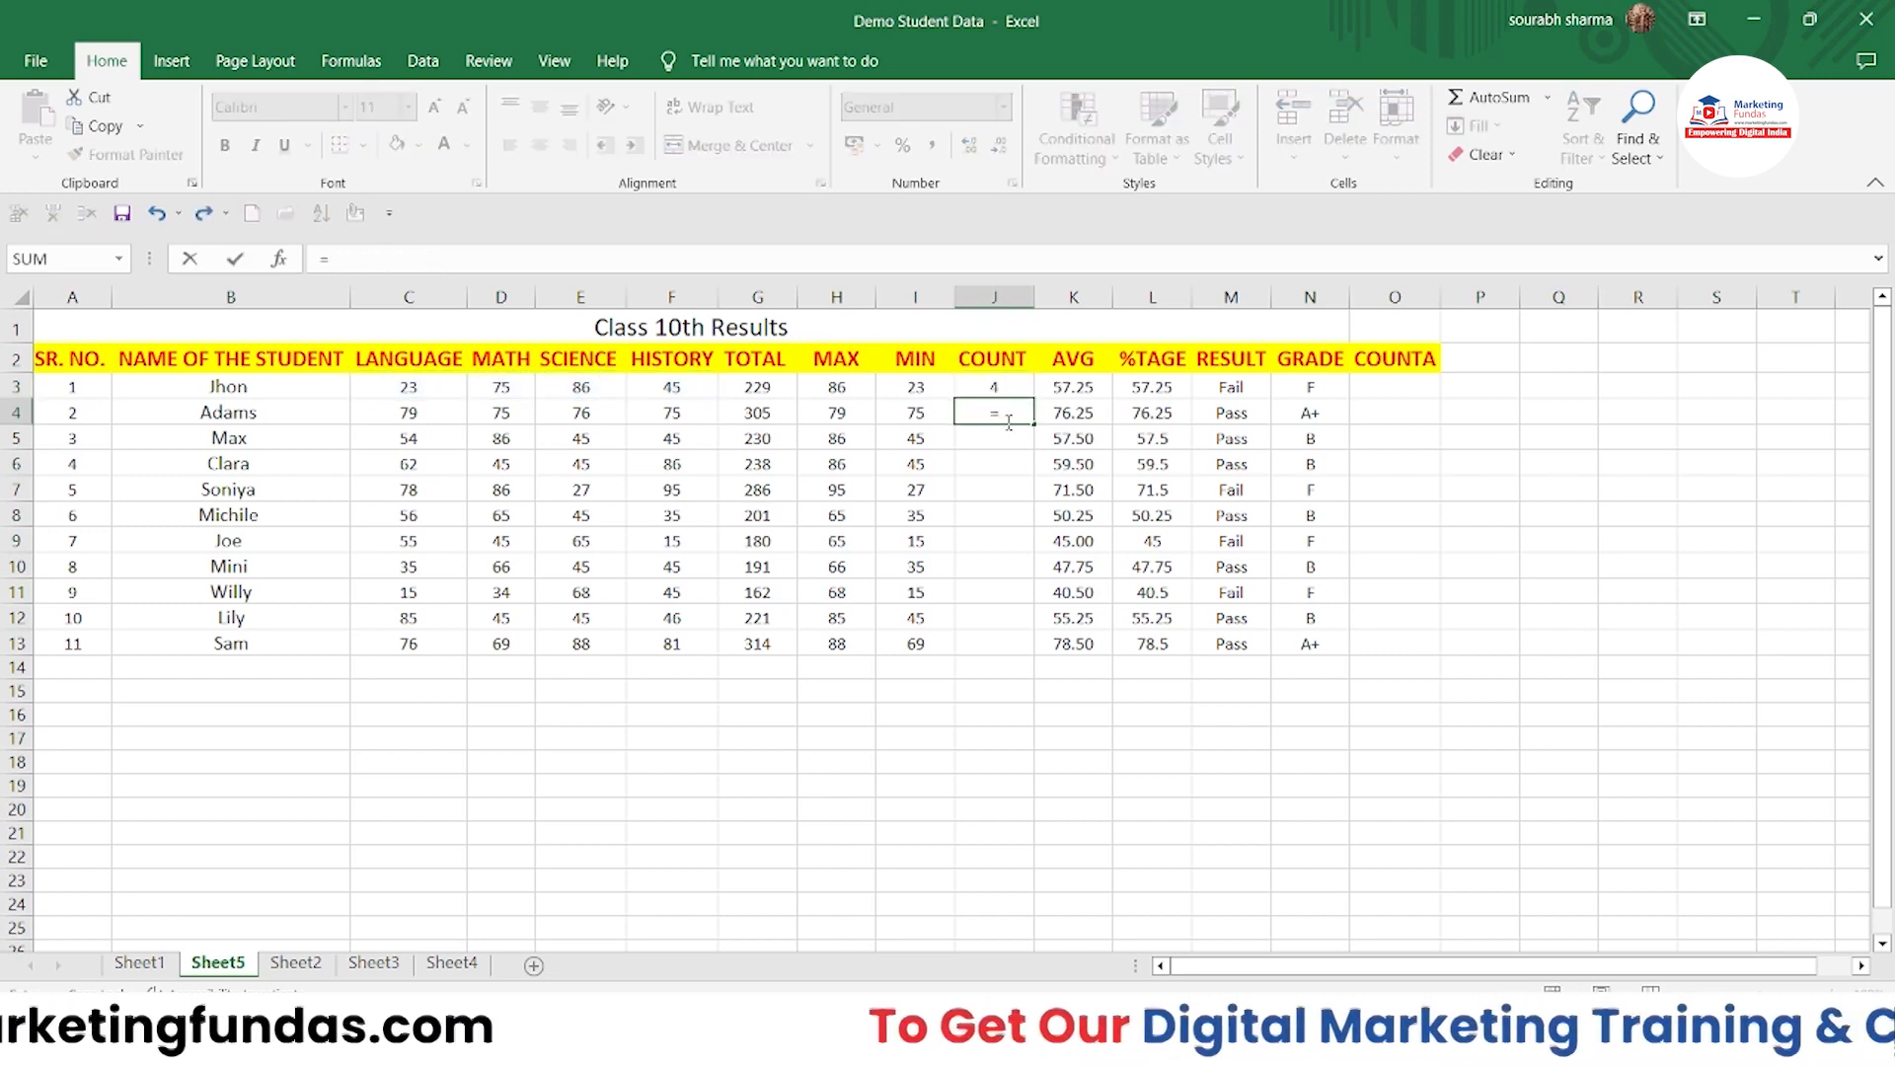
pyautogui.write('COUNT')
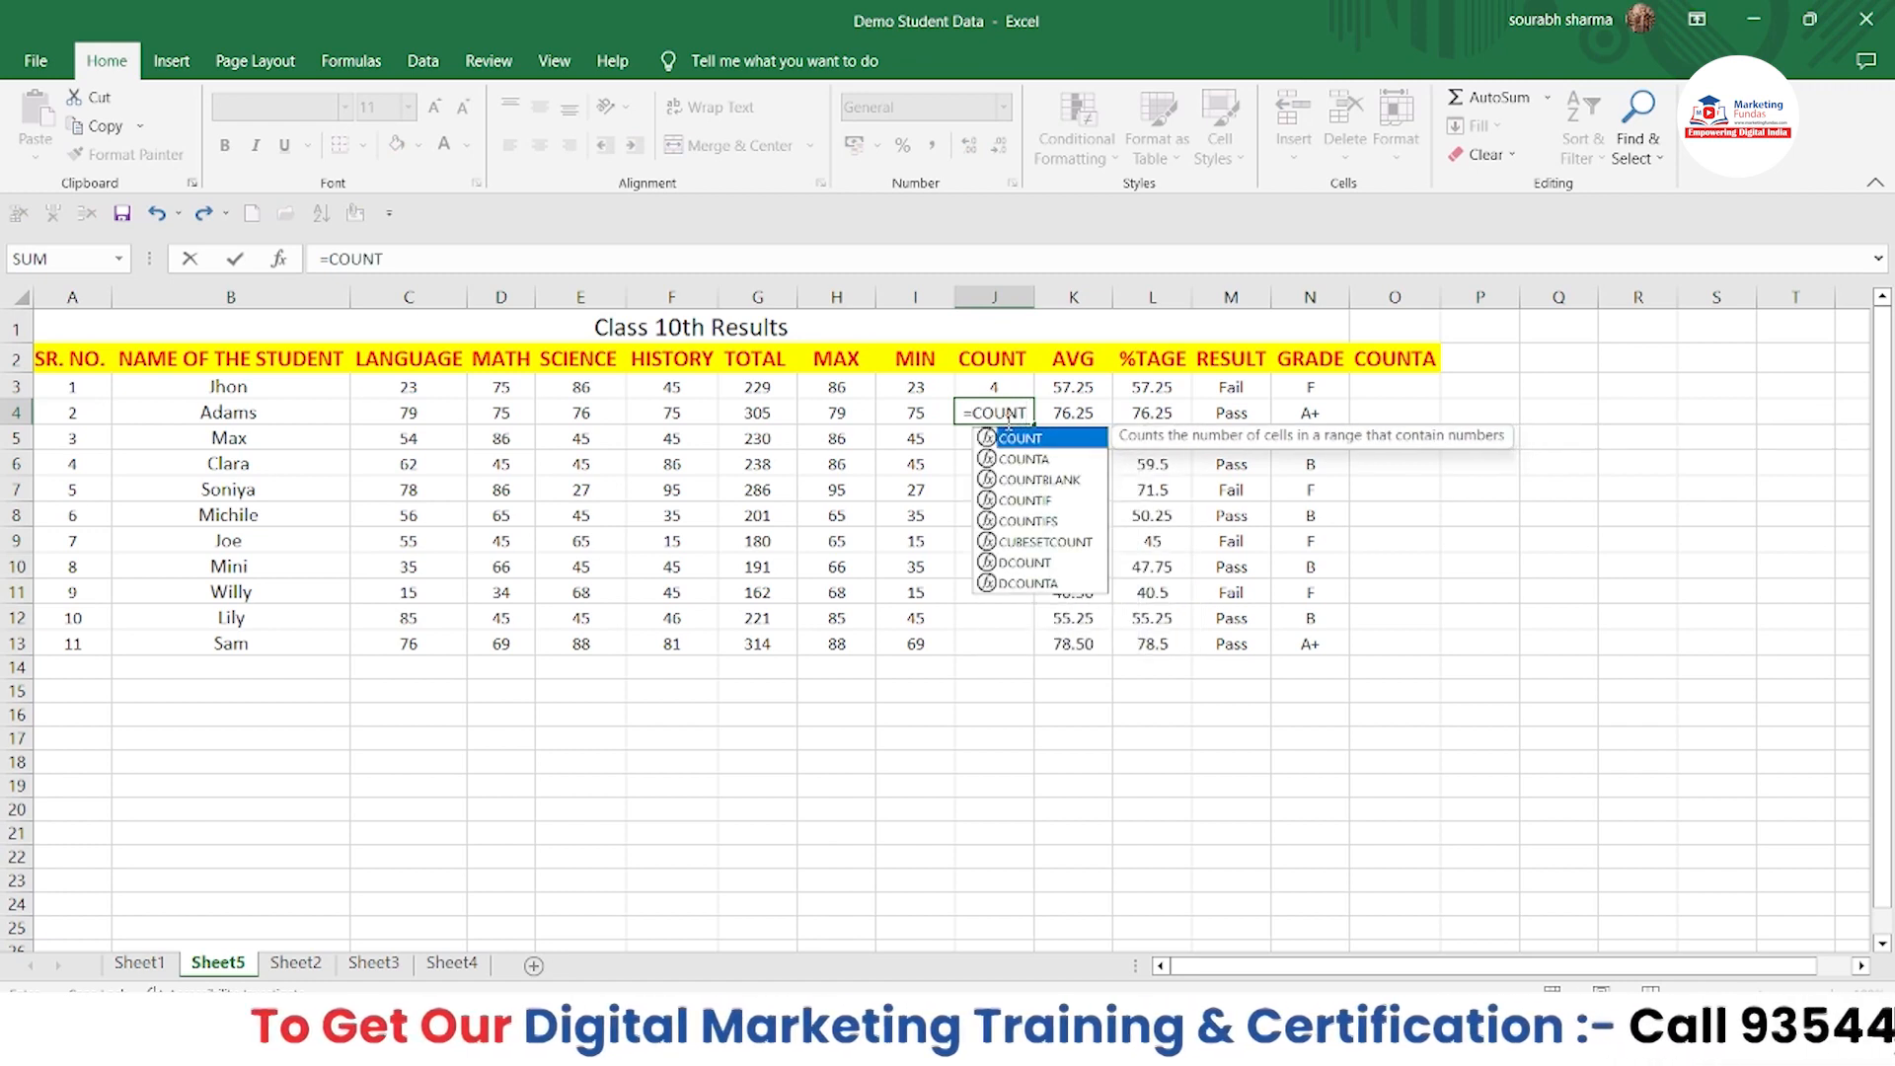
pyautogui.write('(')
pyautogui.click(442, 416)
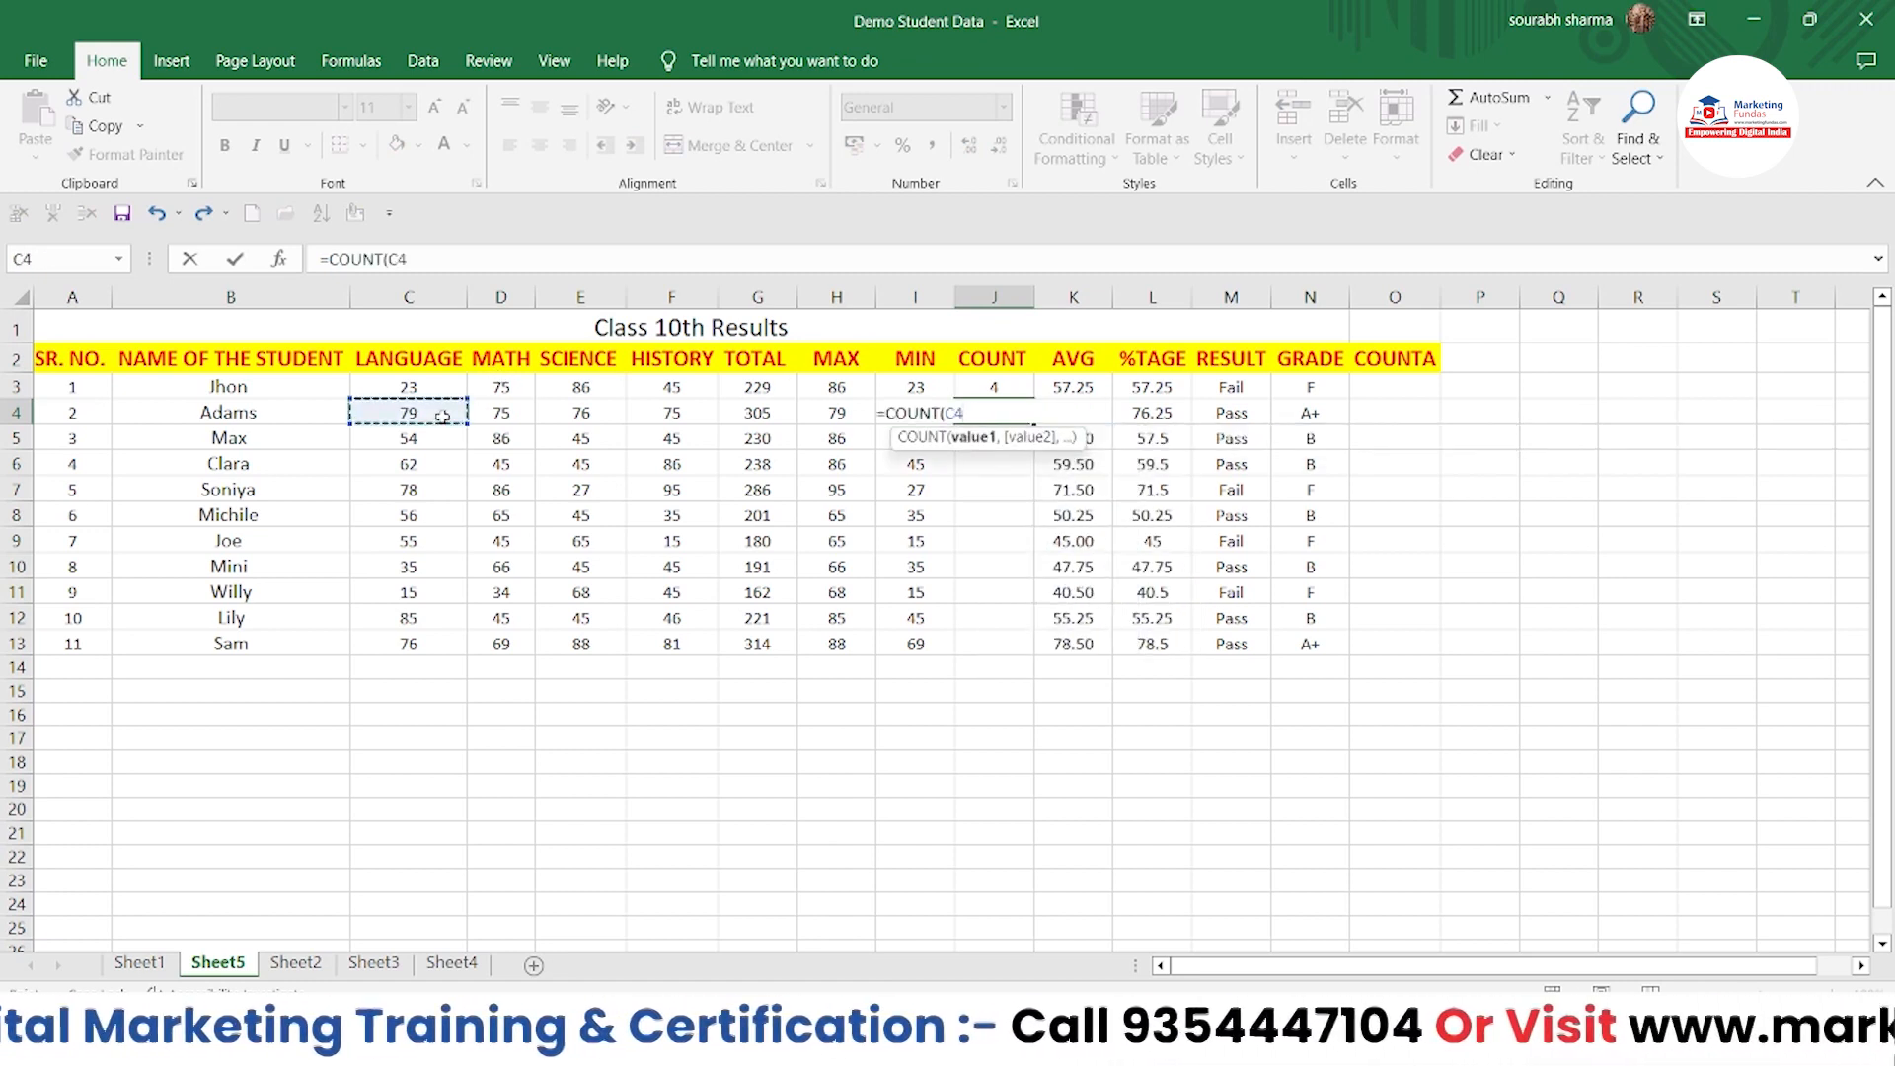
pyautogui.write(',')
pyautogui.click(498, 415)
pyautogui.write(',')
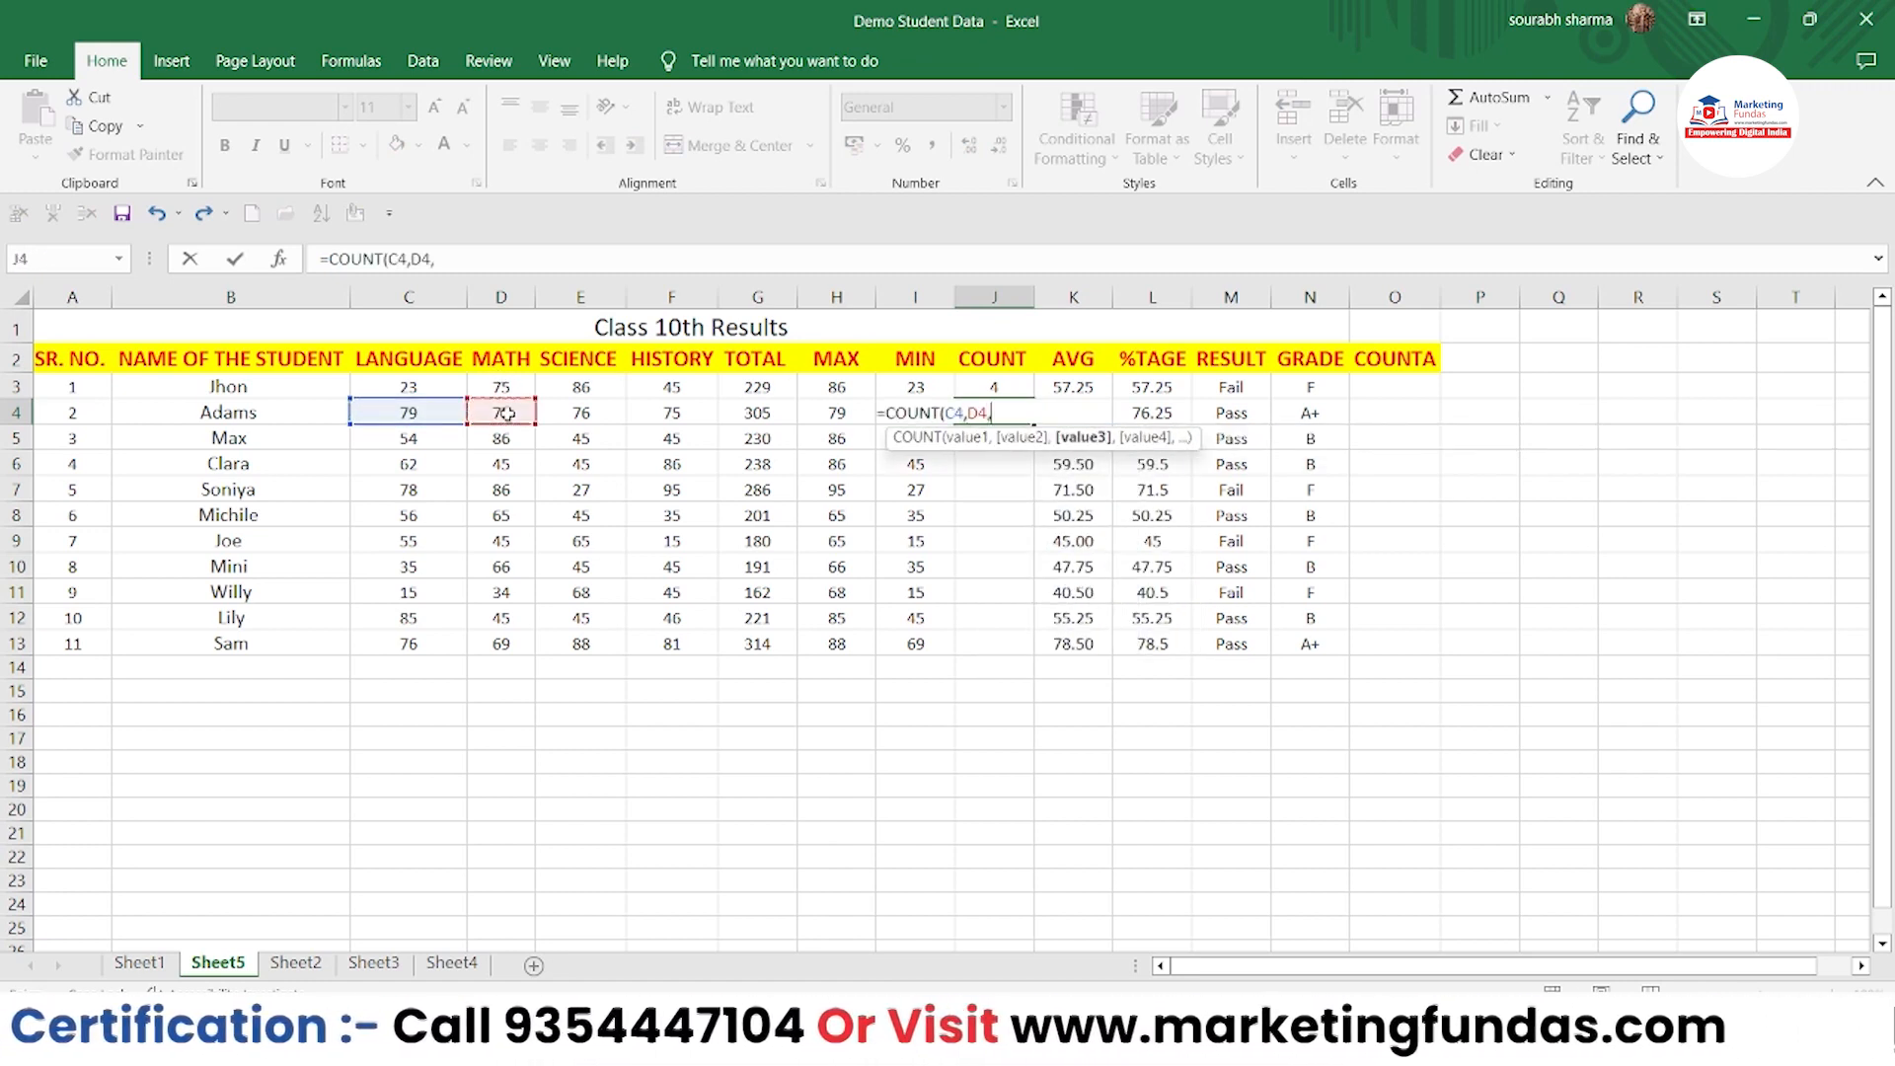
pyautogui.click(577, 415)
pyautogui.write(',')
pyautogui.click(658, 415)
pyautogui.write(')')
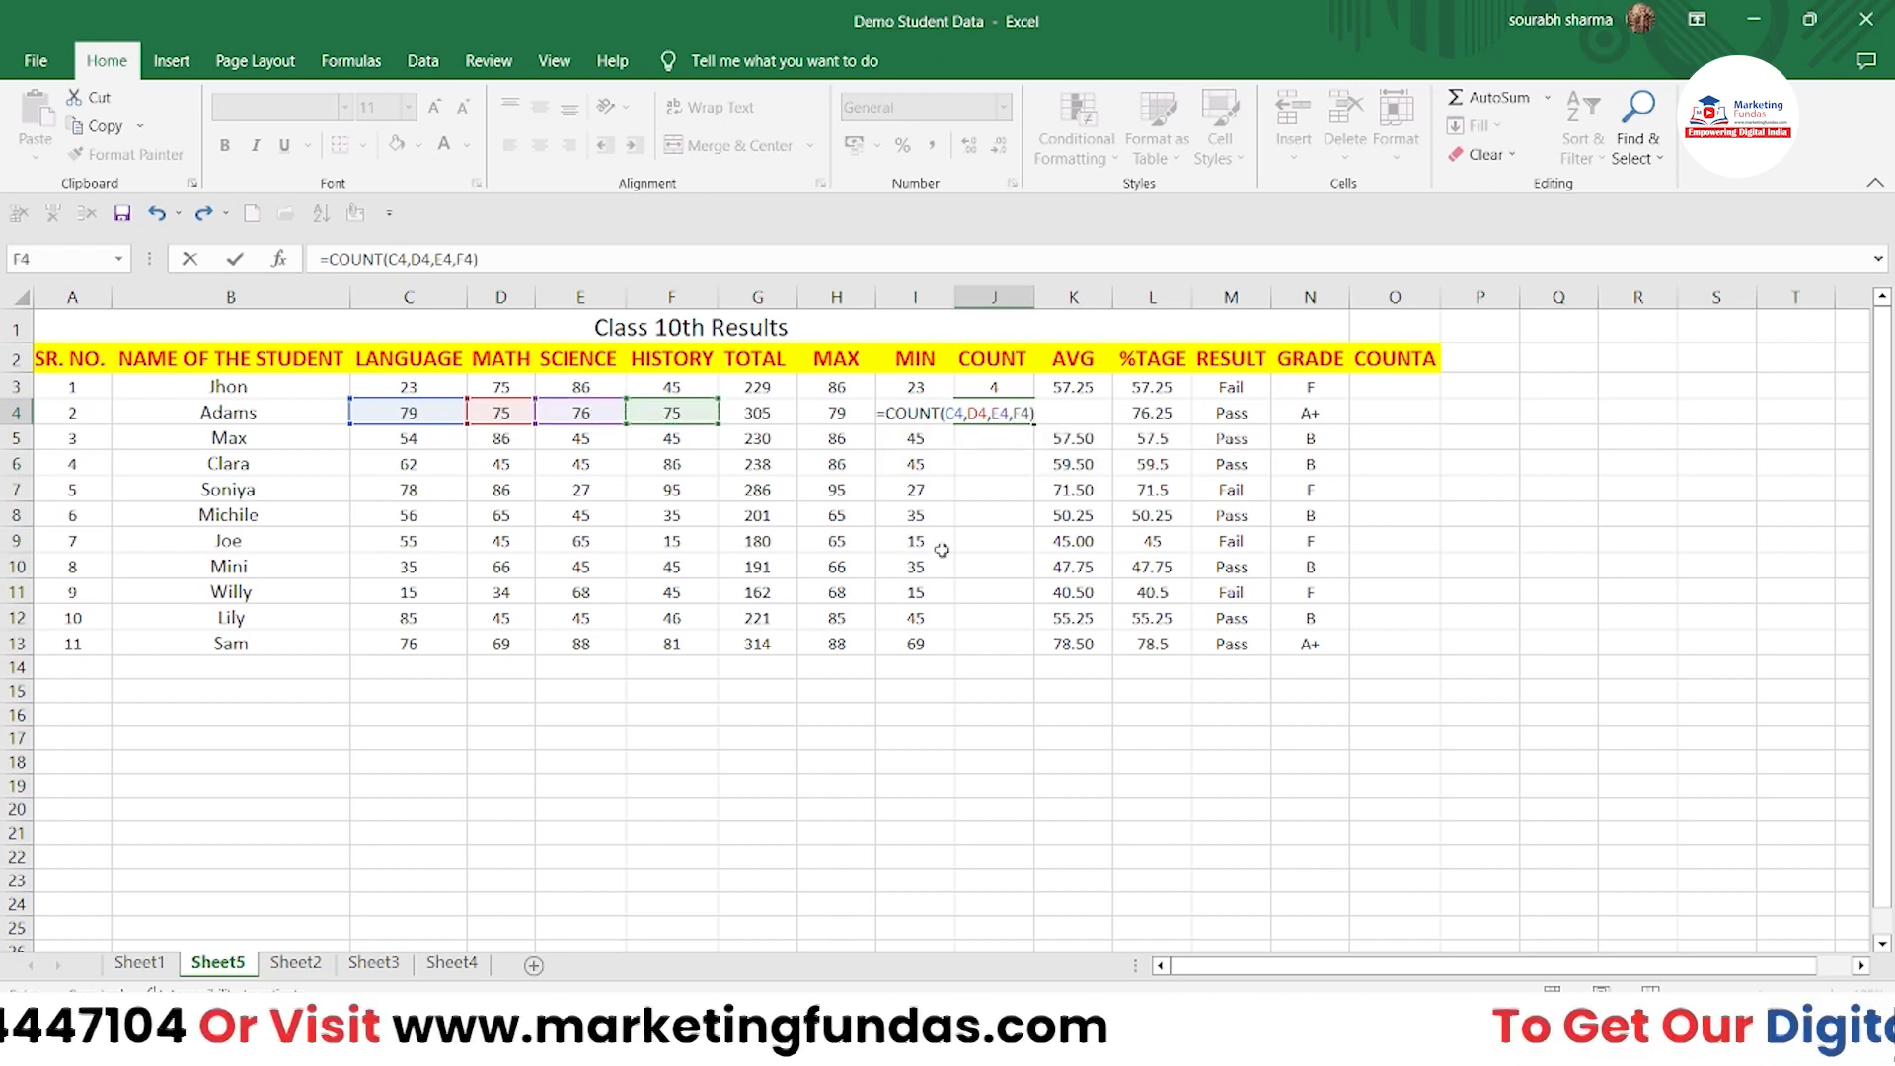
pyautogui.press('Return')
# Fill the COUNT formula from J4 down through J13 and open the formula in J3 for review
pyautogui.click(1005, 410)
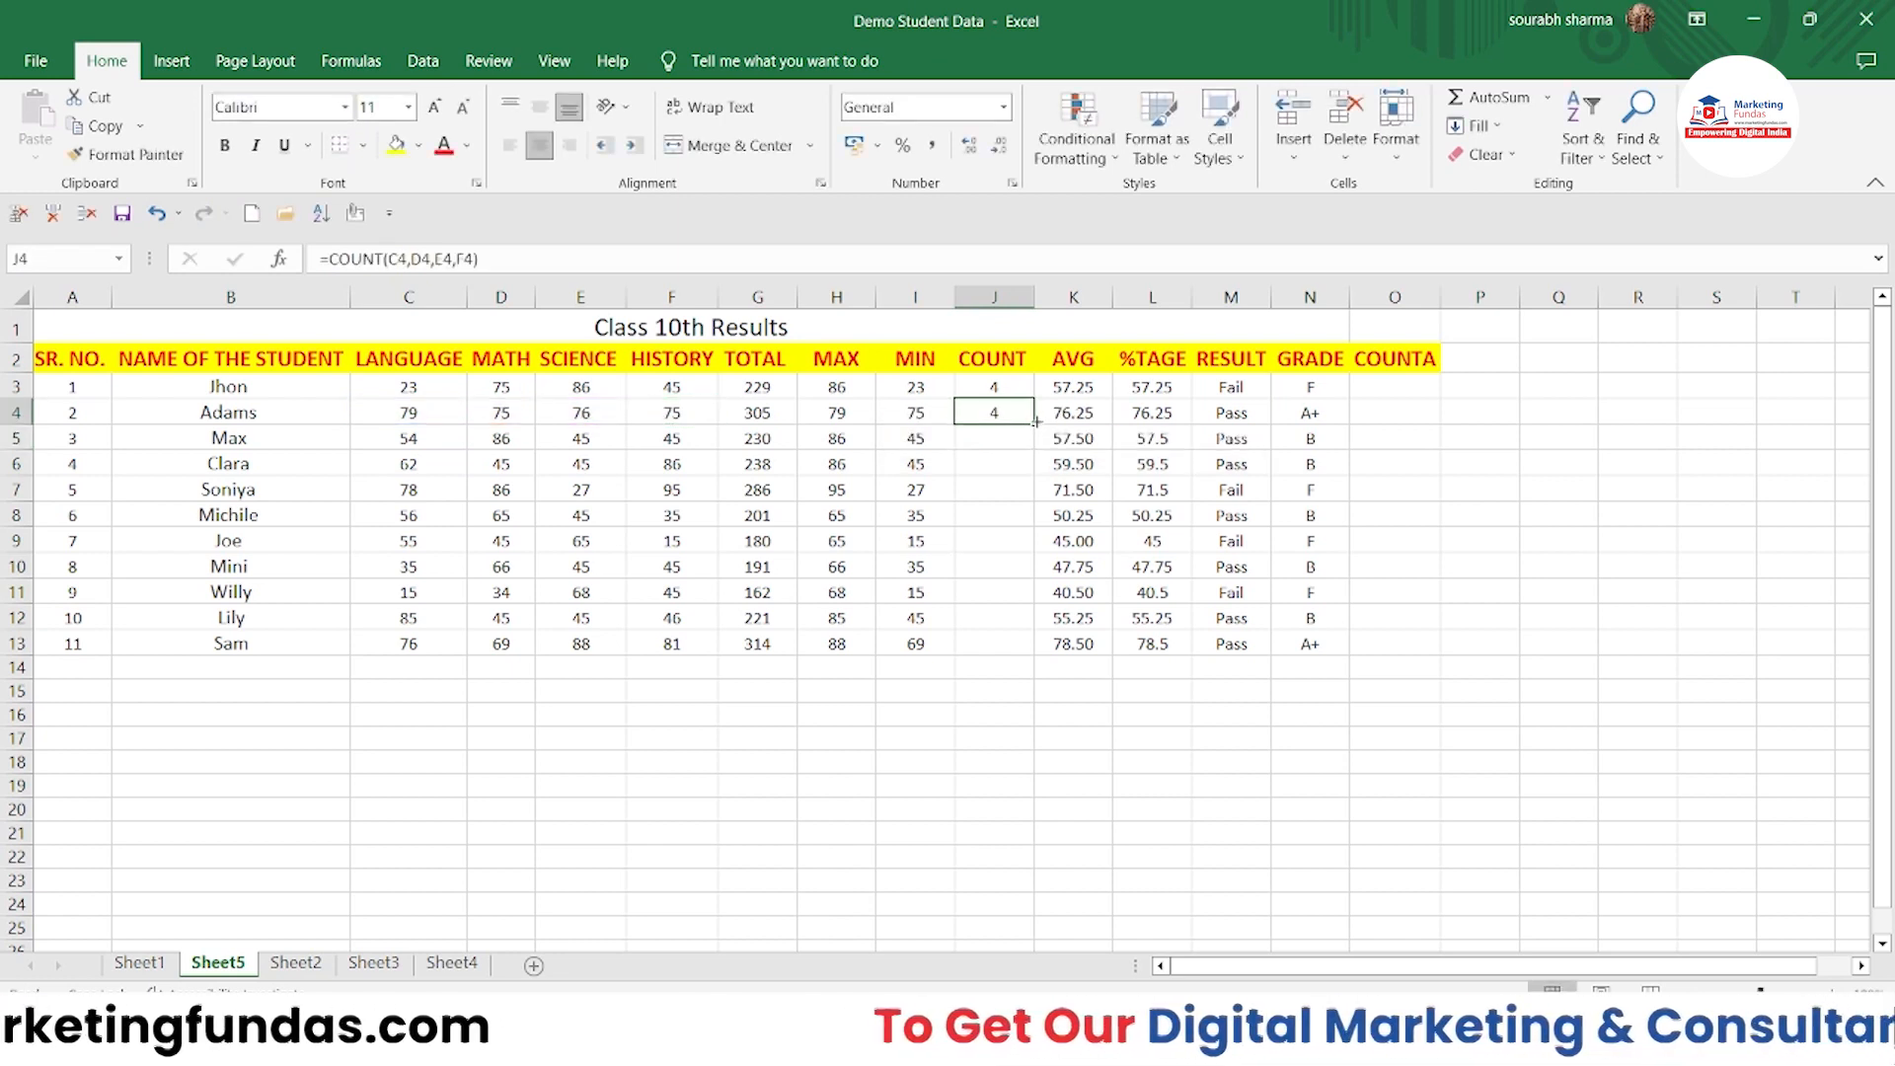
pyautogui.moveTo(1031, 422); pyautogui.dragTo(1028, 643)
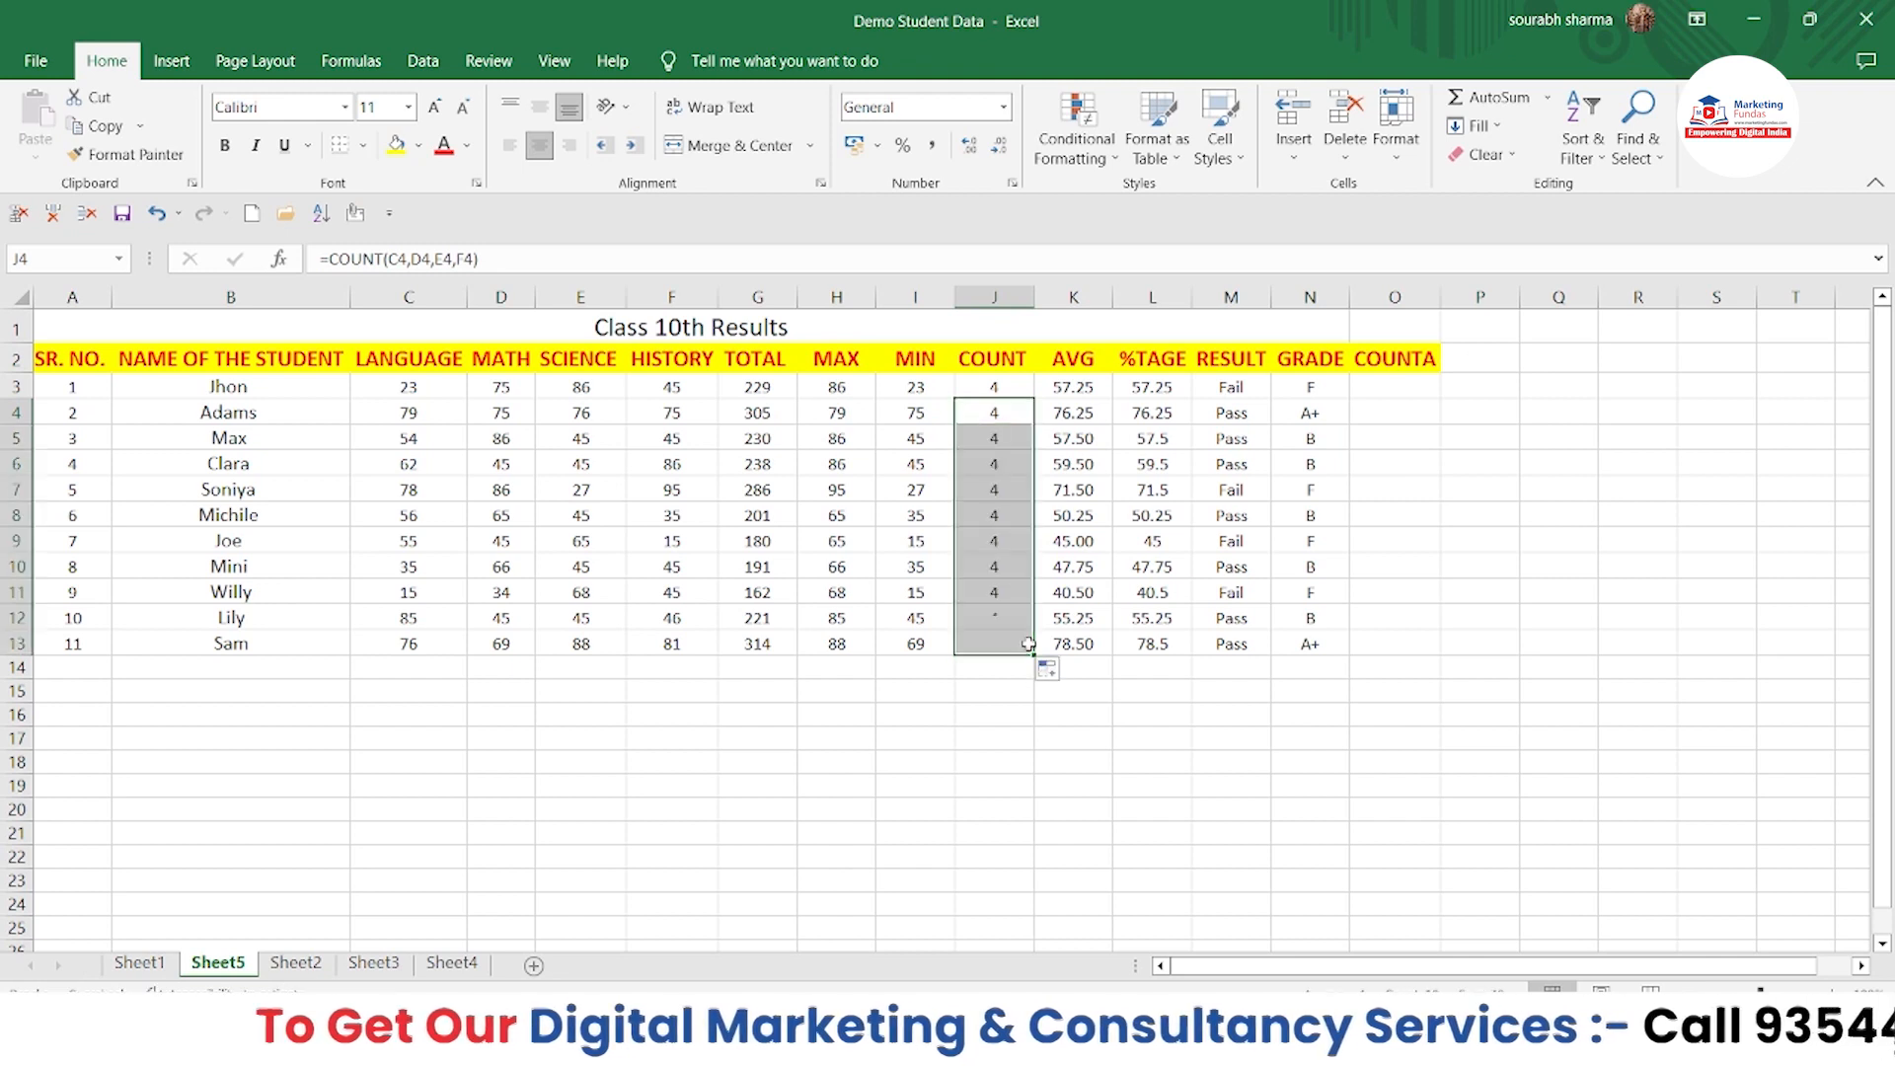
pyautogui.click(985, 387)
pyautogui.doubleClick(985, 387)
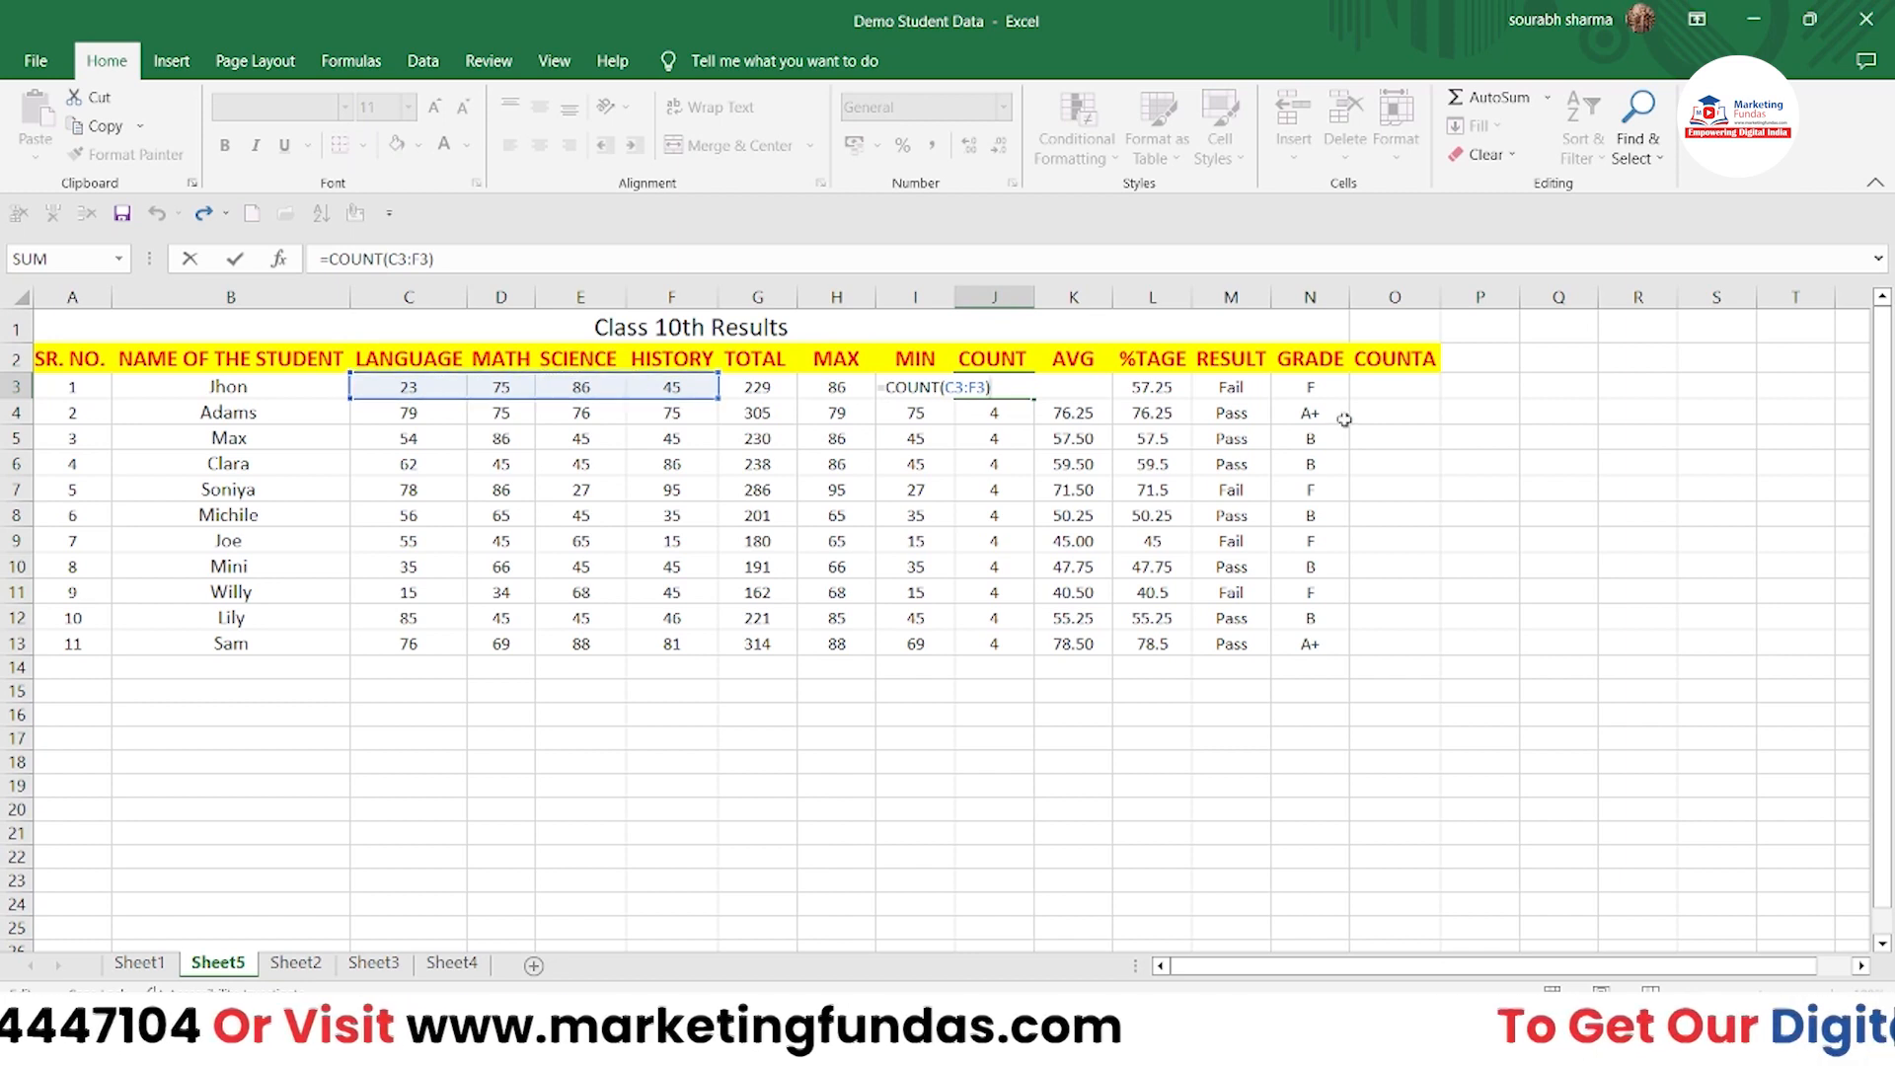
# Enter the formula =COUNTA(A3:N3) in cell O3 of the COUNTA column to count the first student's non-empty cells
pyautogui.click(1398, 388)
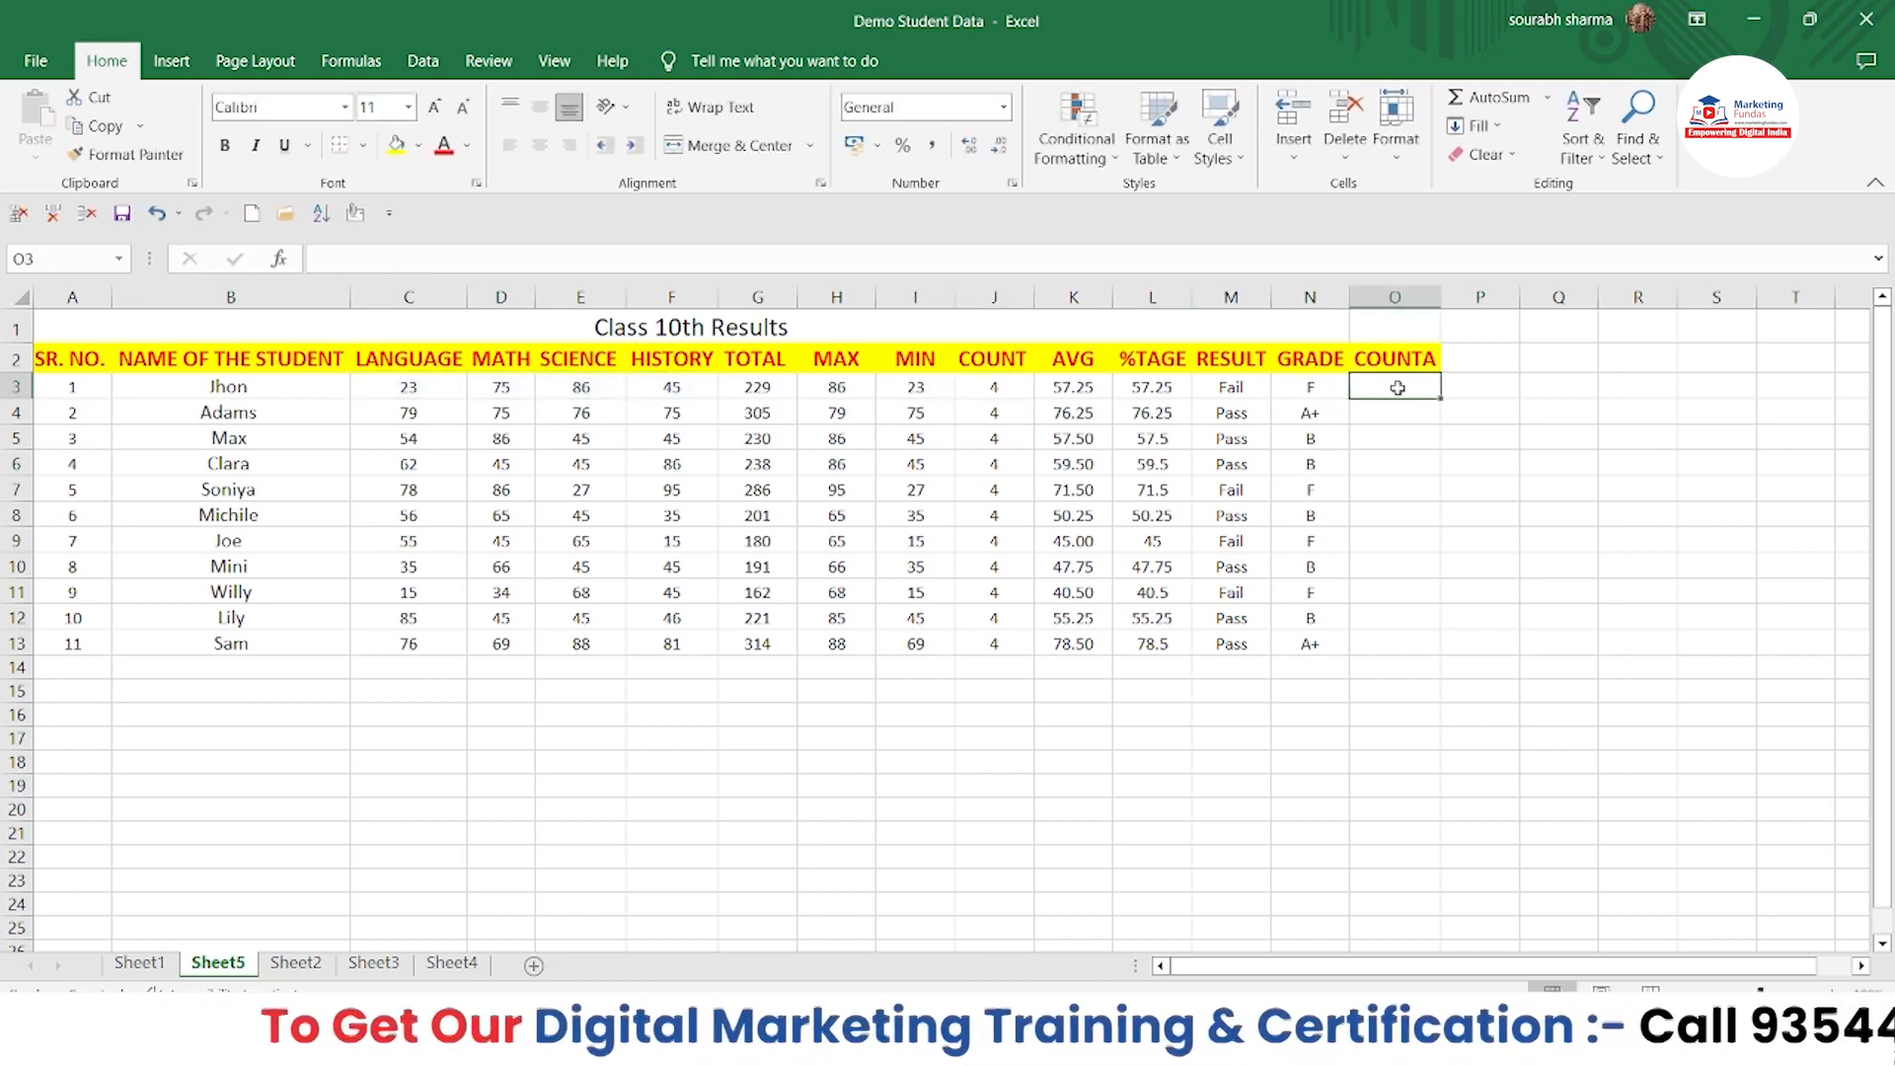
pyautogui.doubleClick(1397, 388)
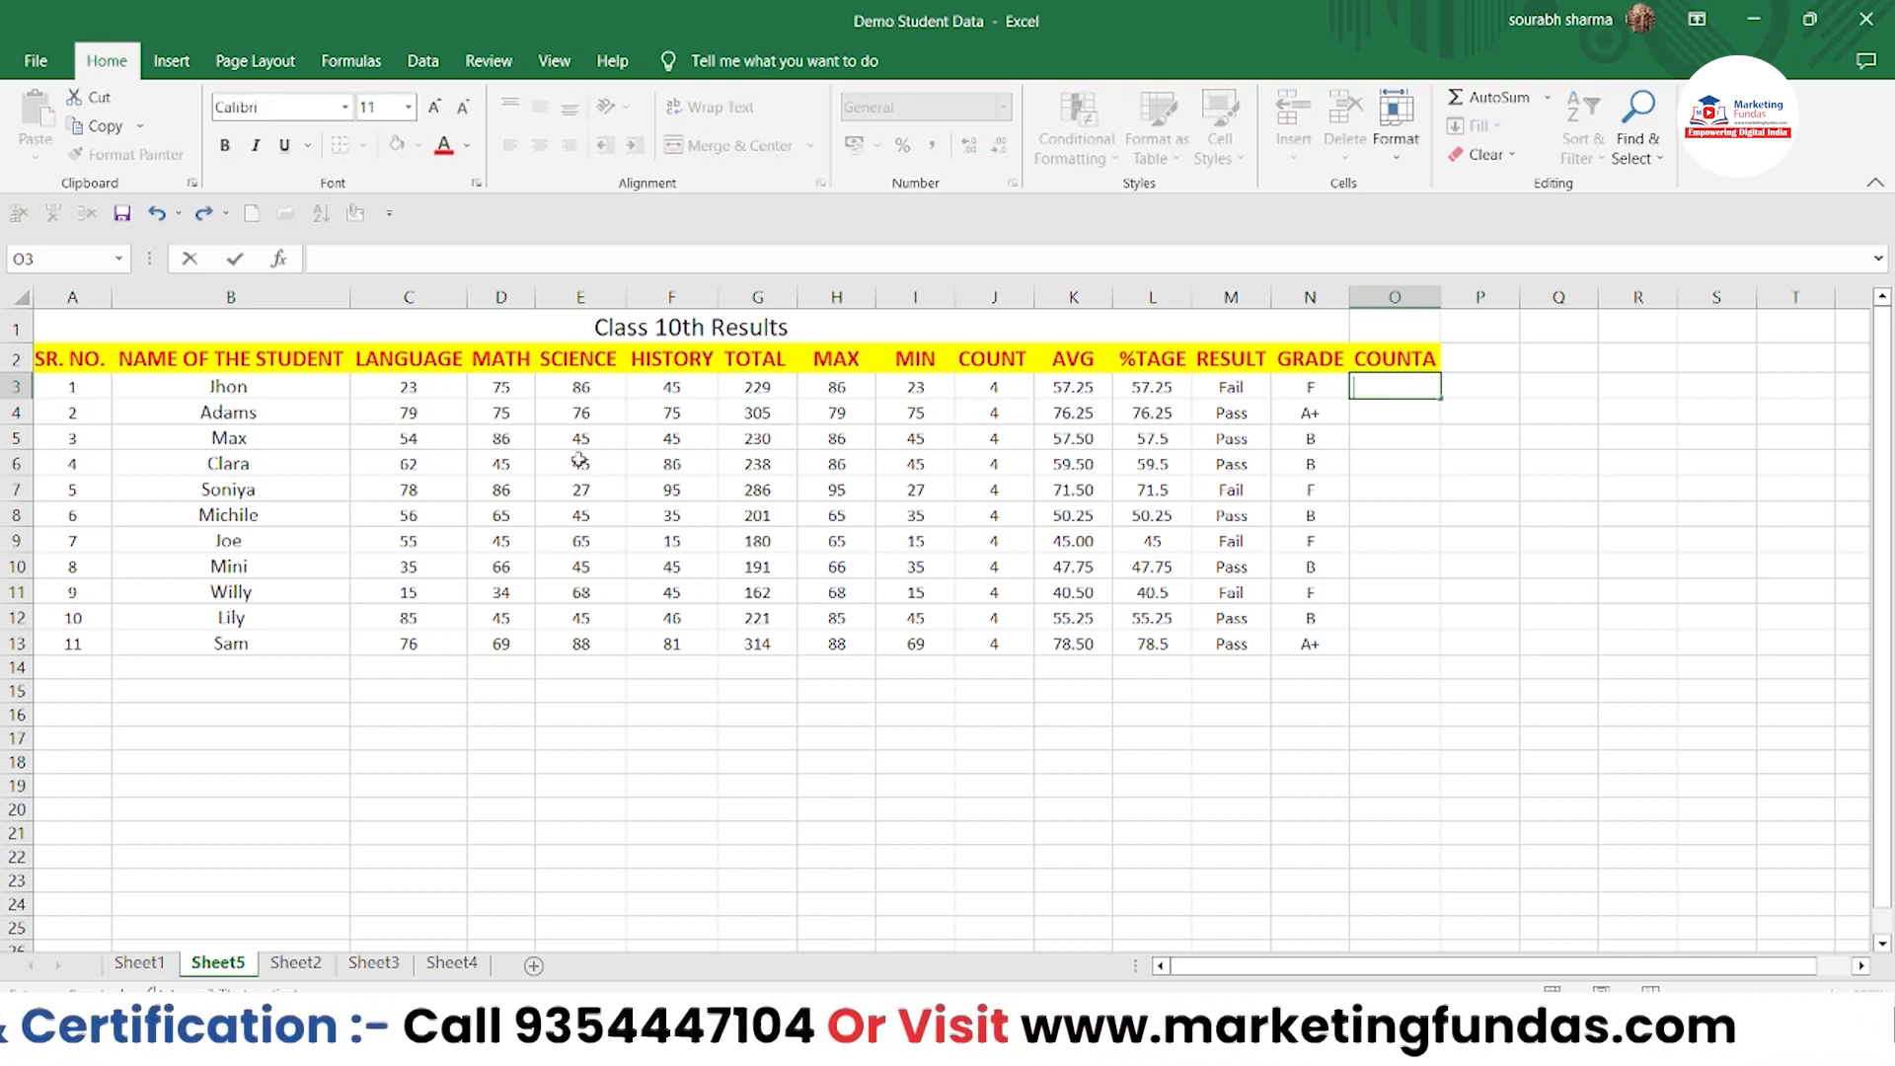
pyautogui.moveTo(62, 386); pyautogui.dragTo(1281, 391)
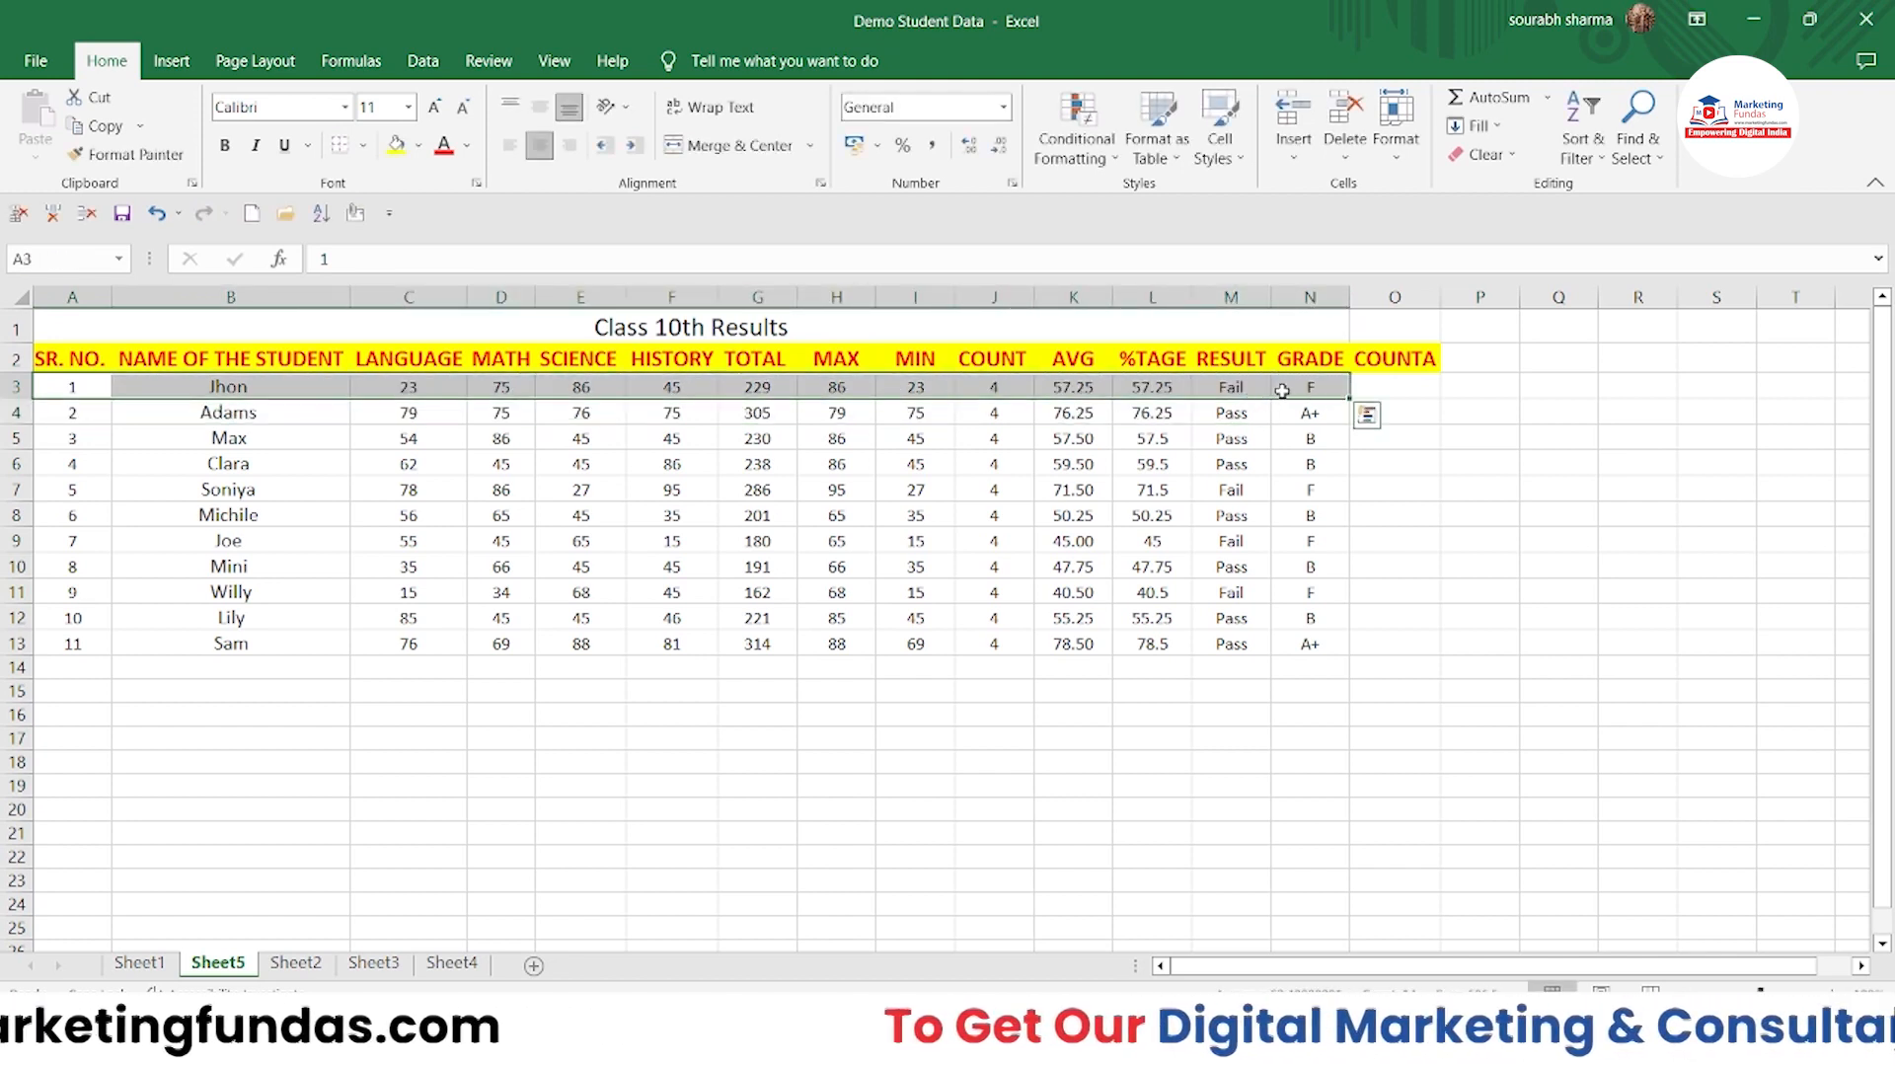
pyautogui.click(1373, 388)
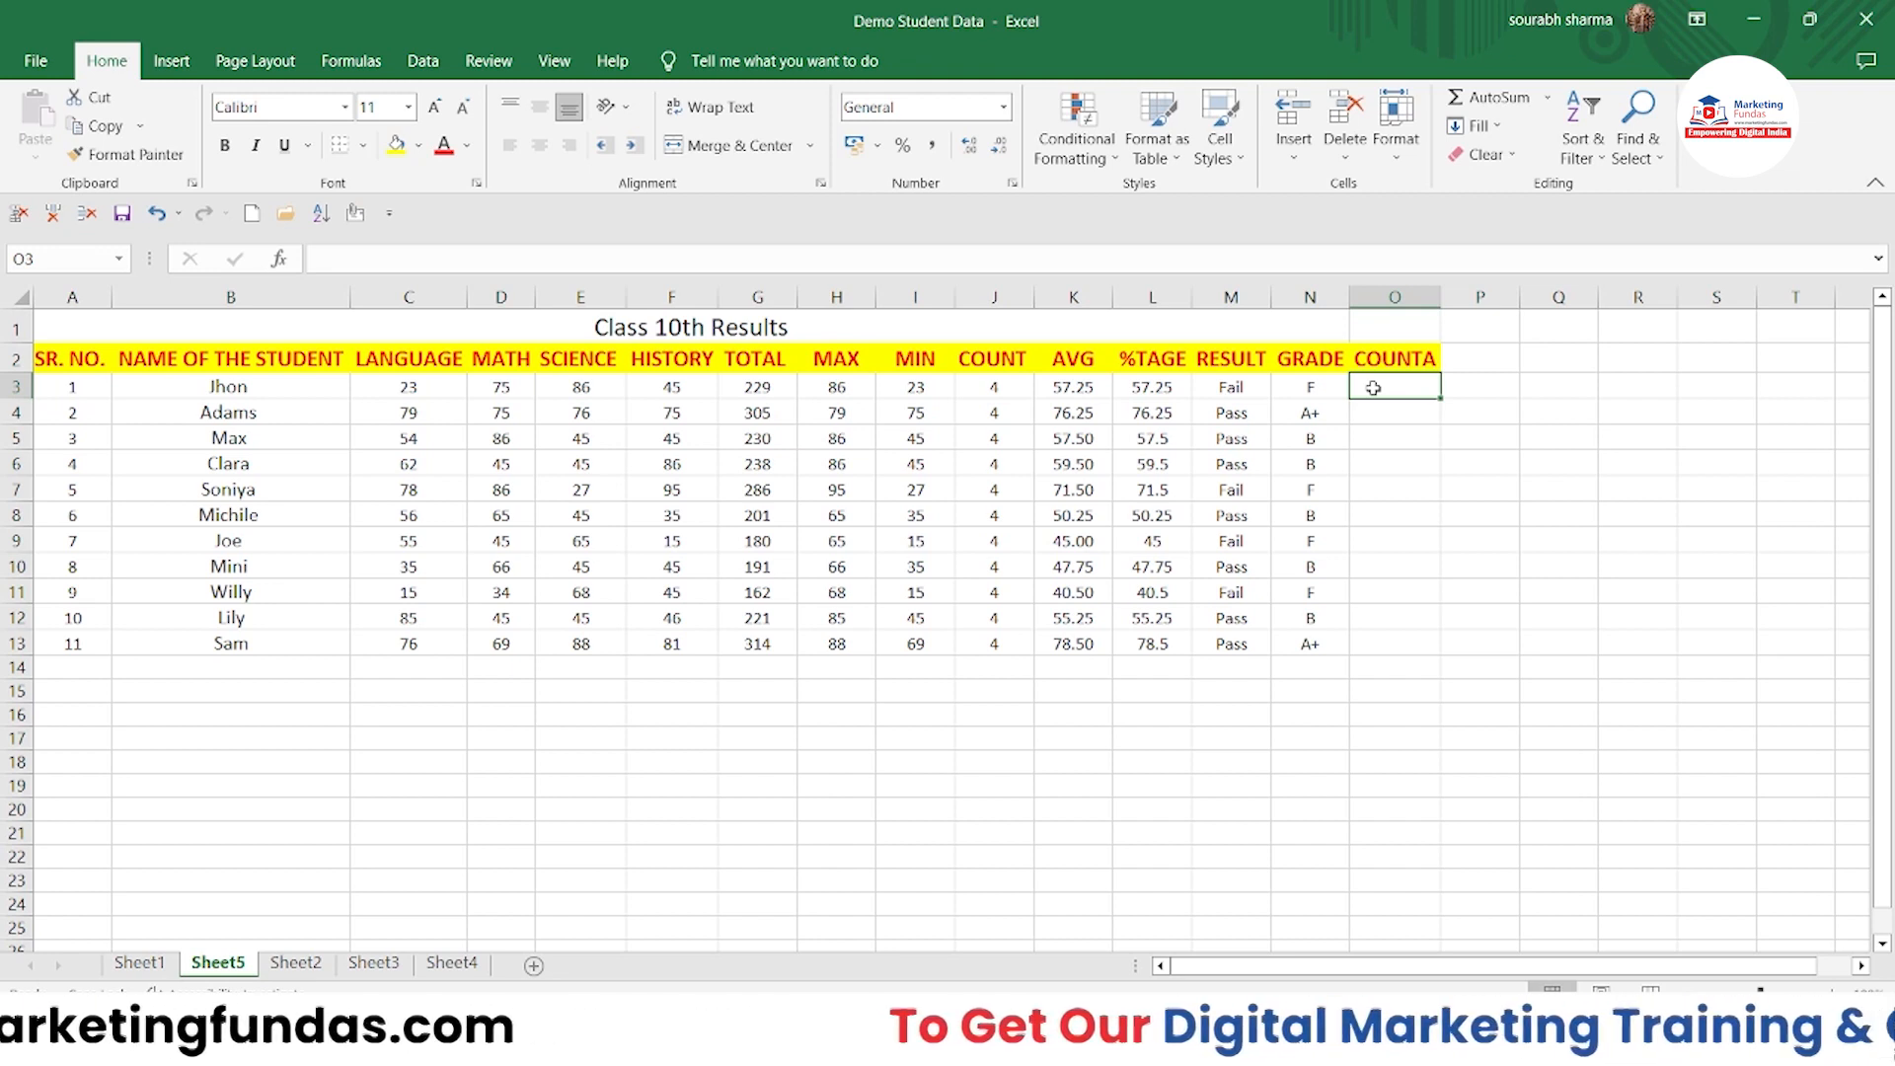
pyautogui.doubleClick(1373, 388)
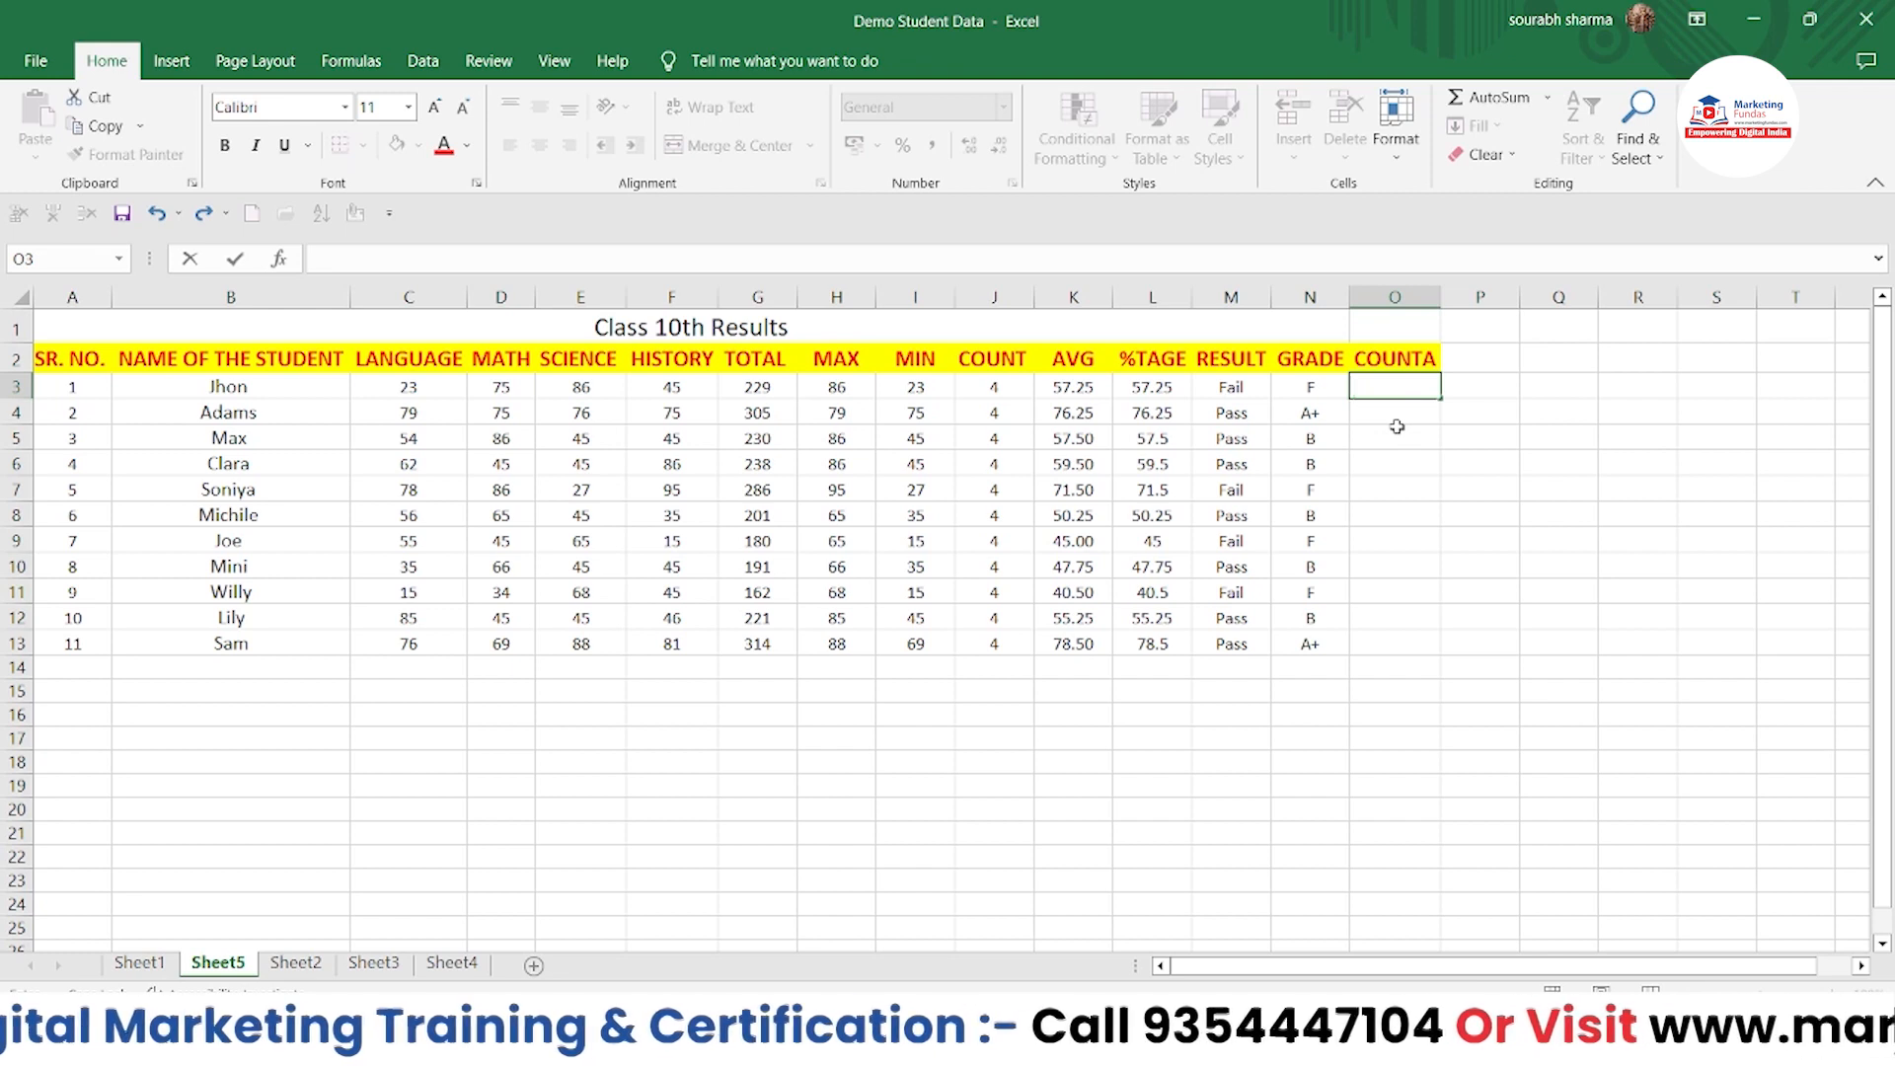
pyautogui.write('=')
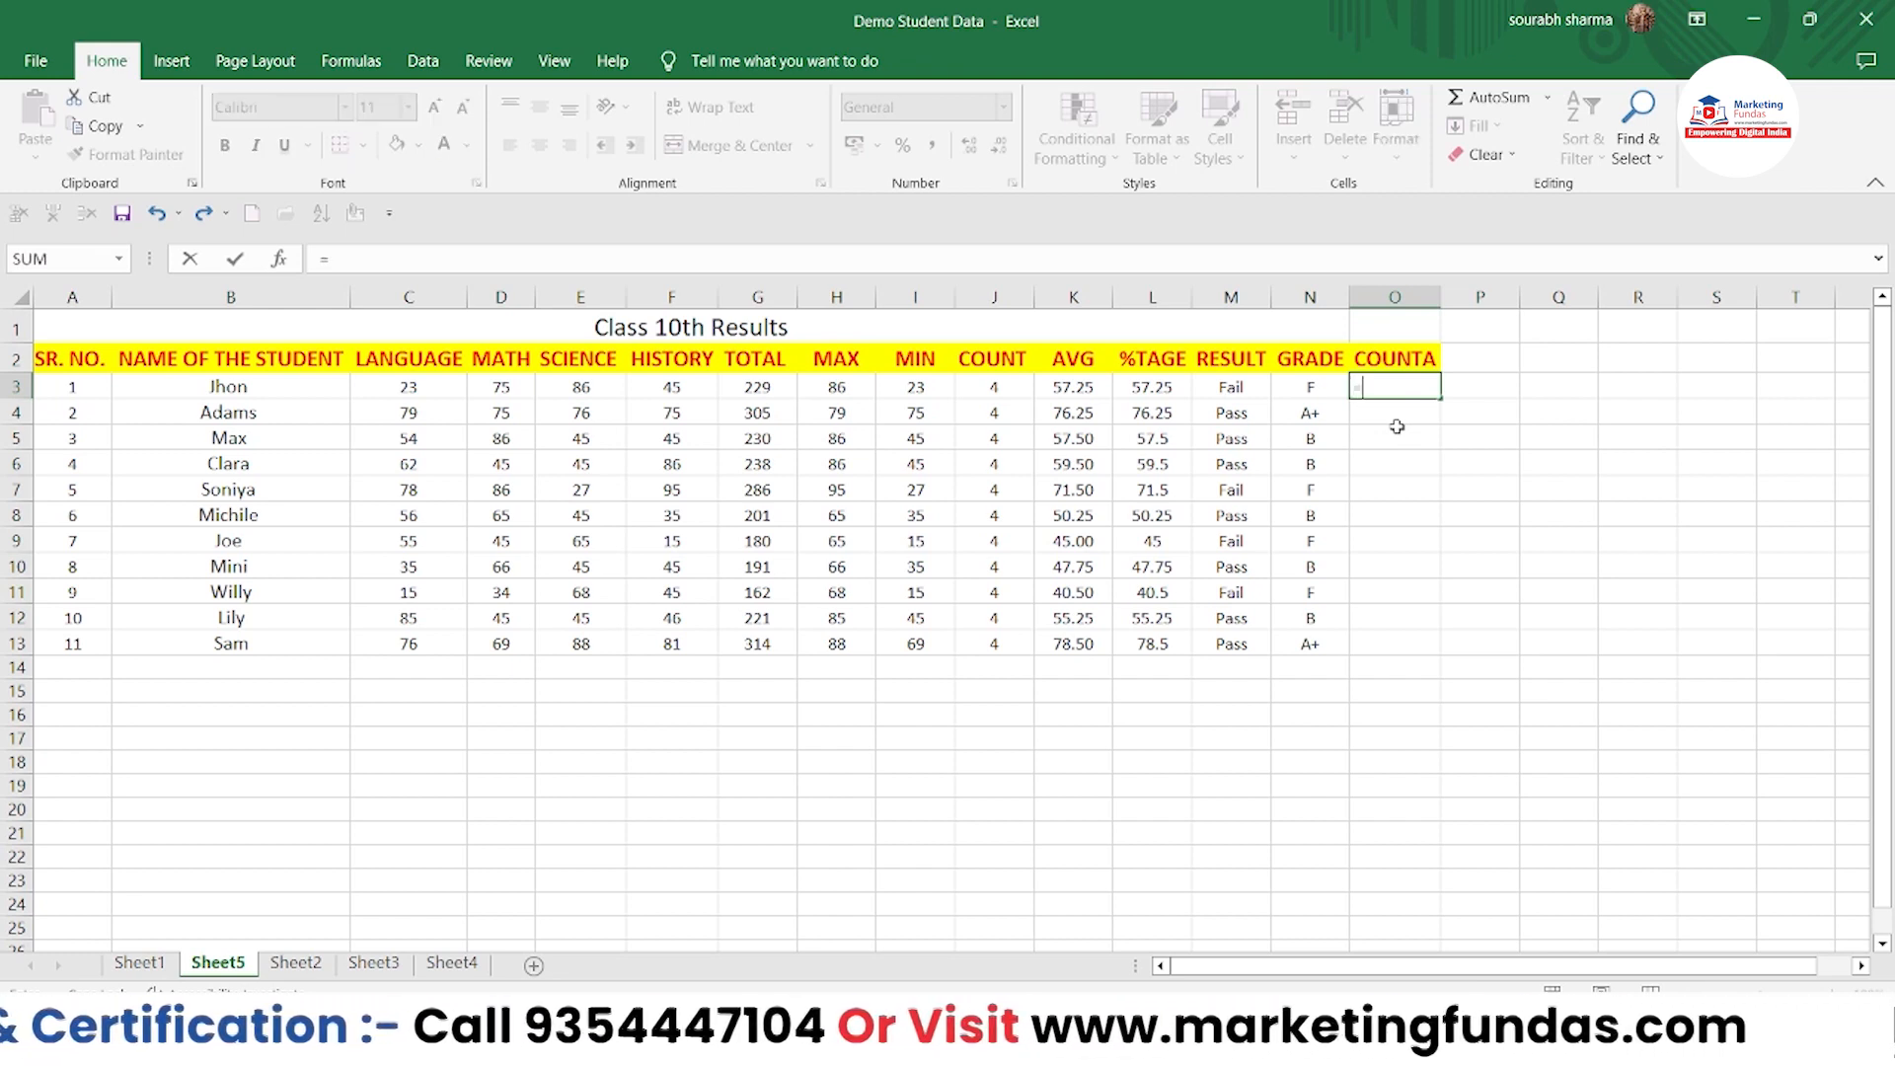
pyautogui.write('C')
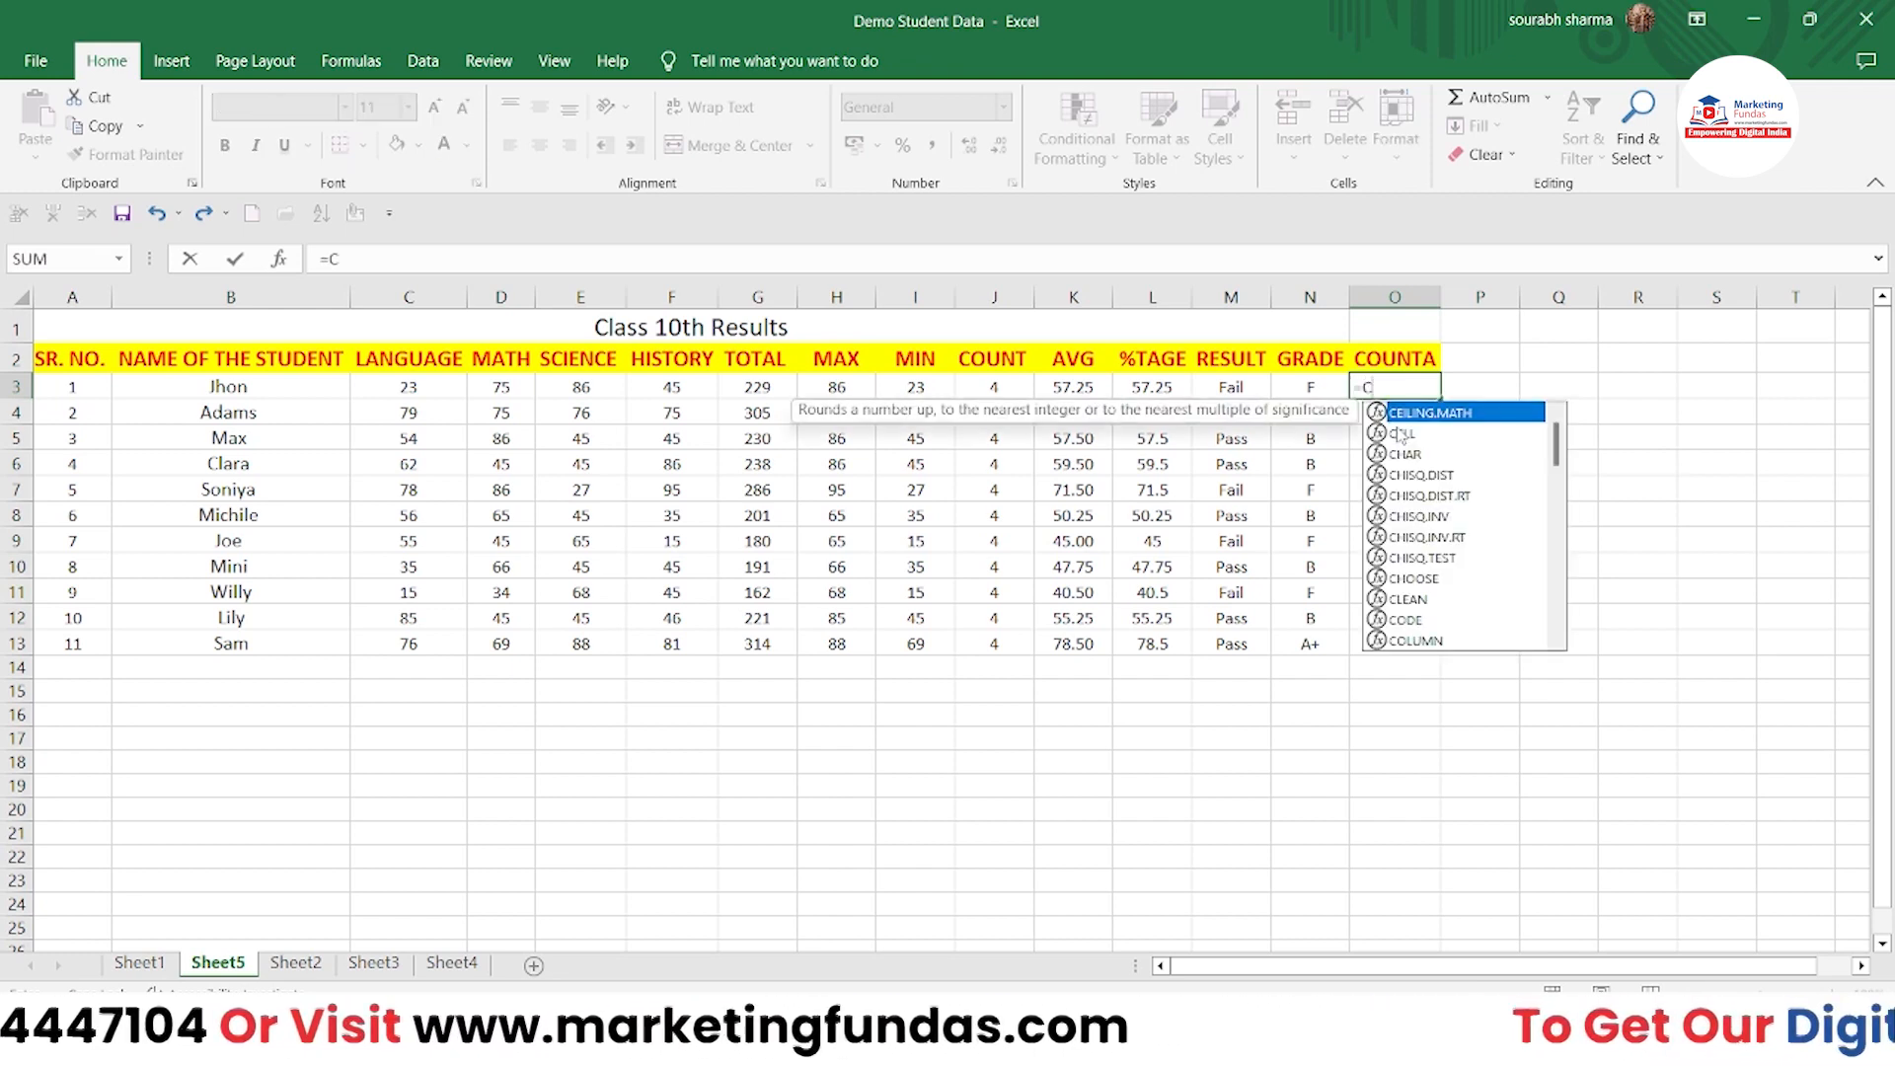
pyautogui.write('OUNTA')
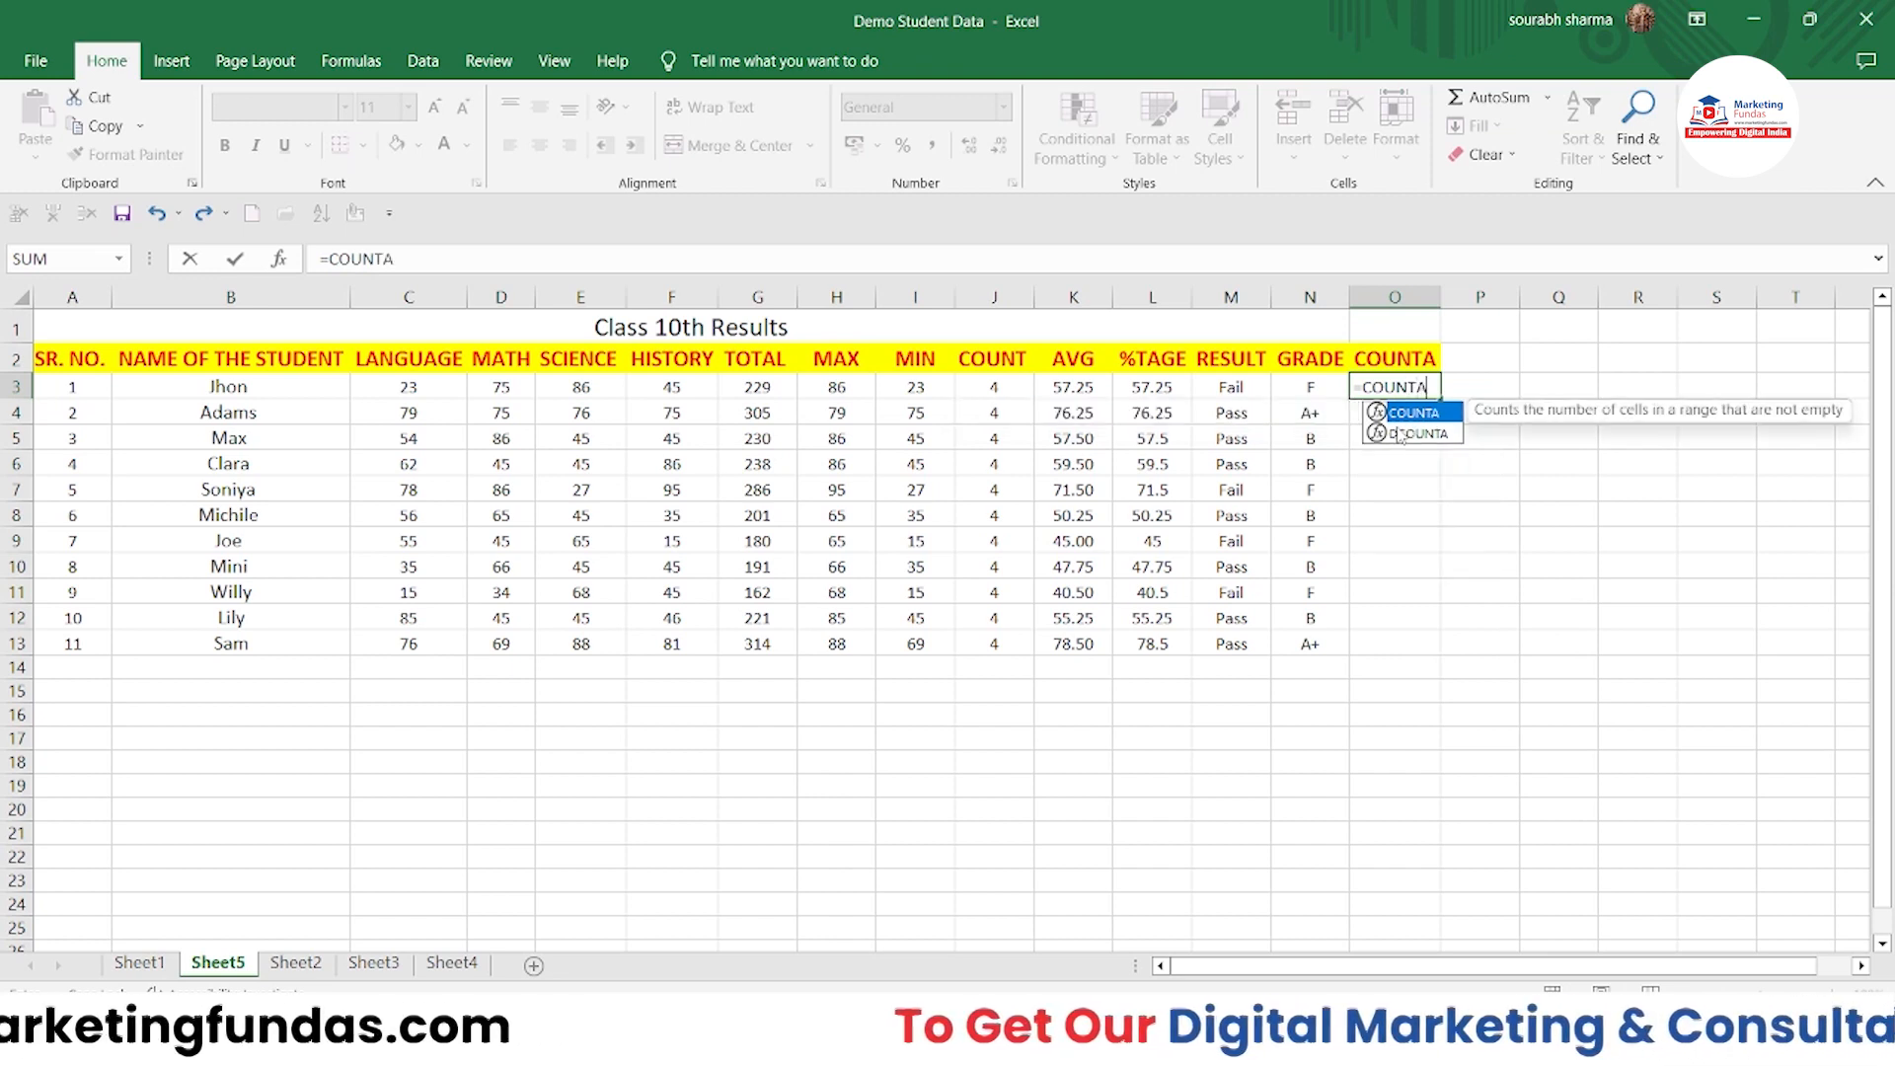
pyautogui.write('(')
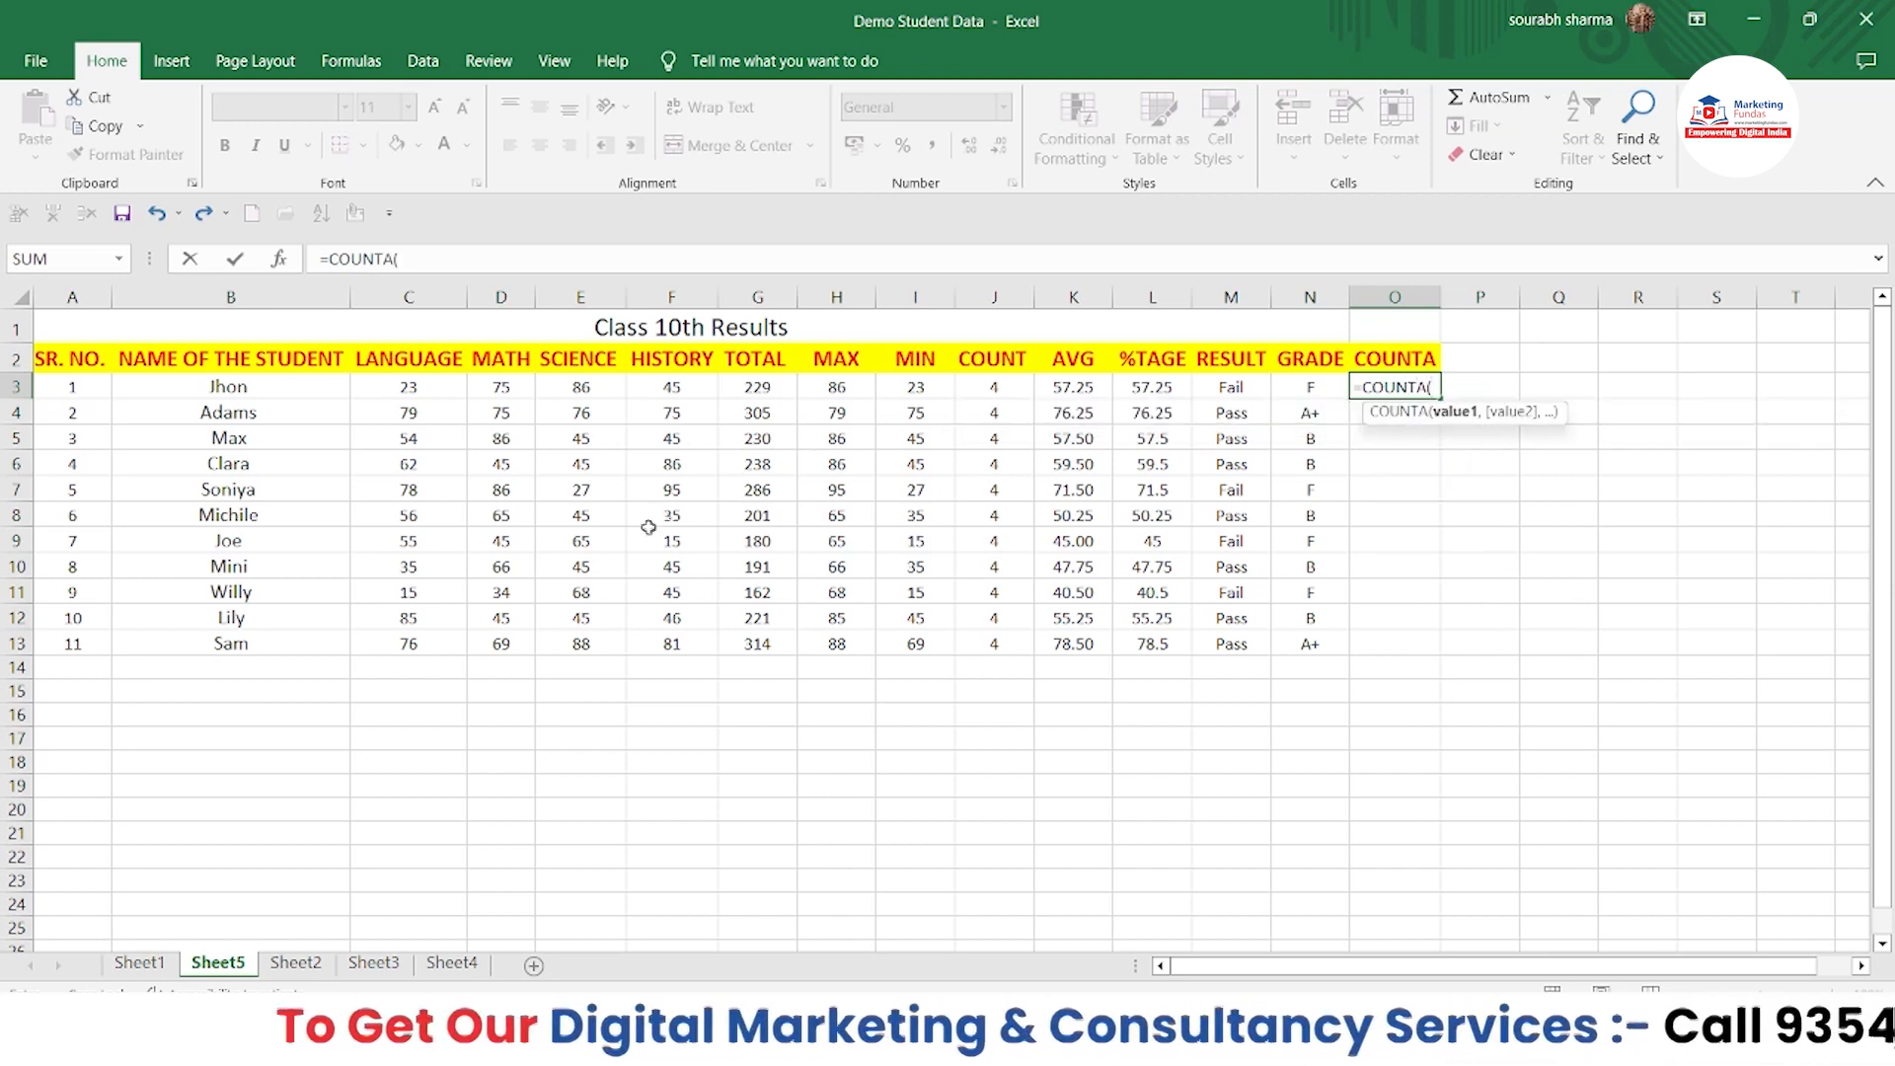
pyautogui.click(71, 386)
pyautogui.moveTo(71, 386); pyautogui.dragTo(1284, 379)
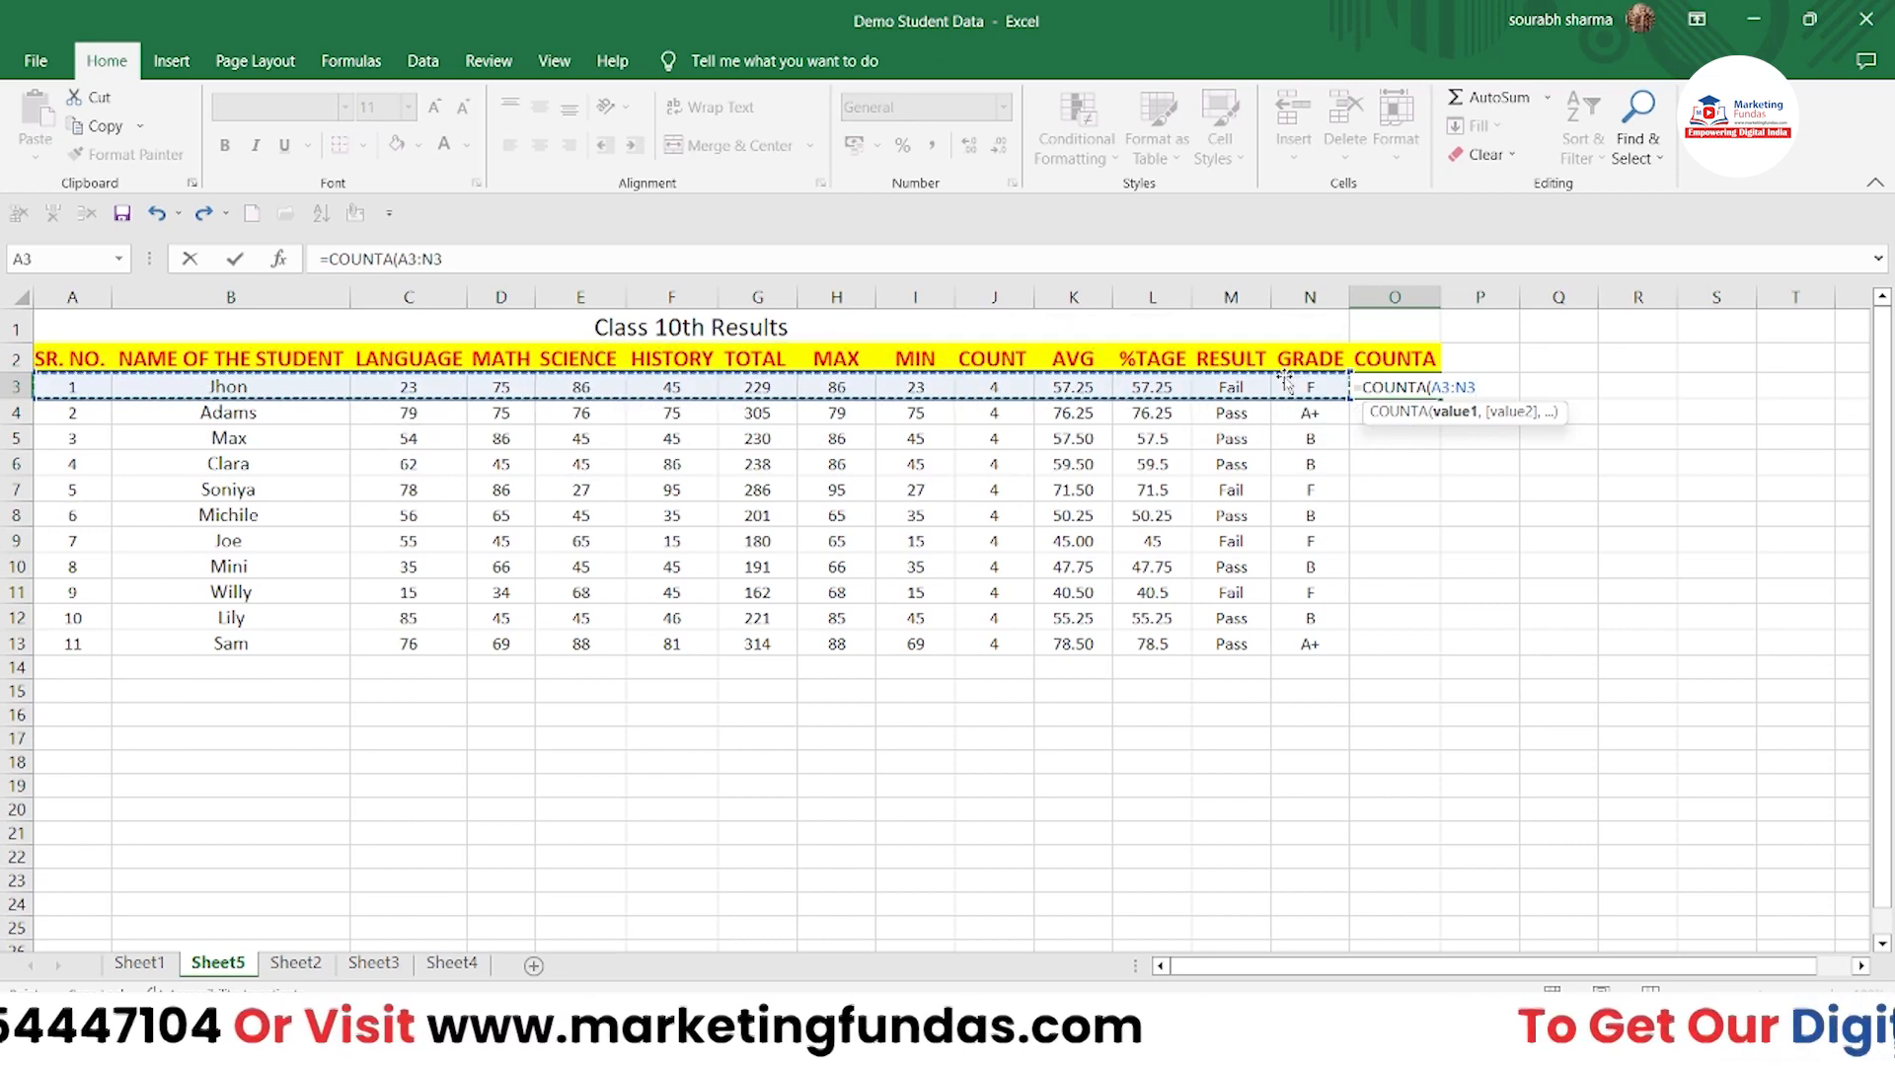
pyautogui.write(')')
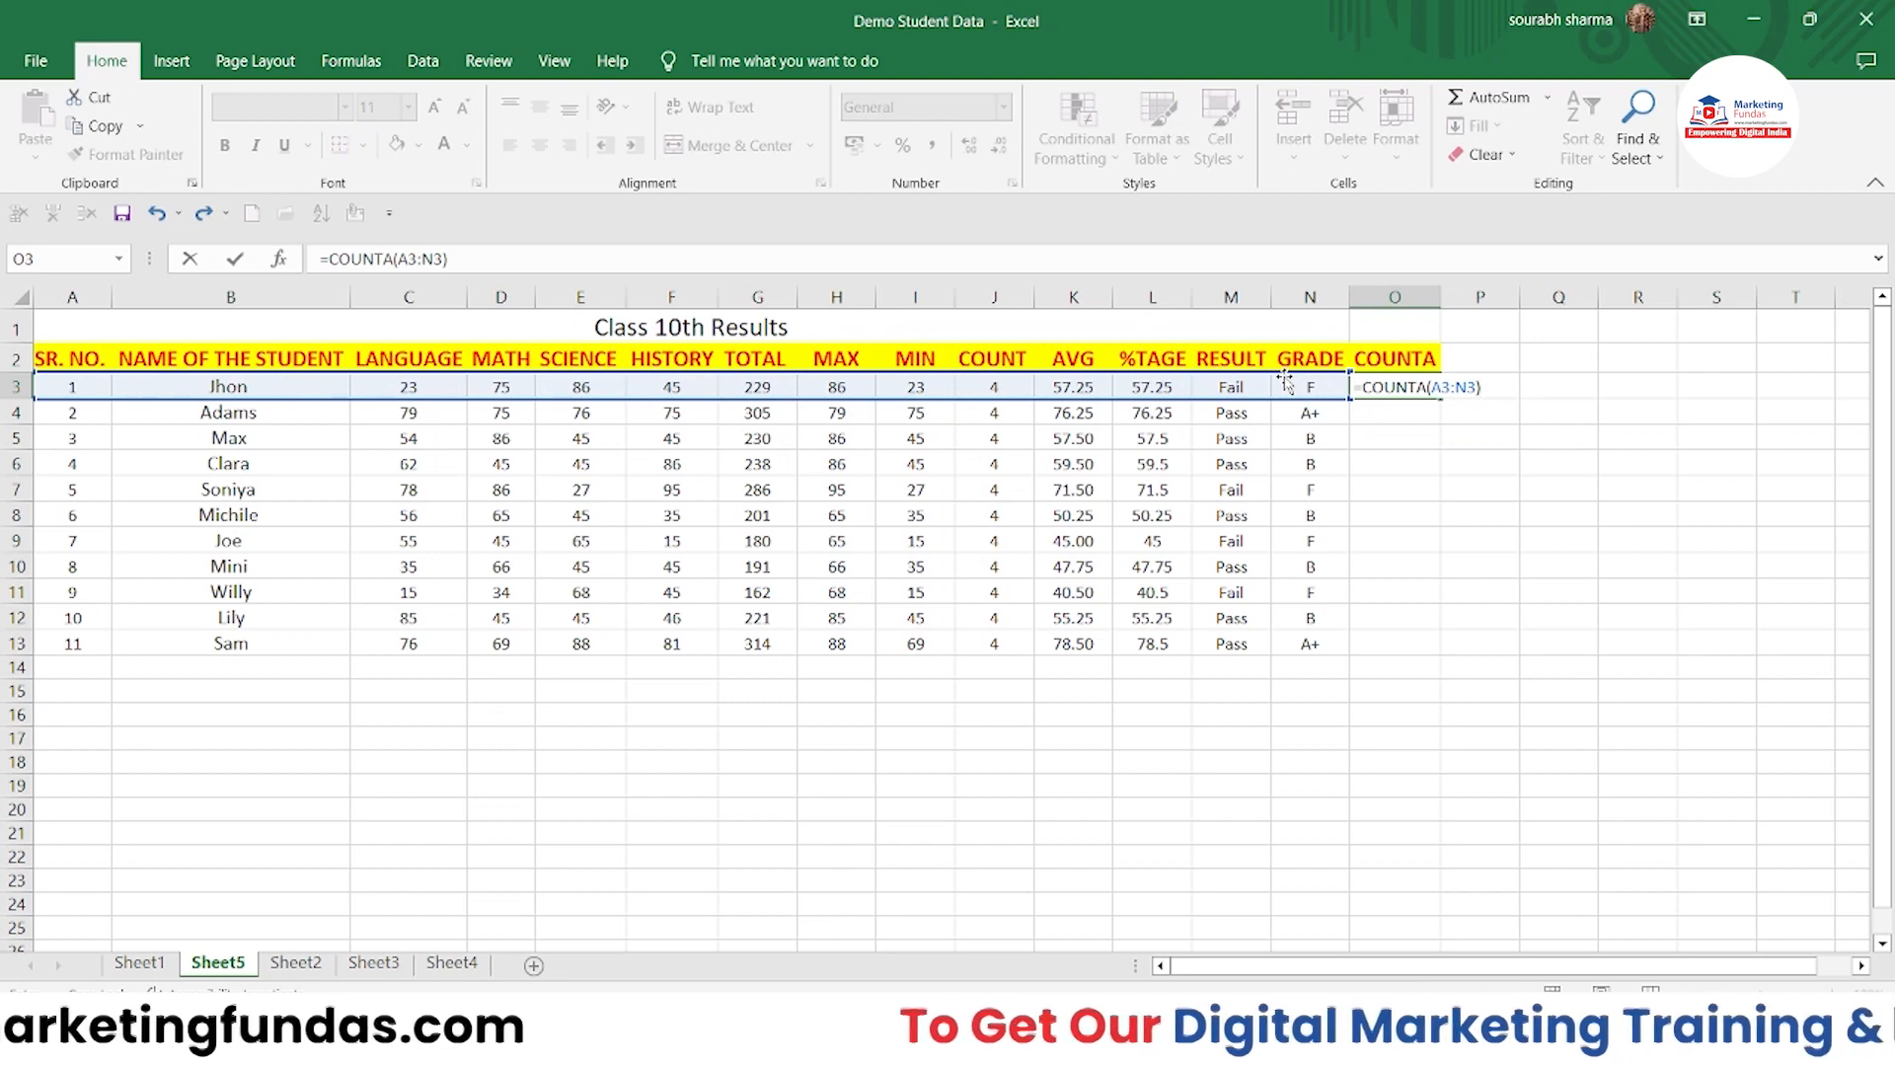
pyautogui.press('Return')
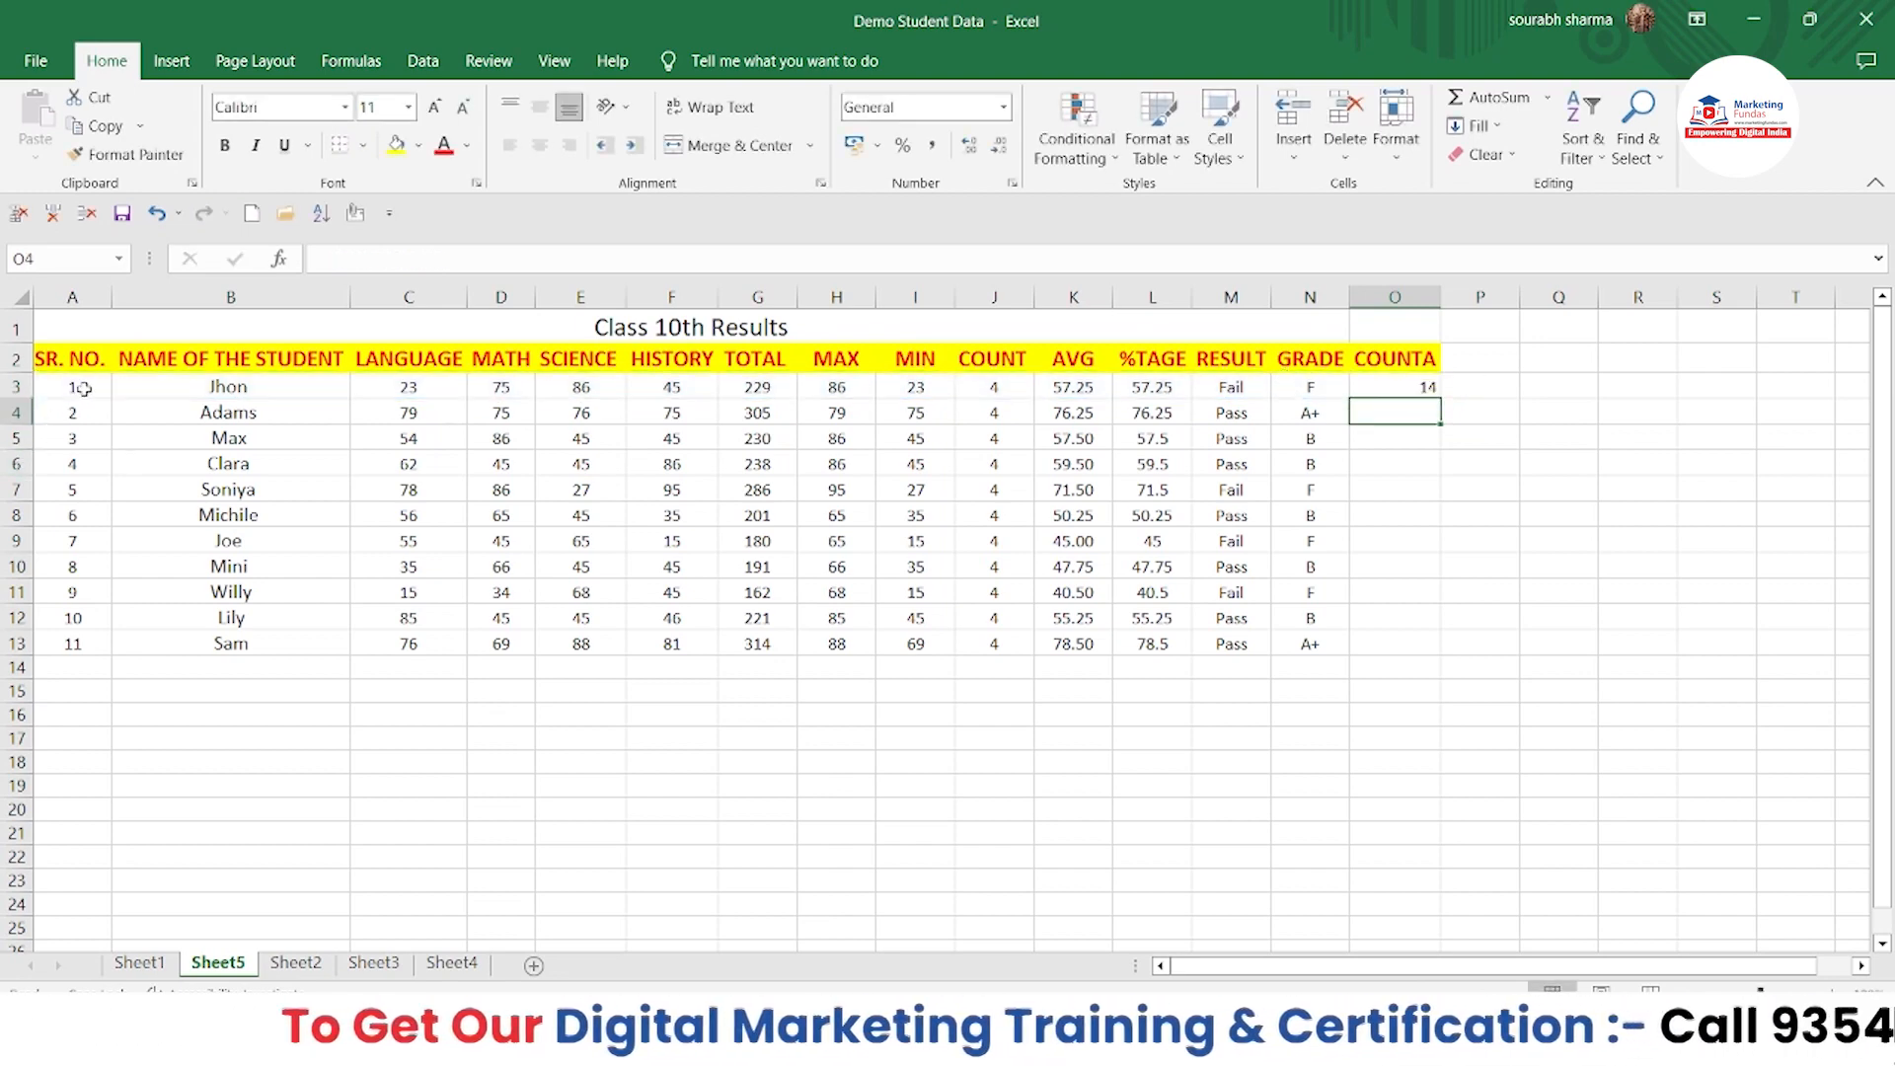
# Fill the COUNTA formula from O3 down through O13 for all the students
pyautogui.moveTo(84, 388); pyautogui.dragTo(1153, 414)
pyautogui.click(1405, 382)
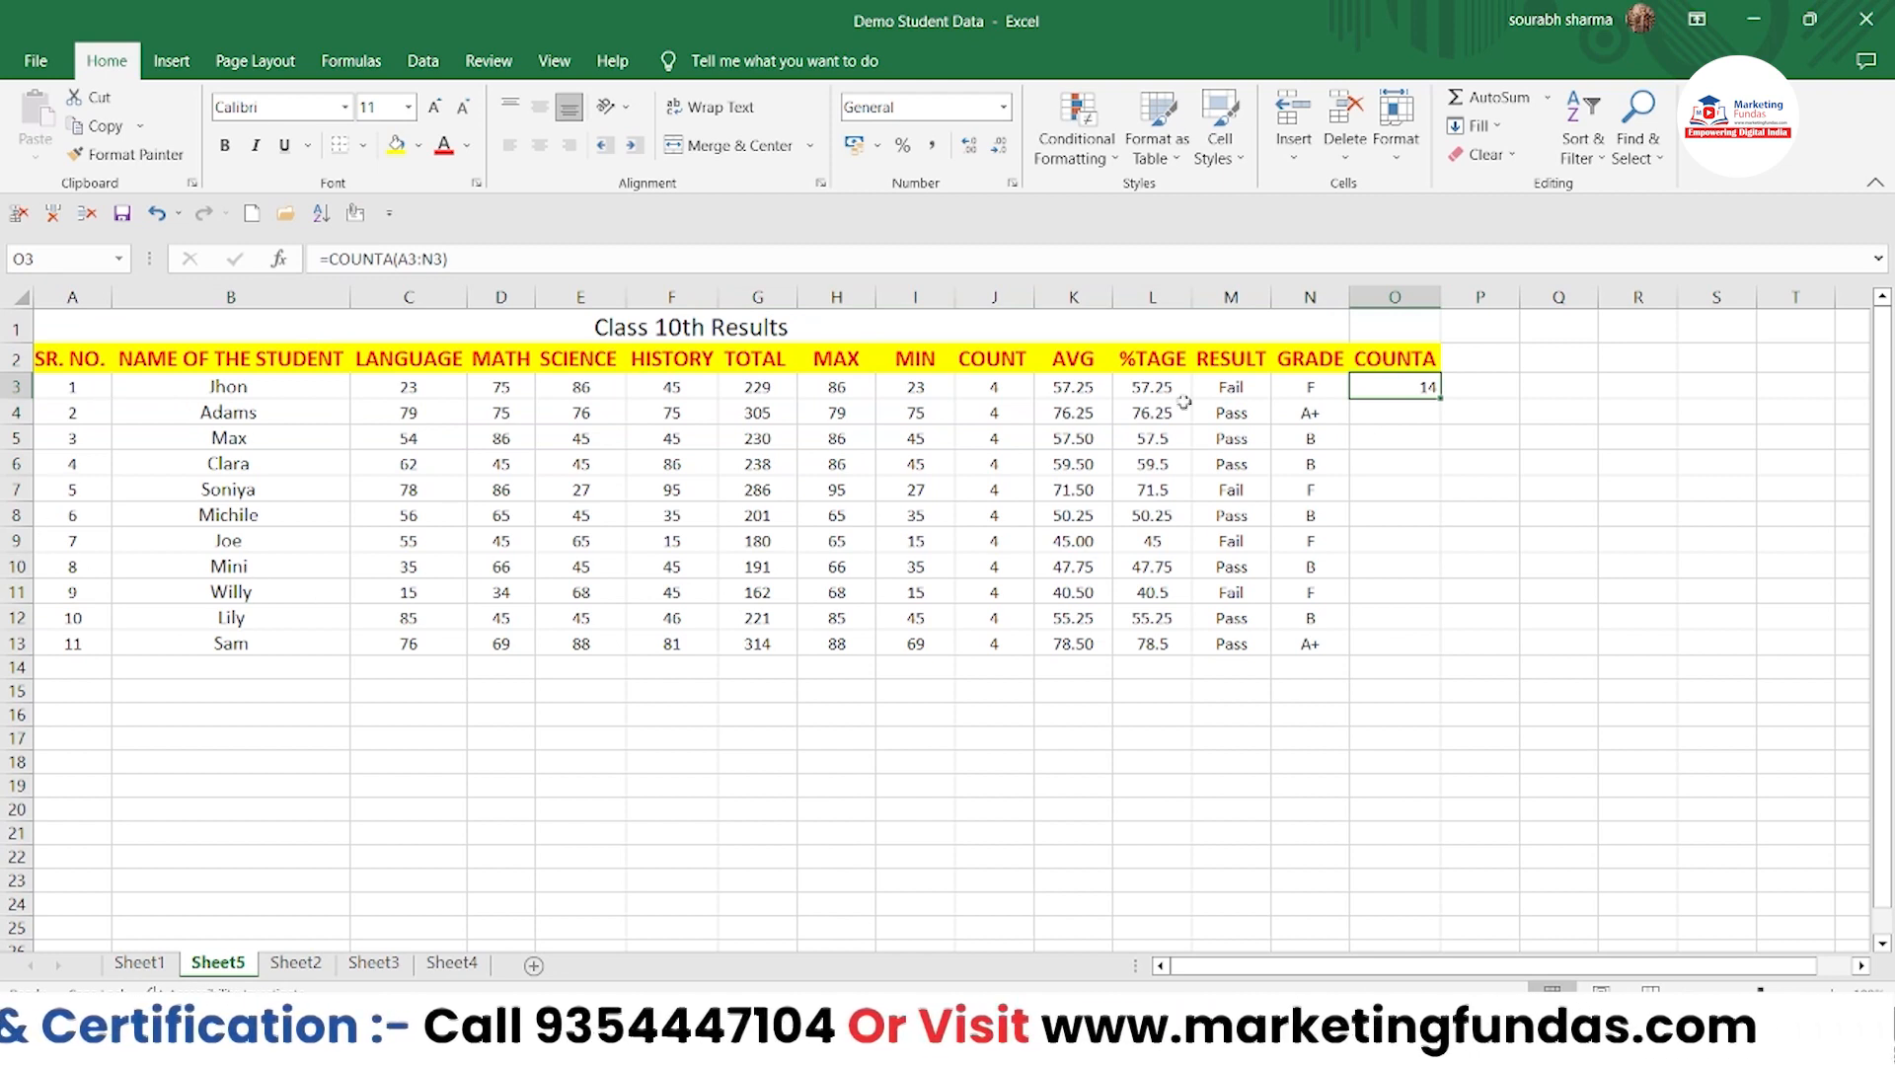
pyautogui.moveTo(1441, 398); pyautogui.dragTo(1443, 653)
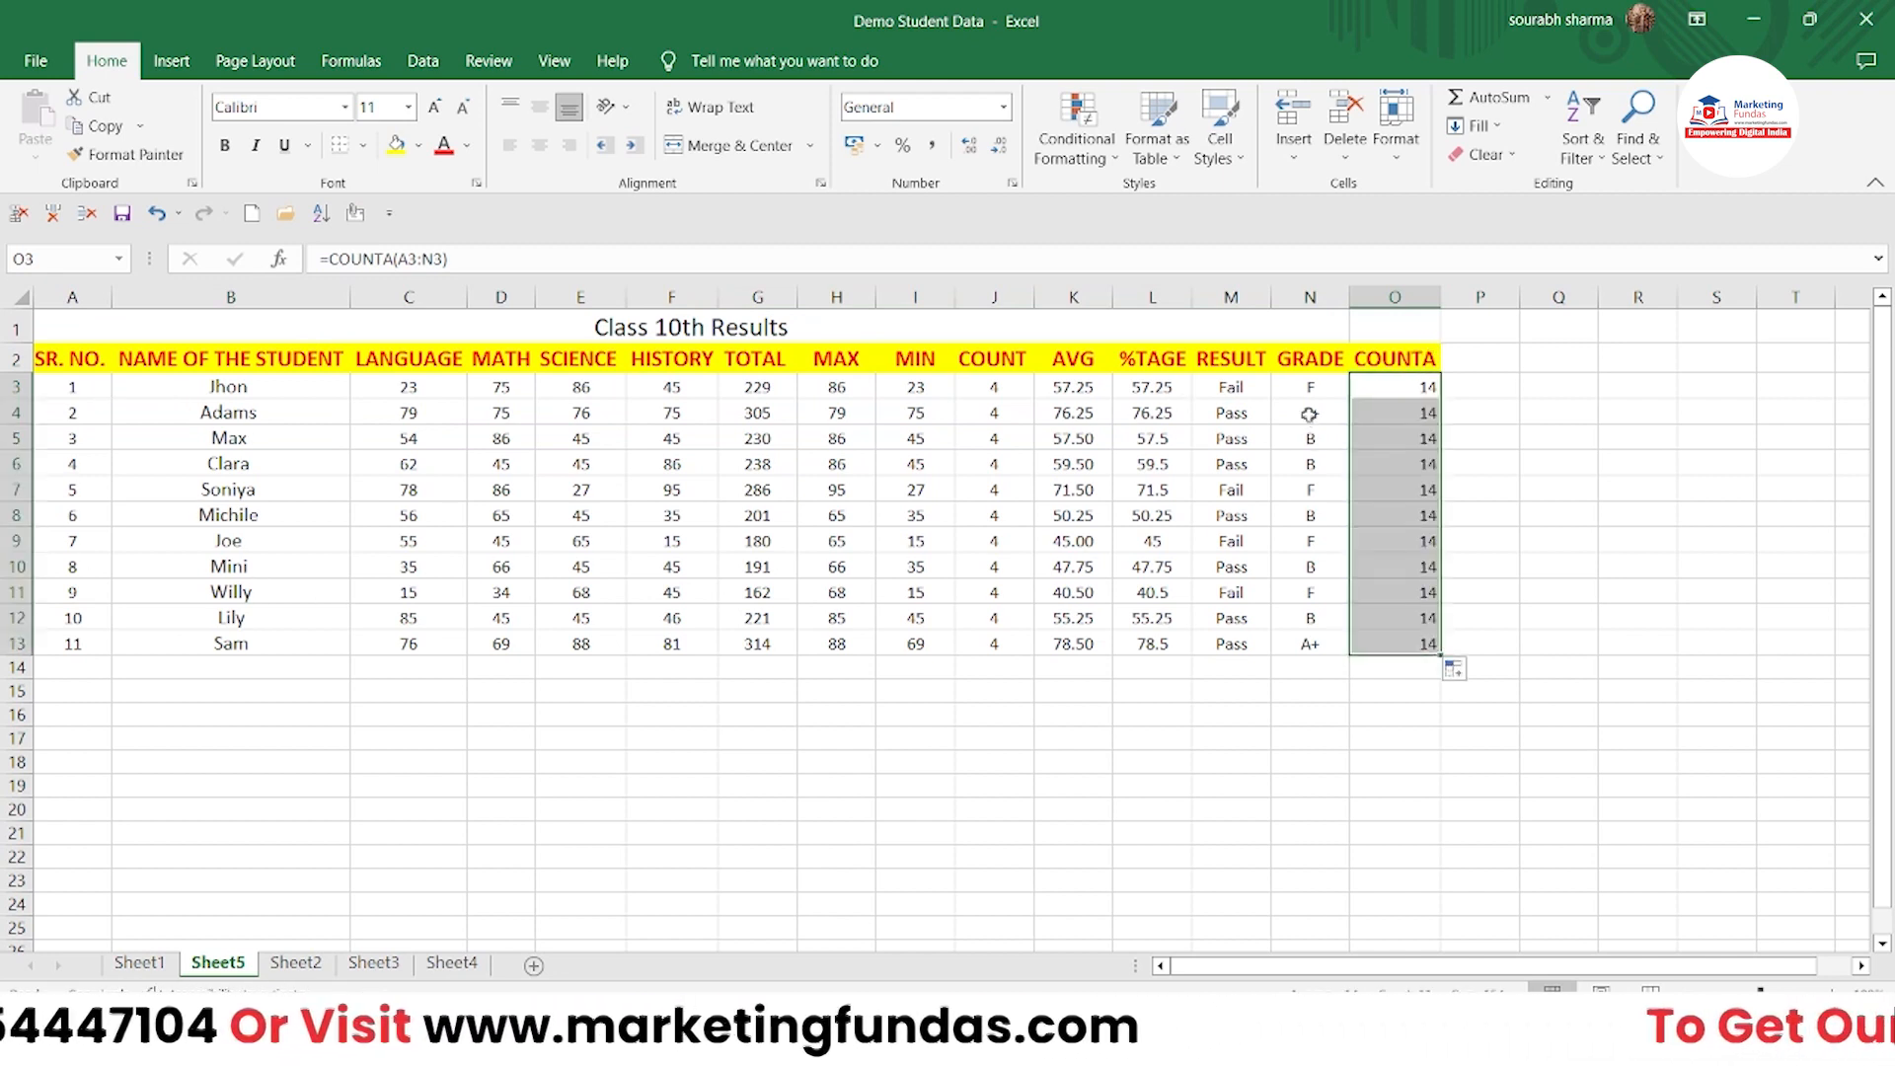
# Clear the last student's serial number in cell A13
pyautogui.click(77, 644)
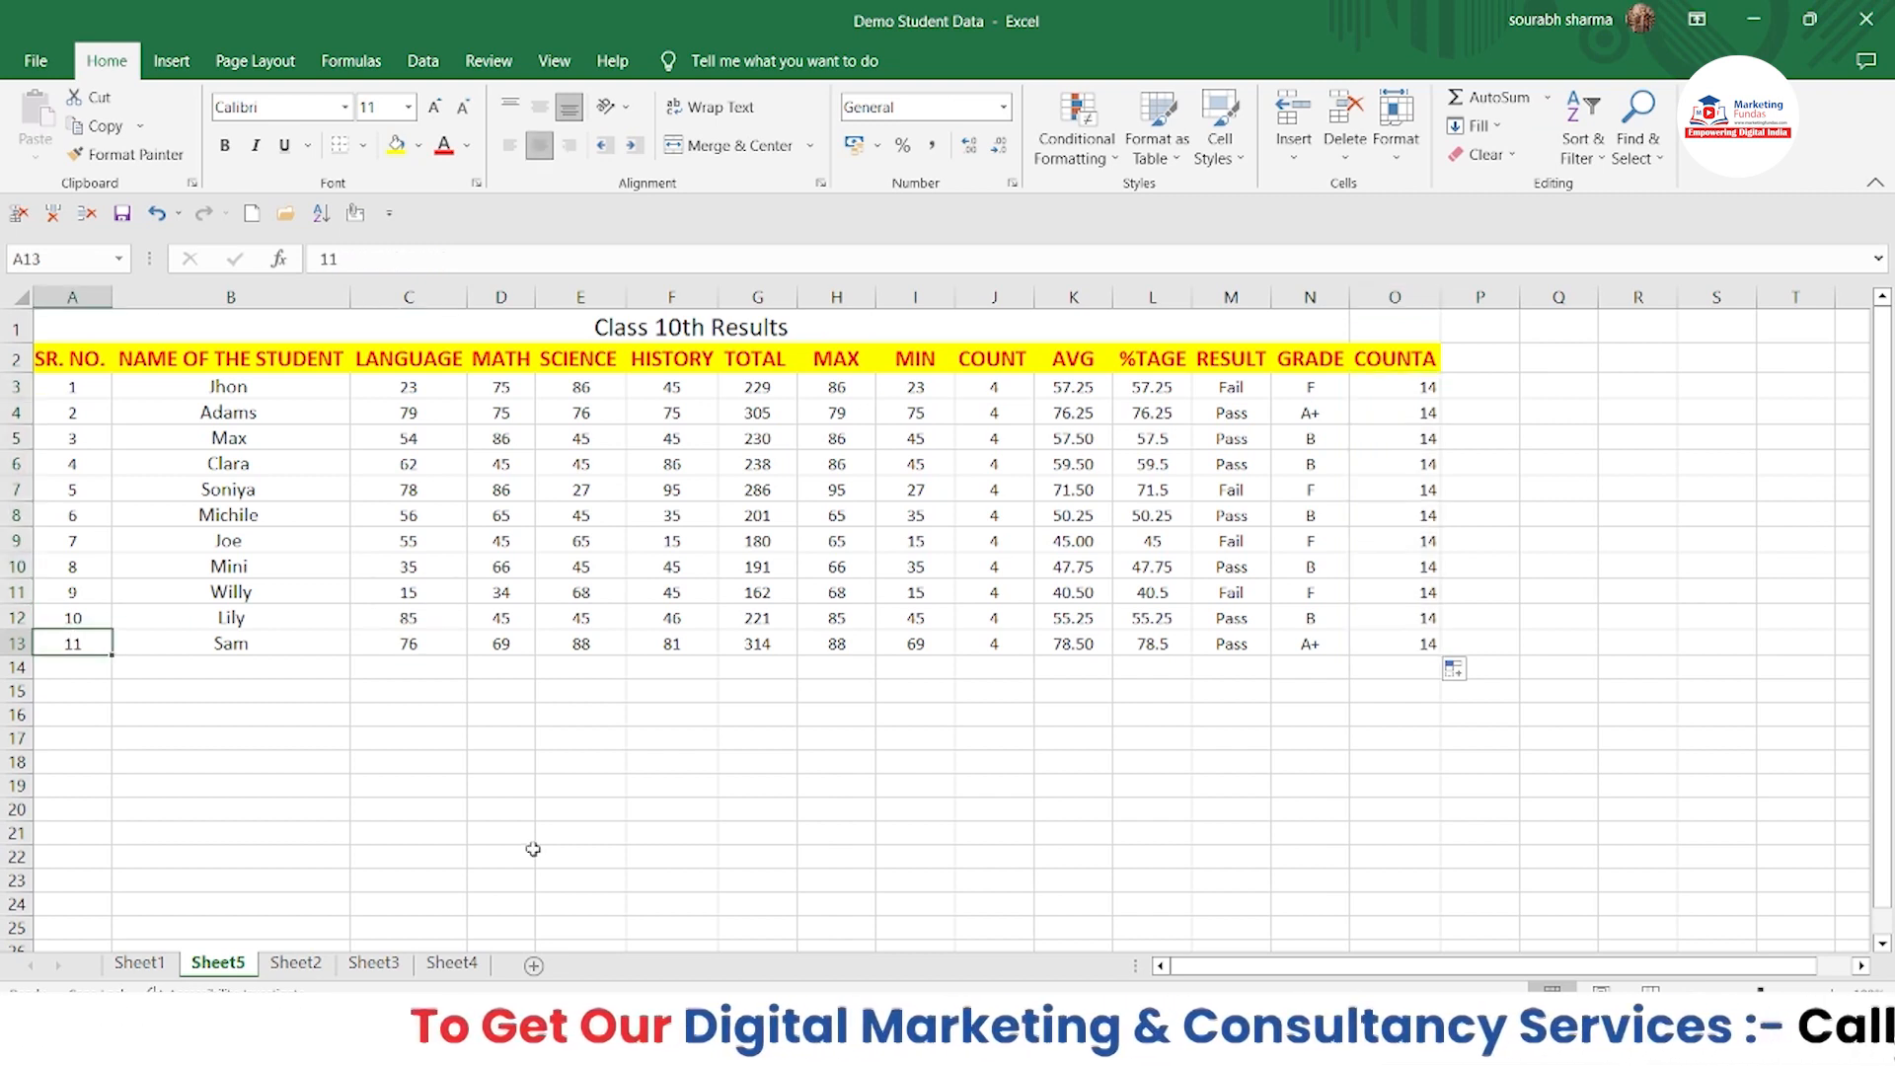
pyautogui.press('Delete')
pyautogui.click(727, 855)
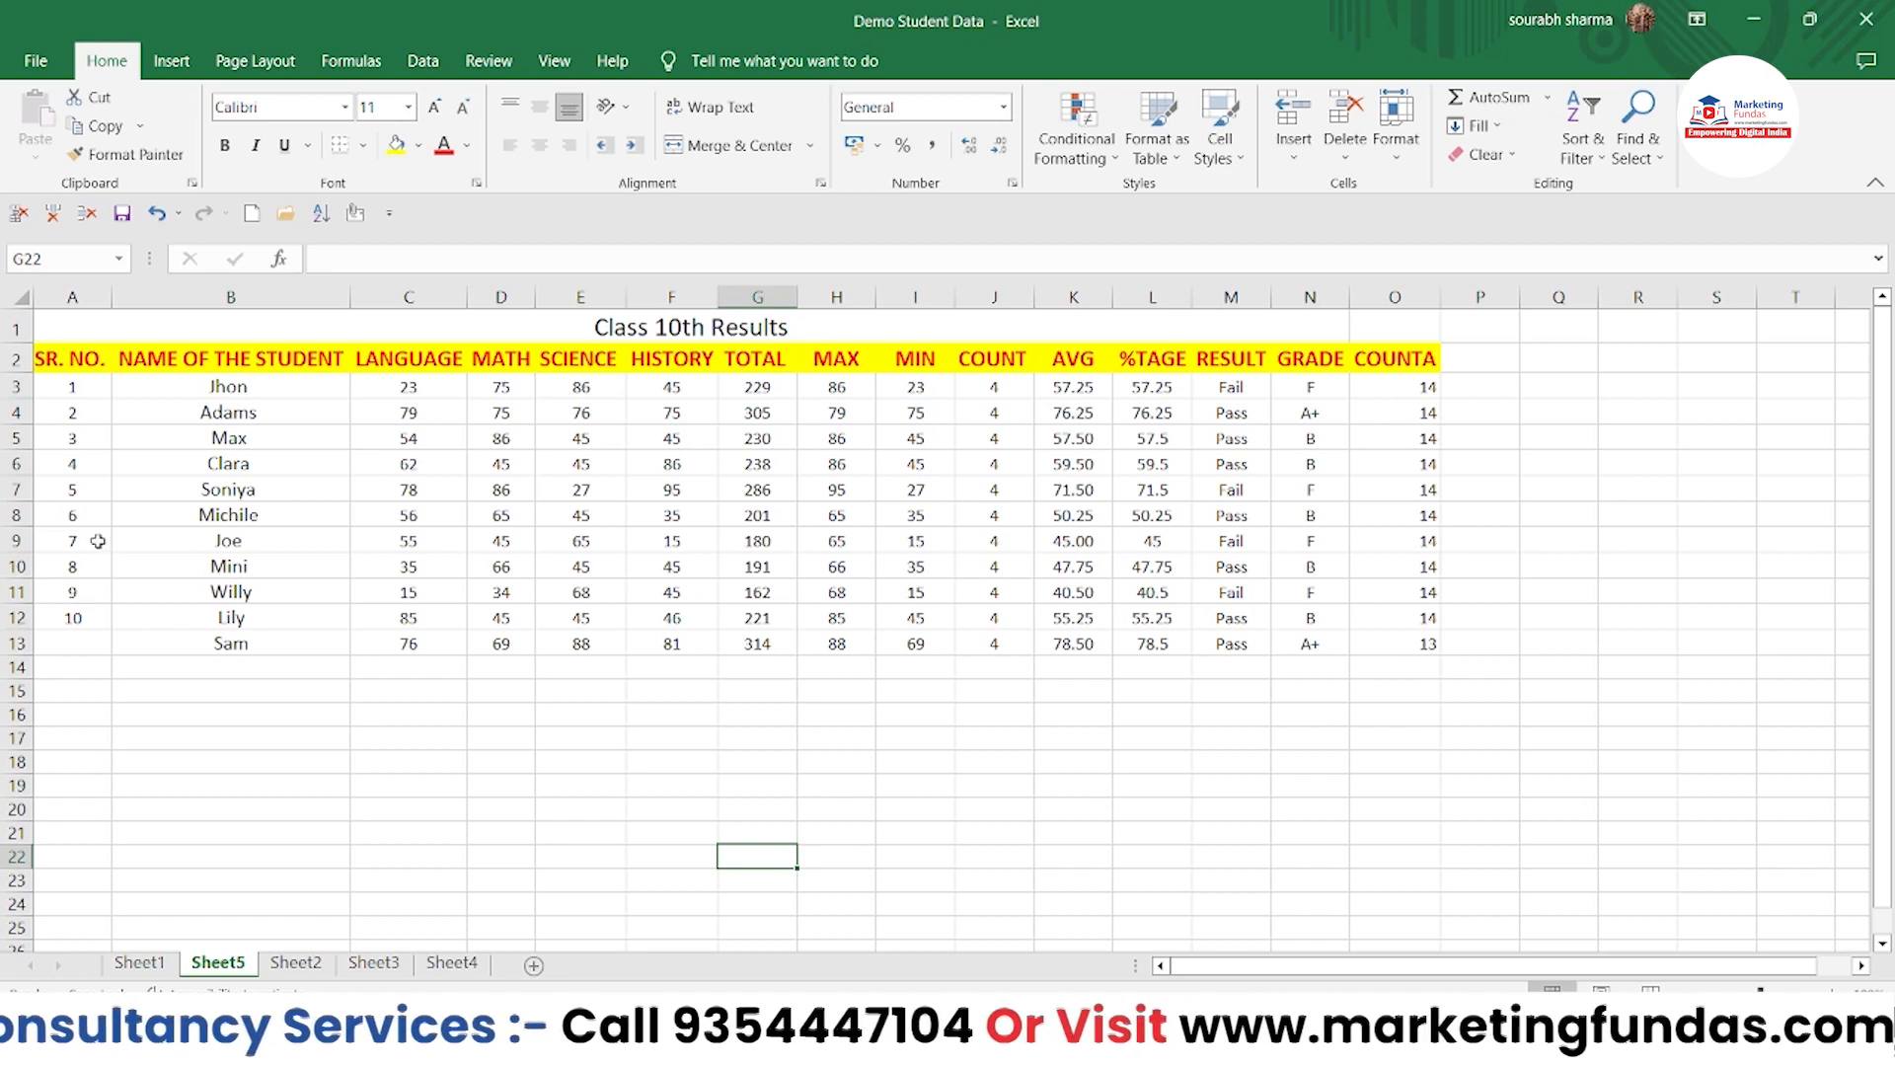
# Clear the SCIENCE marks in E10 and E7 and the LANGUAGE mark in C8
pyautogui.click(576, 564)
pyautogui.press('BackSpace')
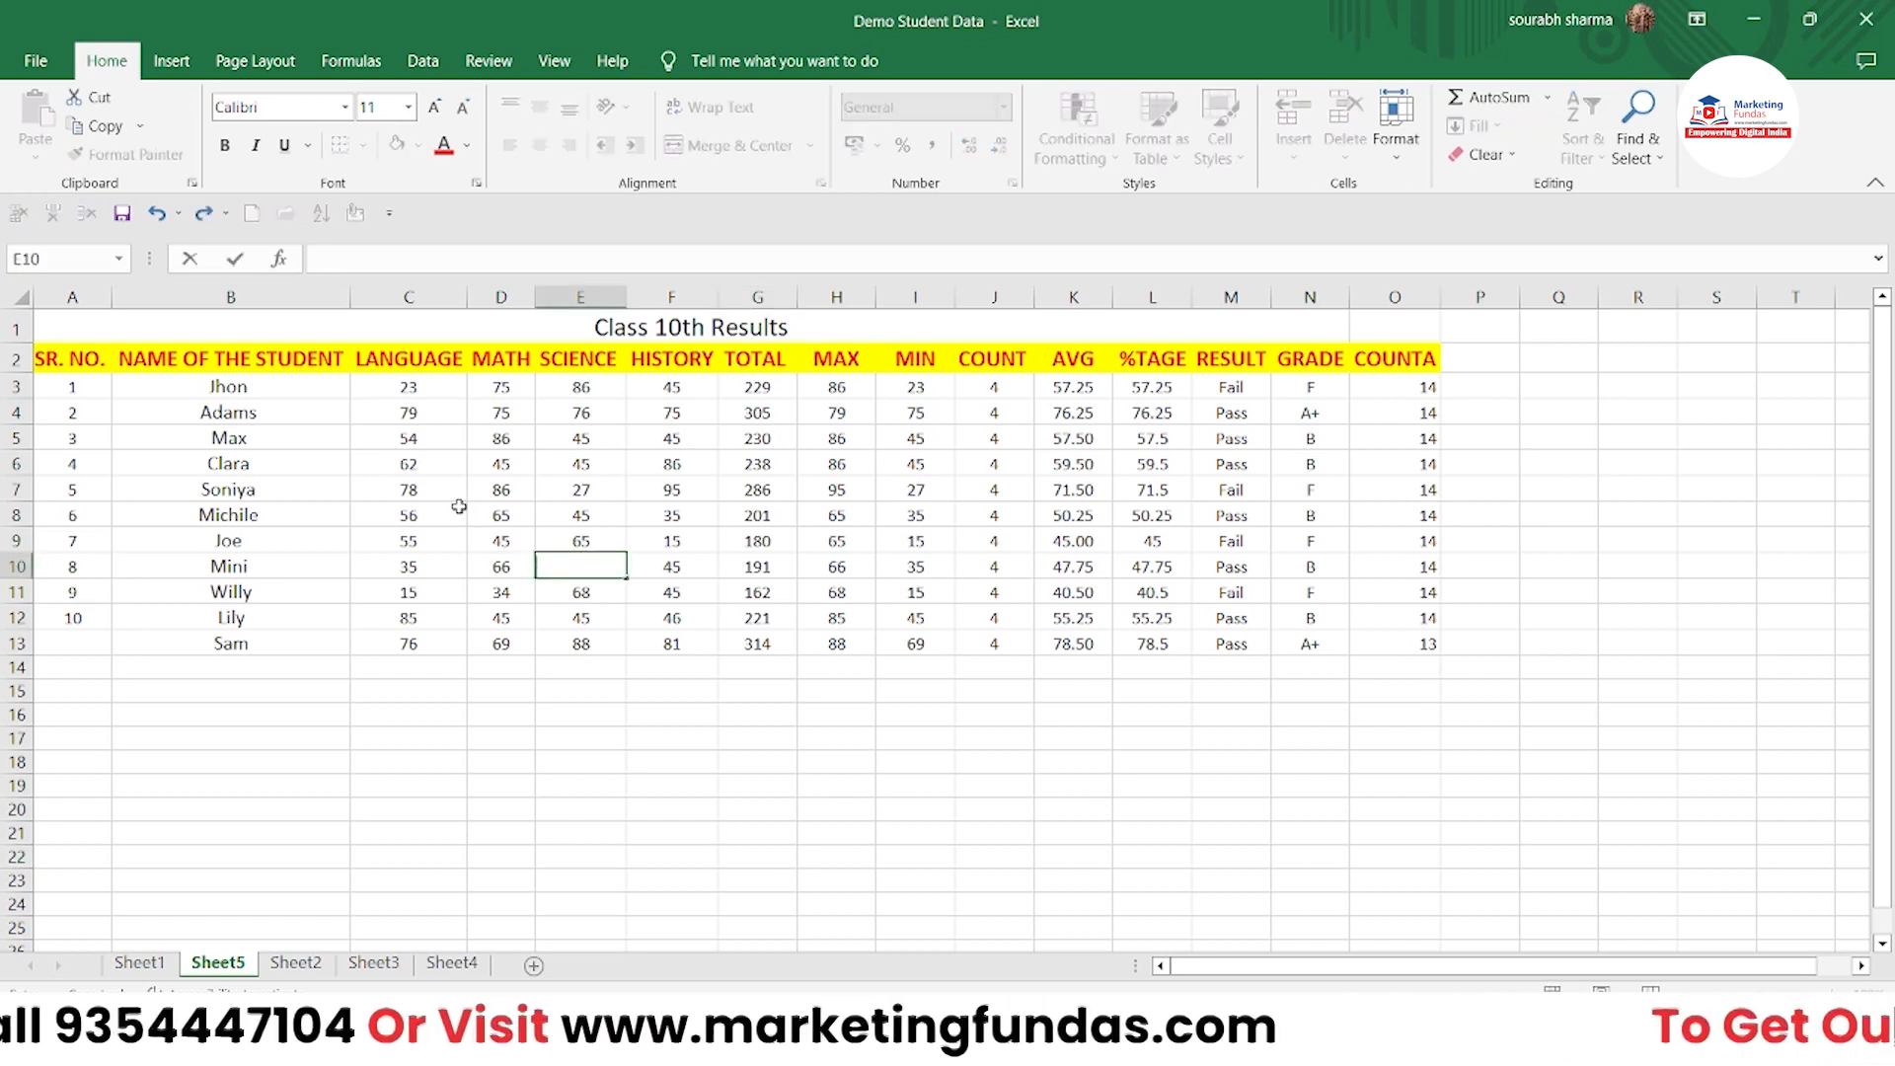
pyautogui.click(425, 515)
pyautogui.press('Delete')
pyautogui.click(592, 489)
pyautogui.press('Delete')
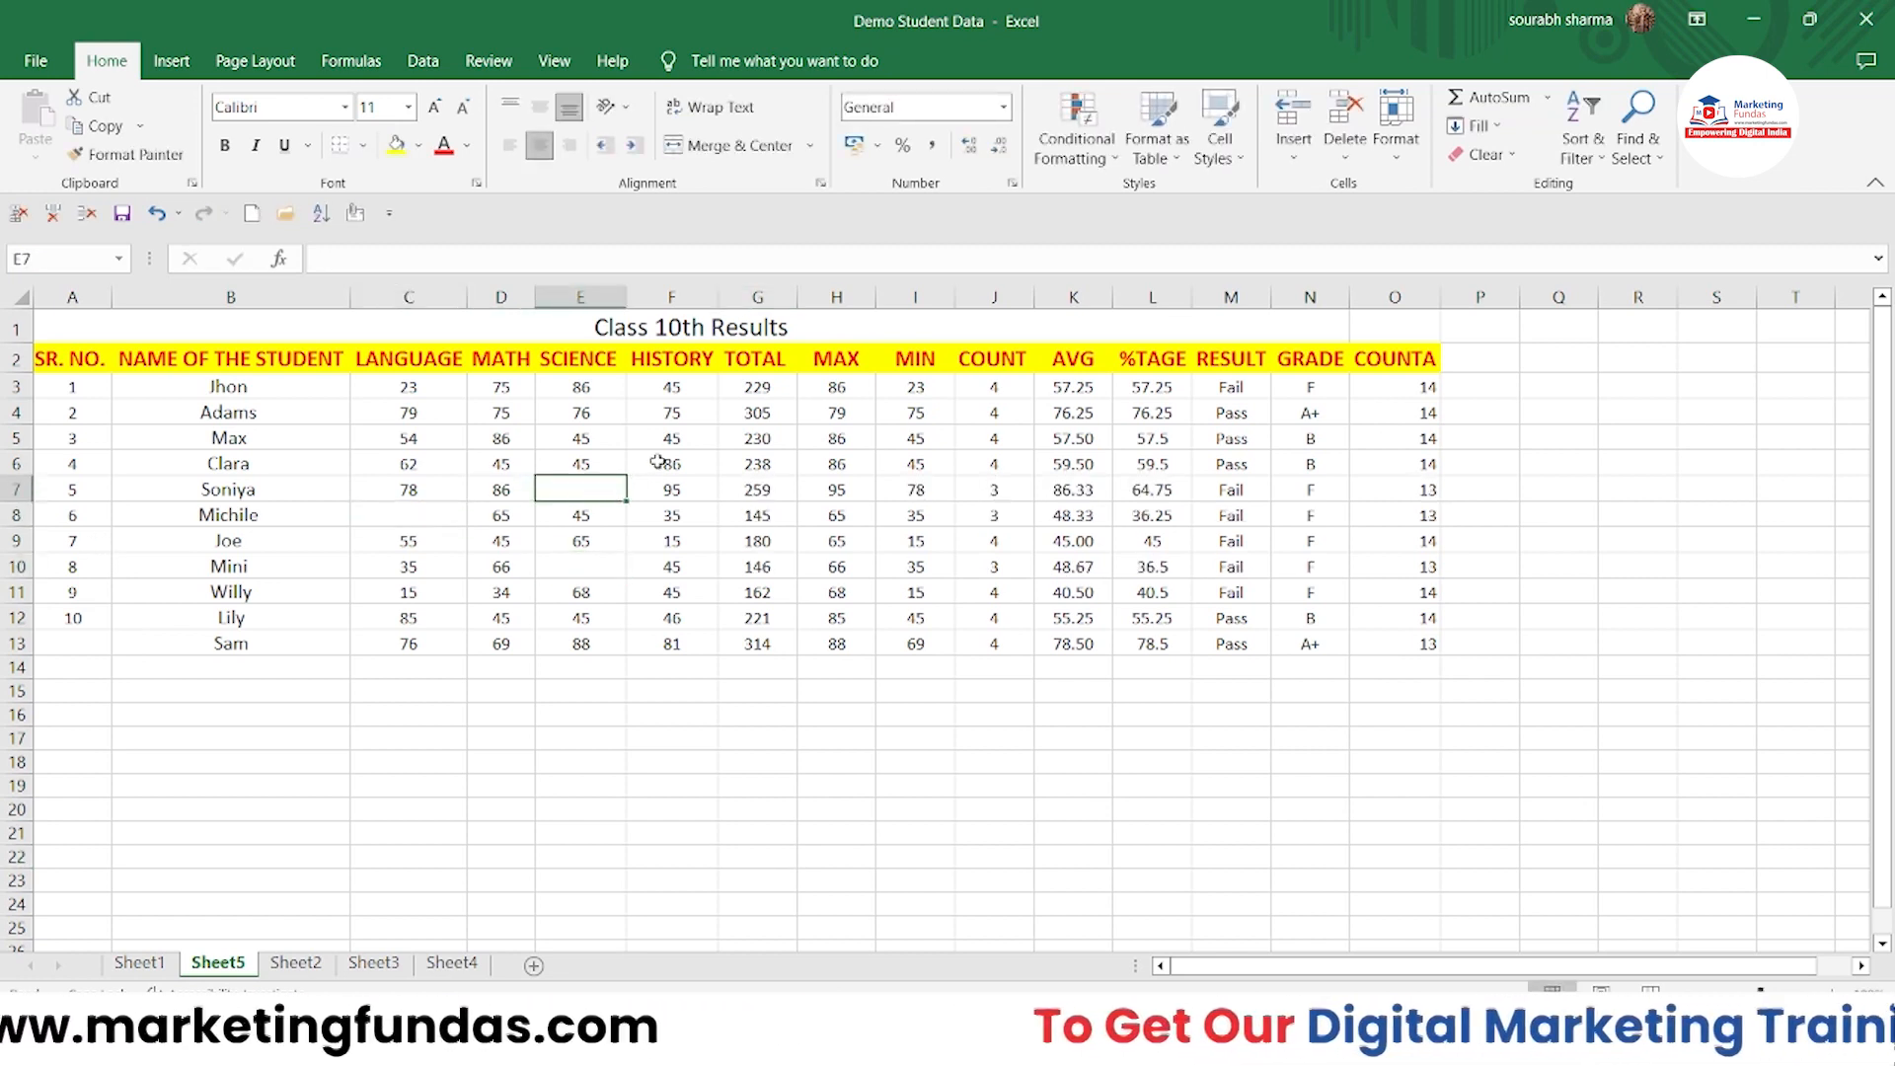
# Clear the marks in cells F6, C4, D5 and F11 to leave more blanks in the table
pyautogui.click(657, 463)
pyautogui.press('Delete')
pyautogui.click(409, 412)
pyautogui.press('Delete')
pyautogui.click(502, 439)
pyautogui.press('Delete')
pyautogui.click(646, 584)
pyautogui.press('Delete')
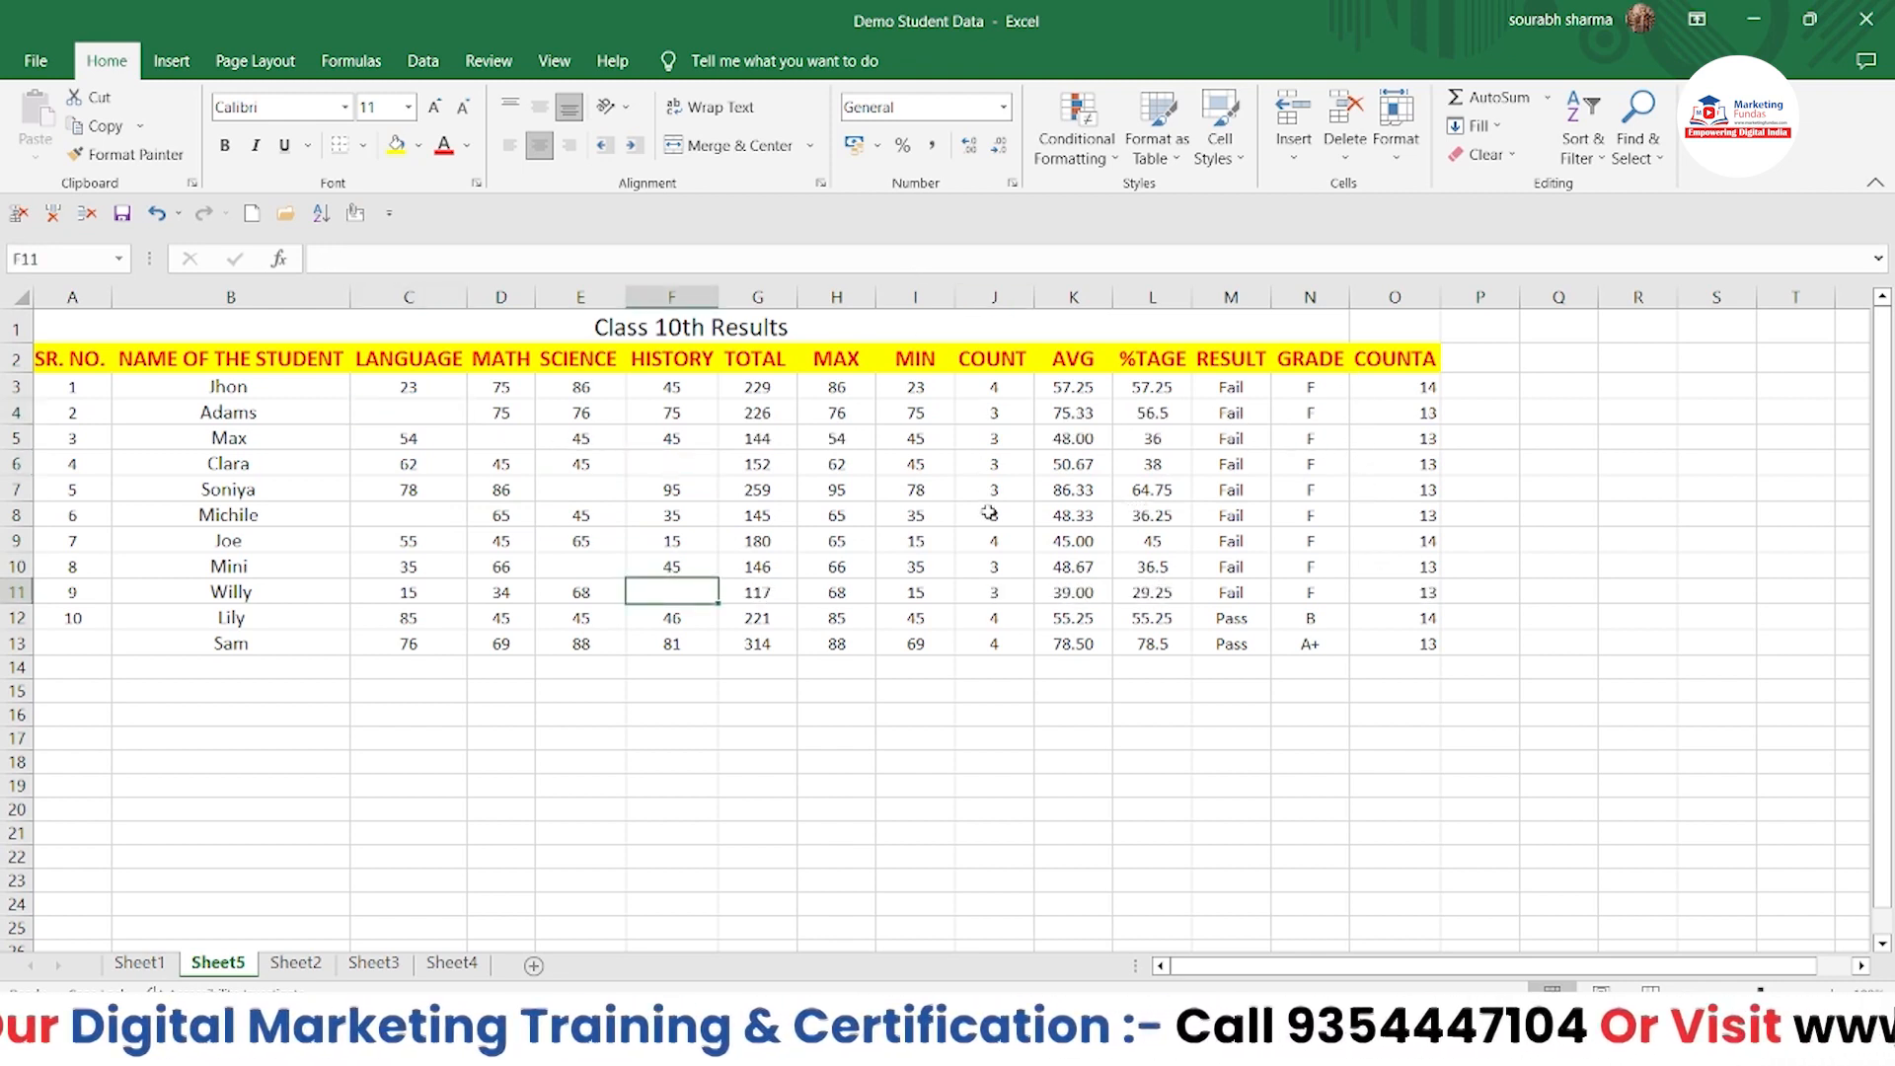
# Clear the marks in cells F9, C10, C12 and E12
pyautogui.click(669, 526)
pyautogui.press('Delete')
pyautogui.click(422, 564)
pyautogui.press('Delete')
pyautogui.click(420, 624)
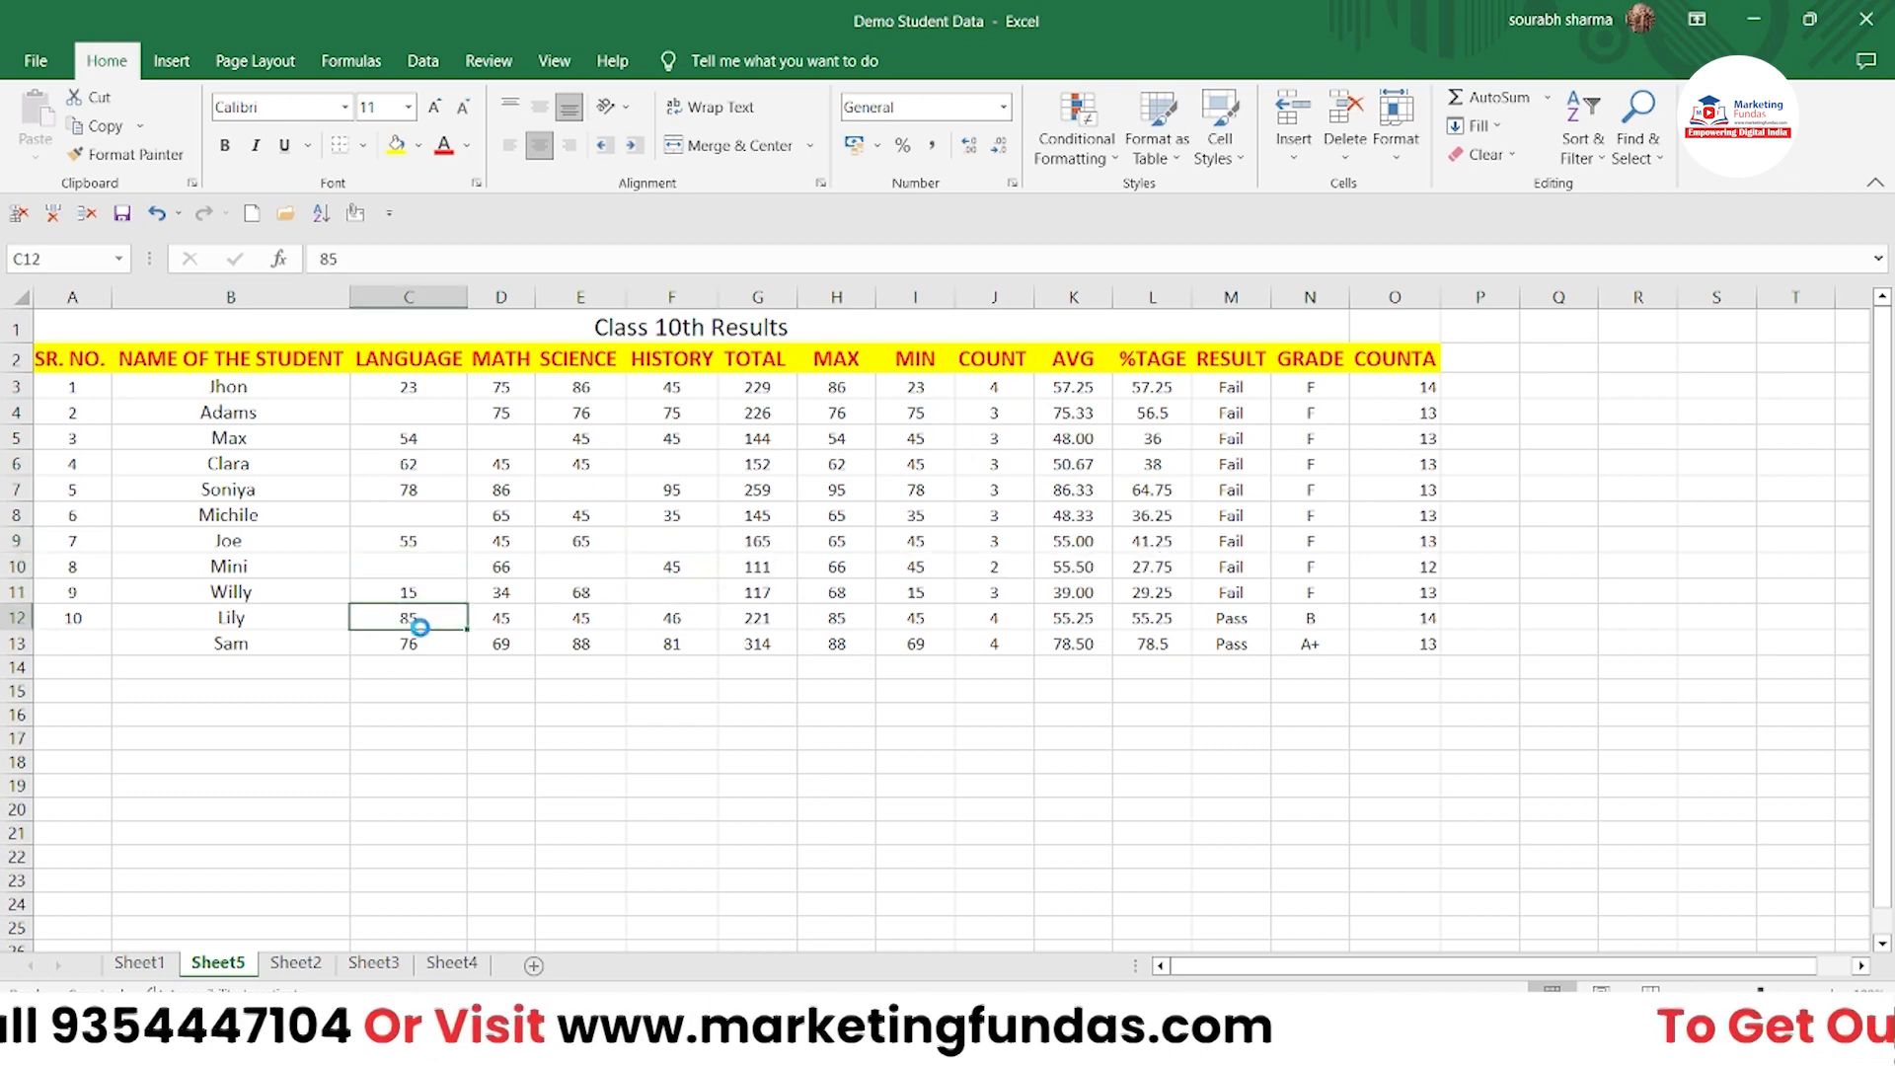
pyautogui.press('Delete')
pyautogui.click(581, 617)
pyautogui.press('Delete')
pyautogui.click(573, 671)
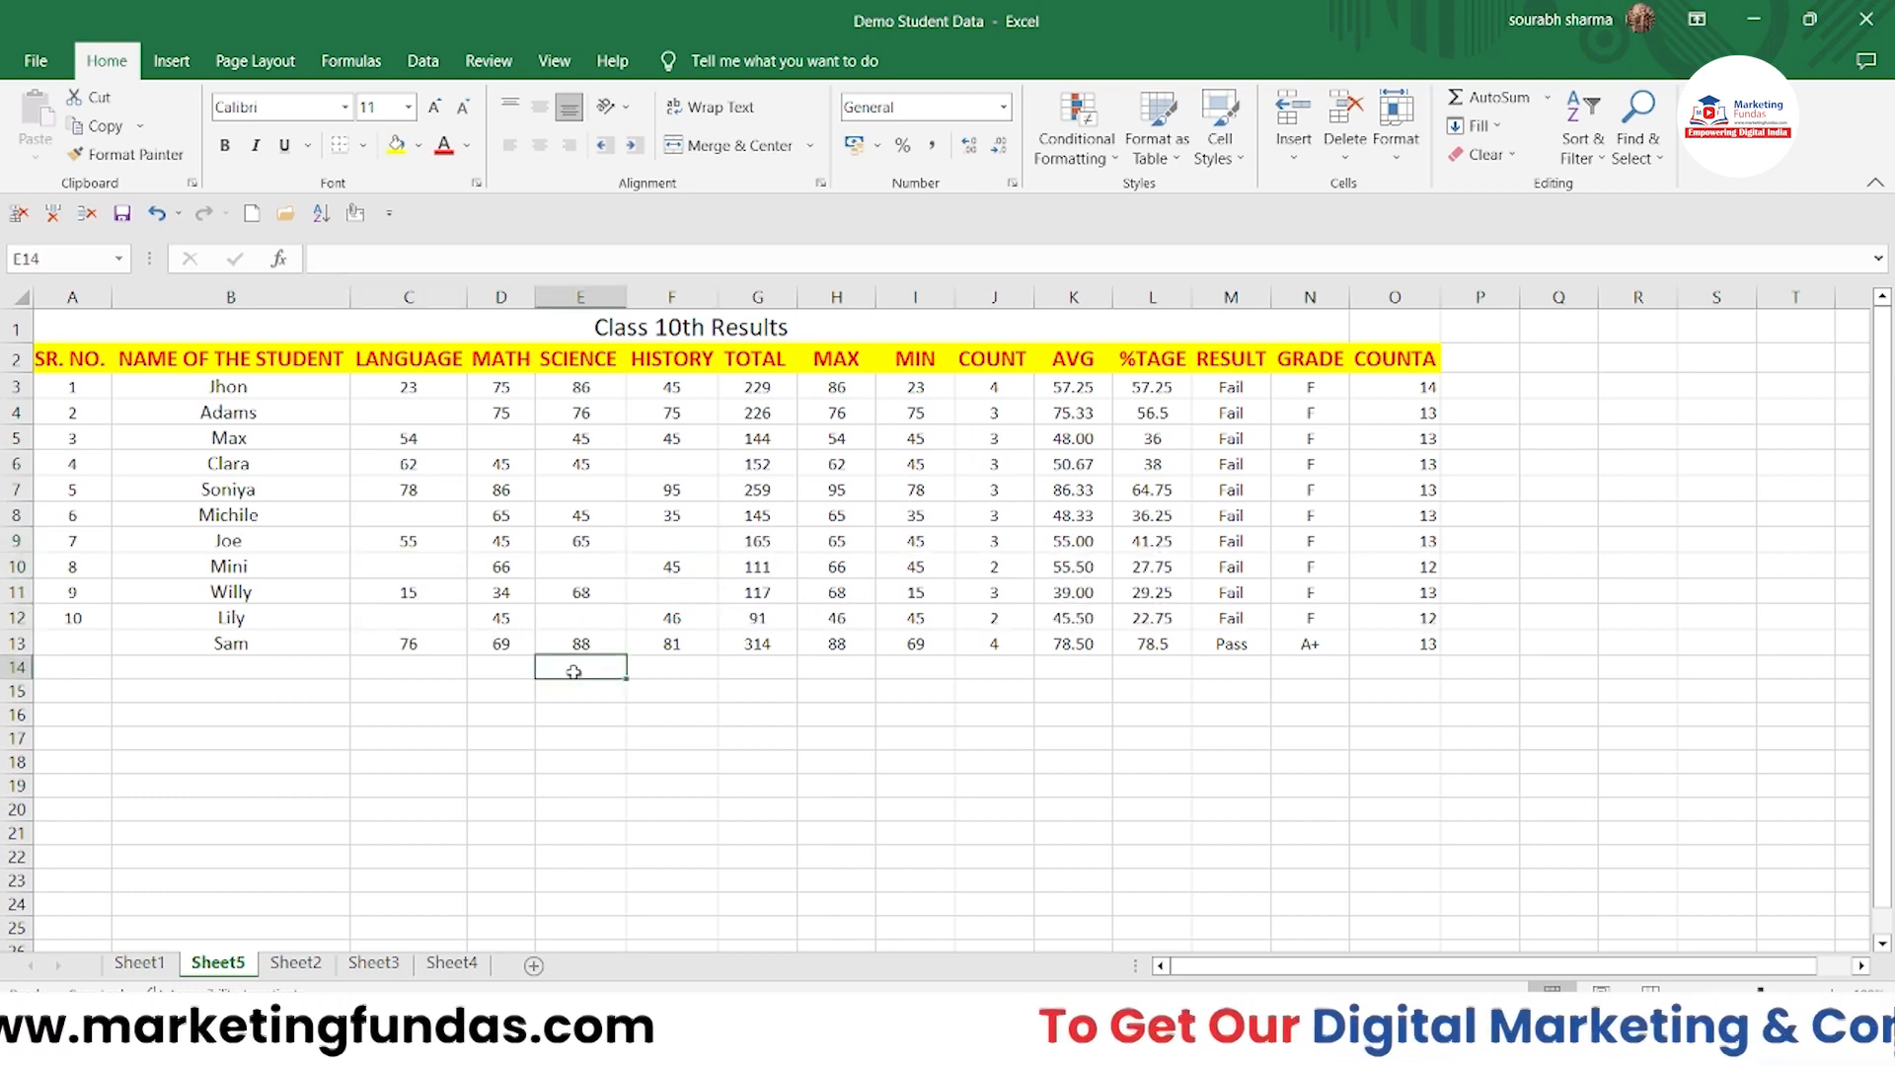
pyautogui.click(703, 736)
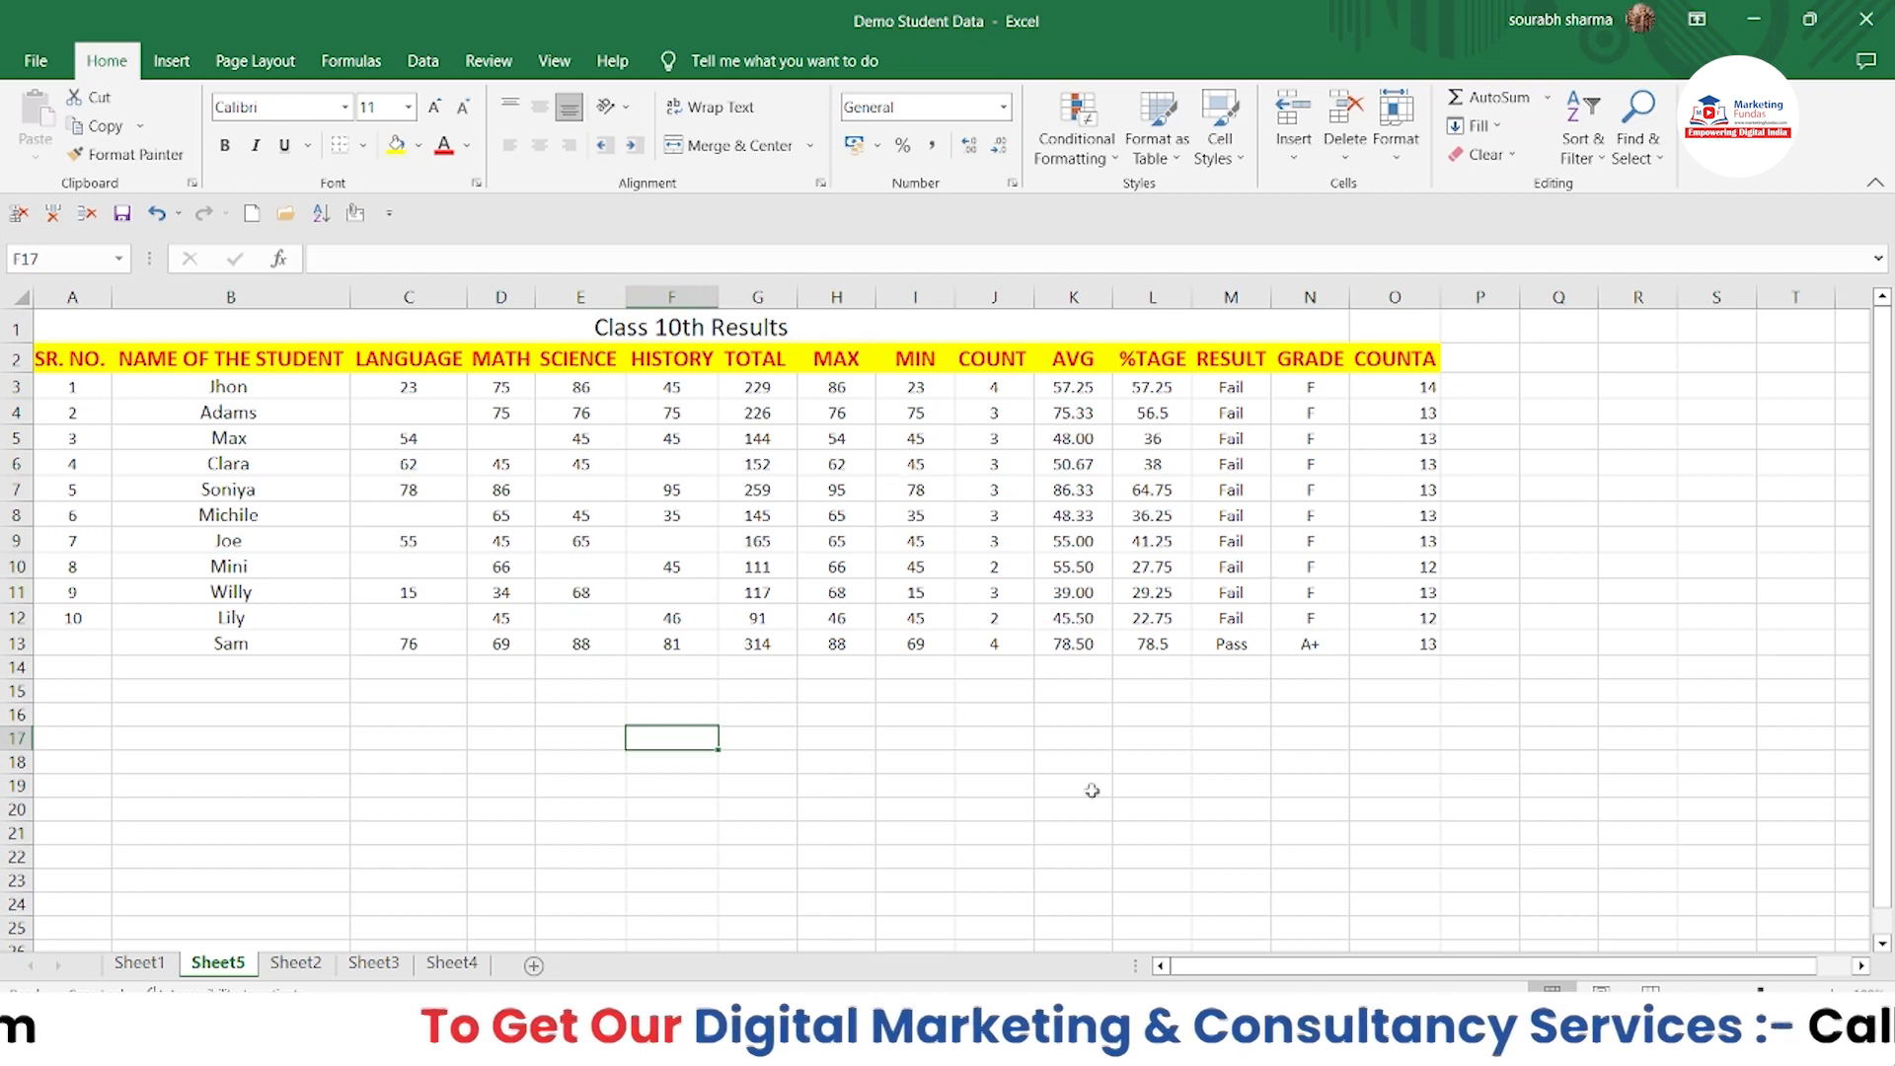
# Enter the formula =COUNTBLANK(C3:G13) in cell B17, below the table, to count the empty marks cells
pyautogui.doubleClick(970, 827)
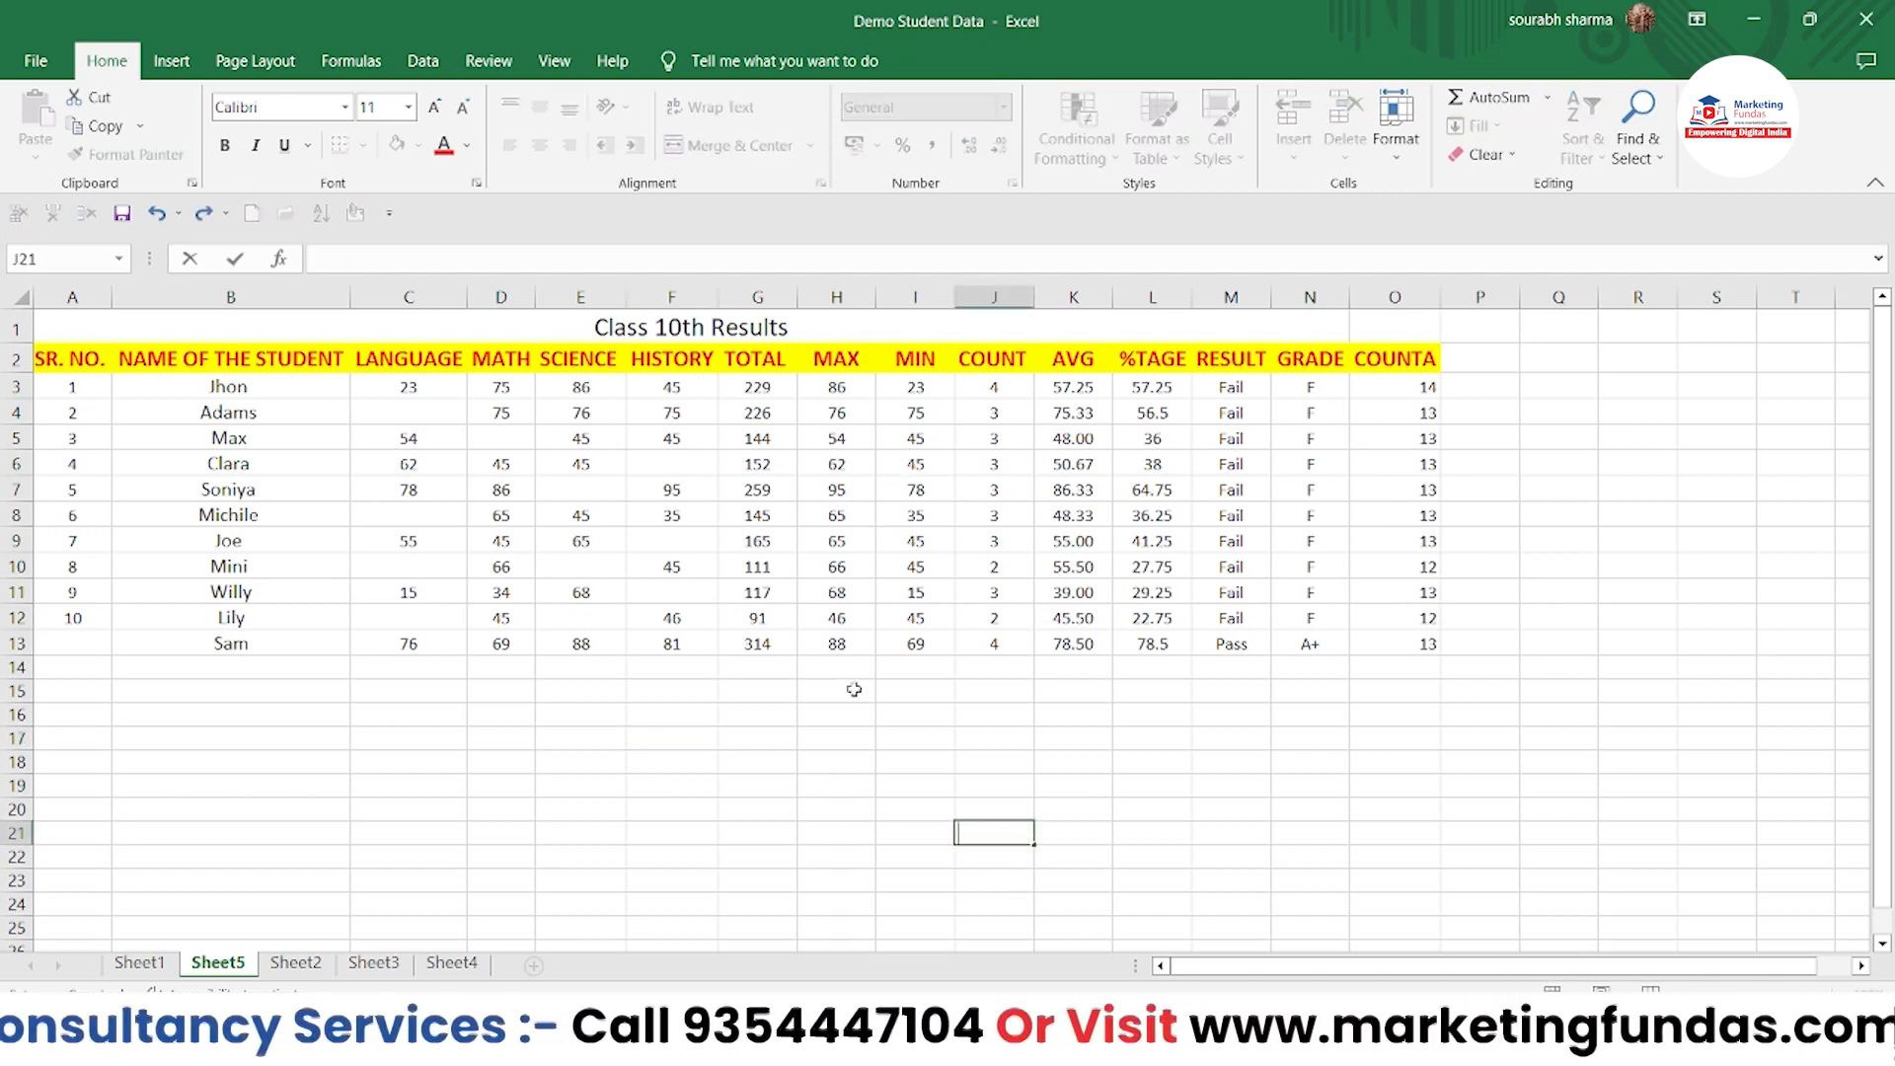
pyautogui.moveTo(409, 384); pyautogui.dragTo(758, 643)
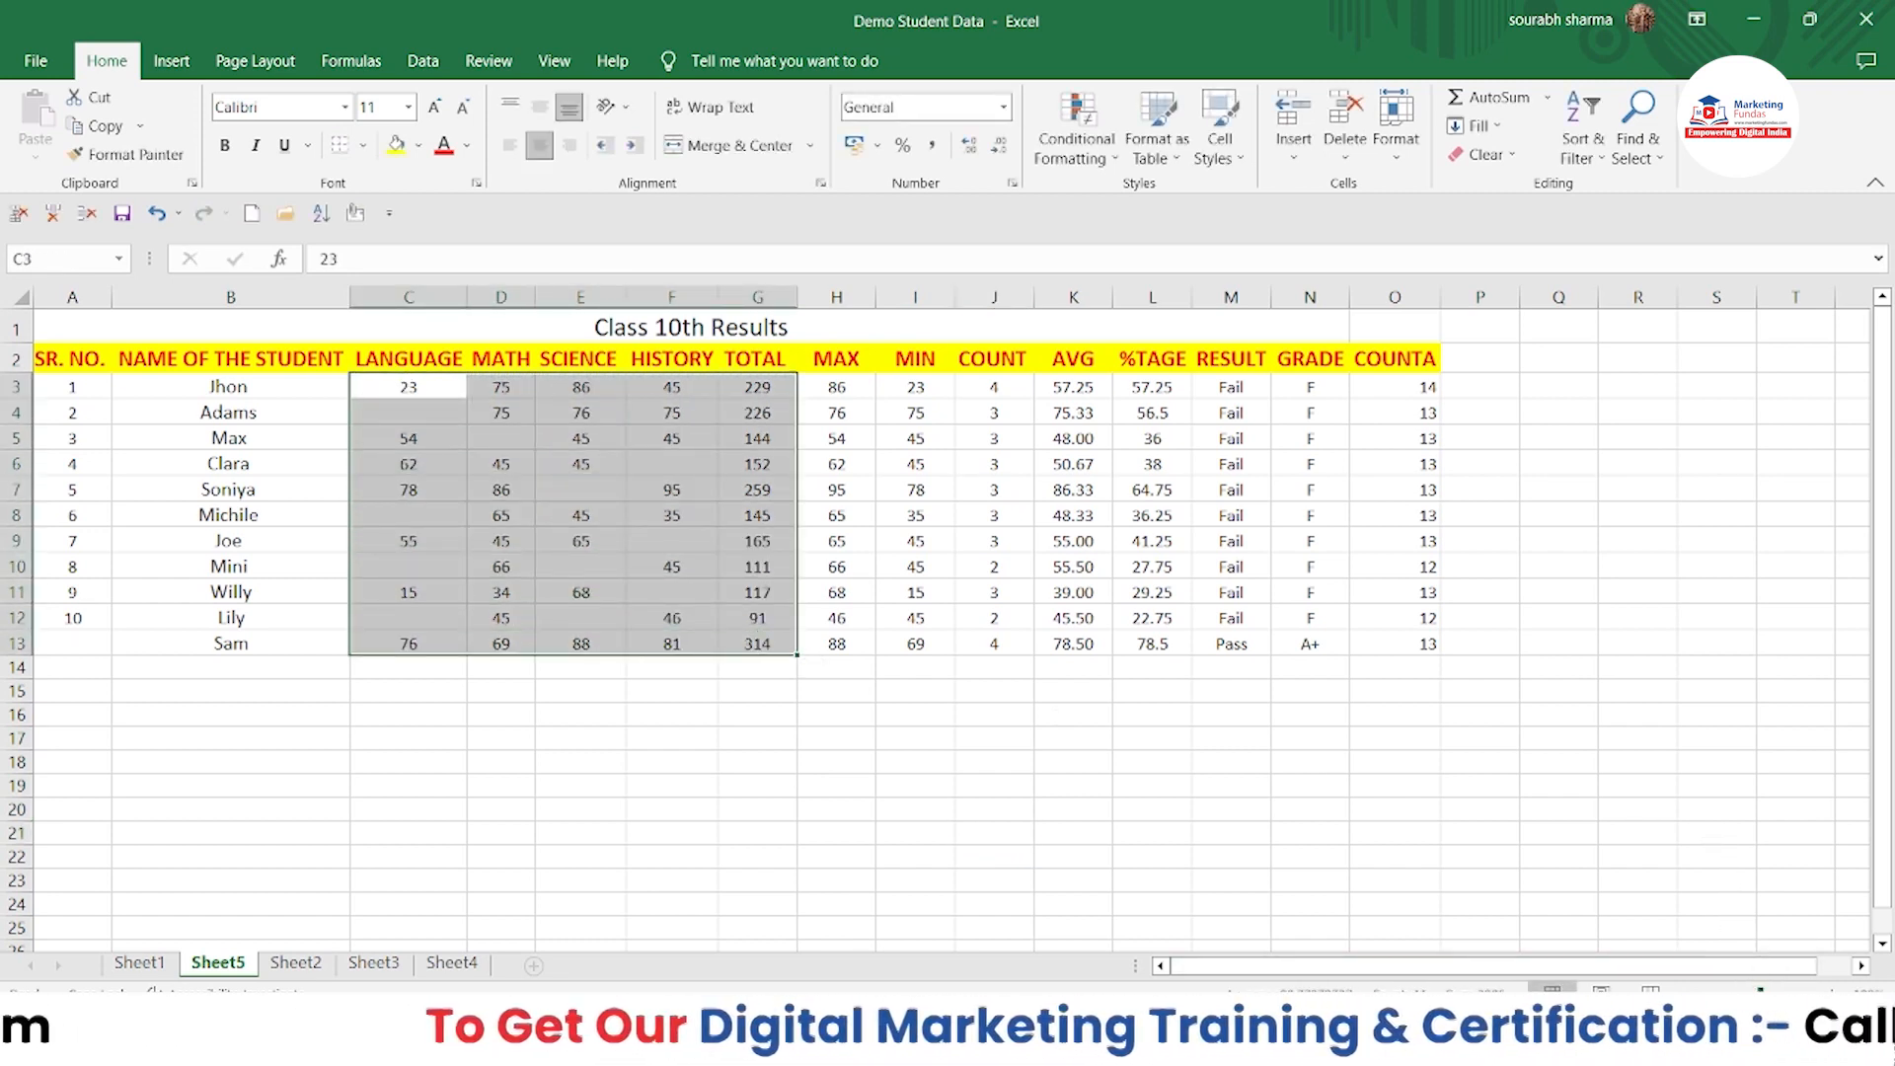
pyautogui.click(1833, 992)
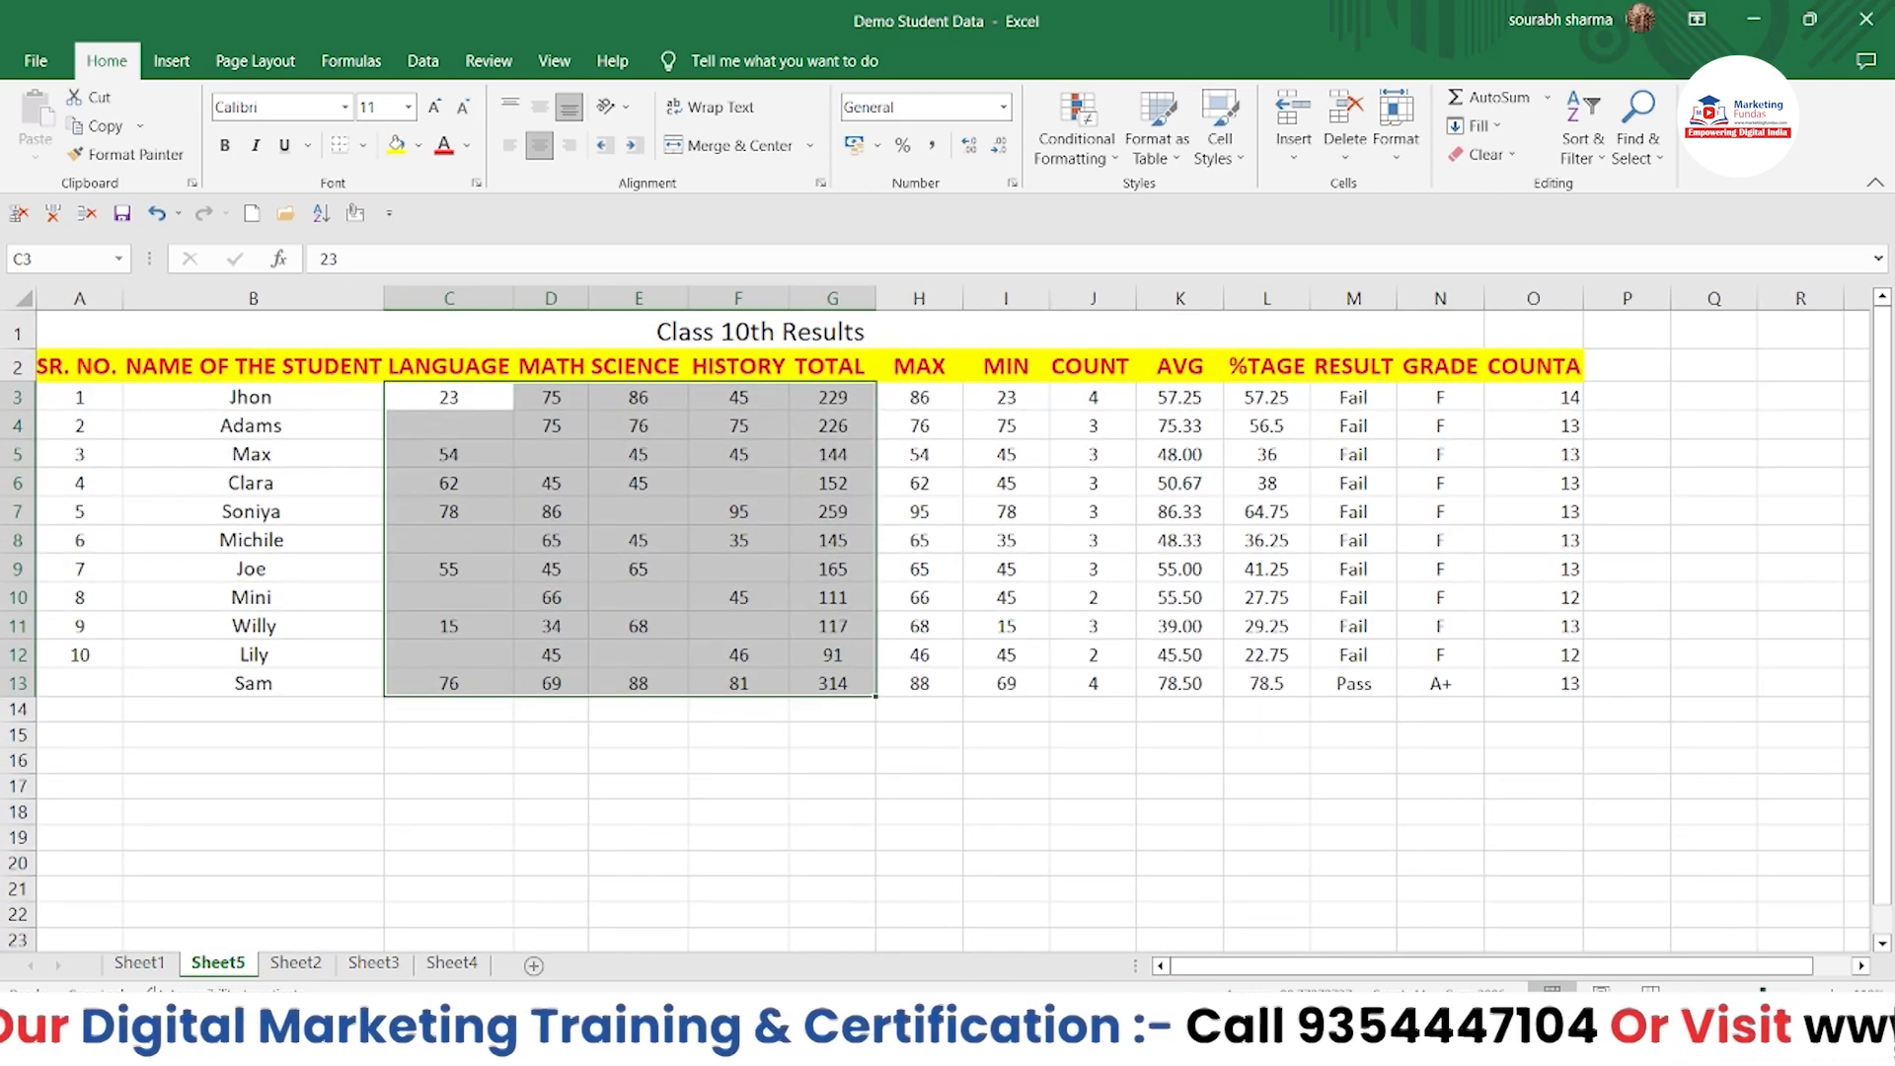
pyautogui.click(311, 768)
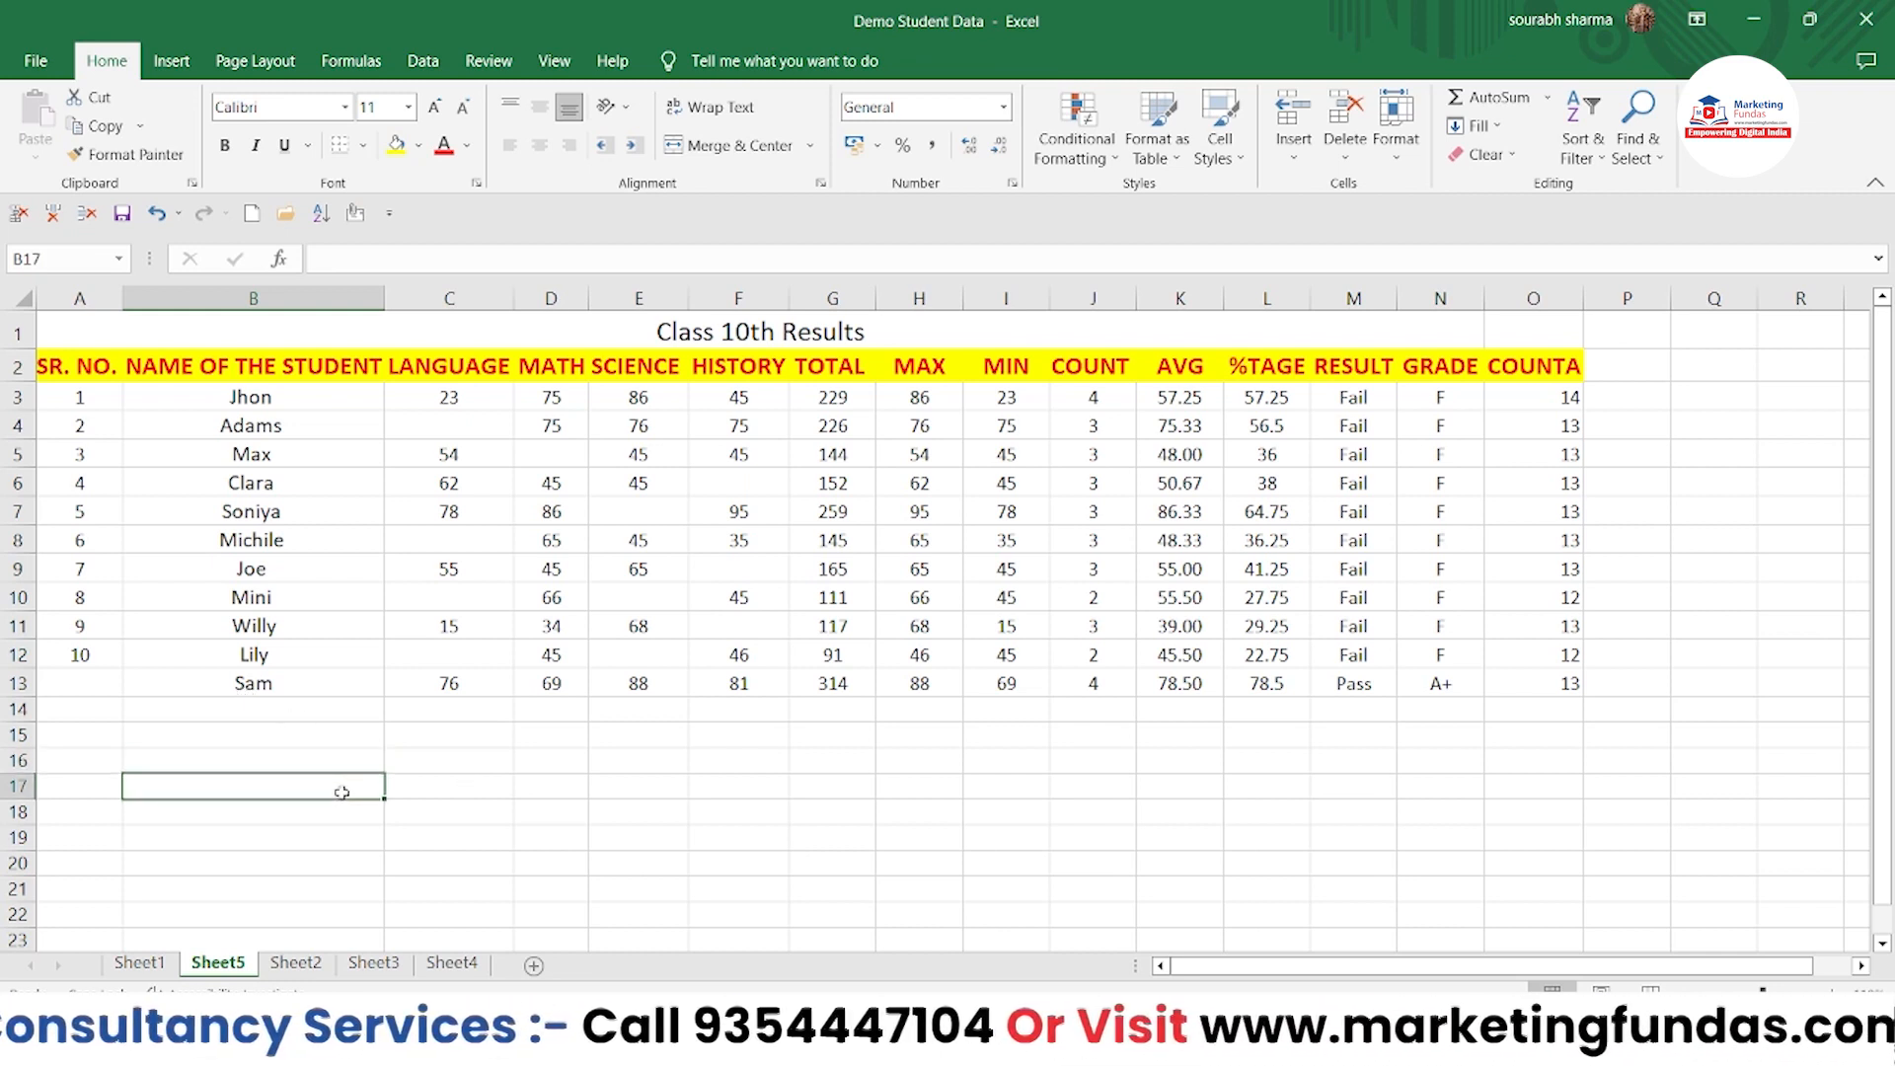
pyautogui.write('=')
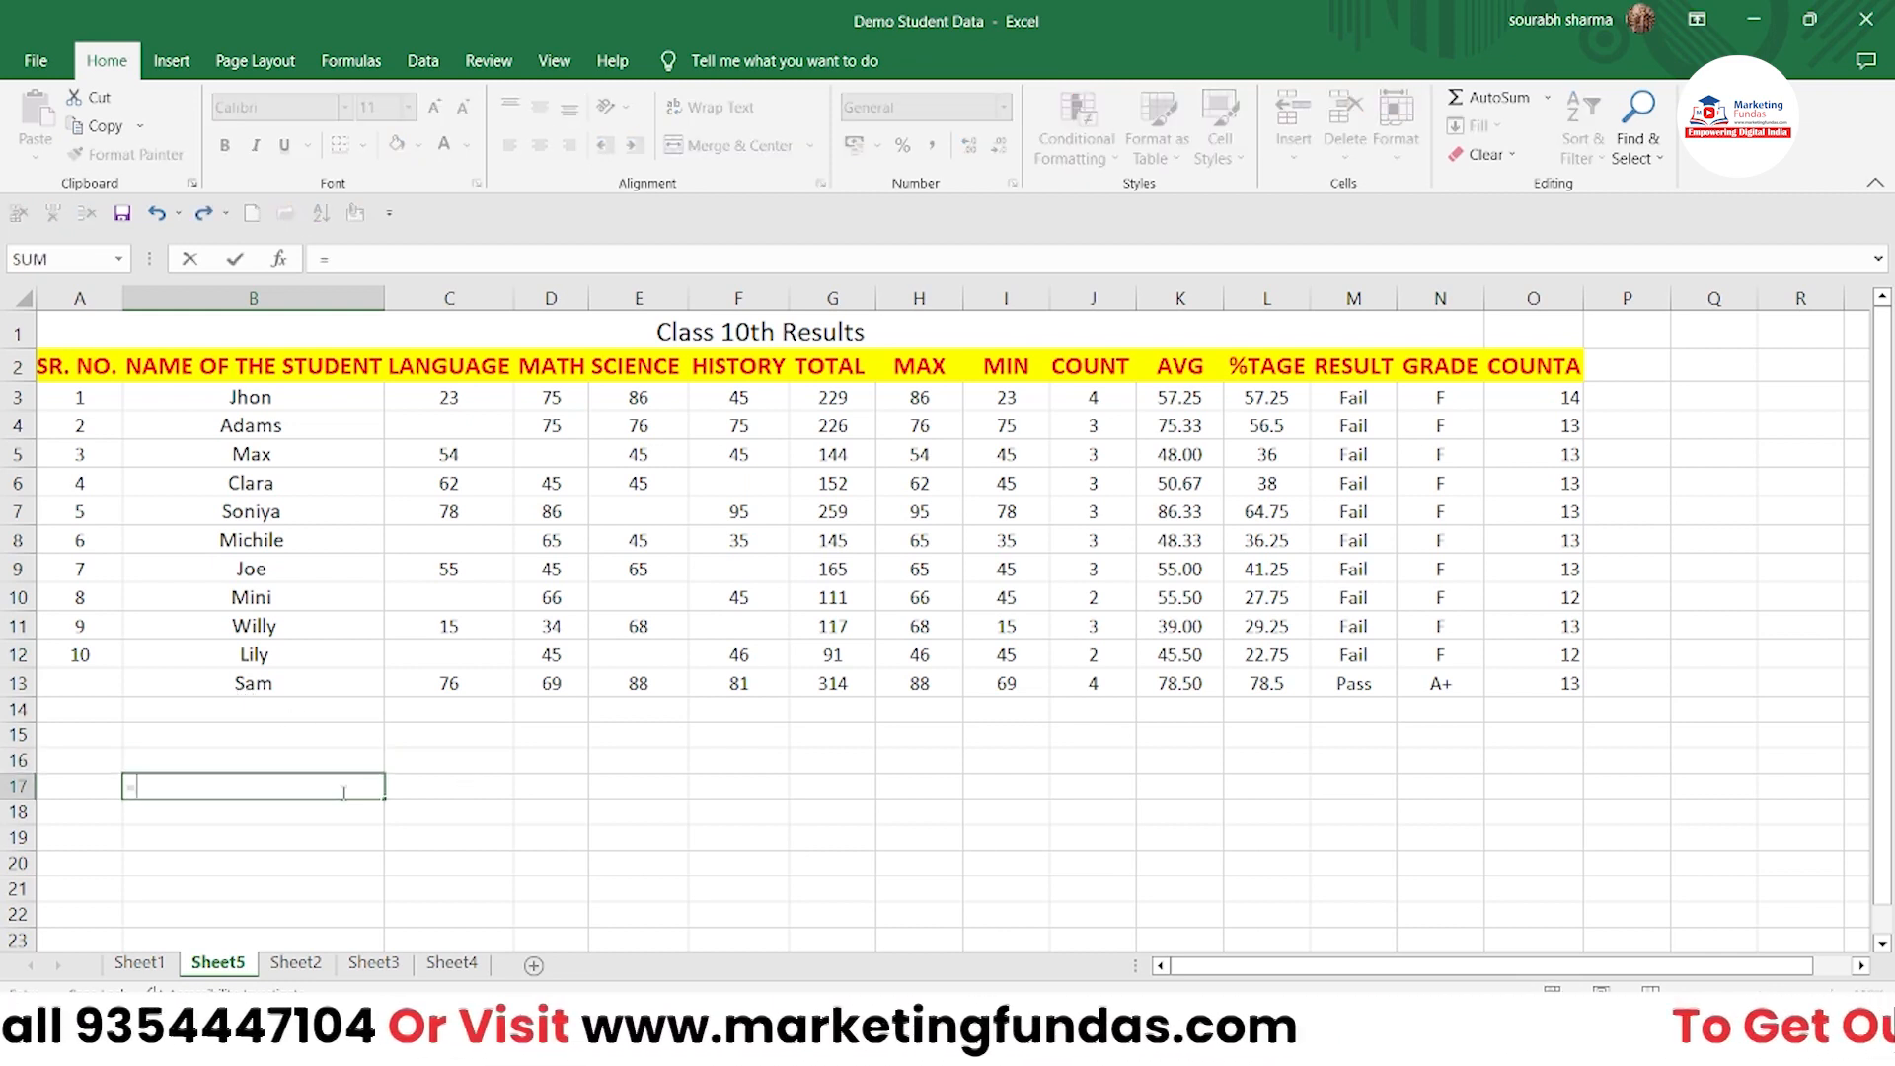
pyautogui.write('COUNTBLANK(')
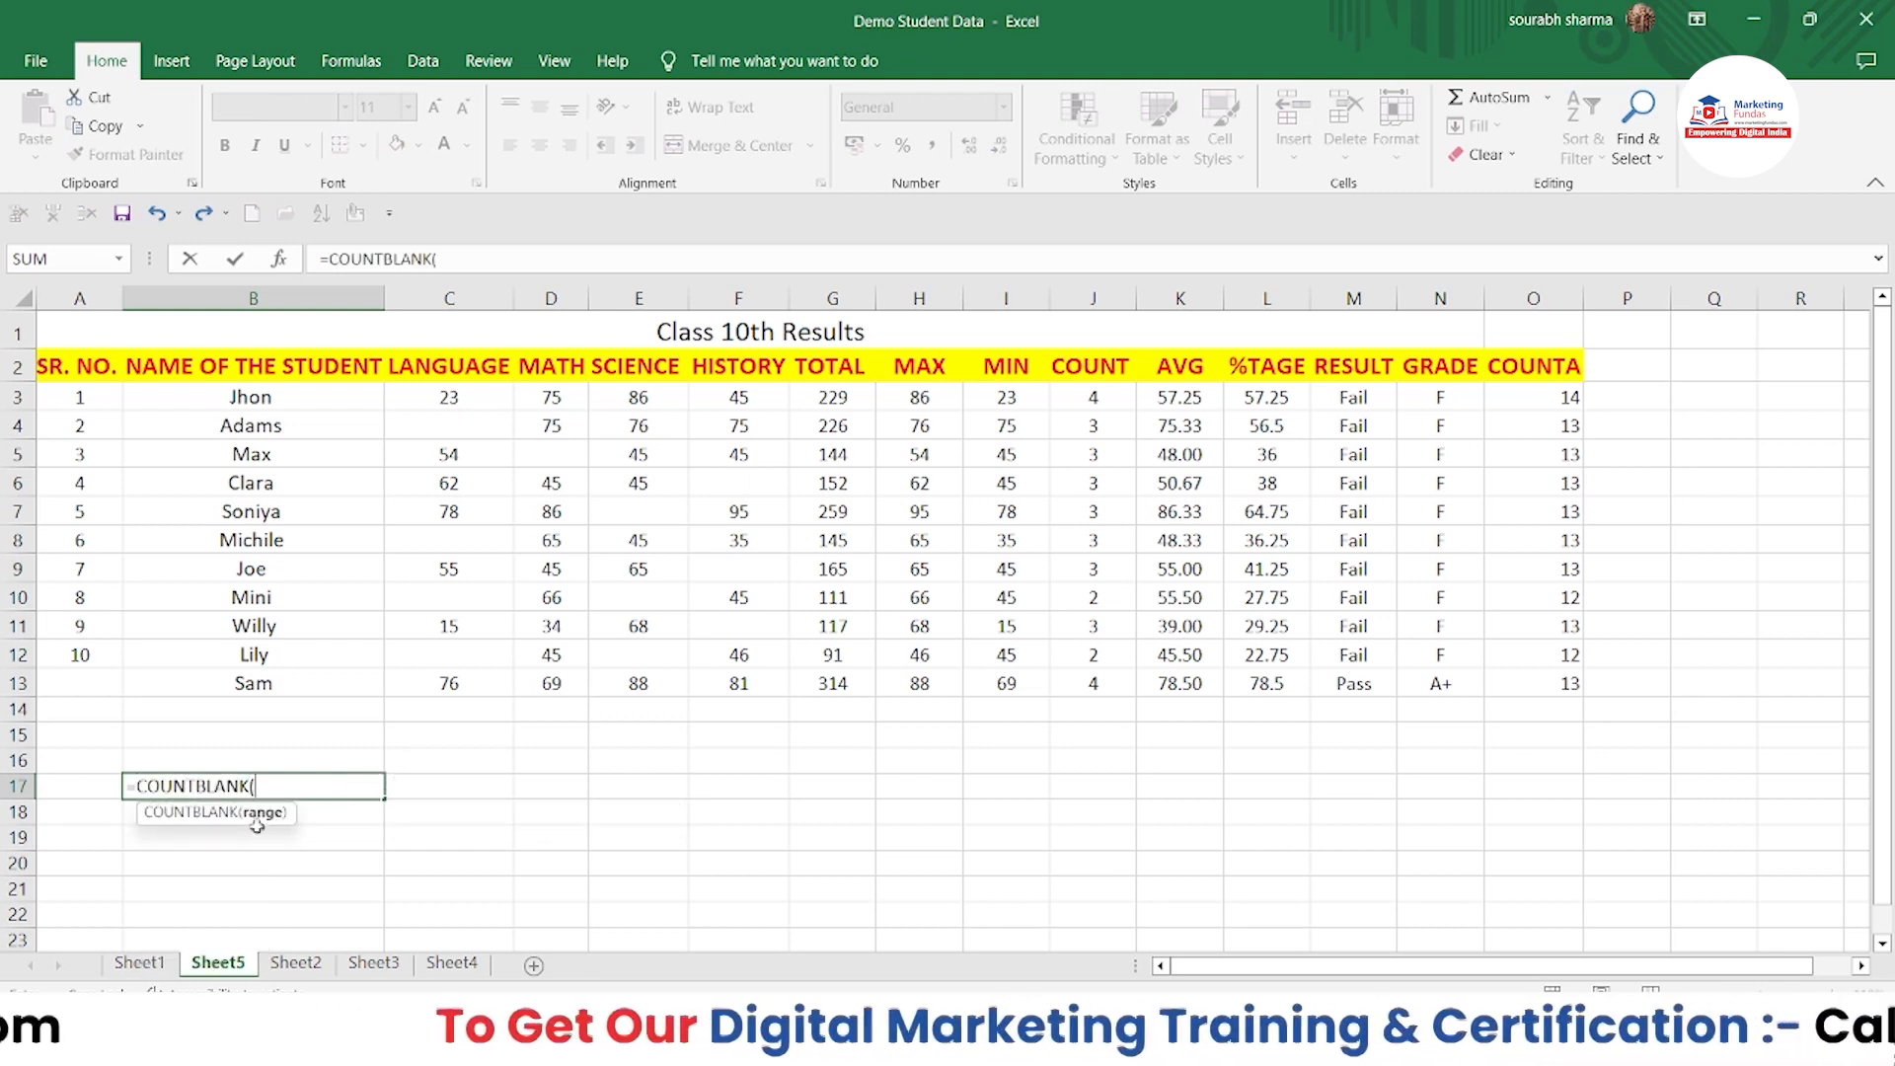
pyautogui.moveTo(448, 398); pyautogui.dragTo(795, 676)
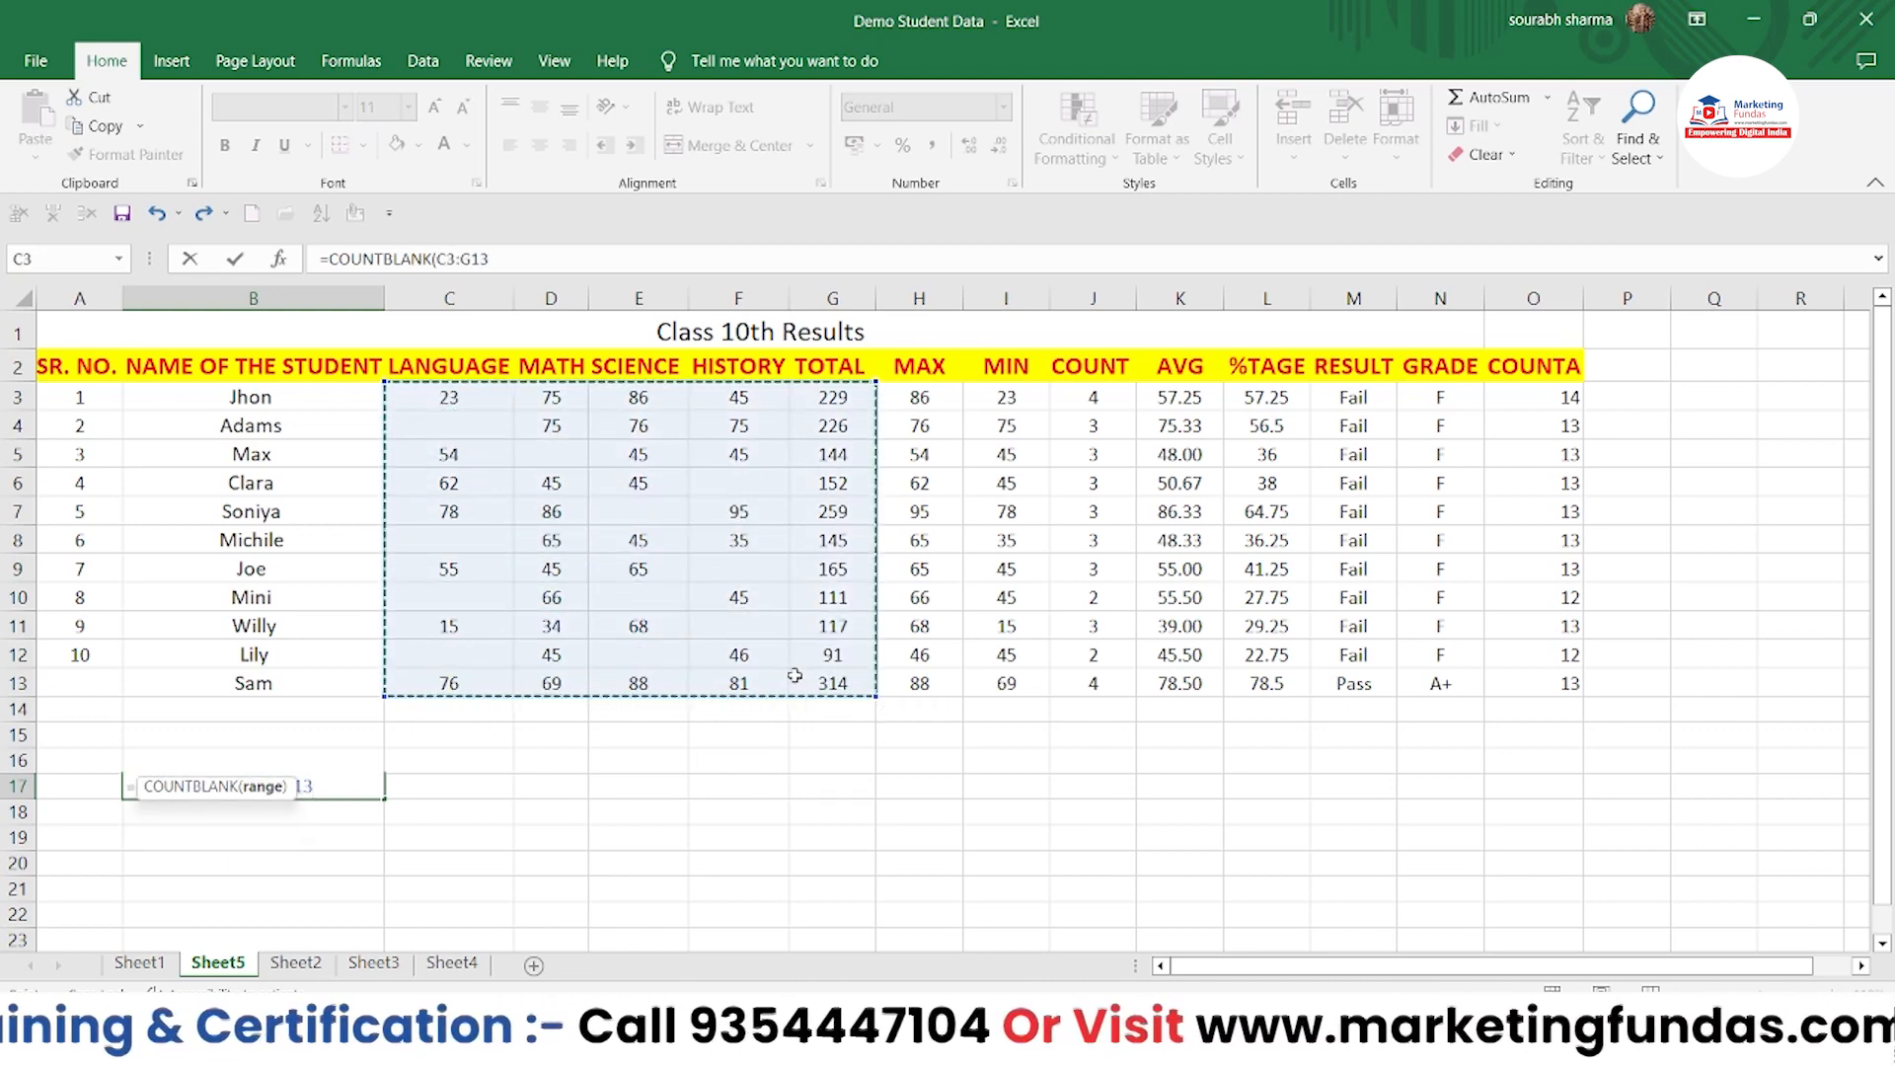
pyautogui.write(')')
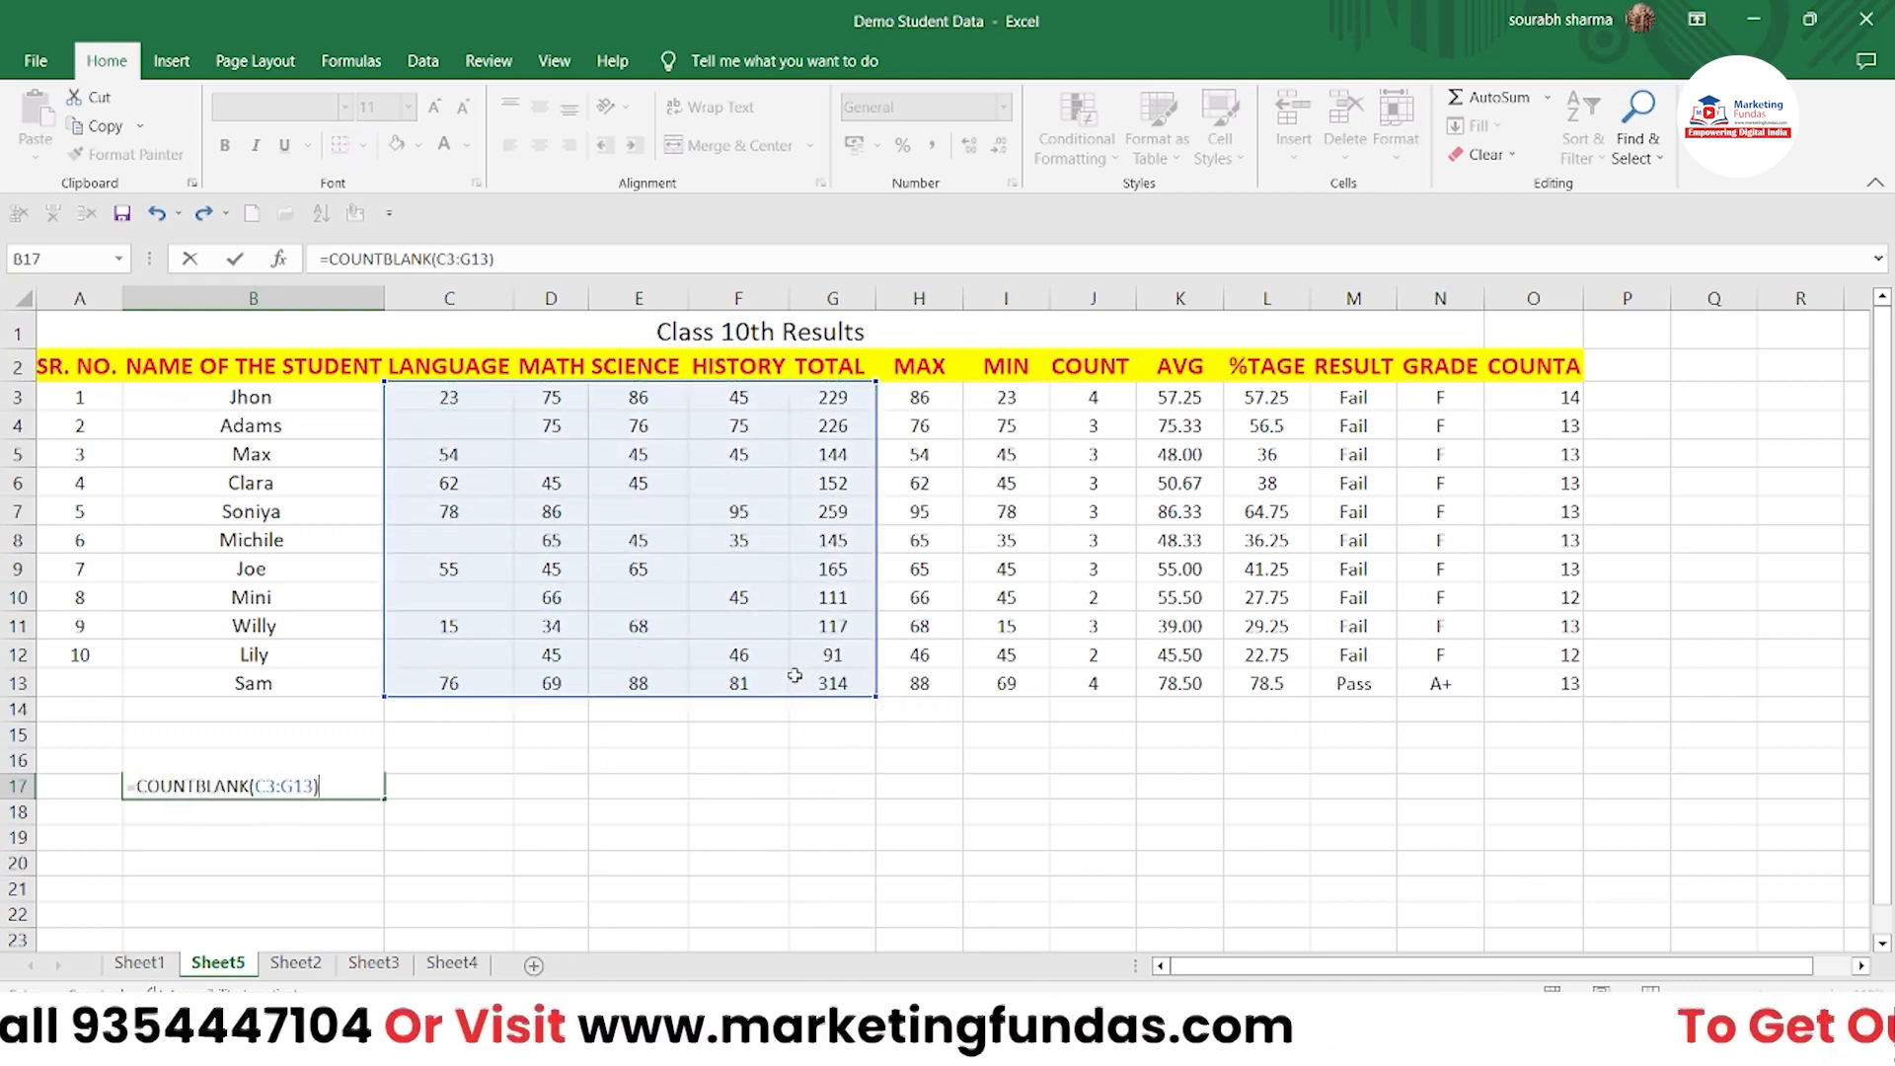
pyautogui.press('Return')
# Review the COUNTBLANK formula in B17 and check it against the blank cells among the subject marks
pyautogui.doubleClick(368, 784)
pyautogui.click(448, 795)
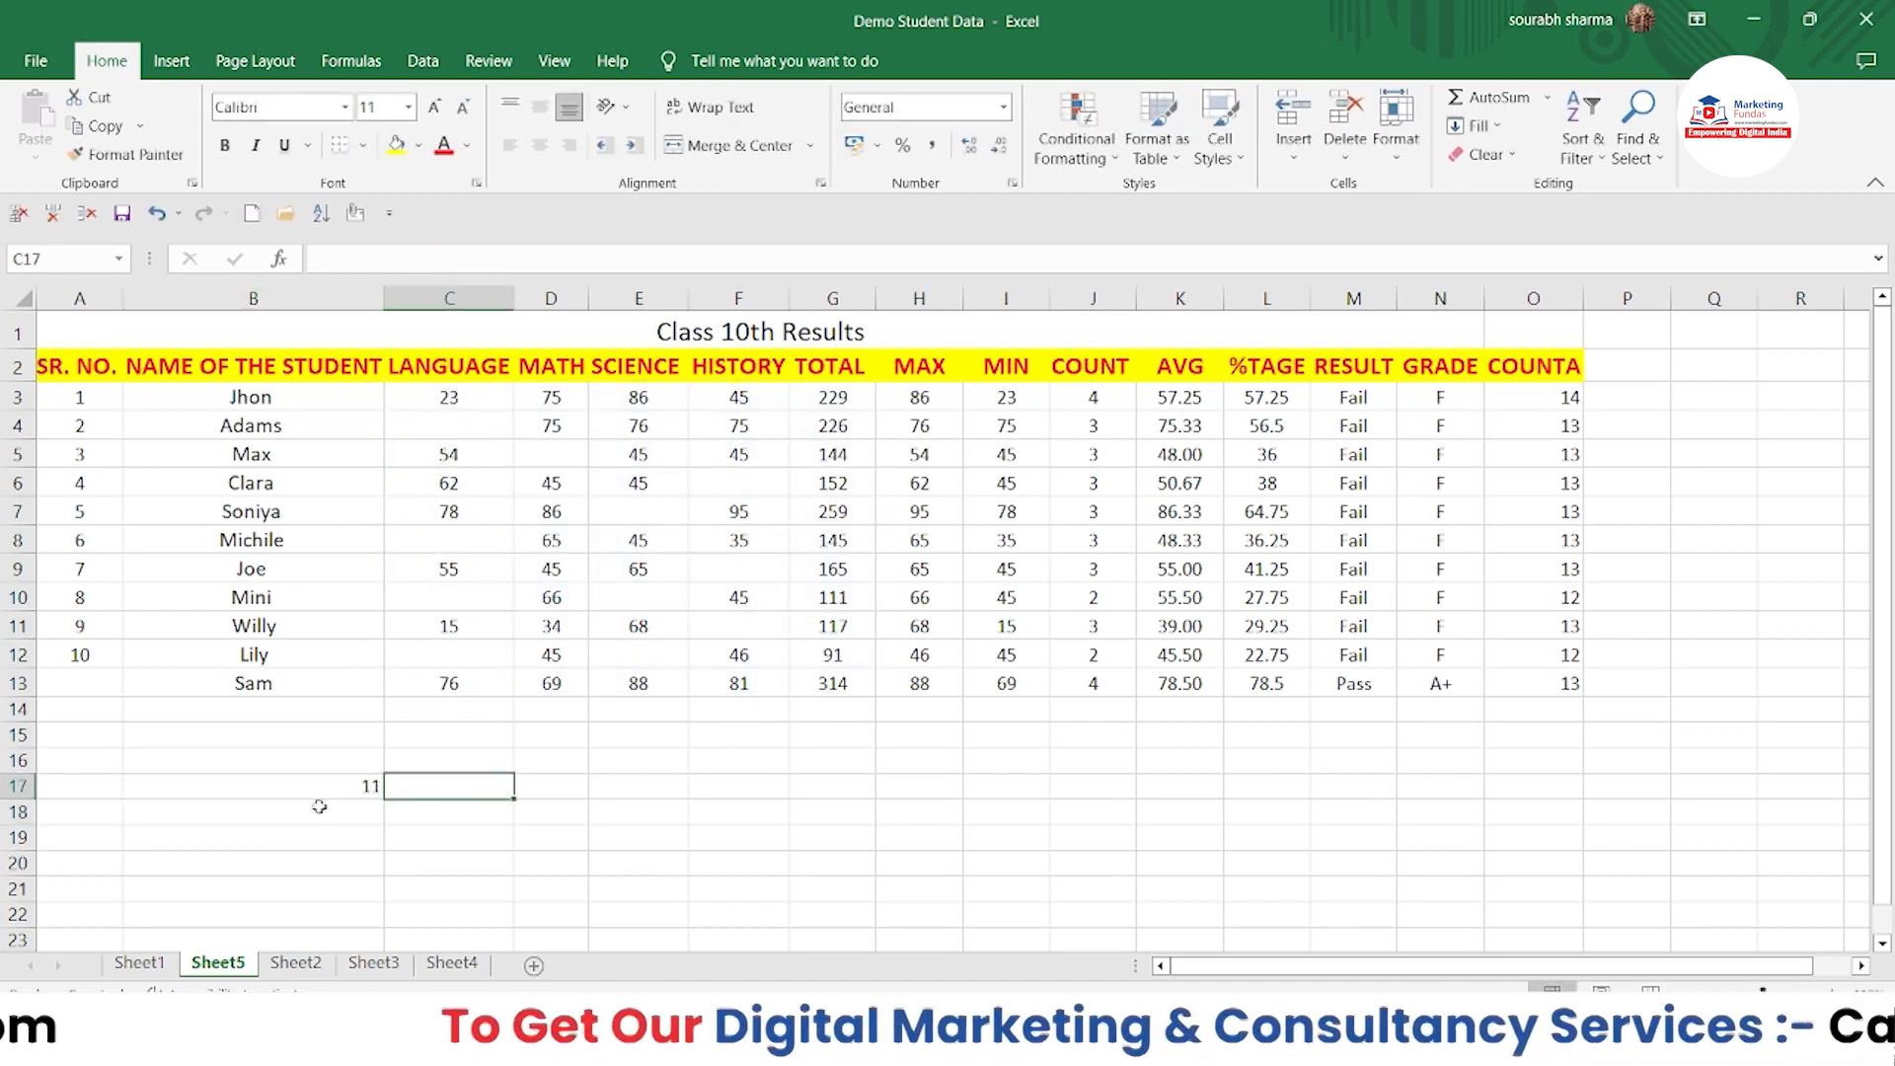
pyautogui.moveTo(538, 451); pyautogui.dragTo(613, 502)
pyautogui.click(696, 495)
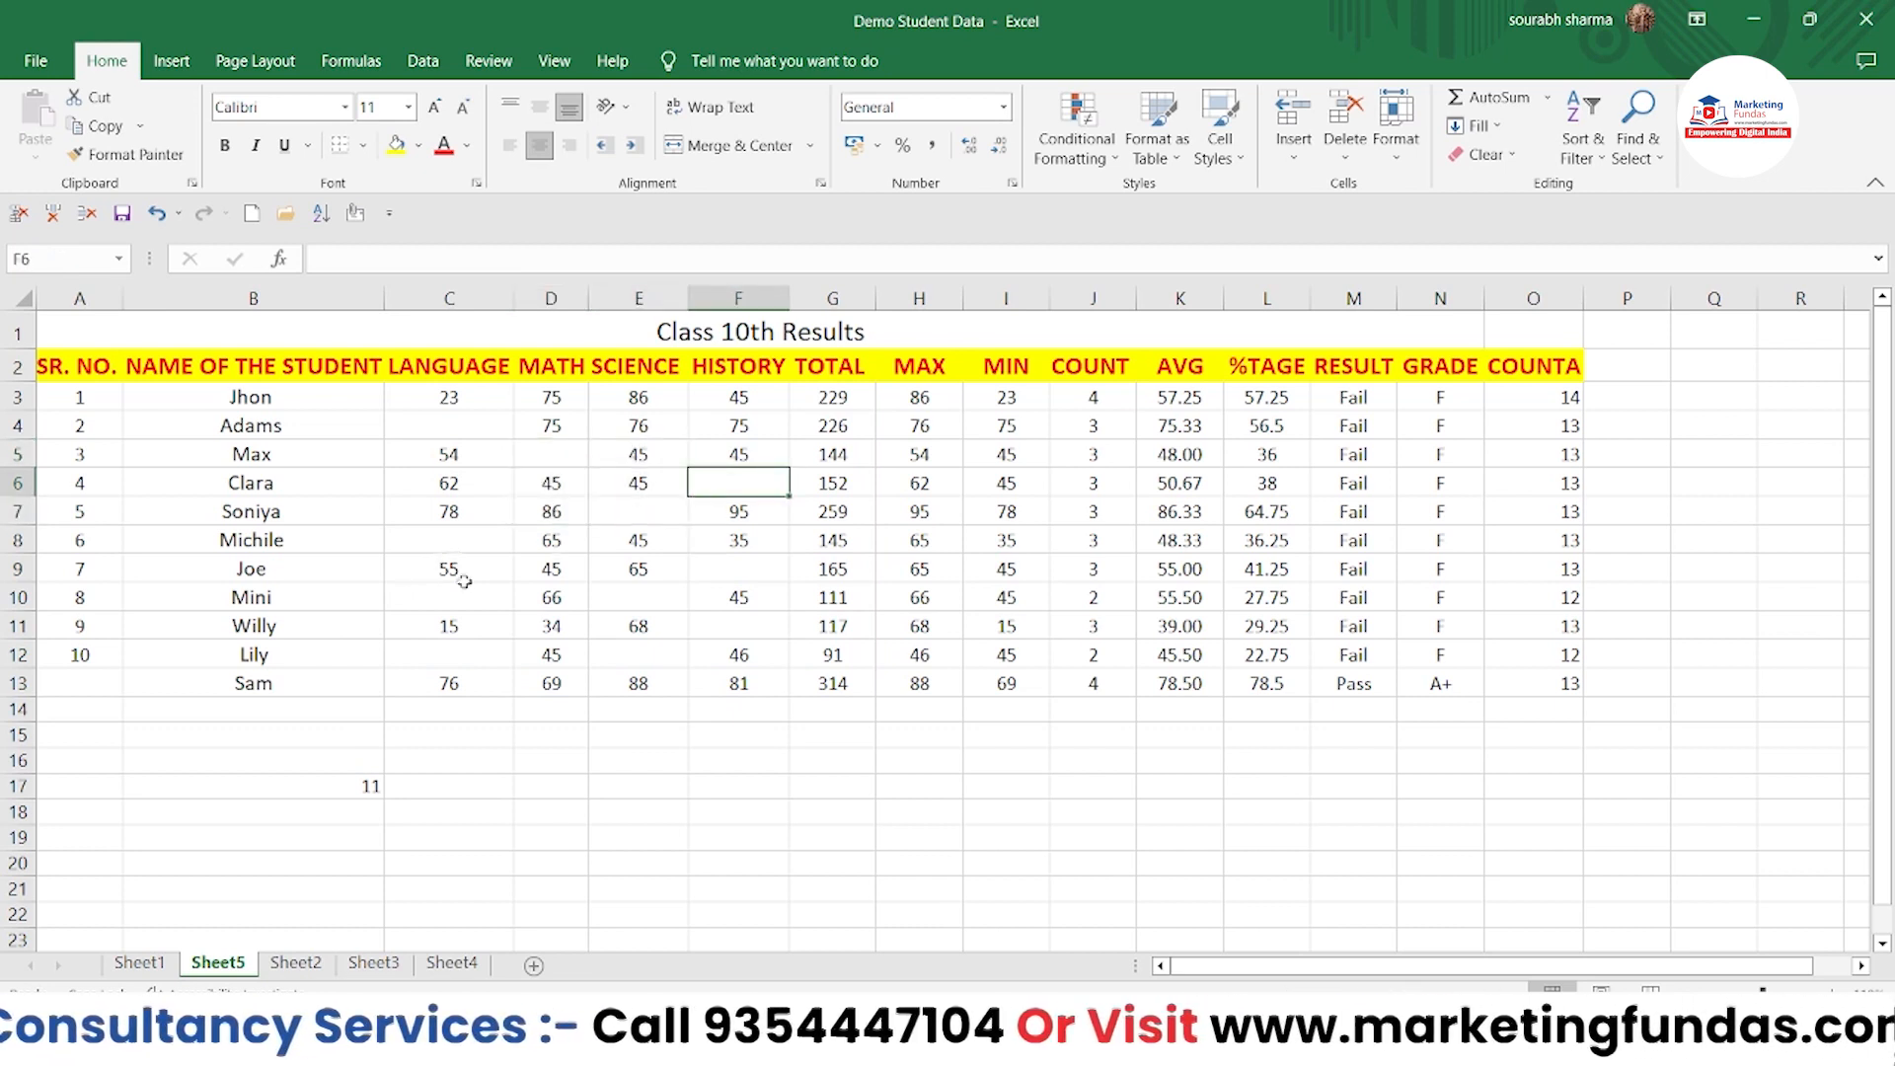
pyautogui.click(552, 760)
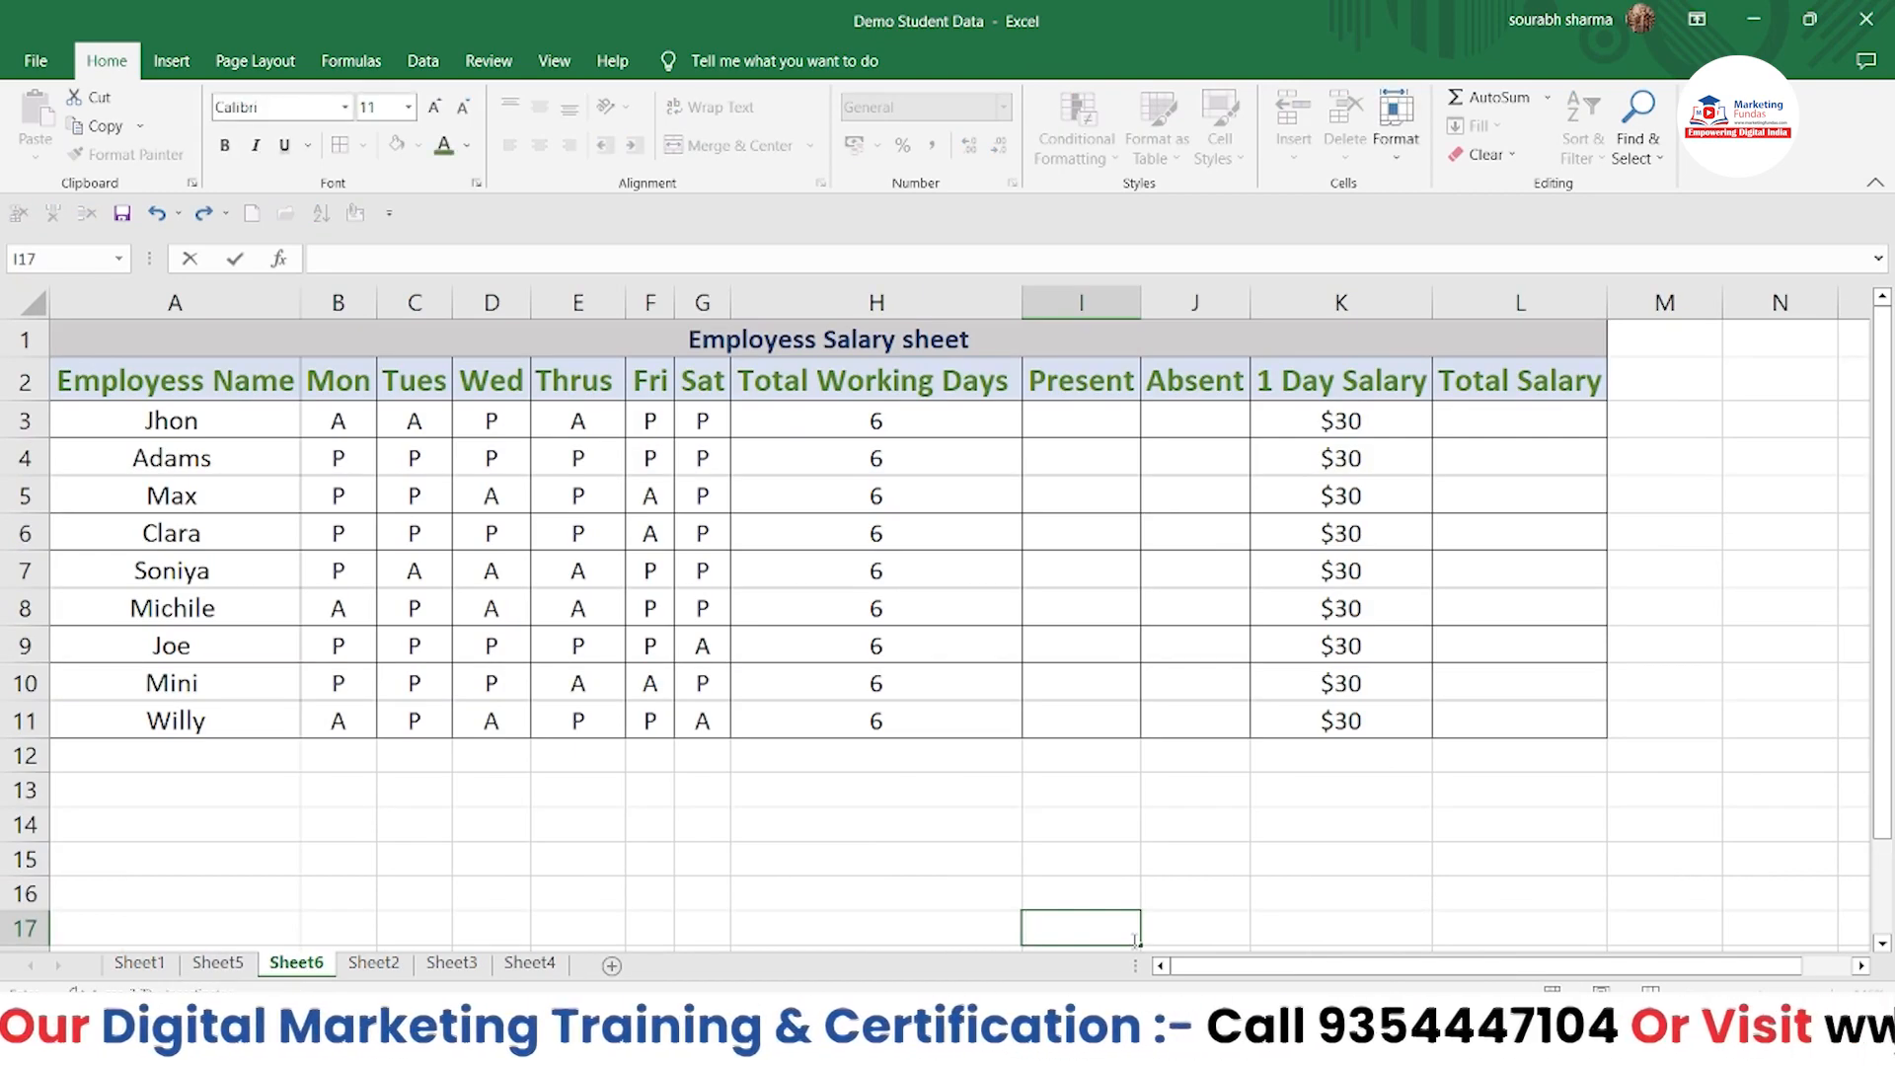
# Examine the Employess Salary sheet table on Sheet6, including its daily attendance marks and empty columns
pyautogui.moveTo(129, 339); pyautogui.dragTo(829, 718)
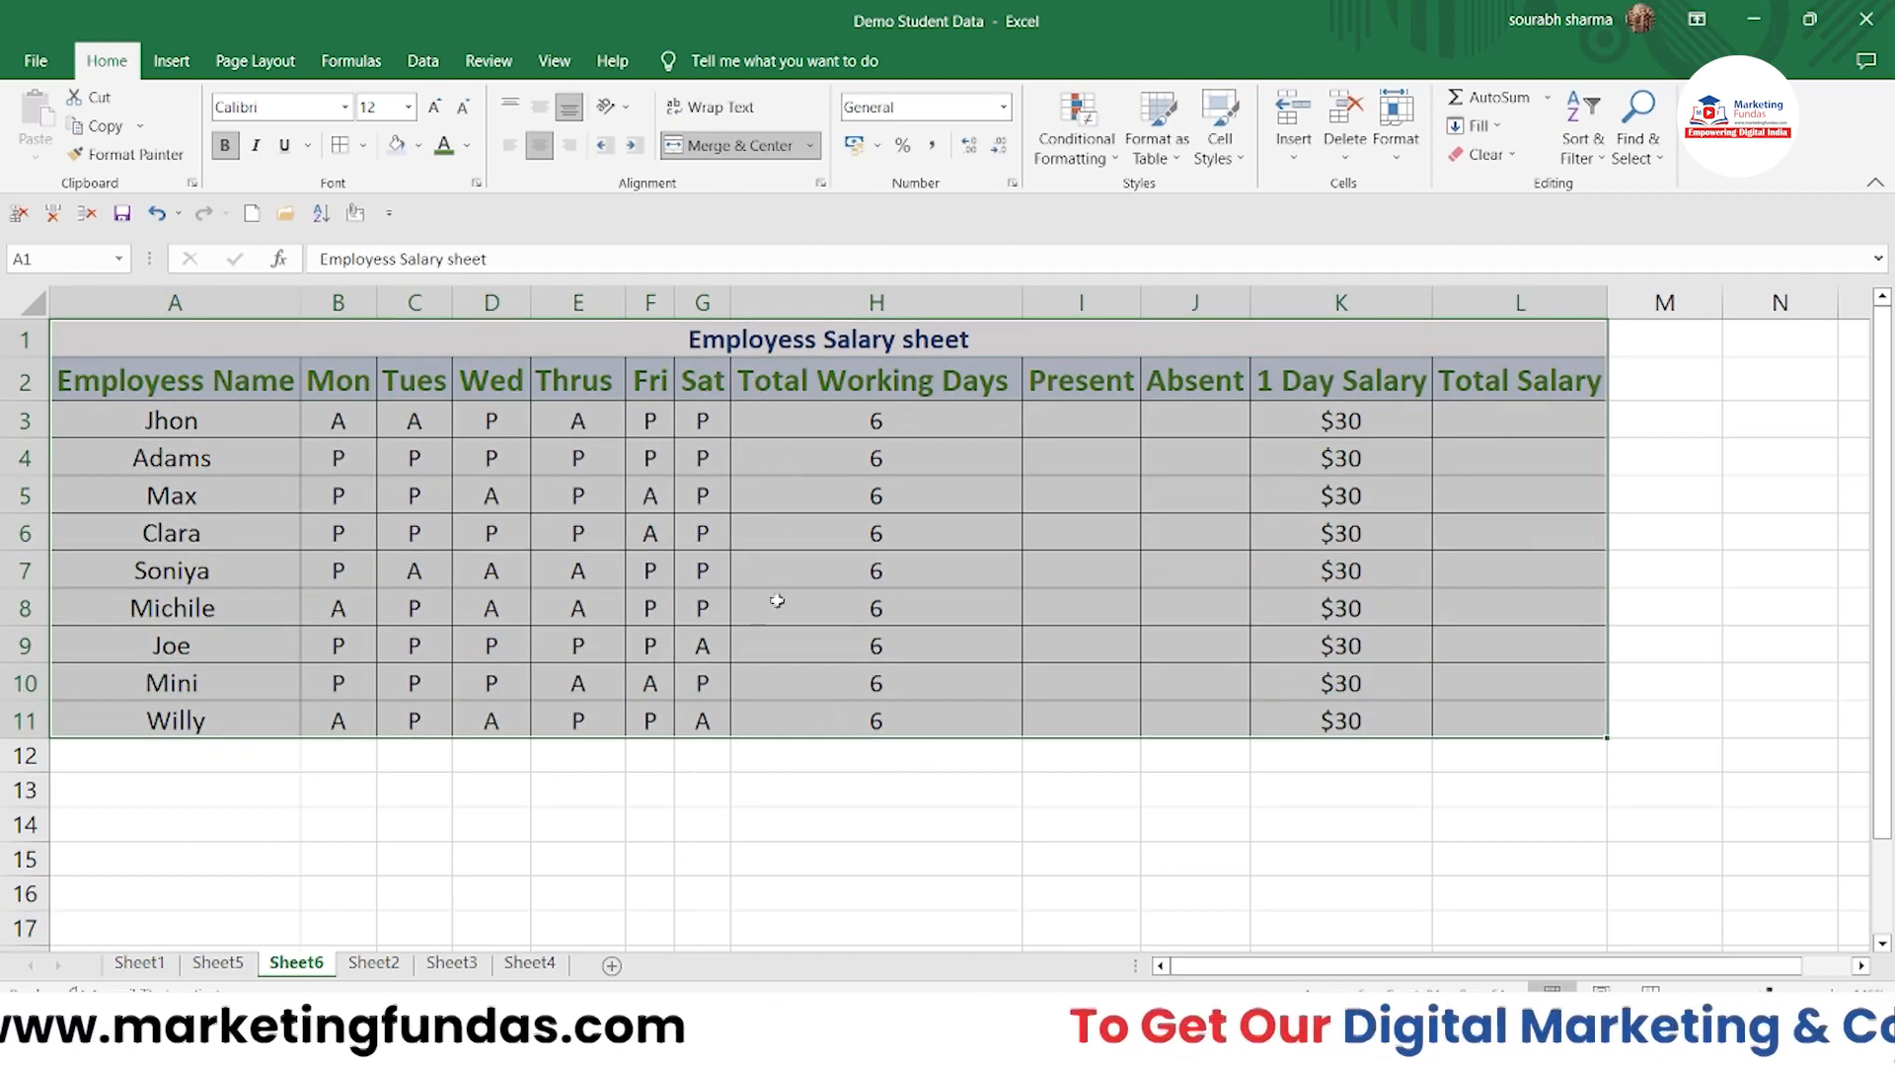
pyautogui.click(545, 600)
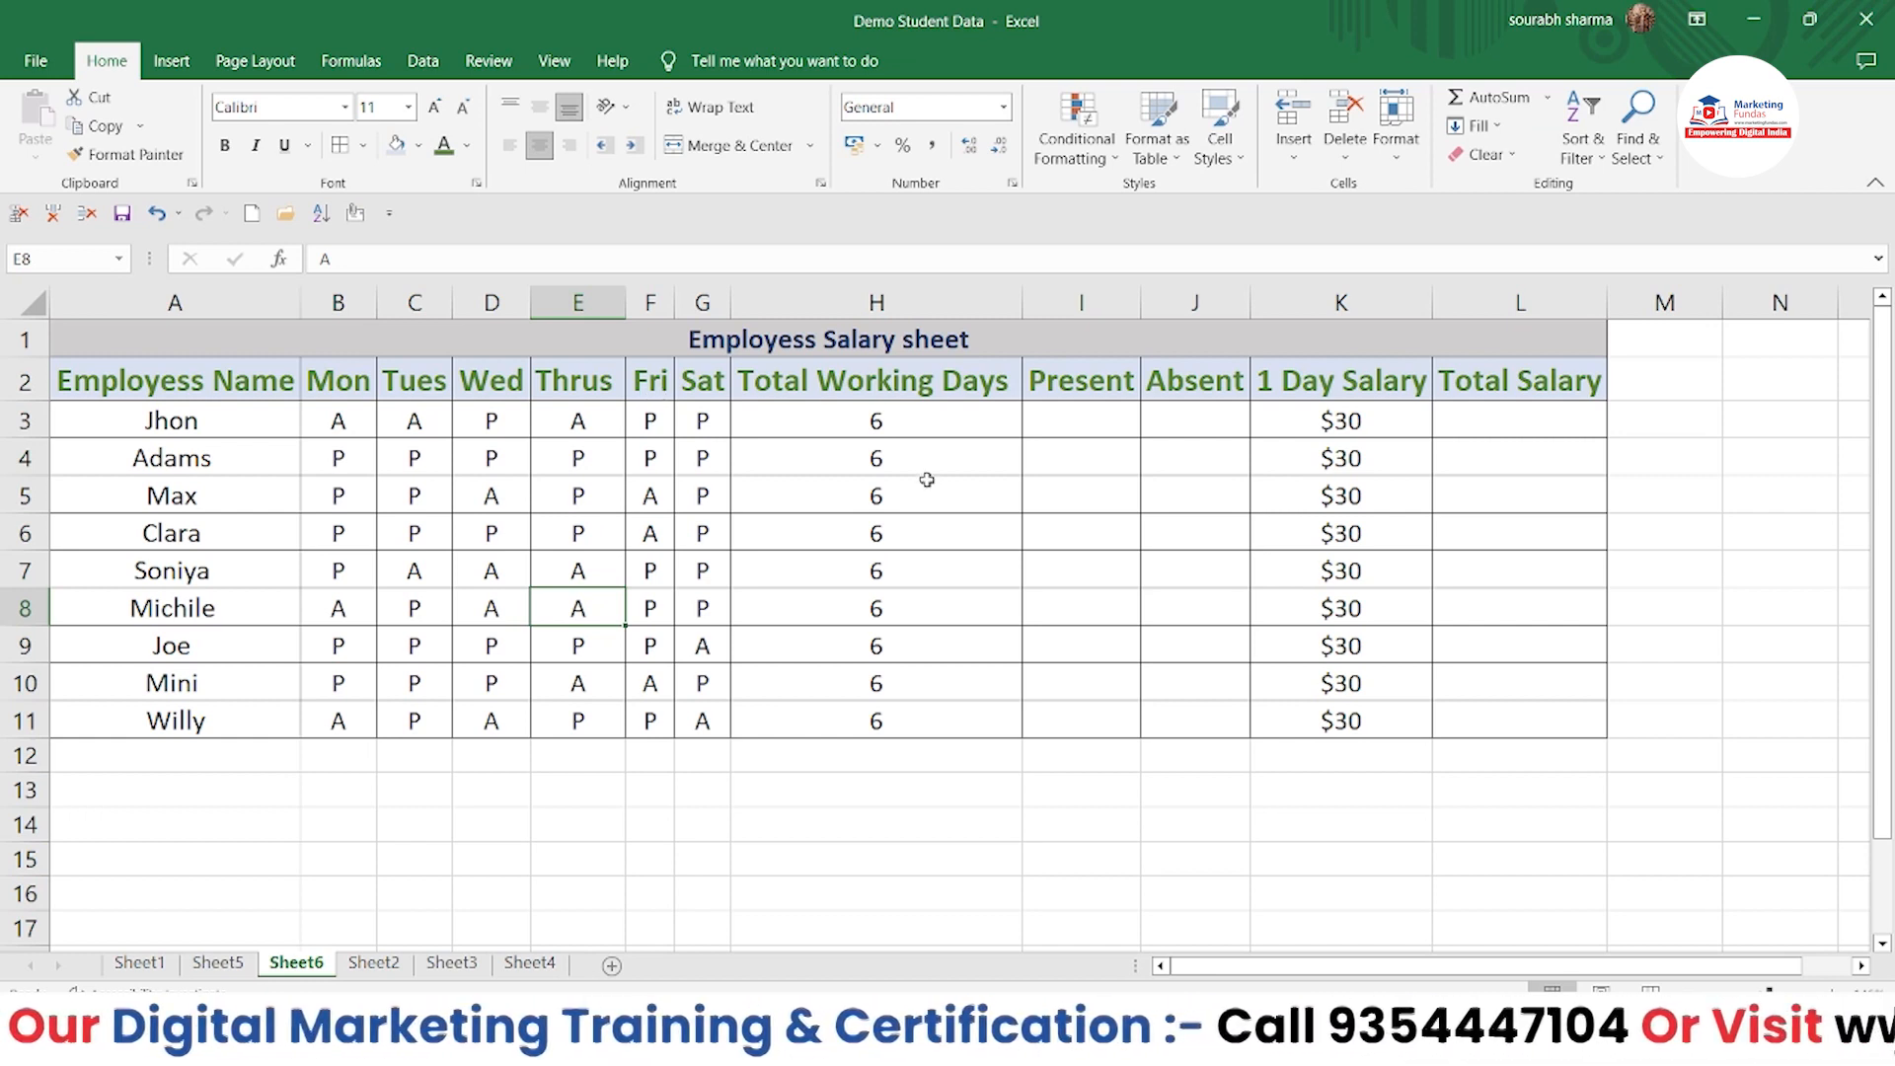
# Examine the daily attendance marks in B3:G3 and the empty Present column cells I3:I11 on the salary sheet
pyautogui.doubleClick(895, 886)
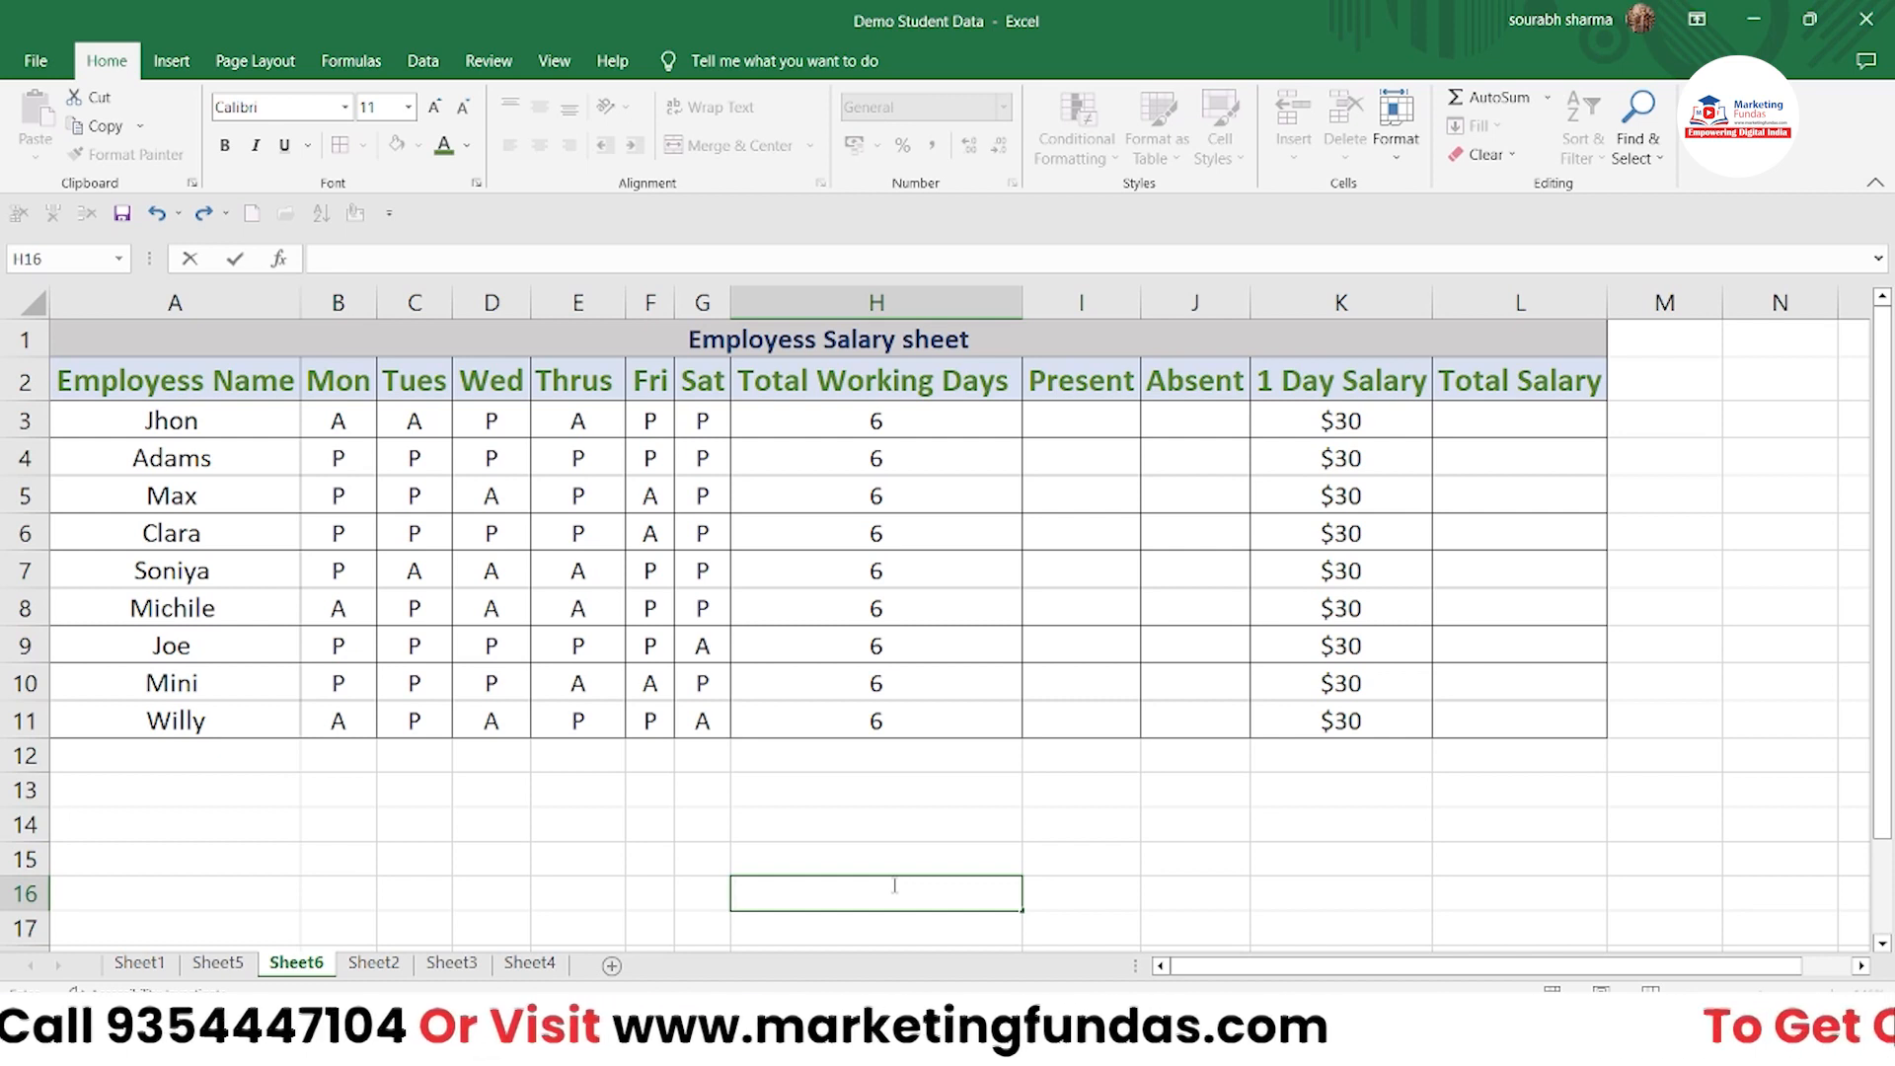
pyautogui.doubleClick(1130, 413)
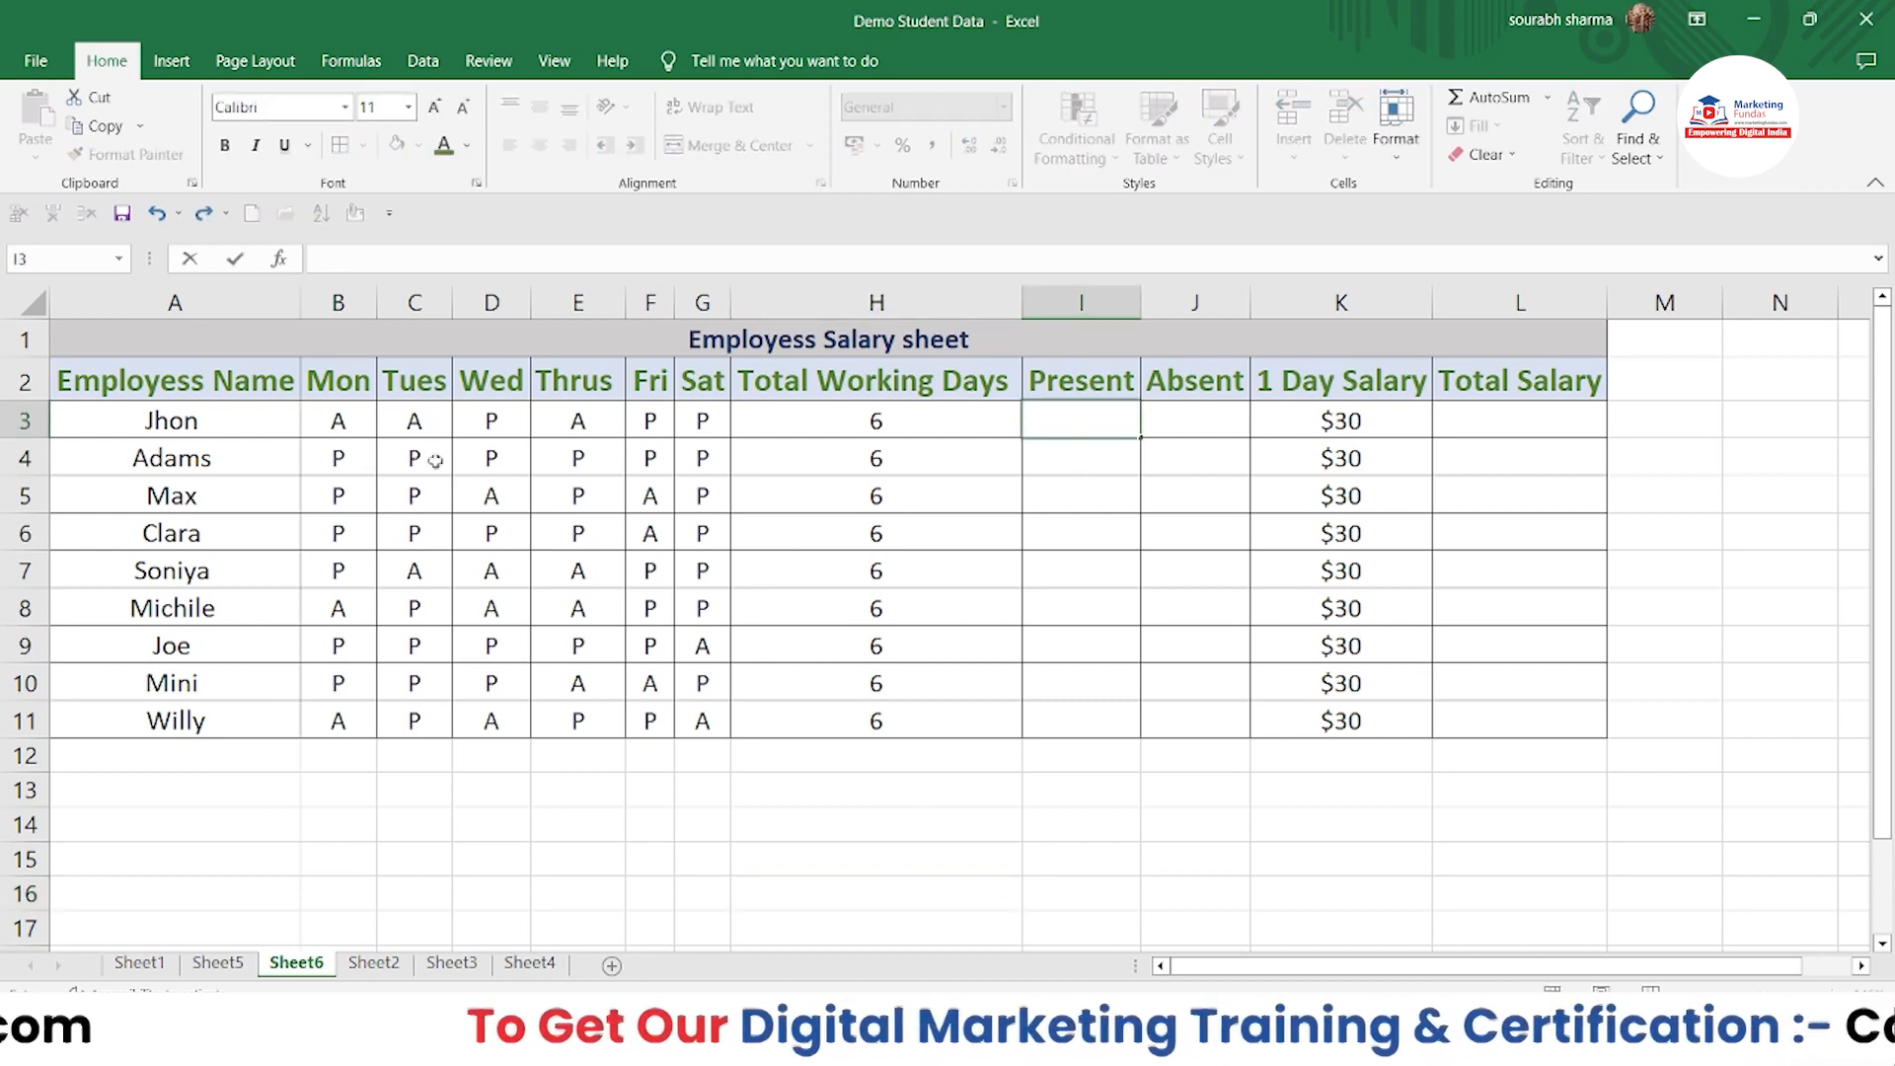
pyautogui.click(350, 428)
pyautogui.moveTo(353, 430); pyautogui.dragTo(726, 434)
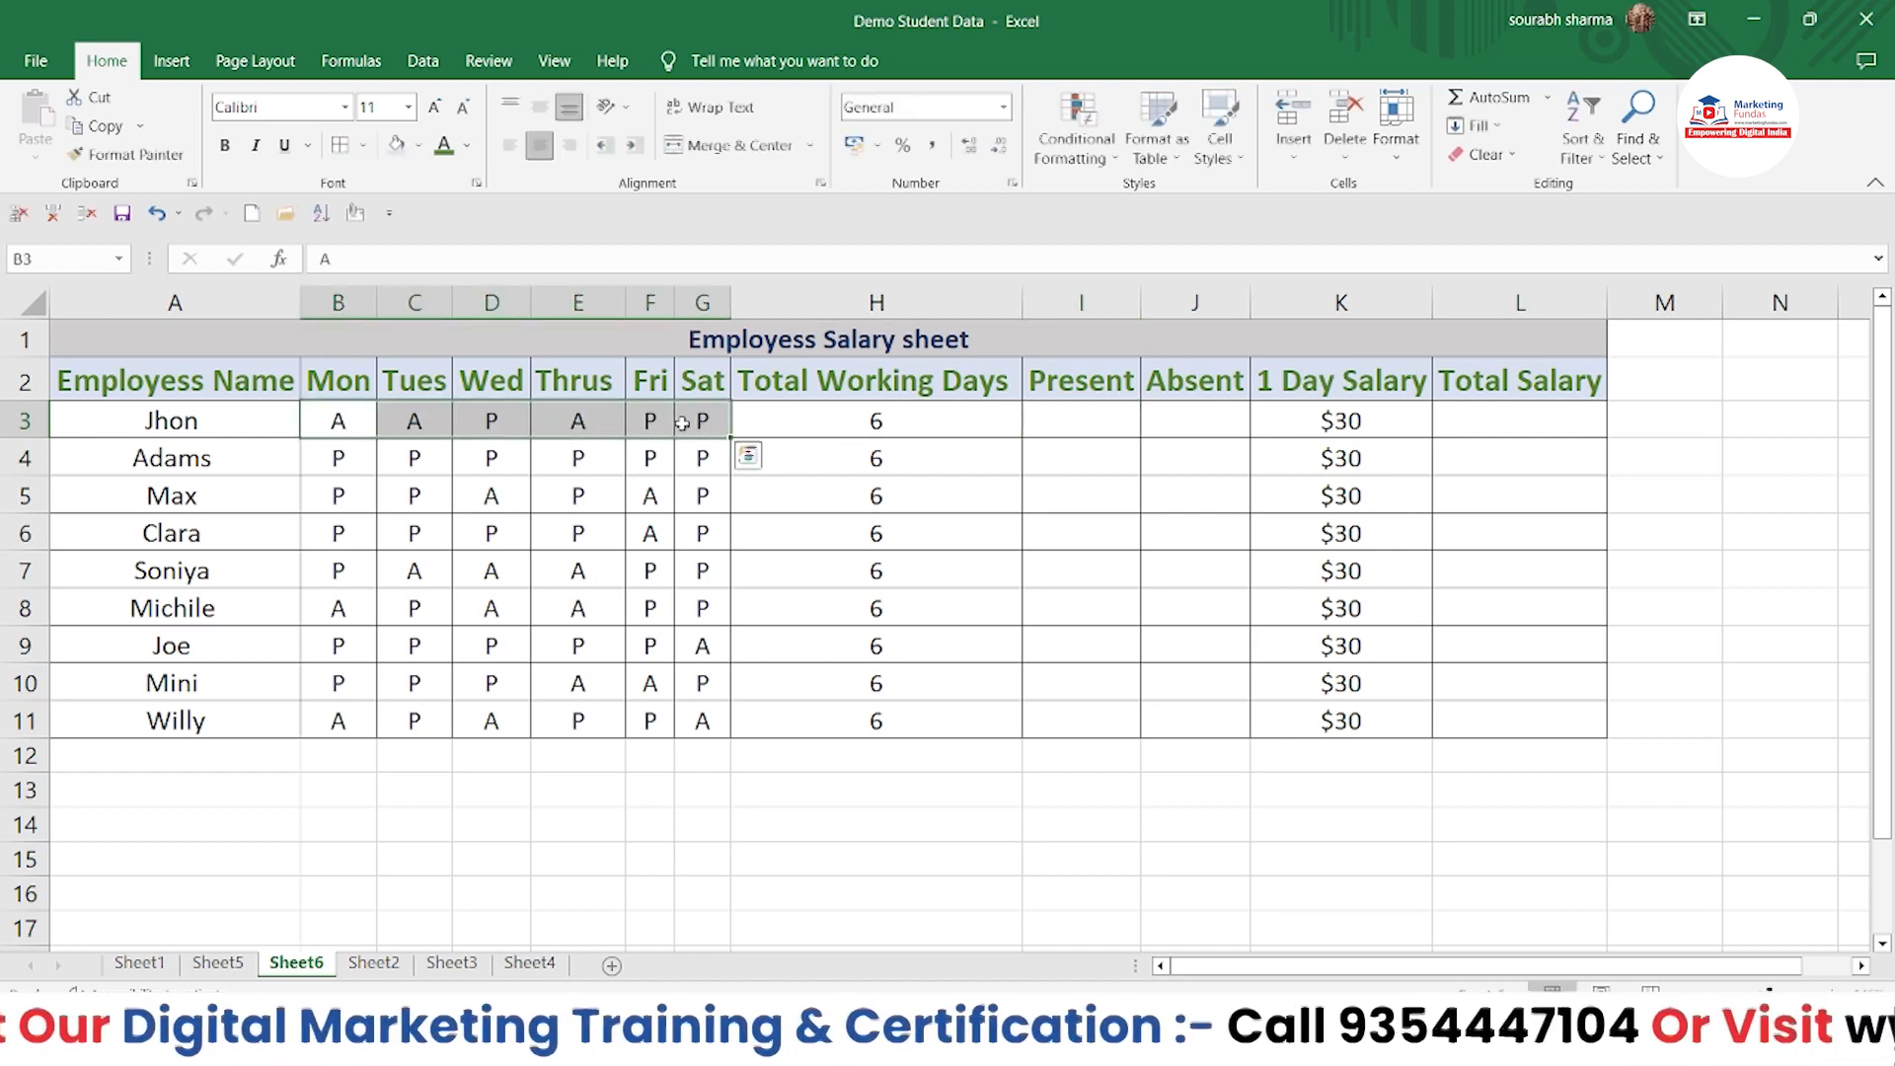
pyautogui.click(364, 455)
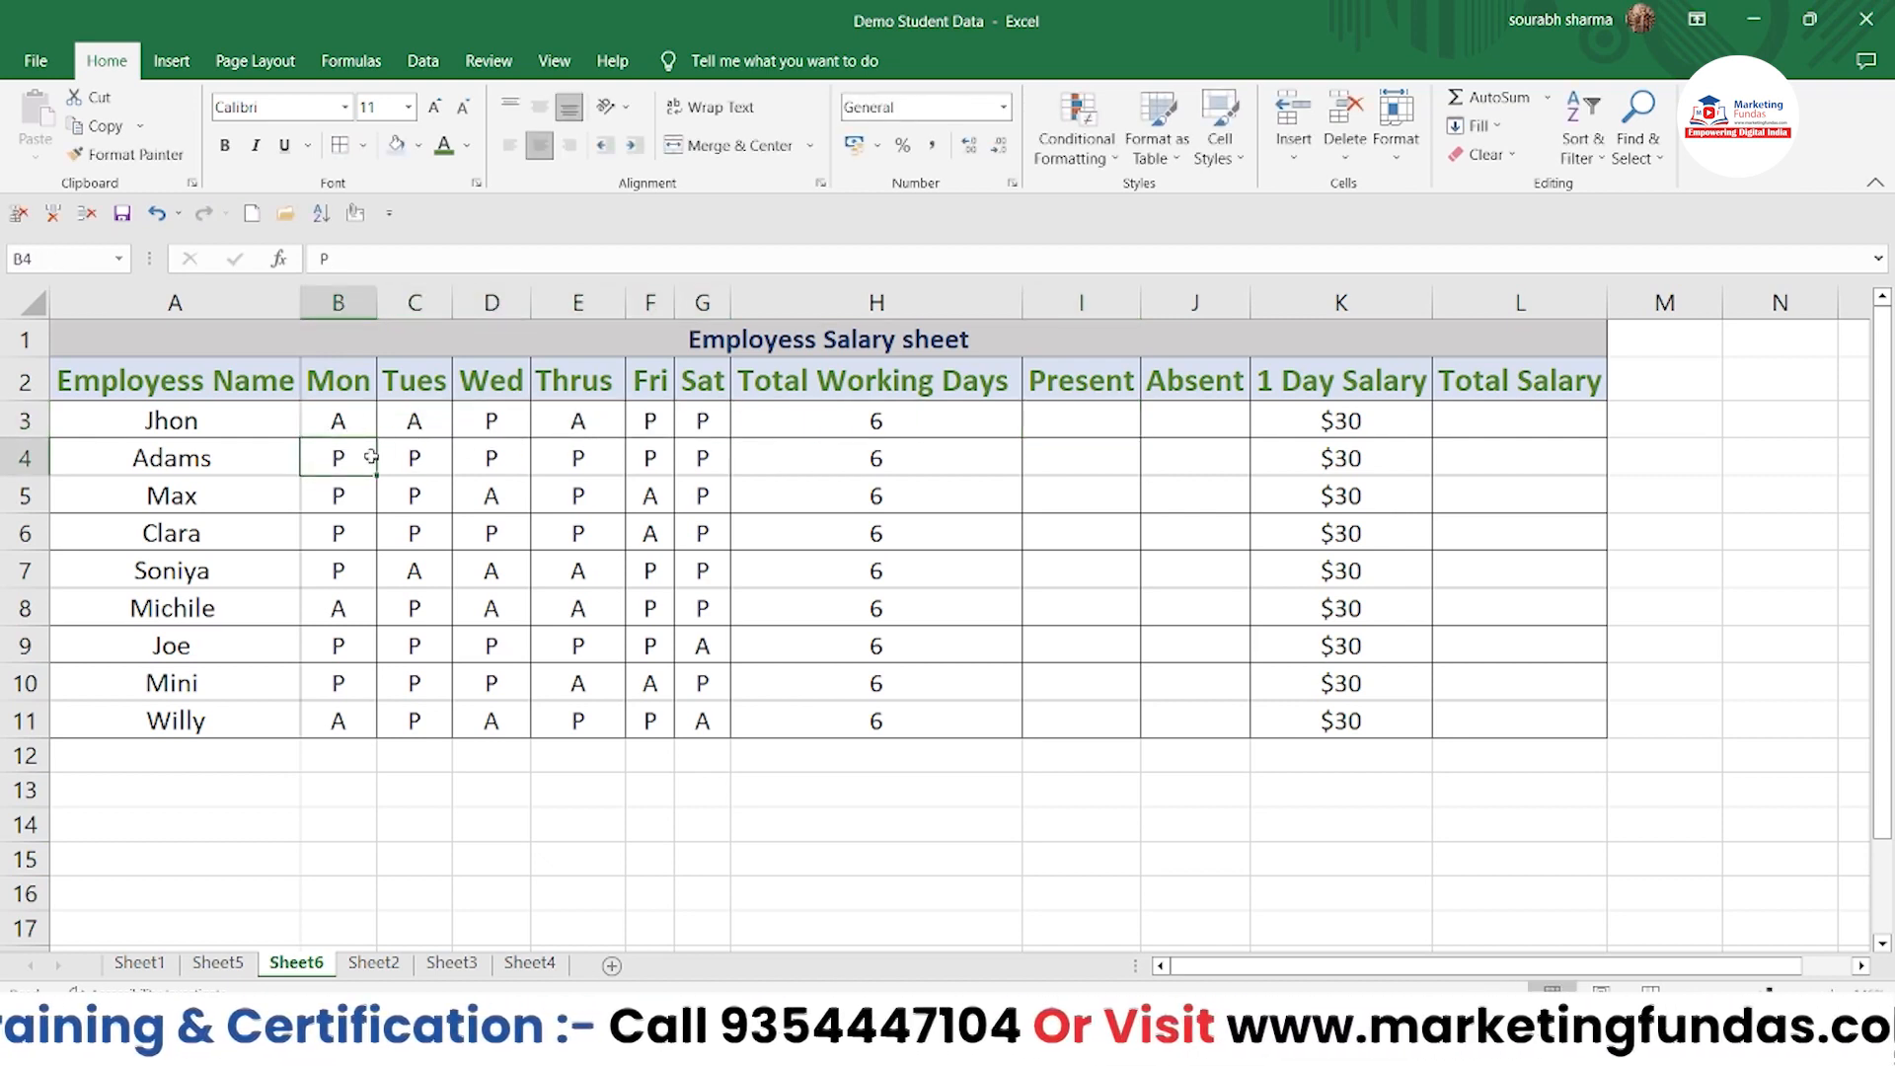
pyautogui.moveTo(370, 456); pyautogui.dragTo(360, 427)
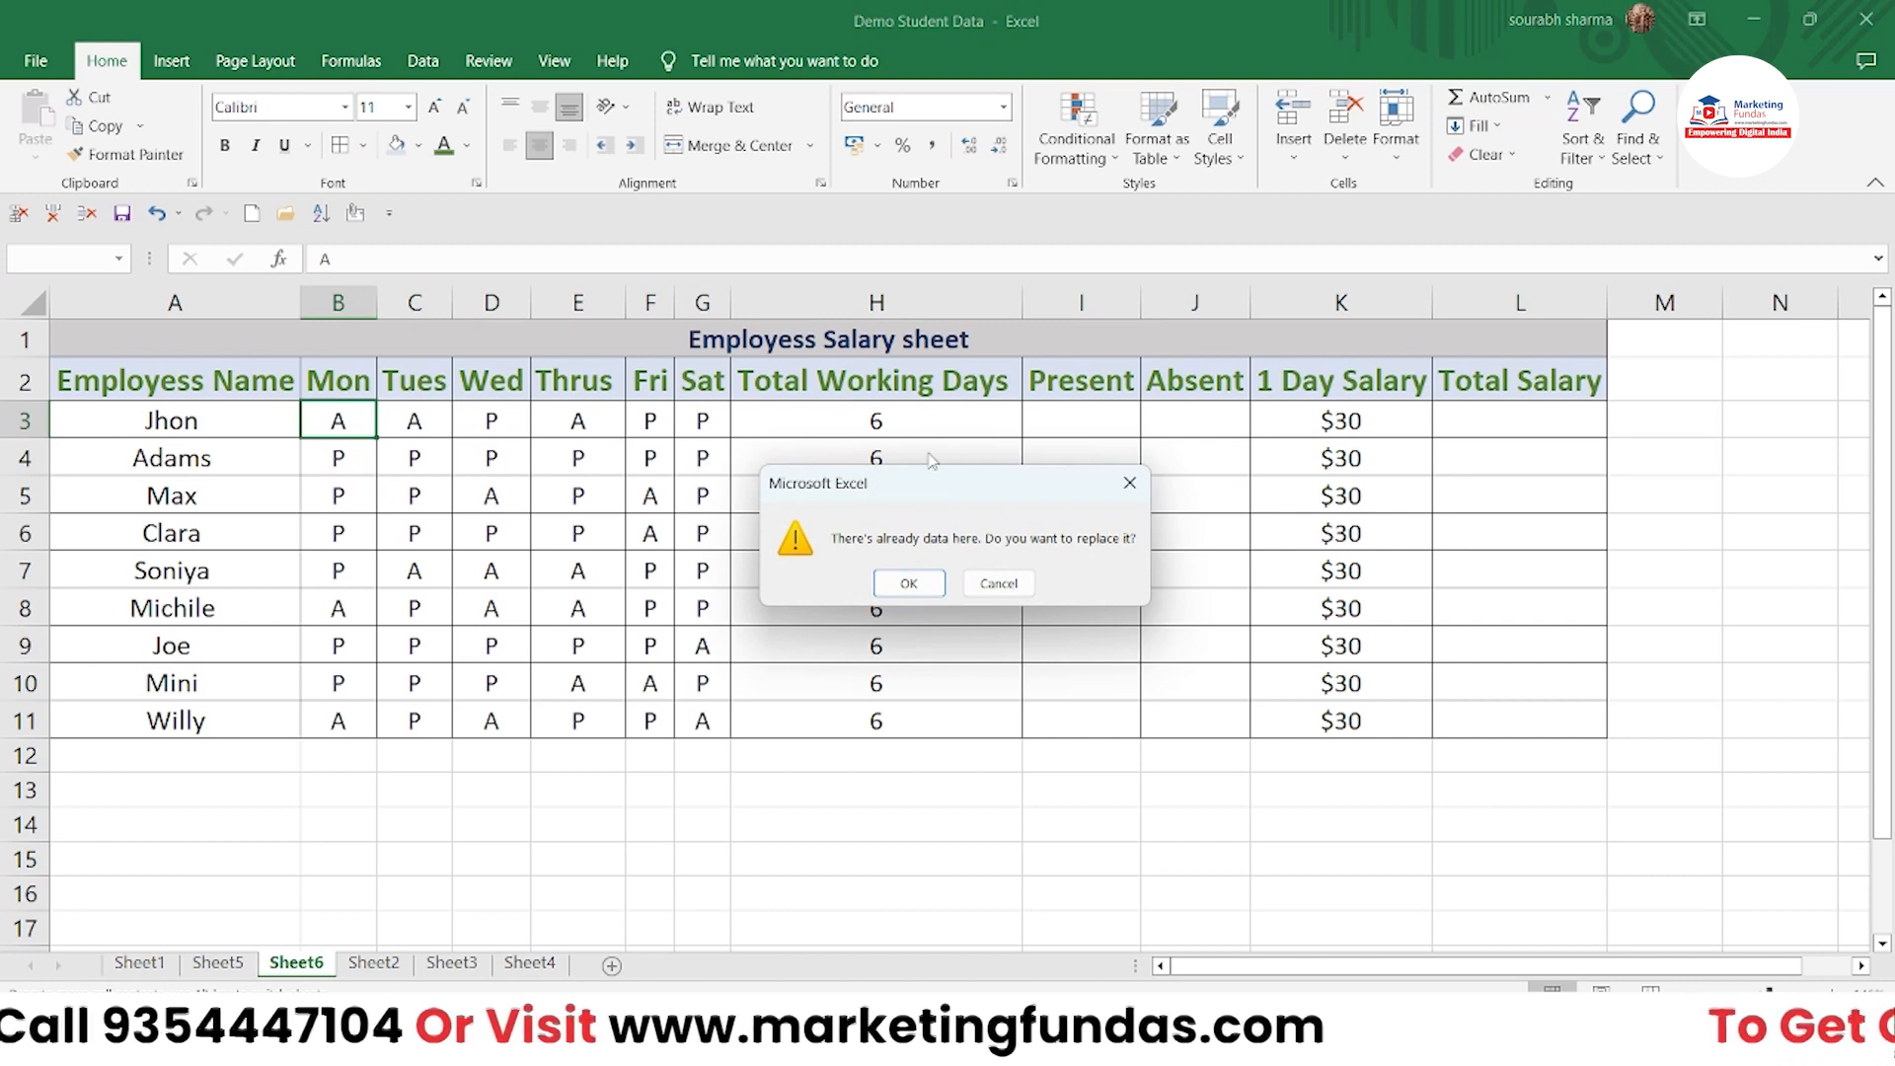
pyautogui.click(1130, 483)
pyautogui.click(1091, 422)
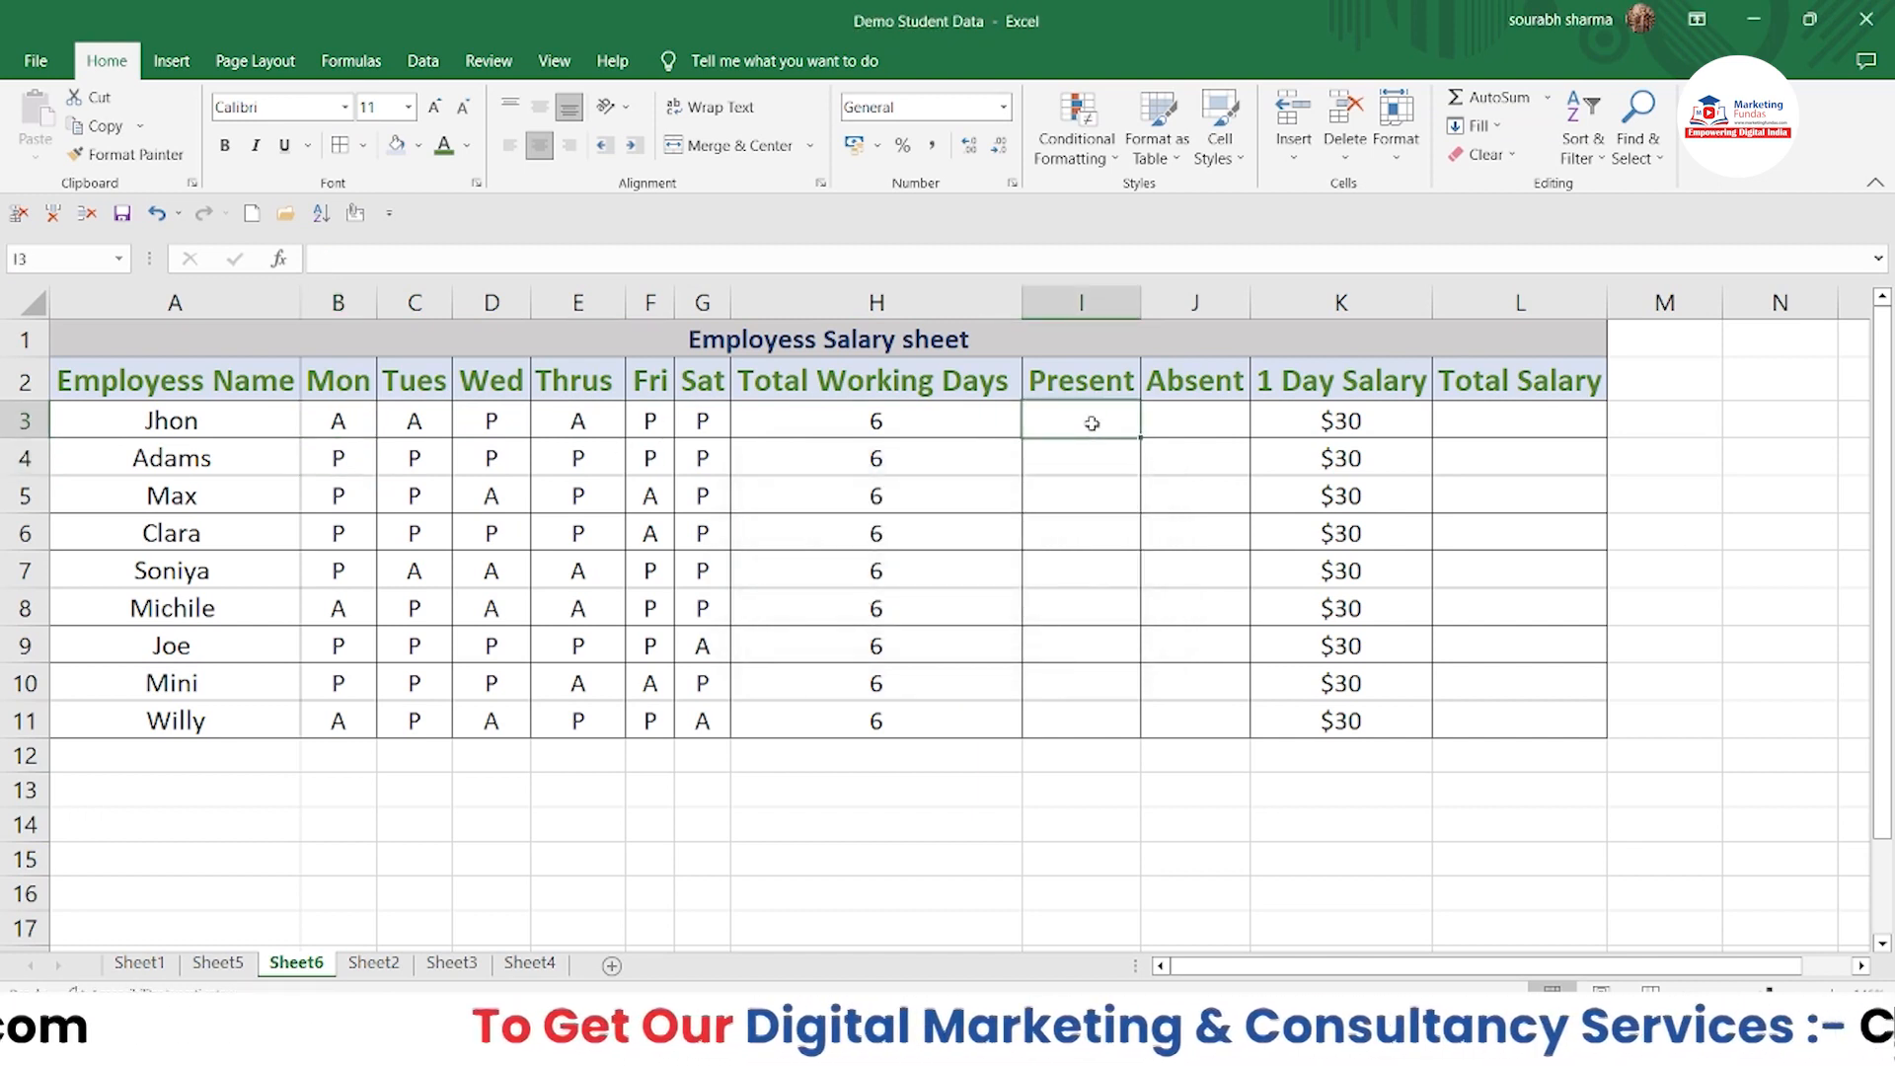
pyautogui.moveTo(1092, 423); pyautogui.dragTo(1108, 705)
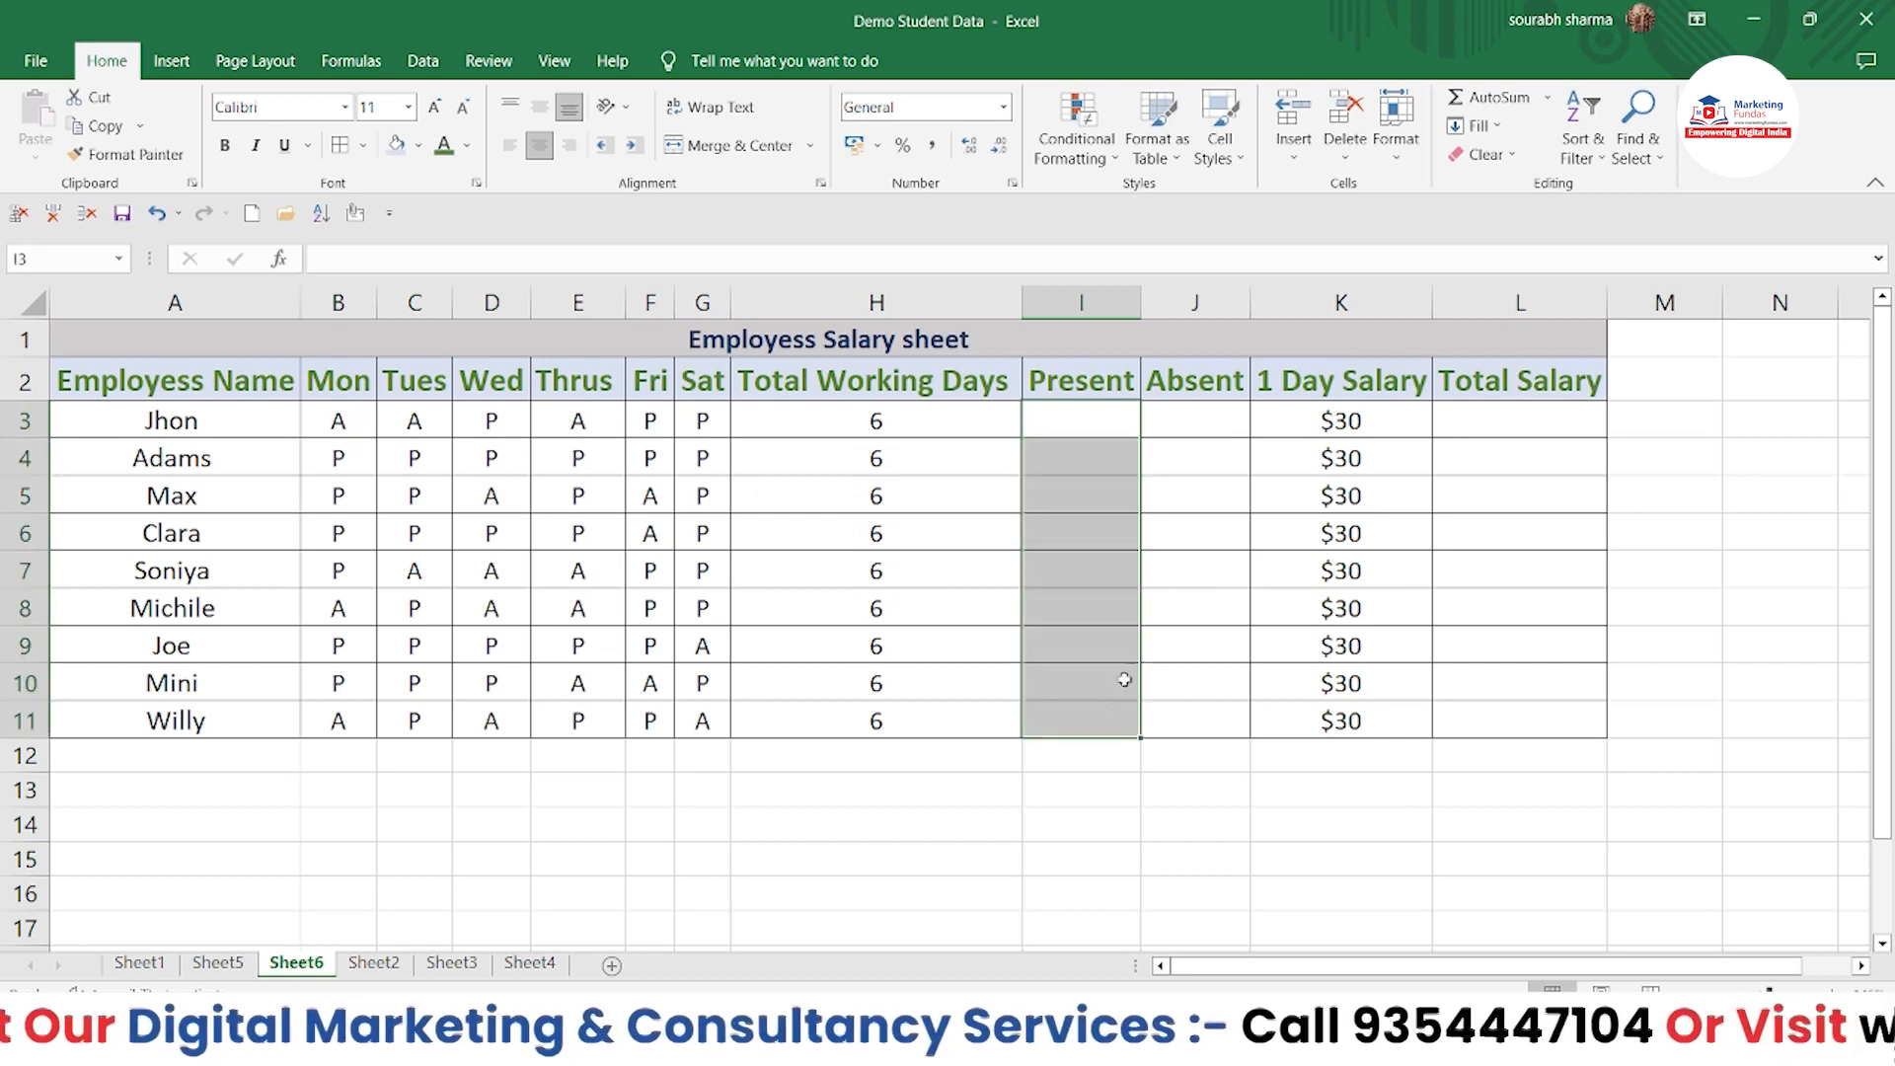
# Enter the formula =COUNTIF(B3:G3,"P") in cell I3 to count the first employee's present days
pyautogui.doubleClick(1096, 433)
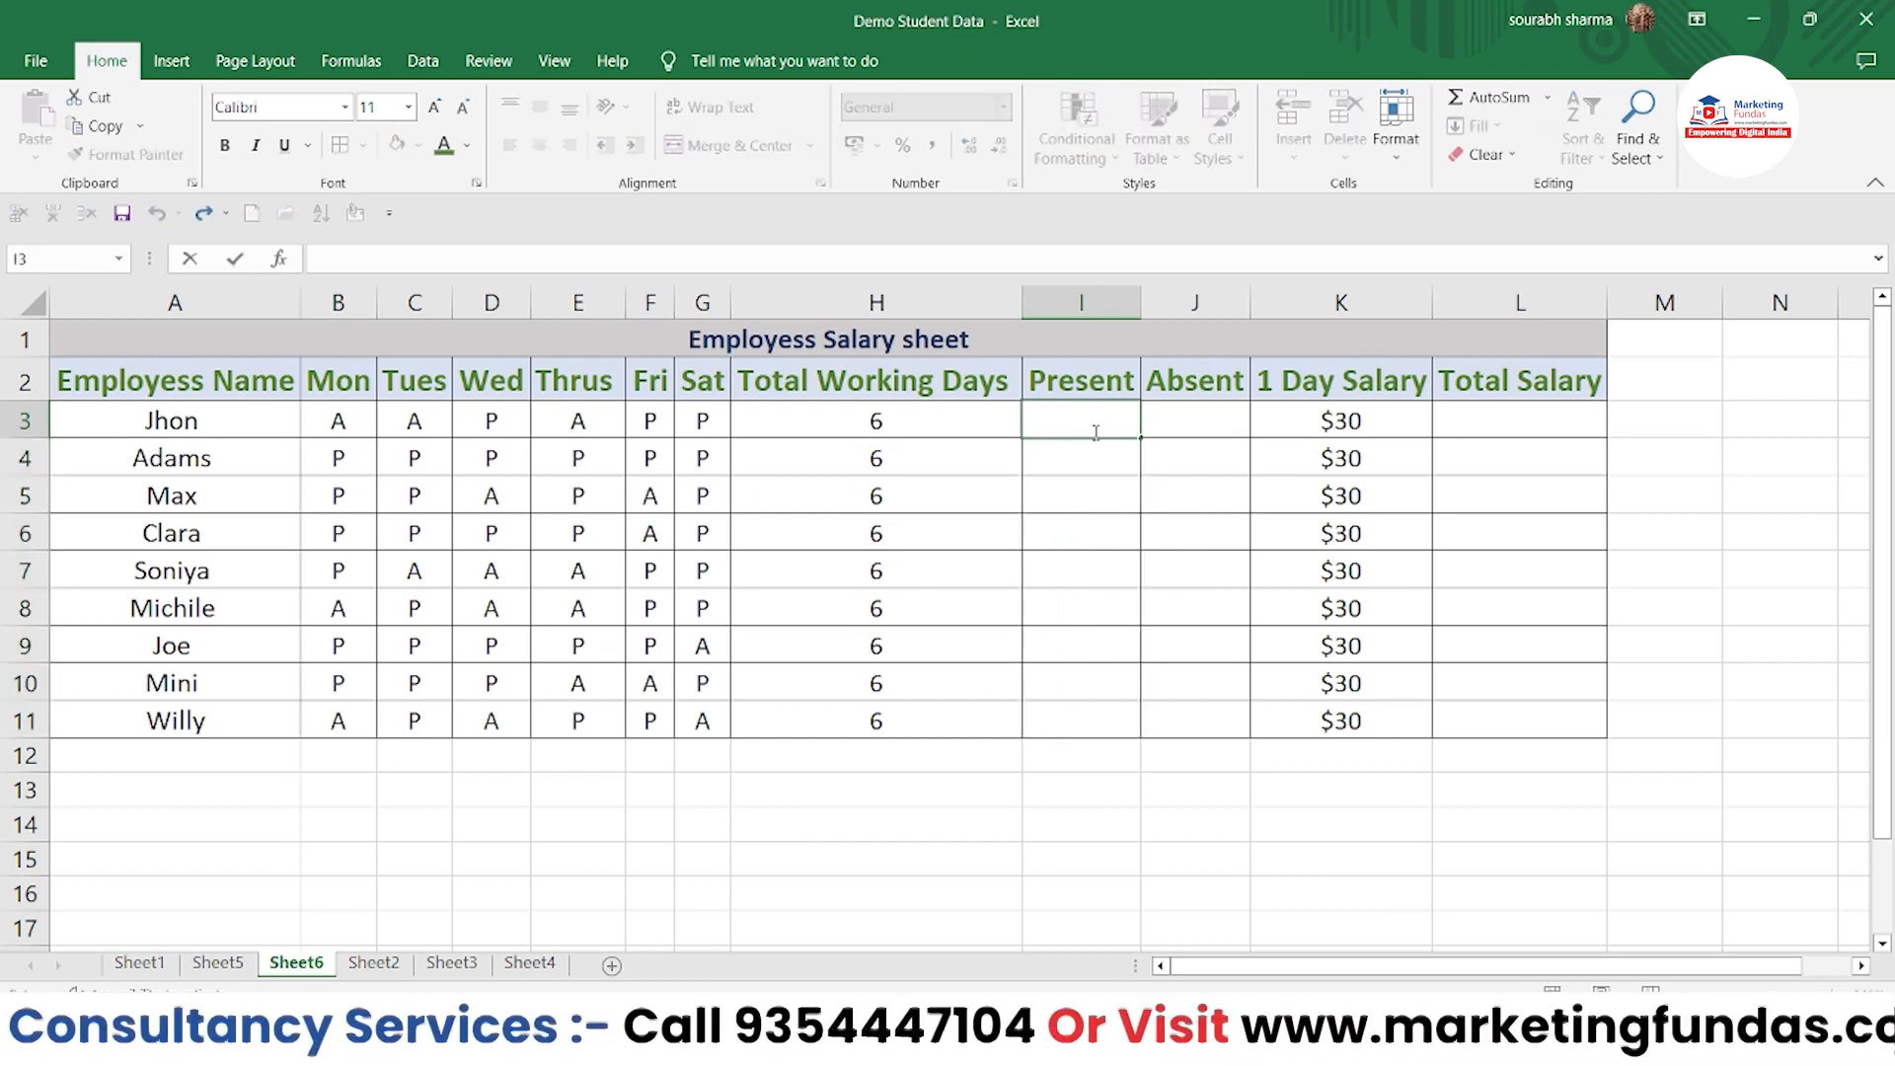
pyautogui.write('=')
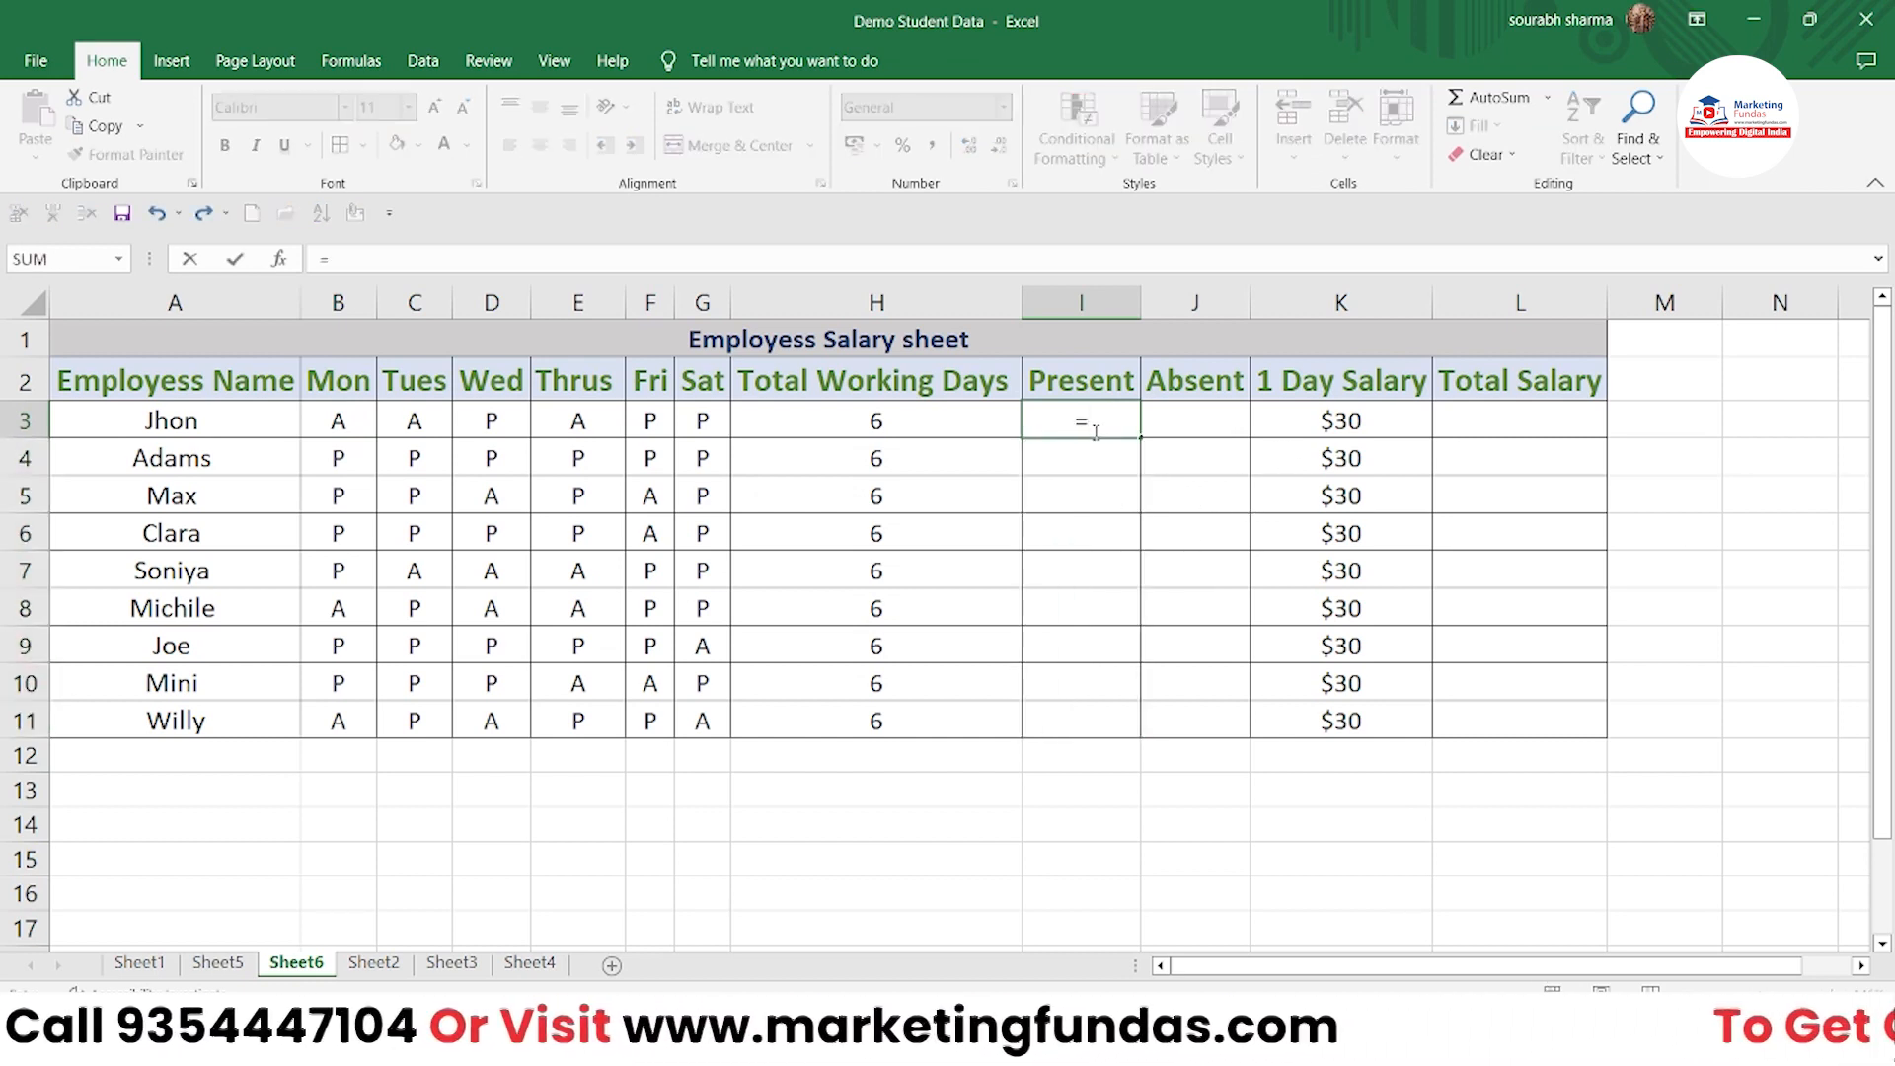
pyautogui.write('countif(')
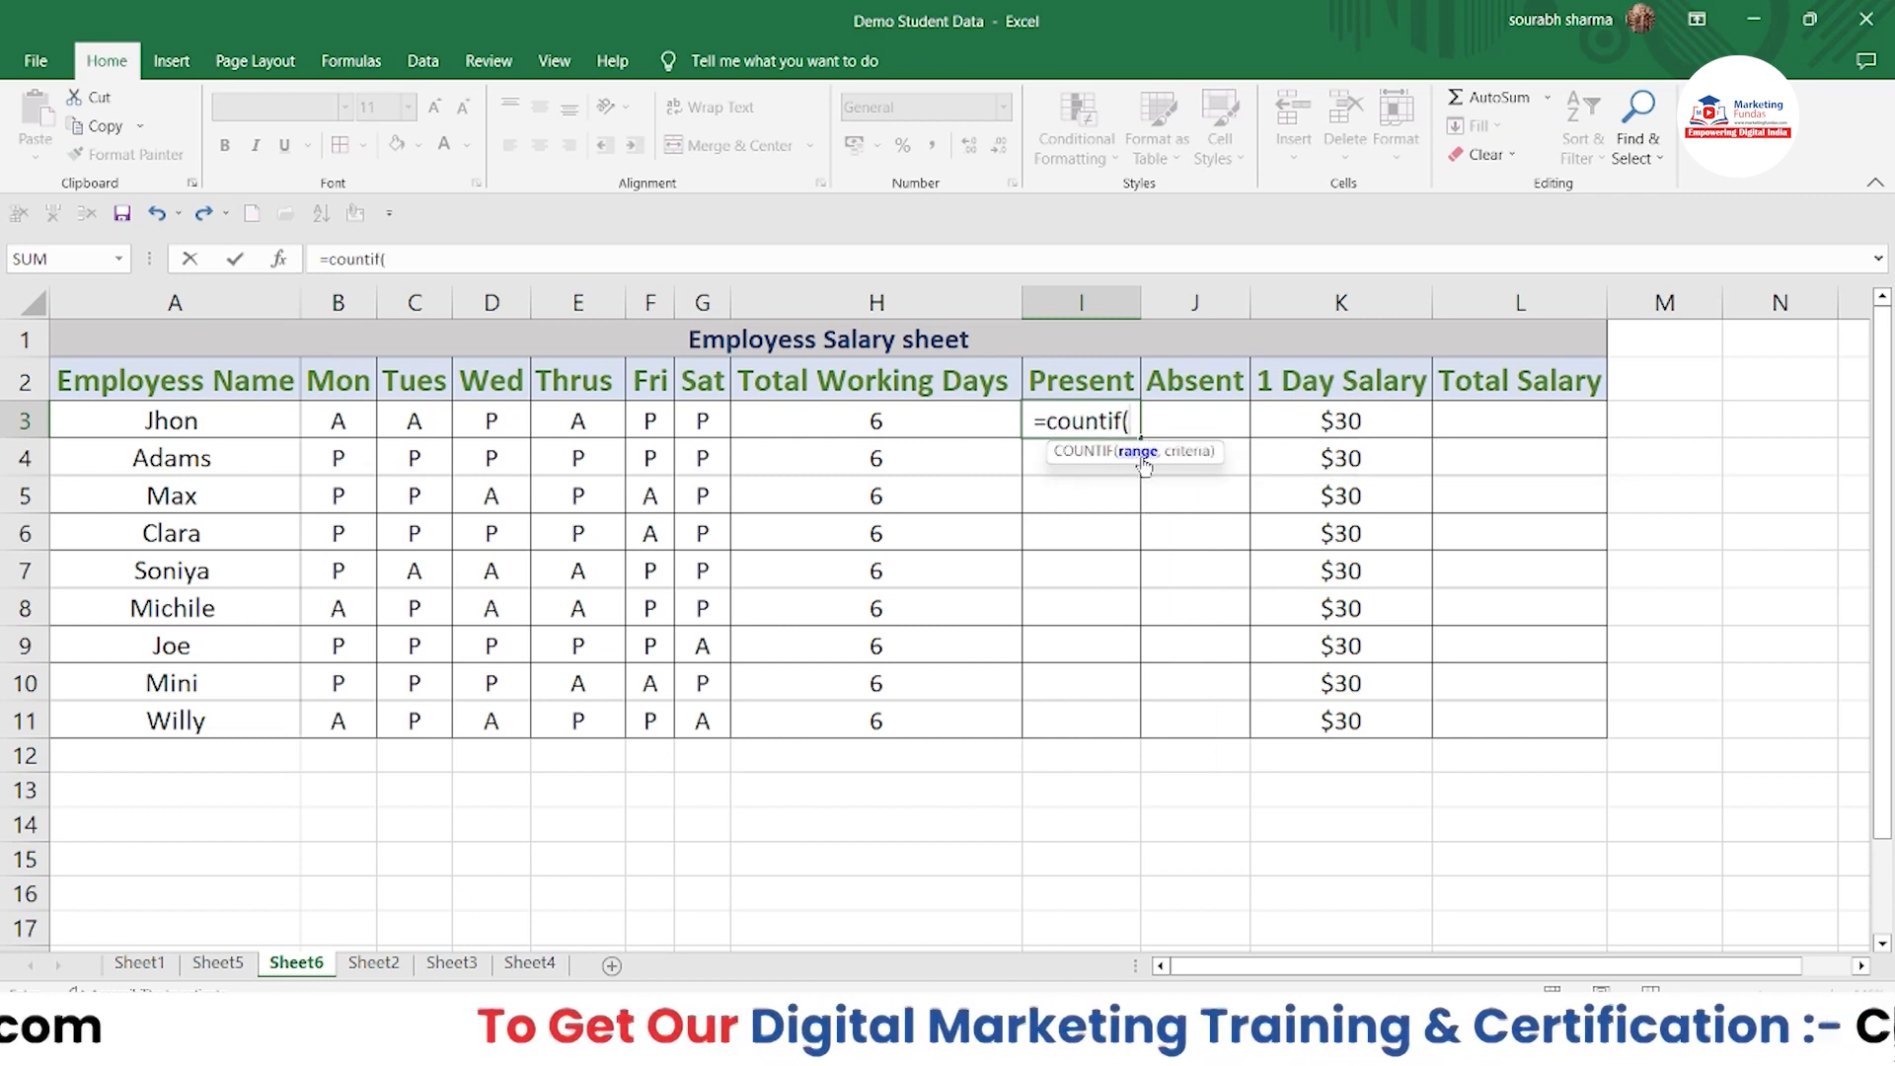
pyautogui.click(347, 423)
pyautogui.moveTo(350, 422); pyautogui.dragTo(701, 422)
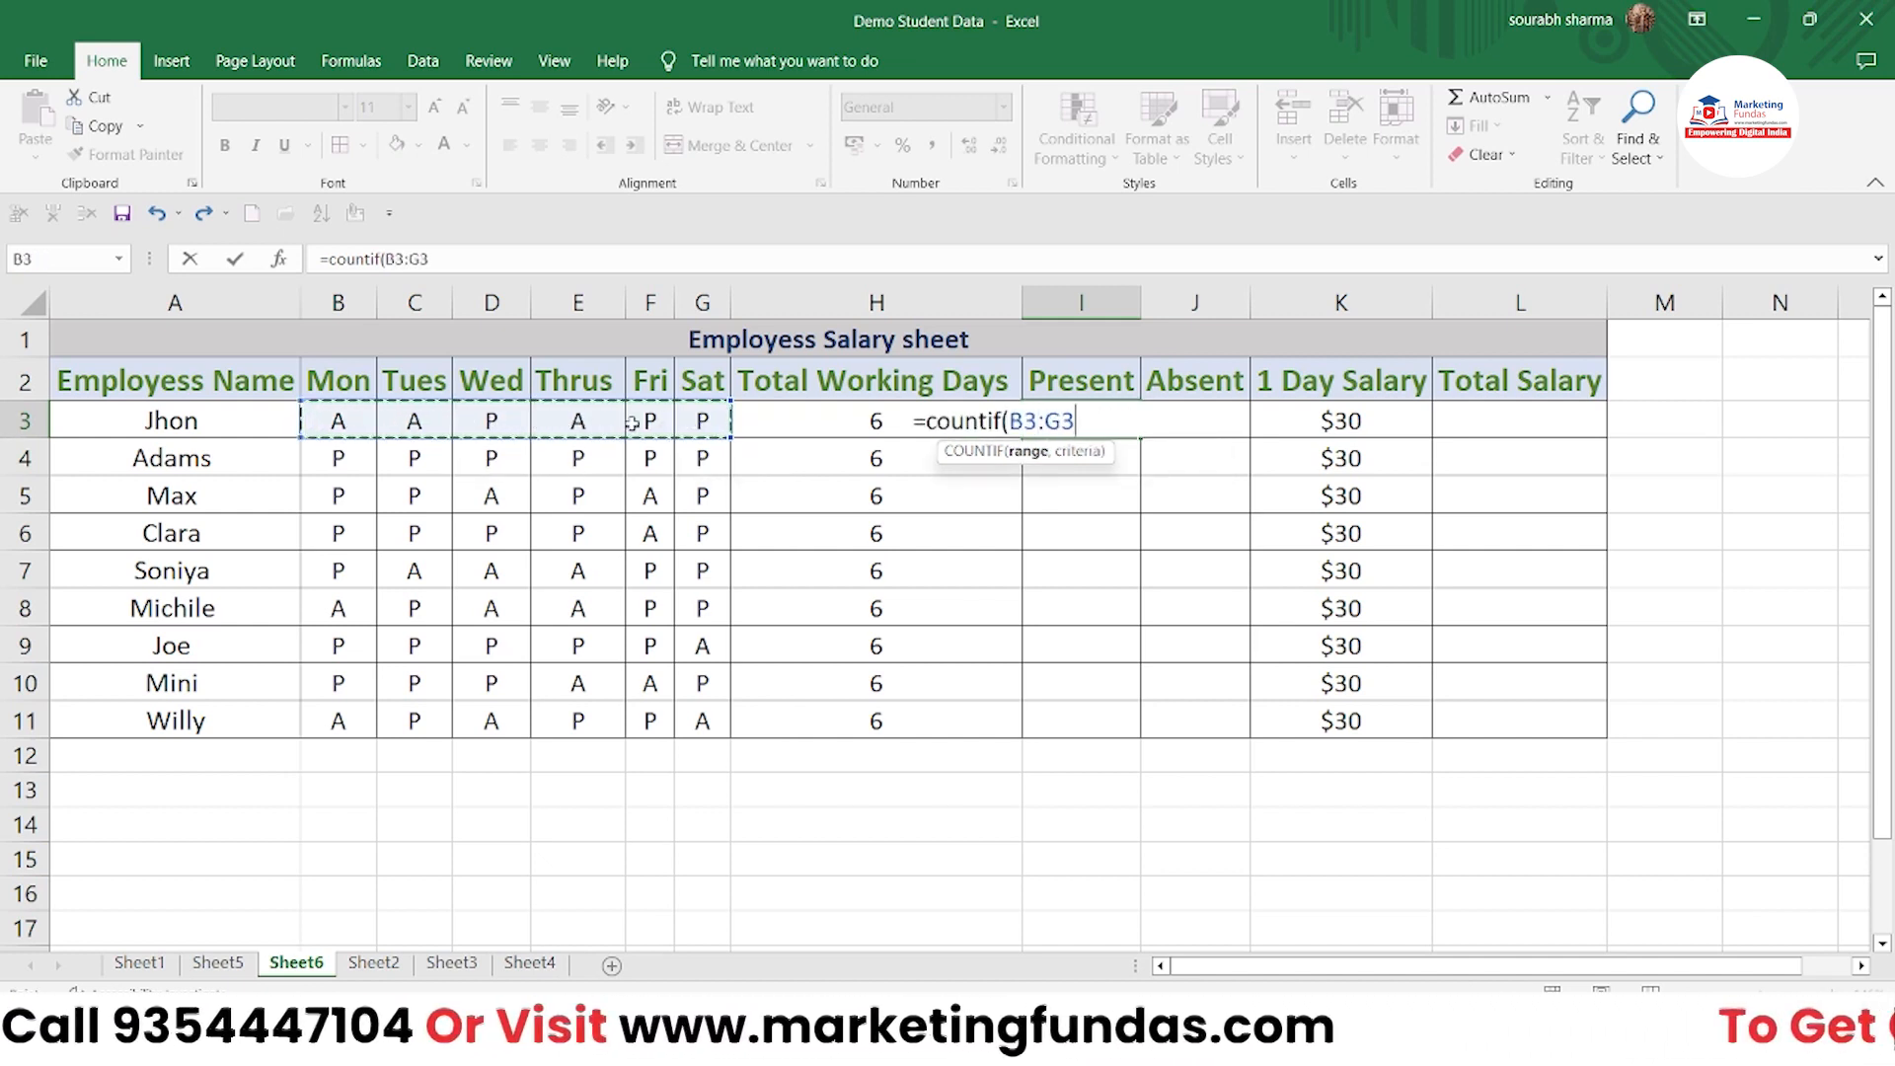
pyautogui.write(',')
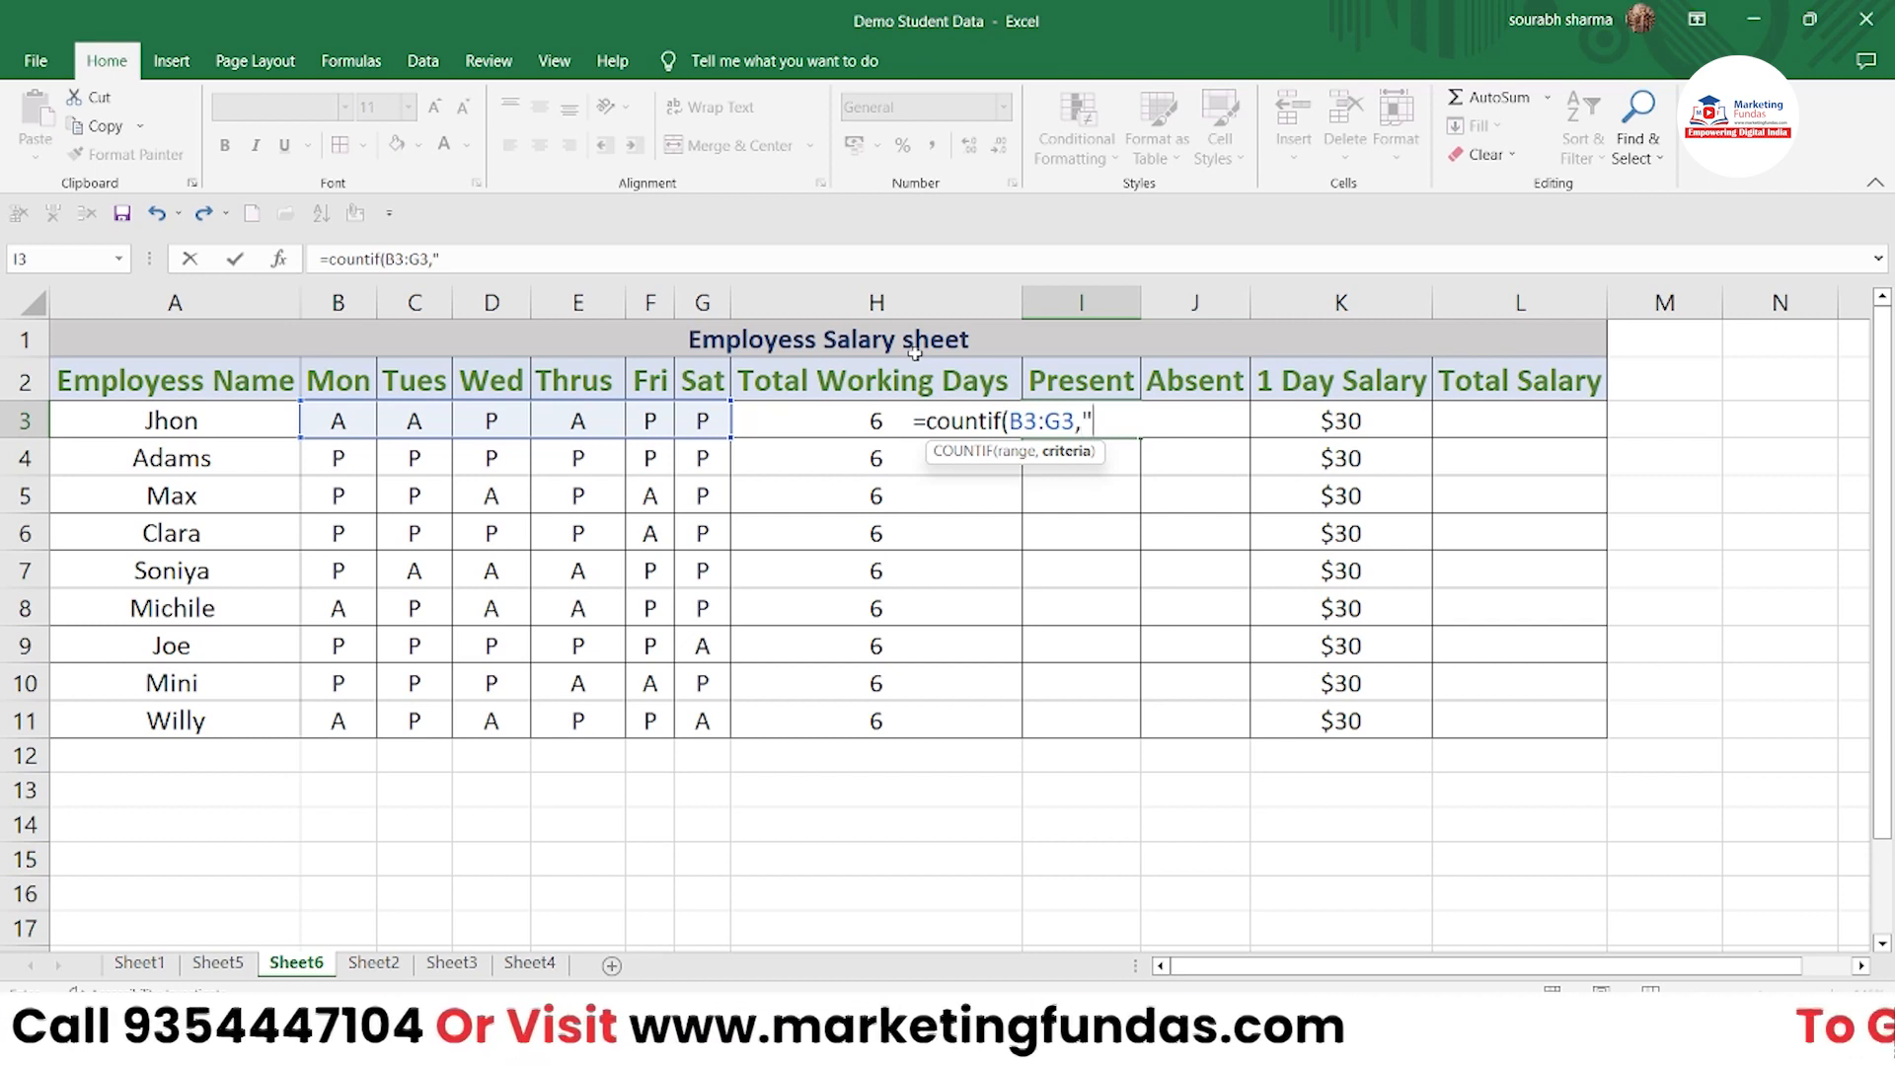
pyautogui.write('P')
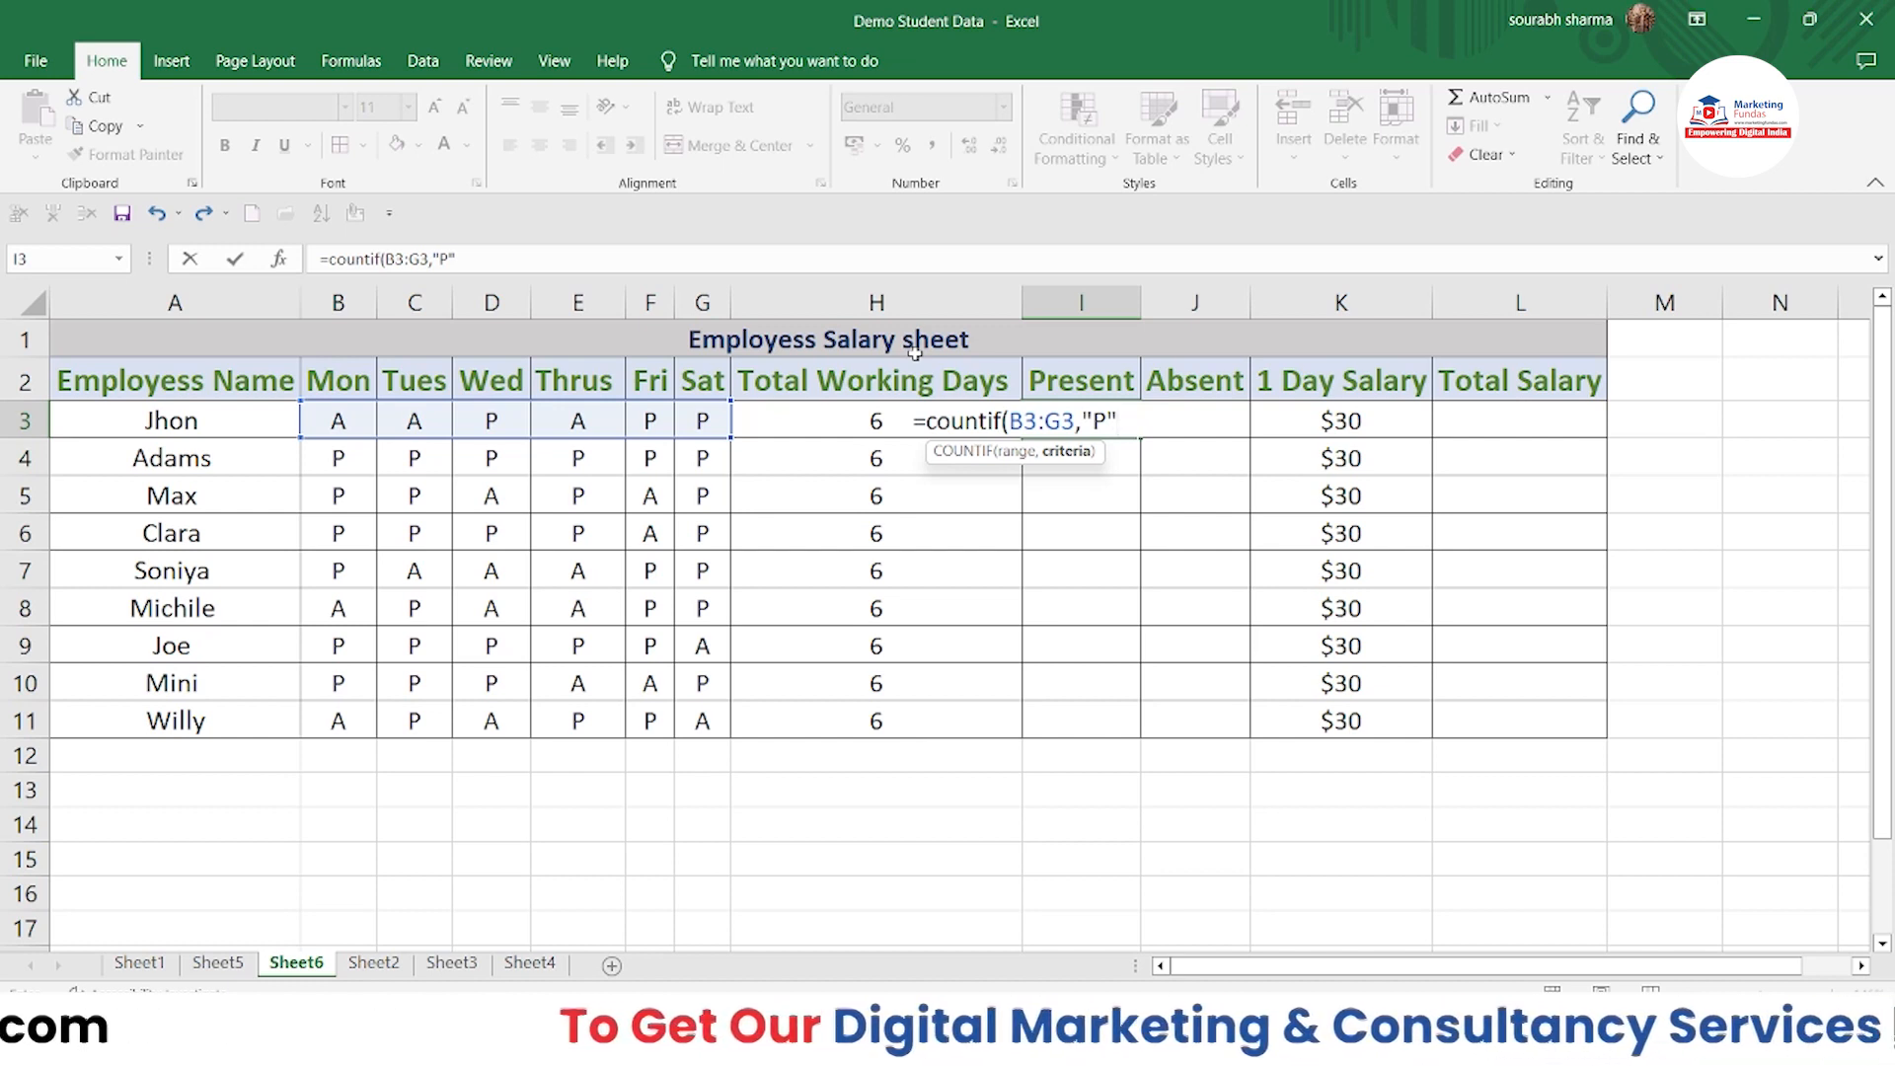
pyautogui.write('")')
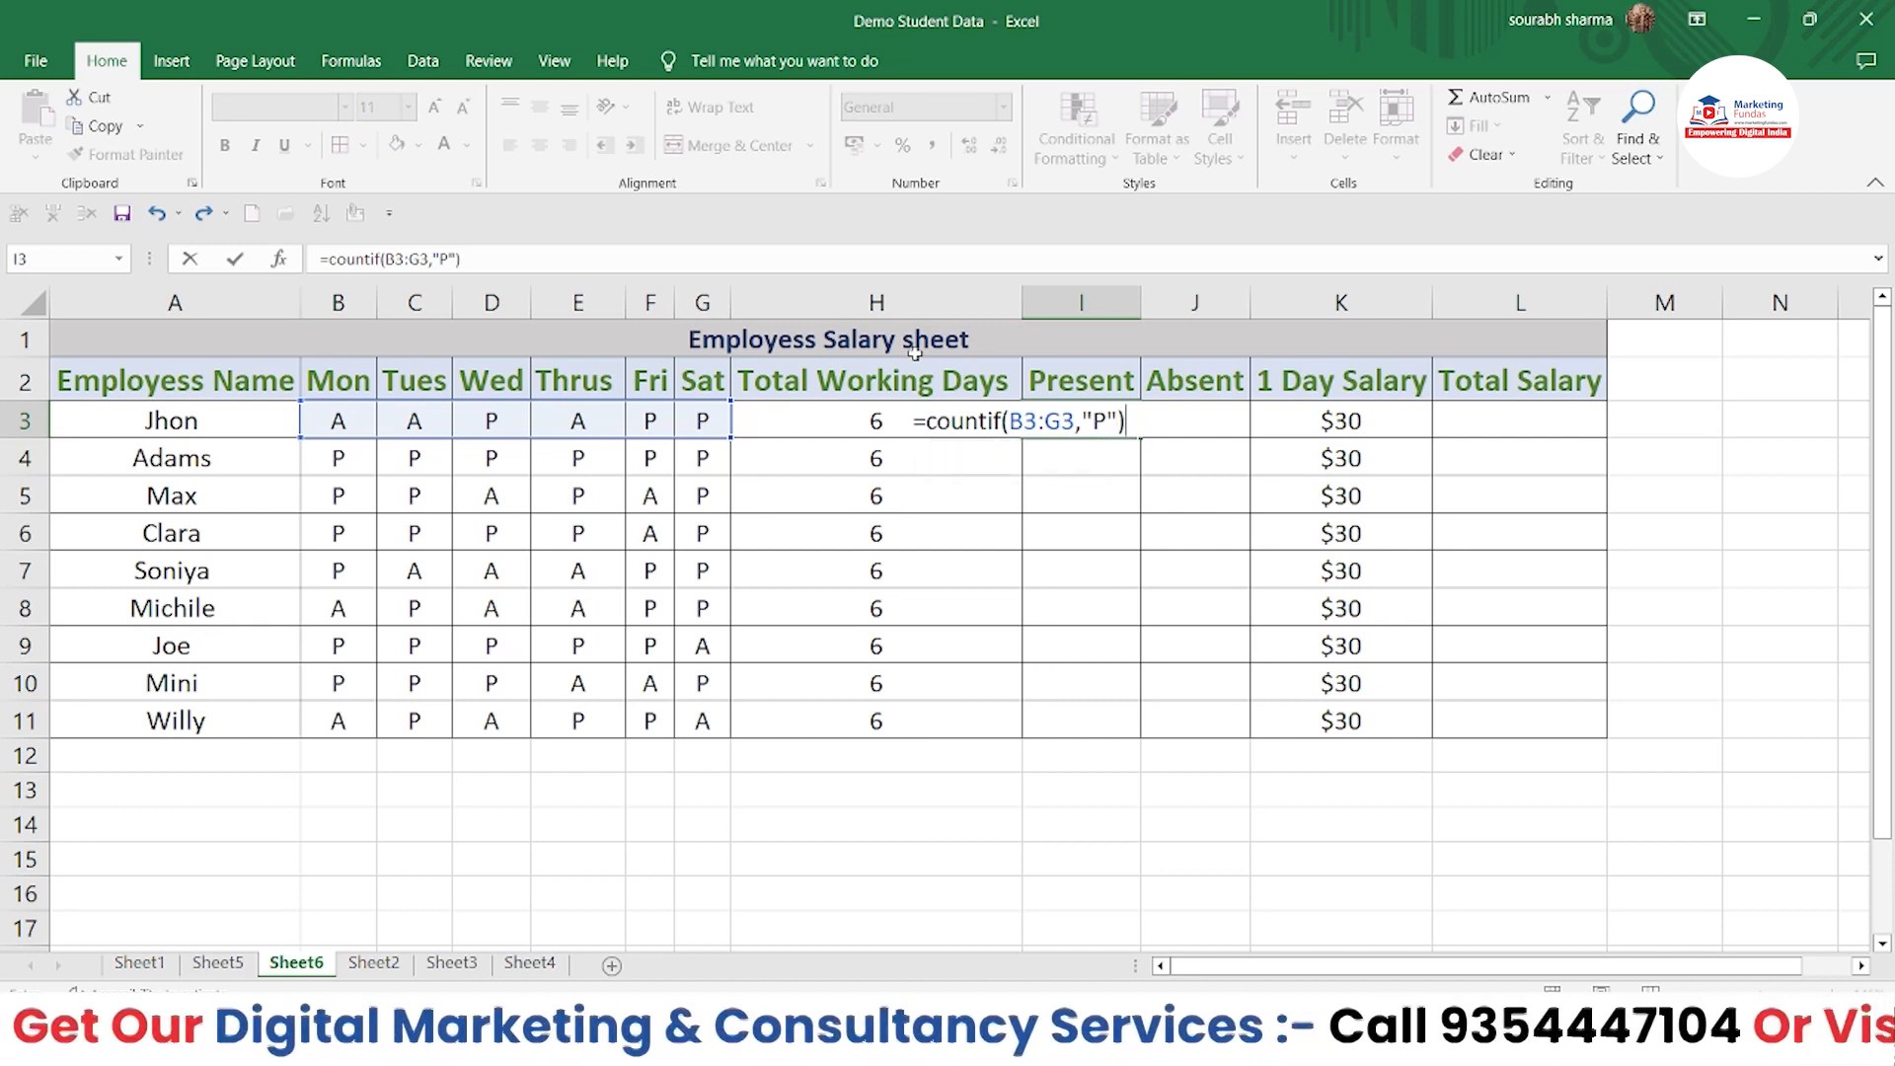
pyautogui.press('Return')
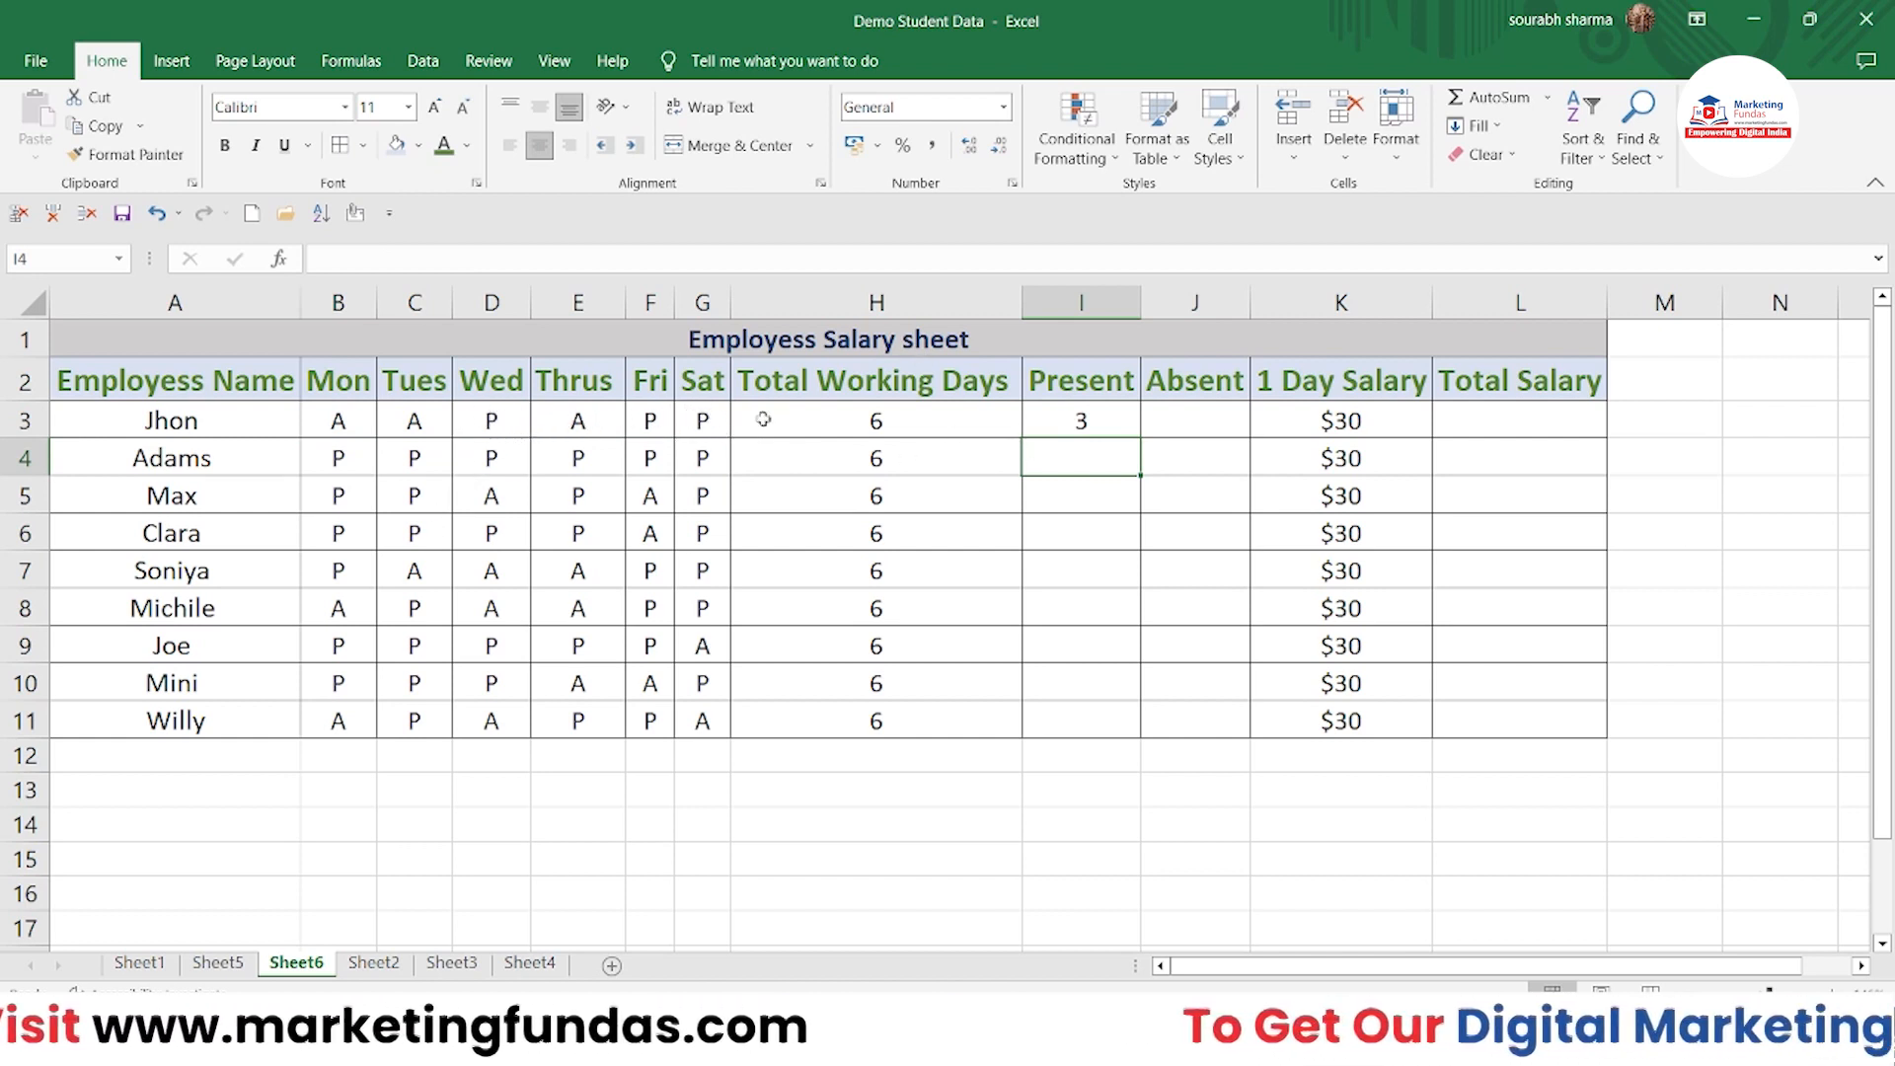
# Fill the COUNTIF formula from I3 down to I11 and review the Present column
pyautogui.click(1050, 430)
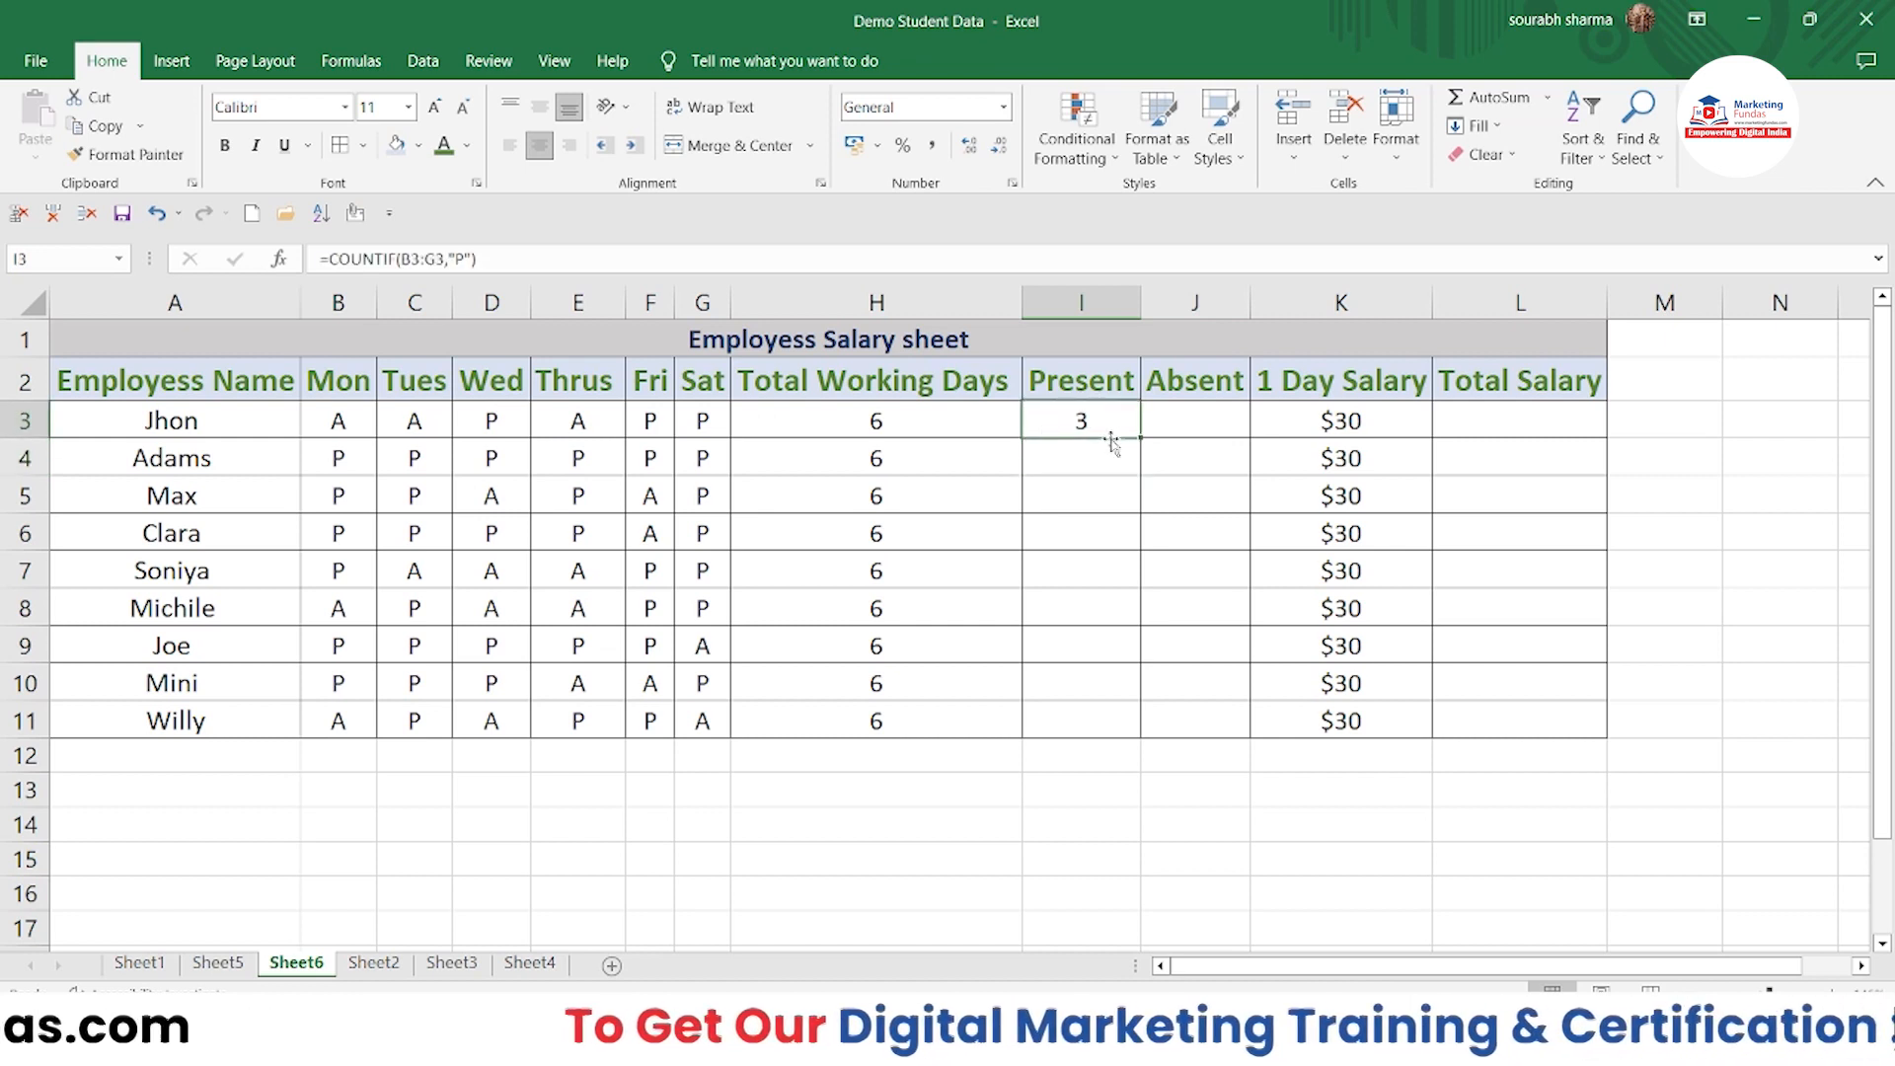
pyautogui.moveTo(1140, 450); pyautogui.dragTo(1148, 727)
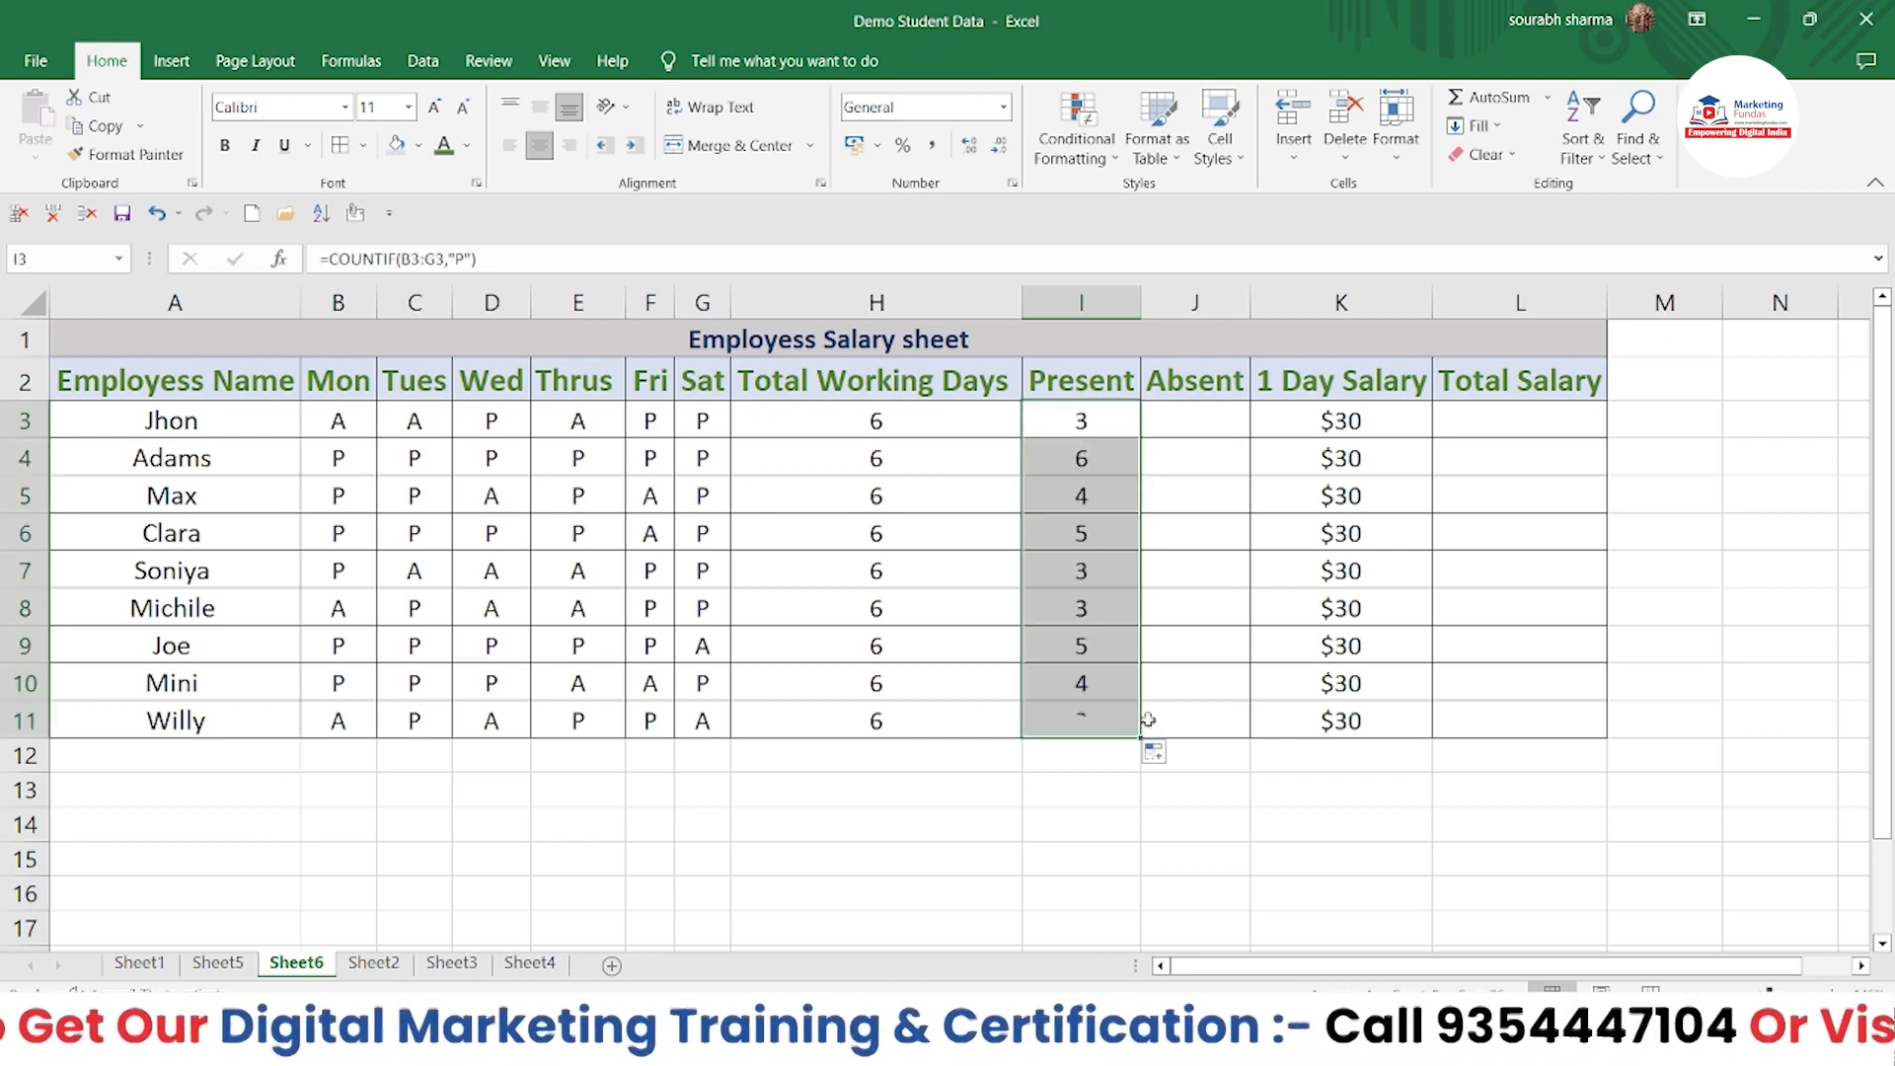
pyautogui.click(1136, 844)
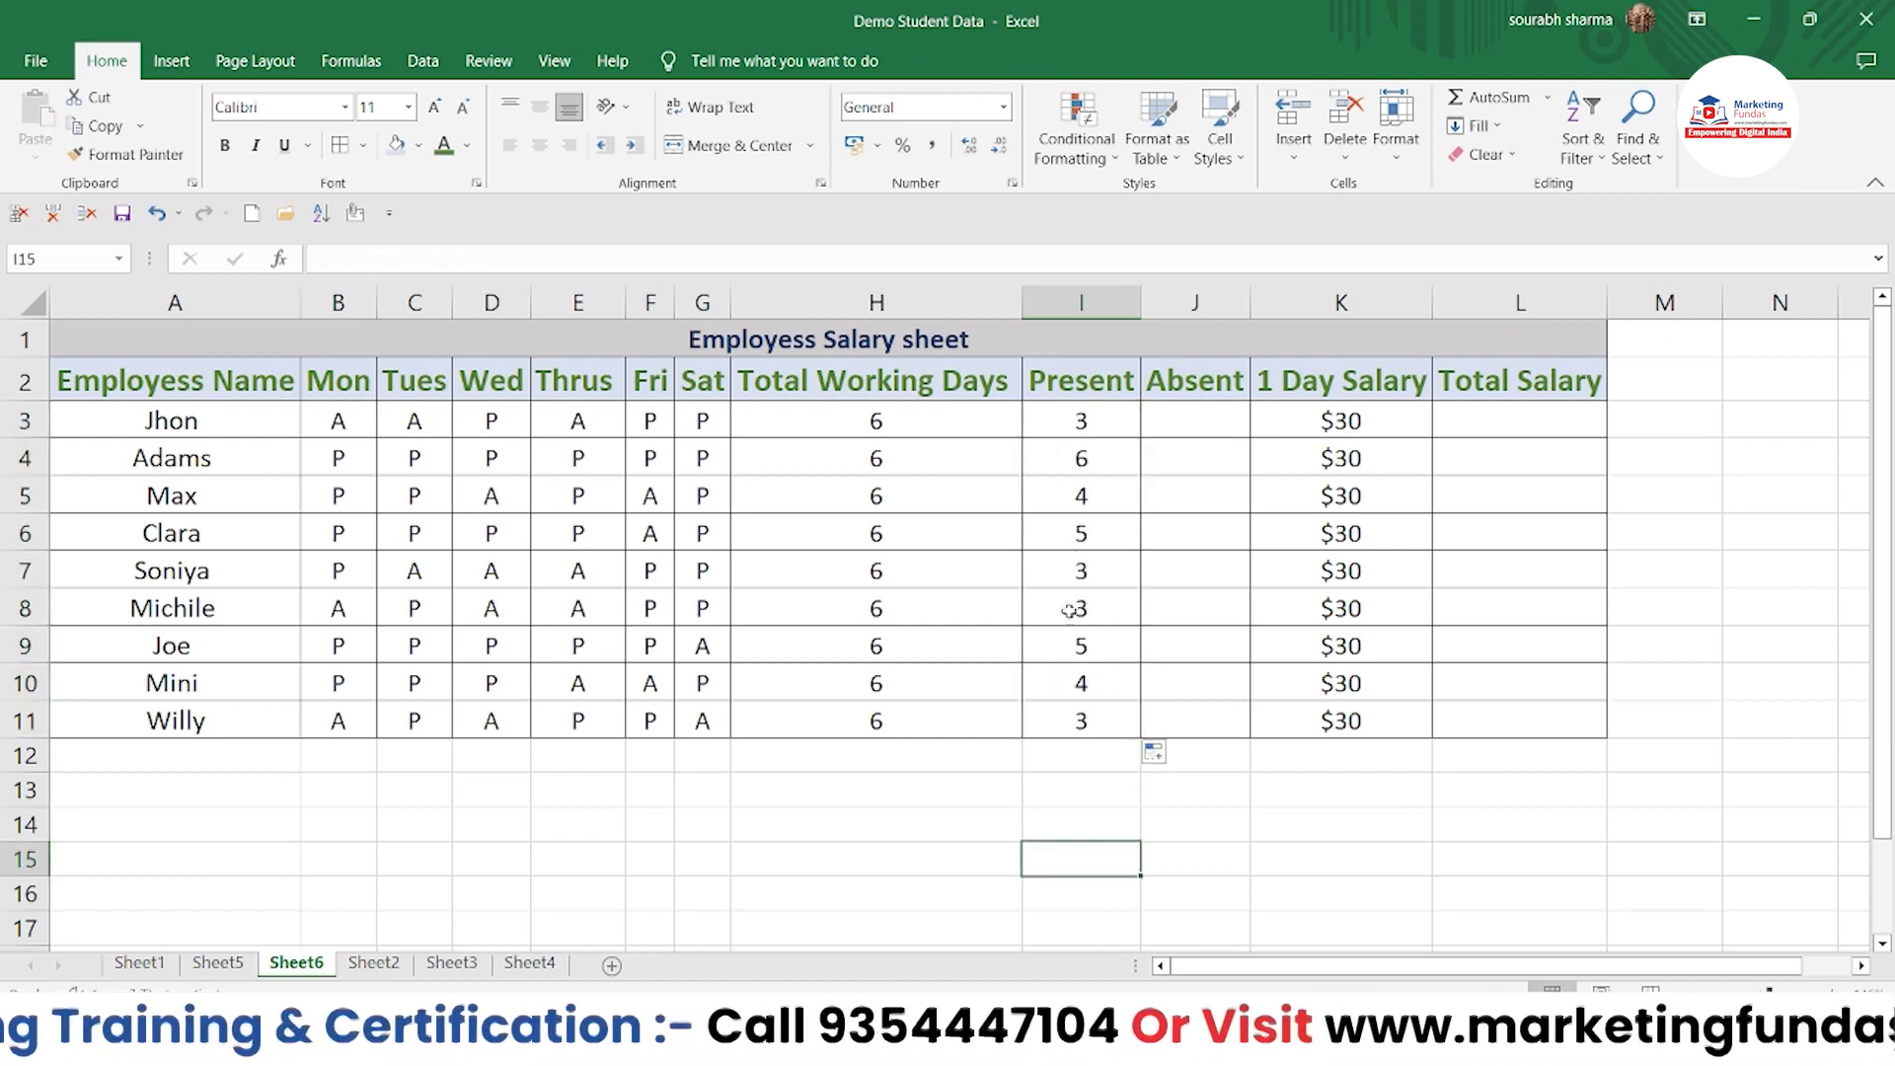
pyautogui.click(1059, 772)
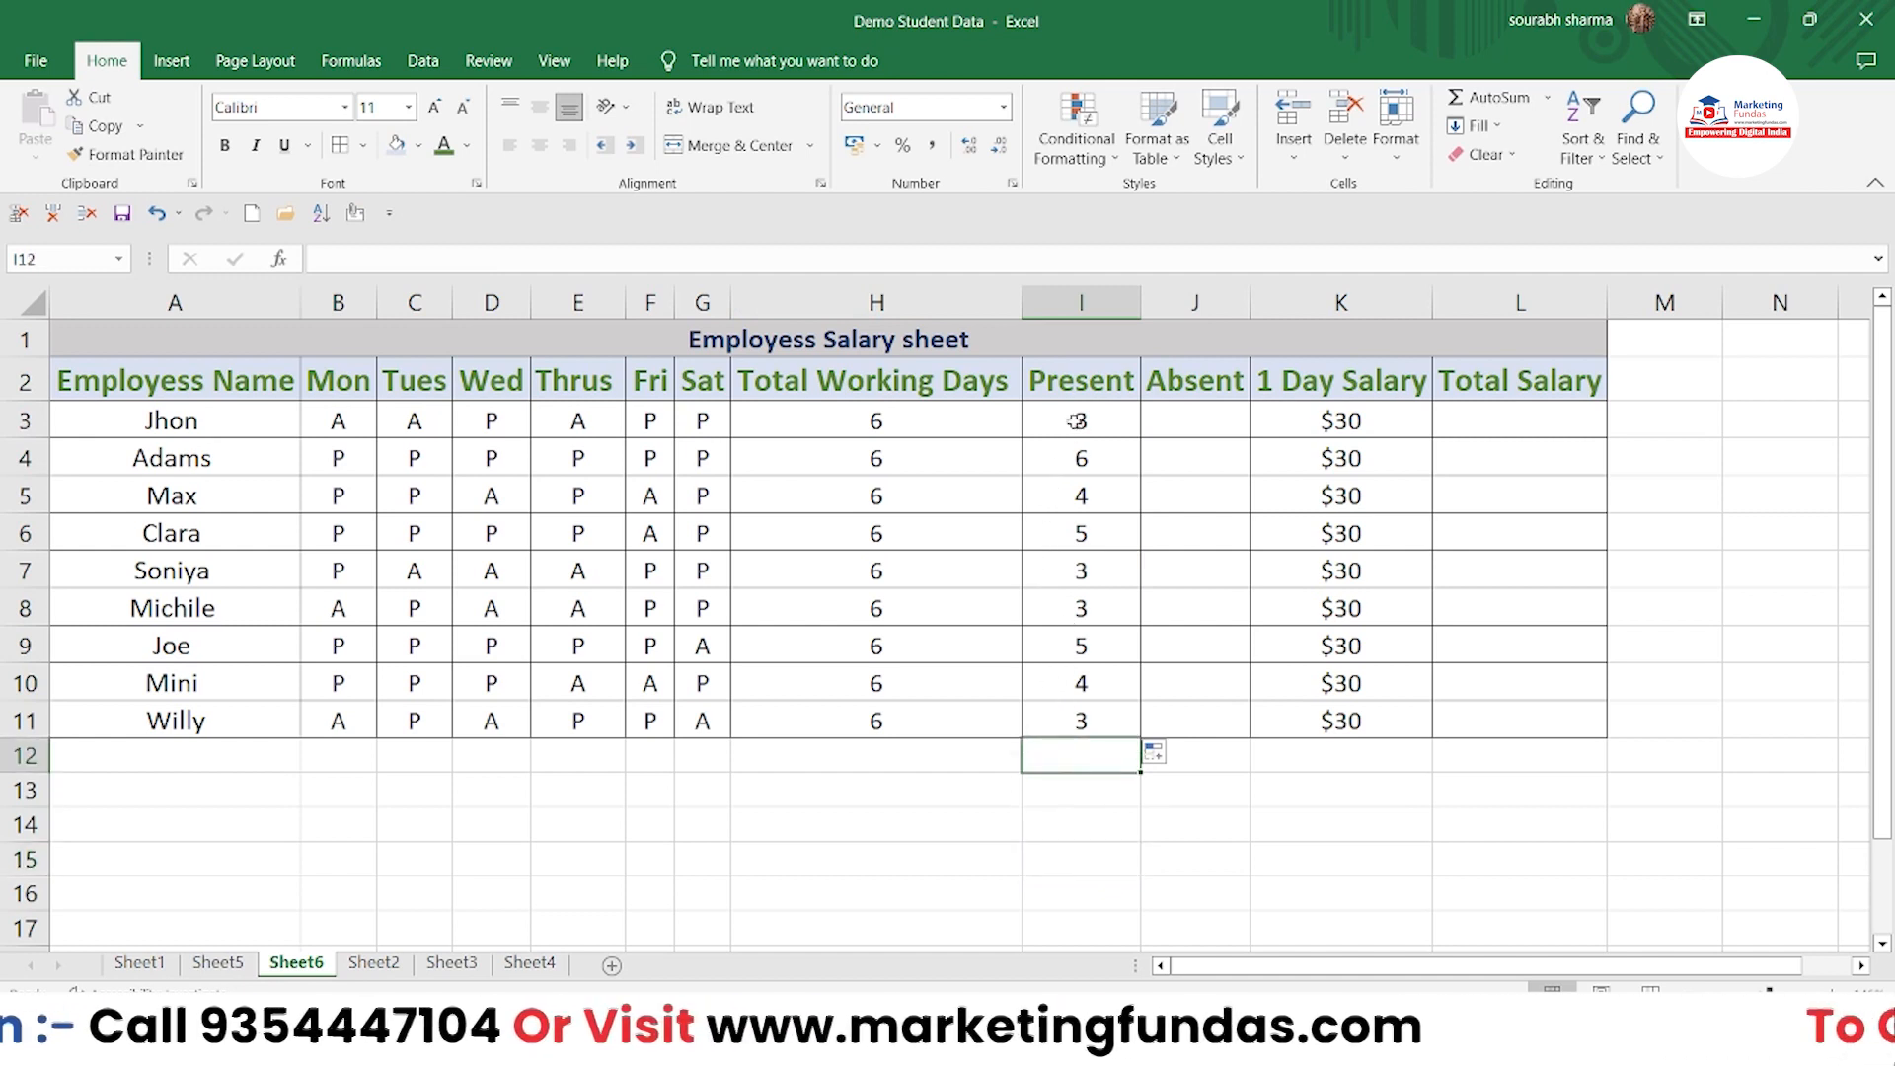
pyautogui.doubleClick(1409, 766)
pyautogui.moveTo(1087, 423); pyautogui.dragTo(1089, 829)
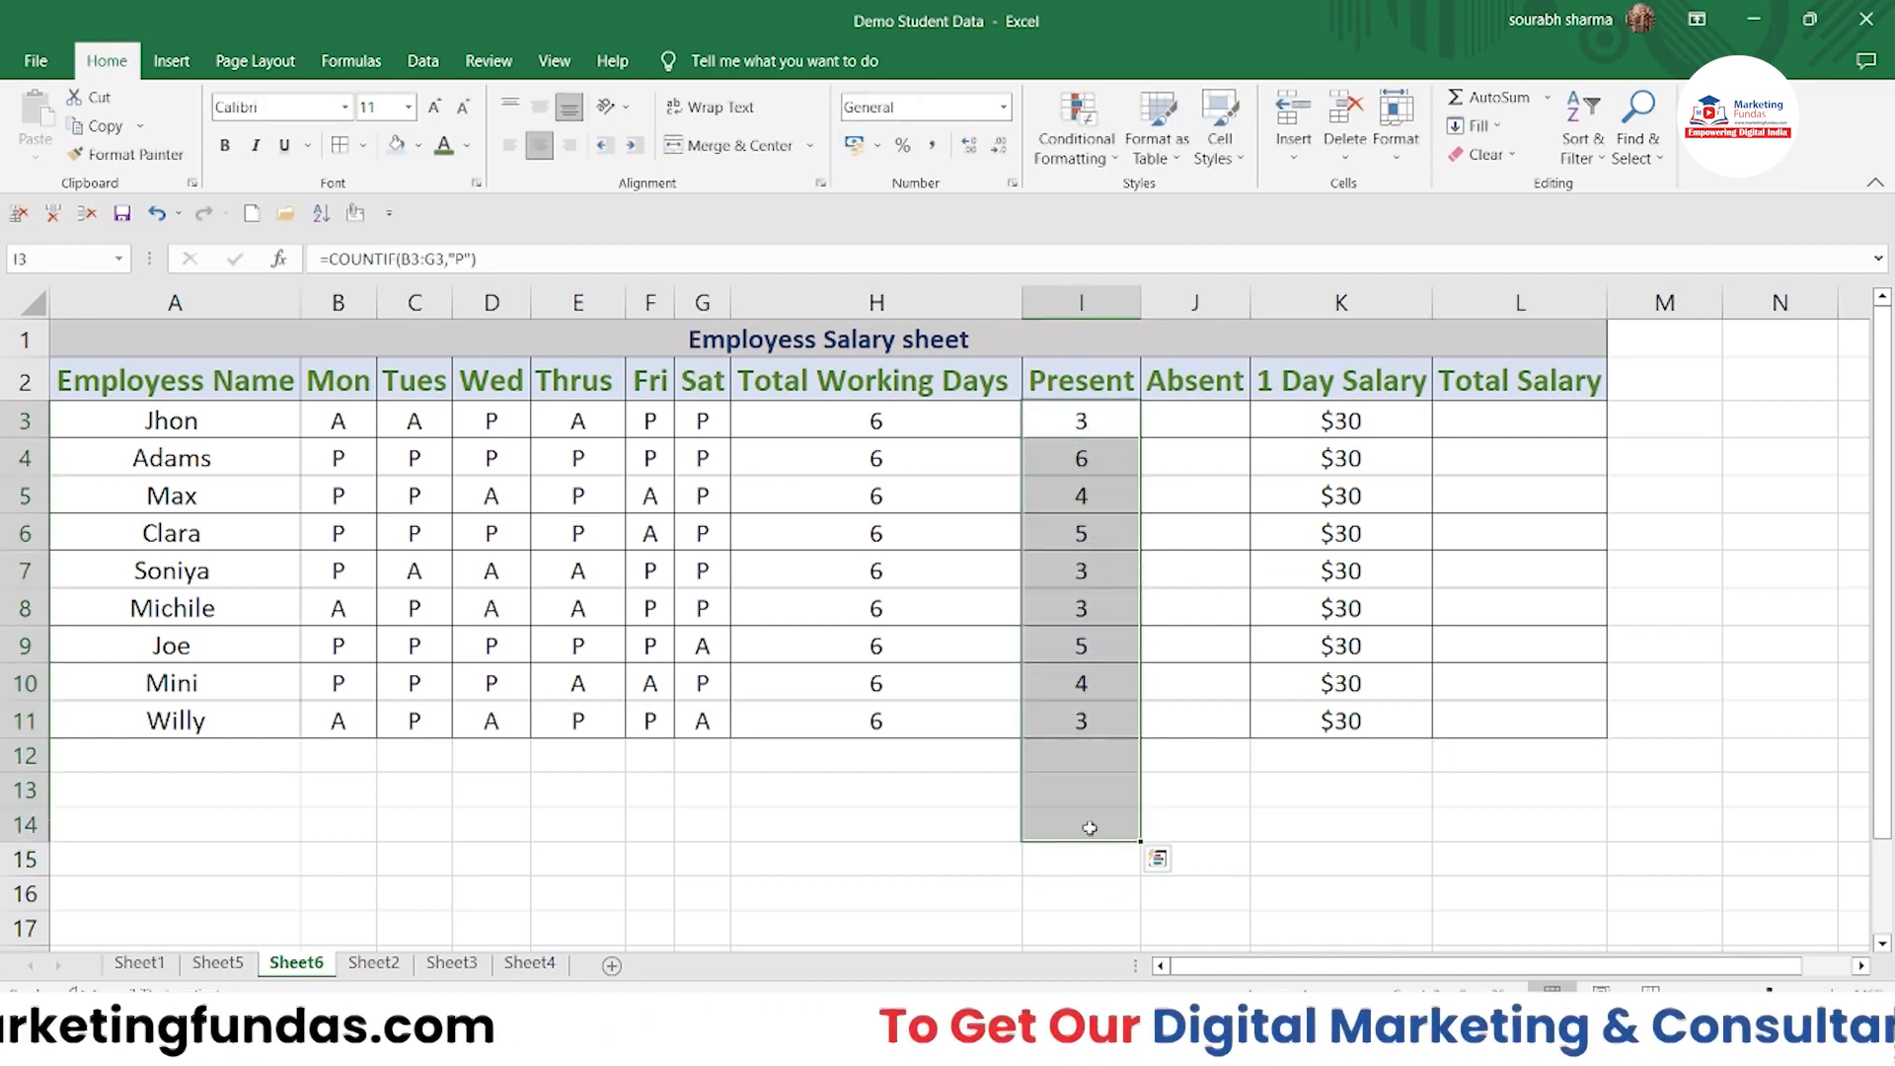
# Enter the formula =COUNTIF(B3:G3,"A") in cell J3 to count the first employee's absent days
pyautogui.click(1203, 430)
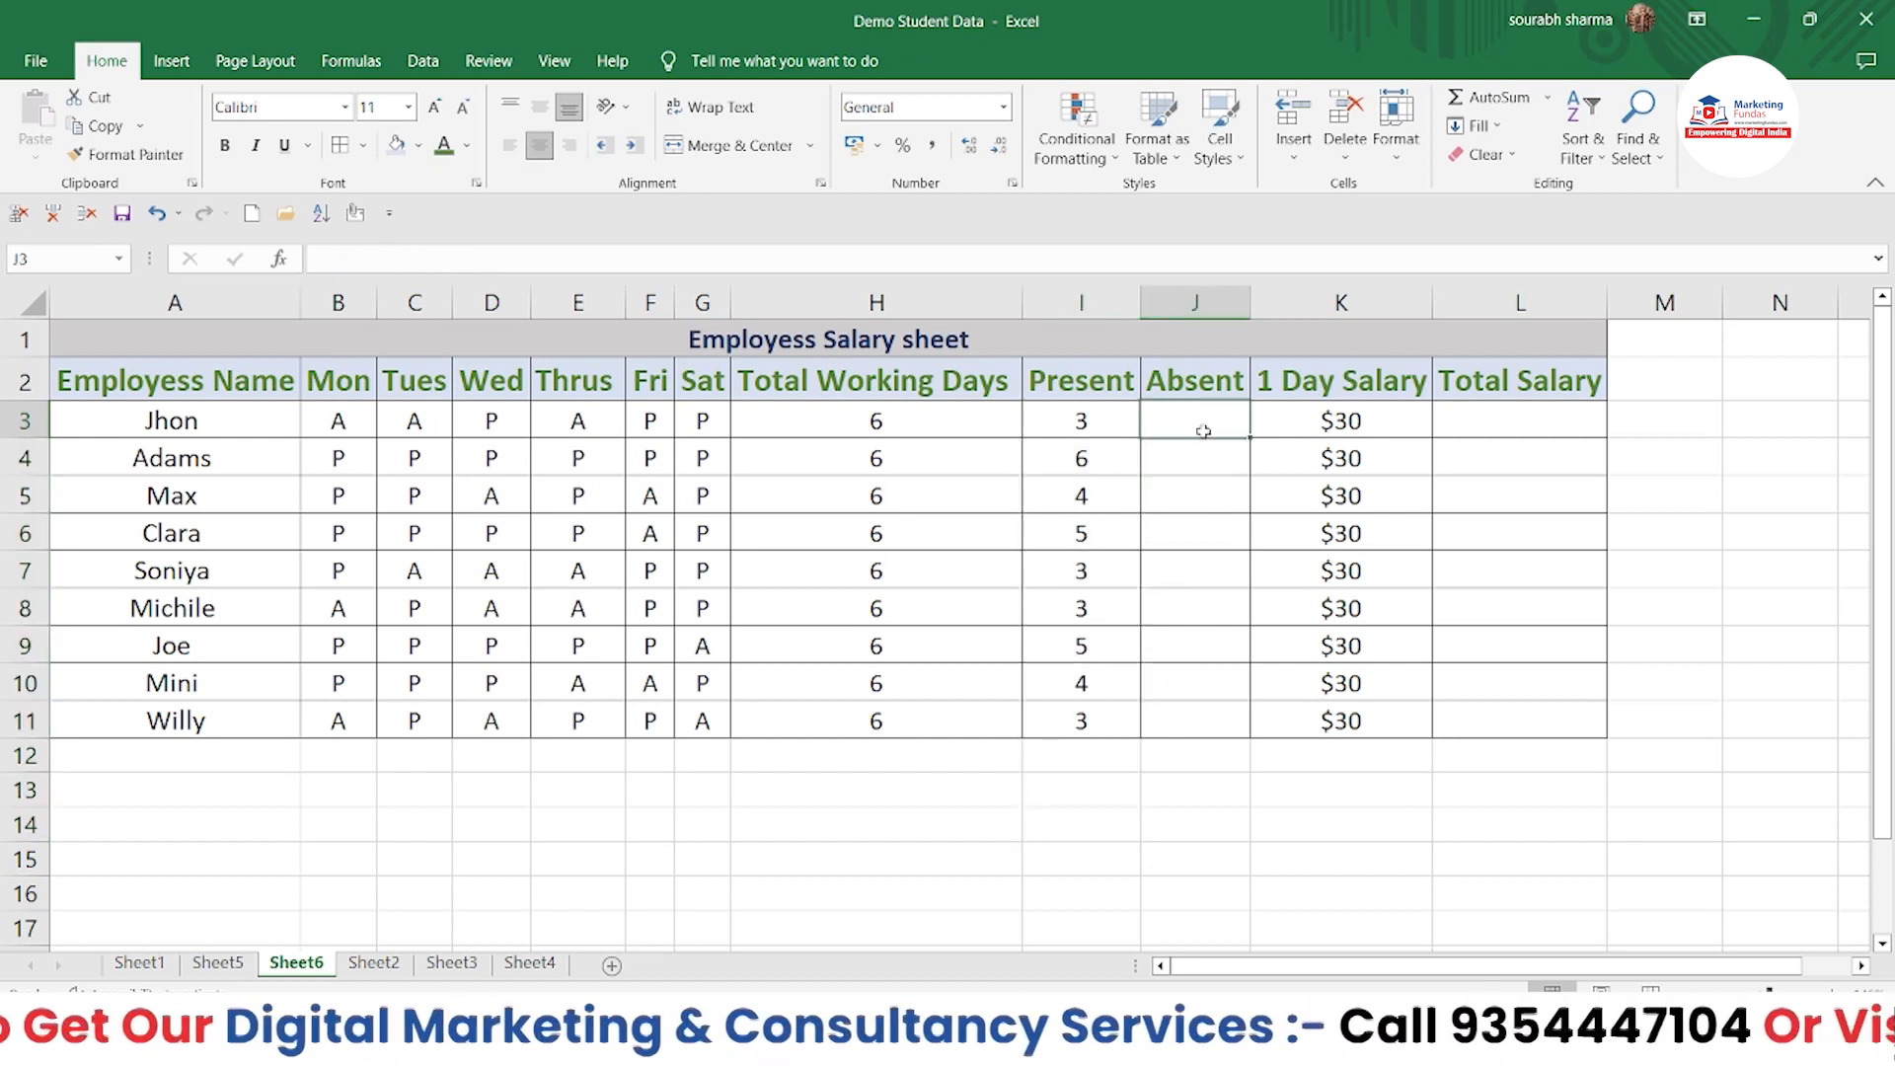
pyautogui.write('=')
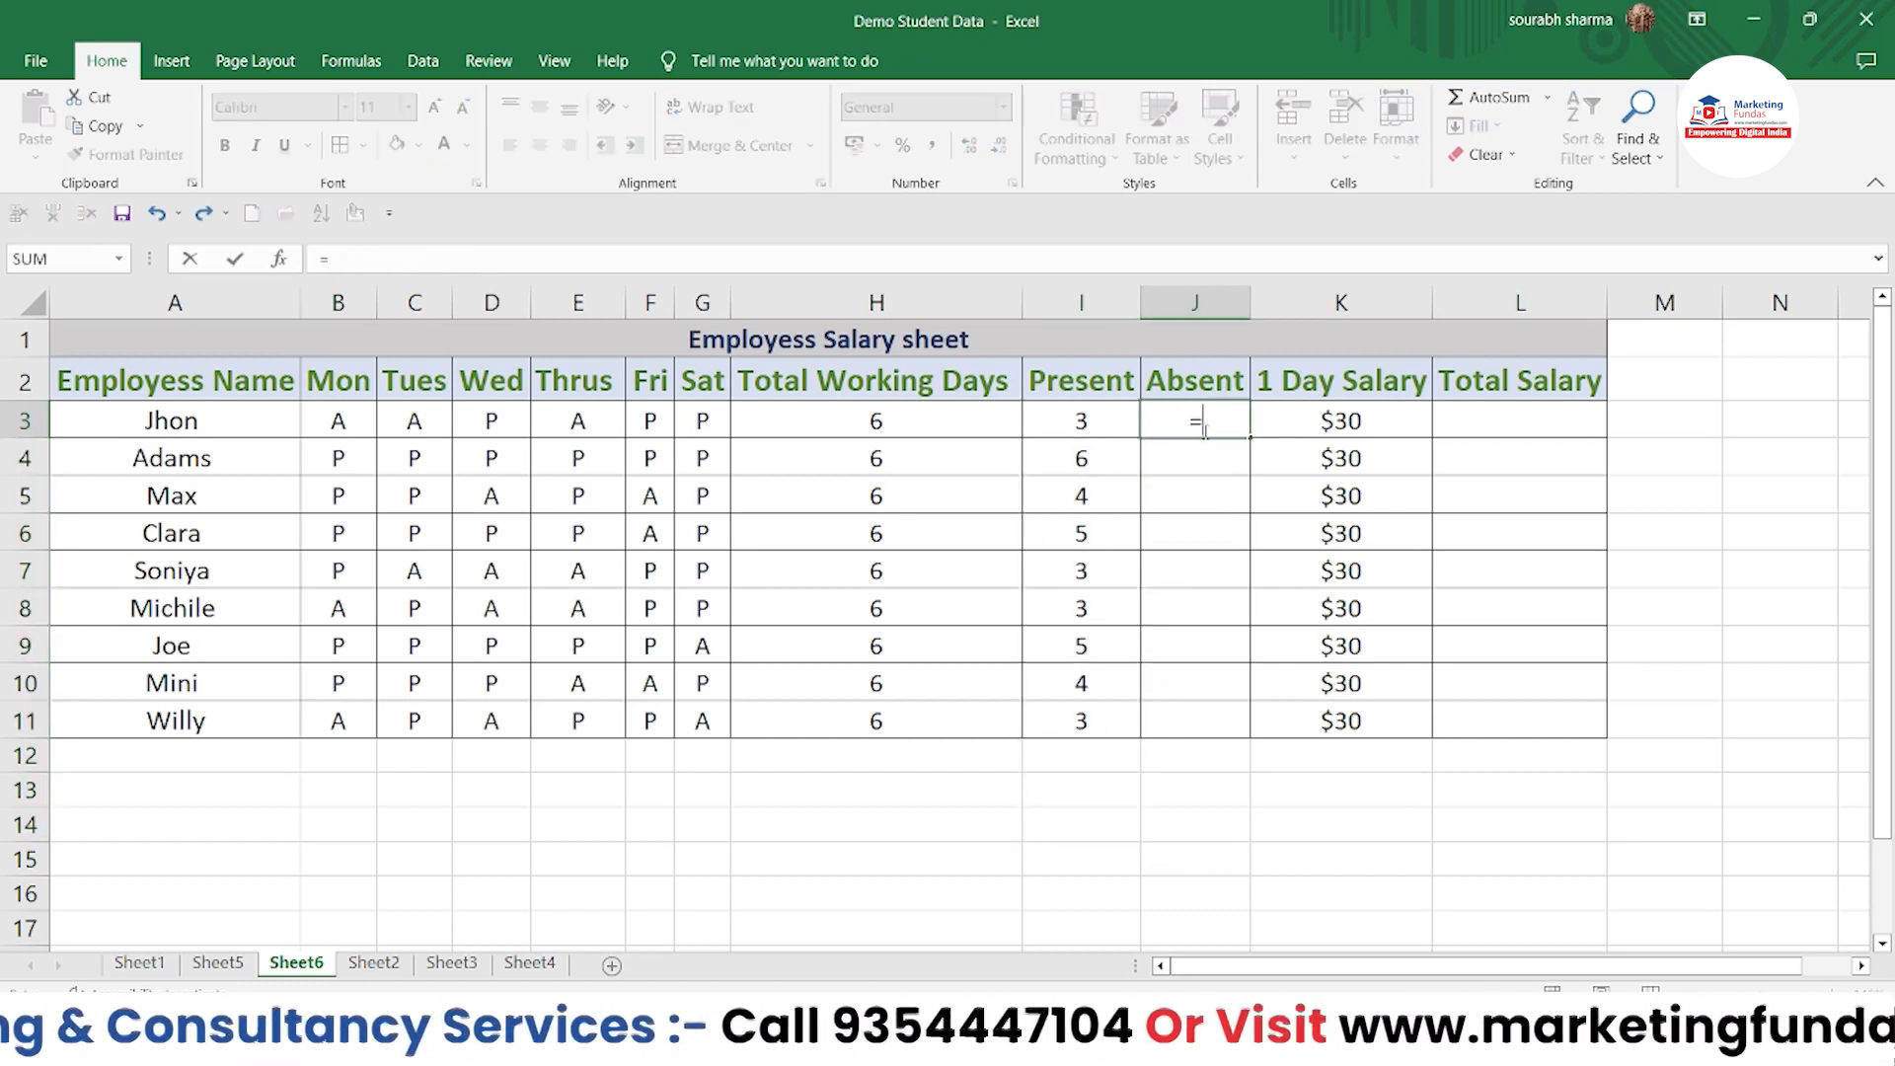
pyautogui.write('countif')
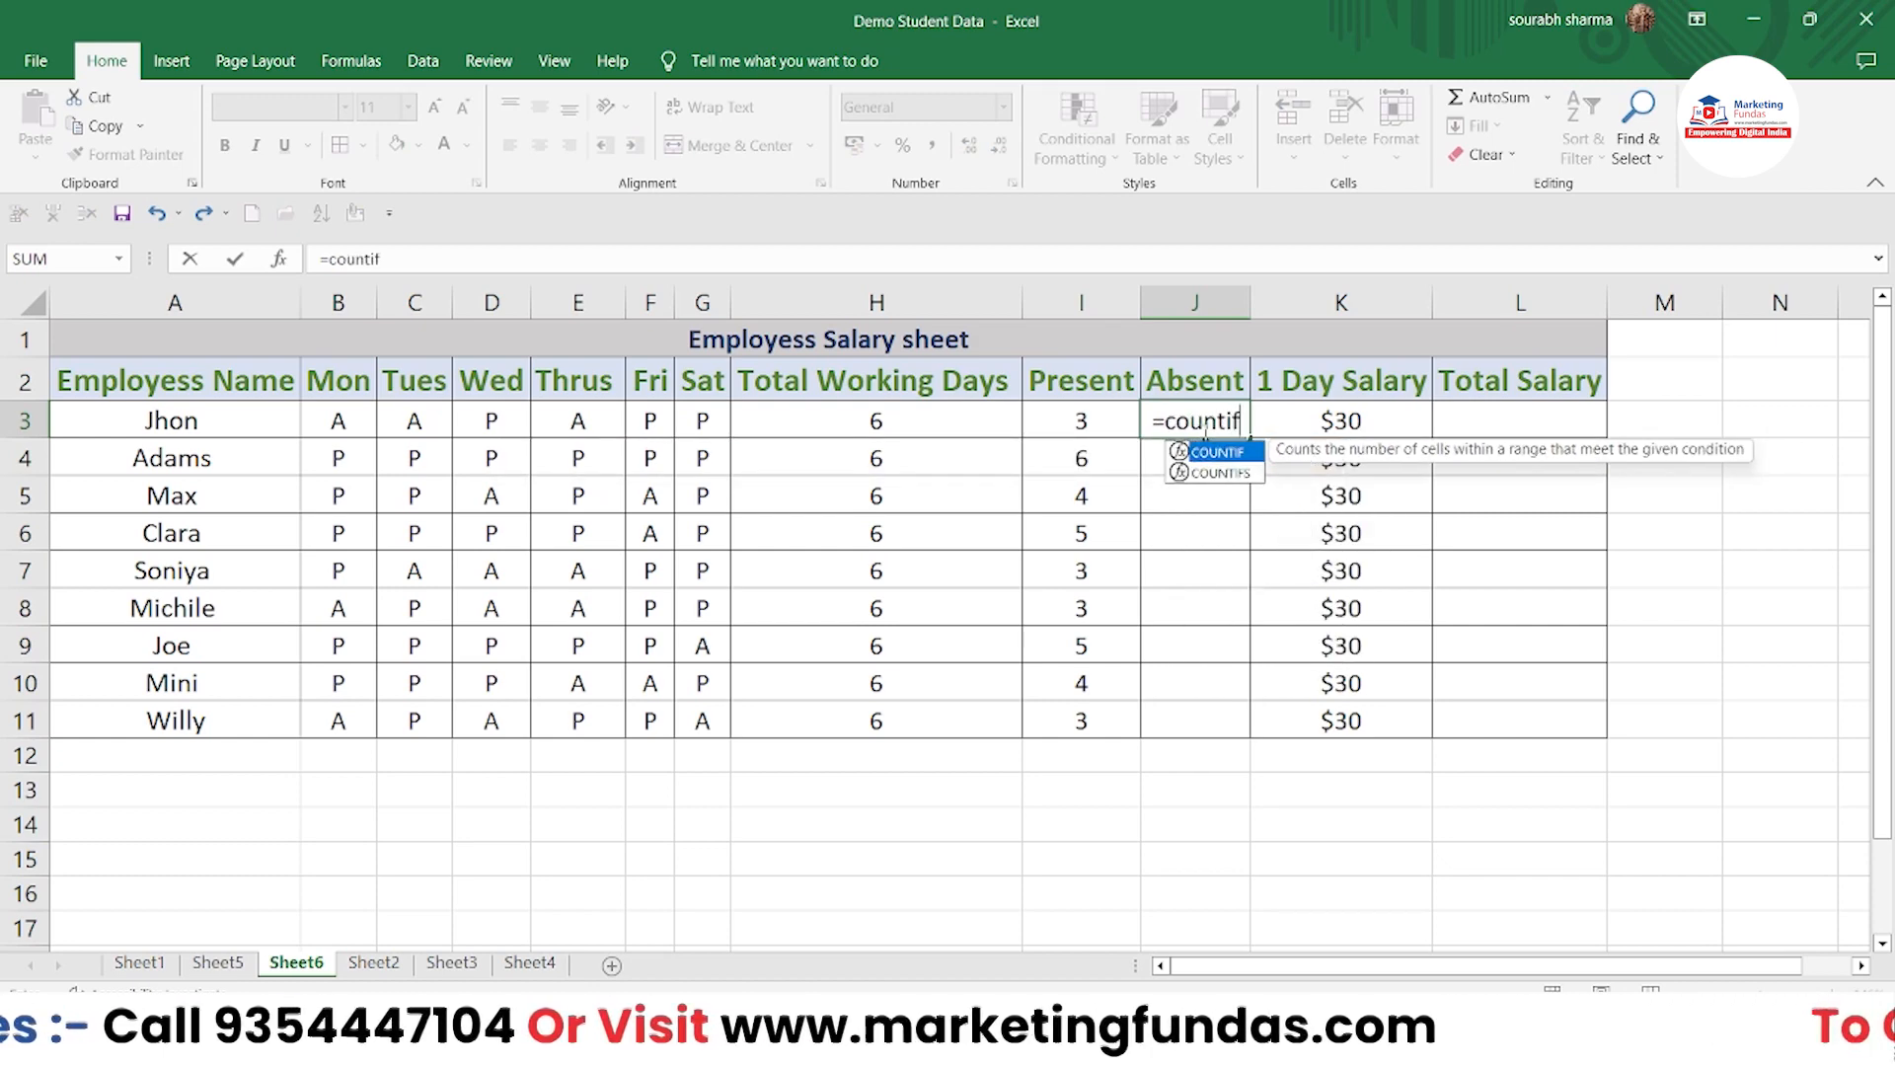
pyautogui.write('(')
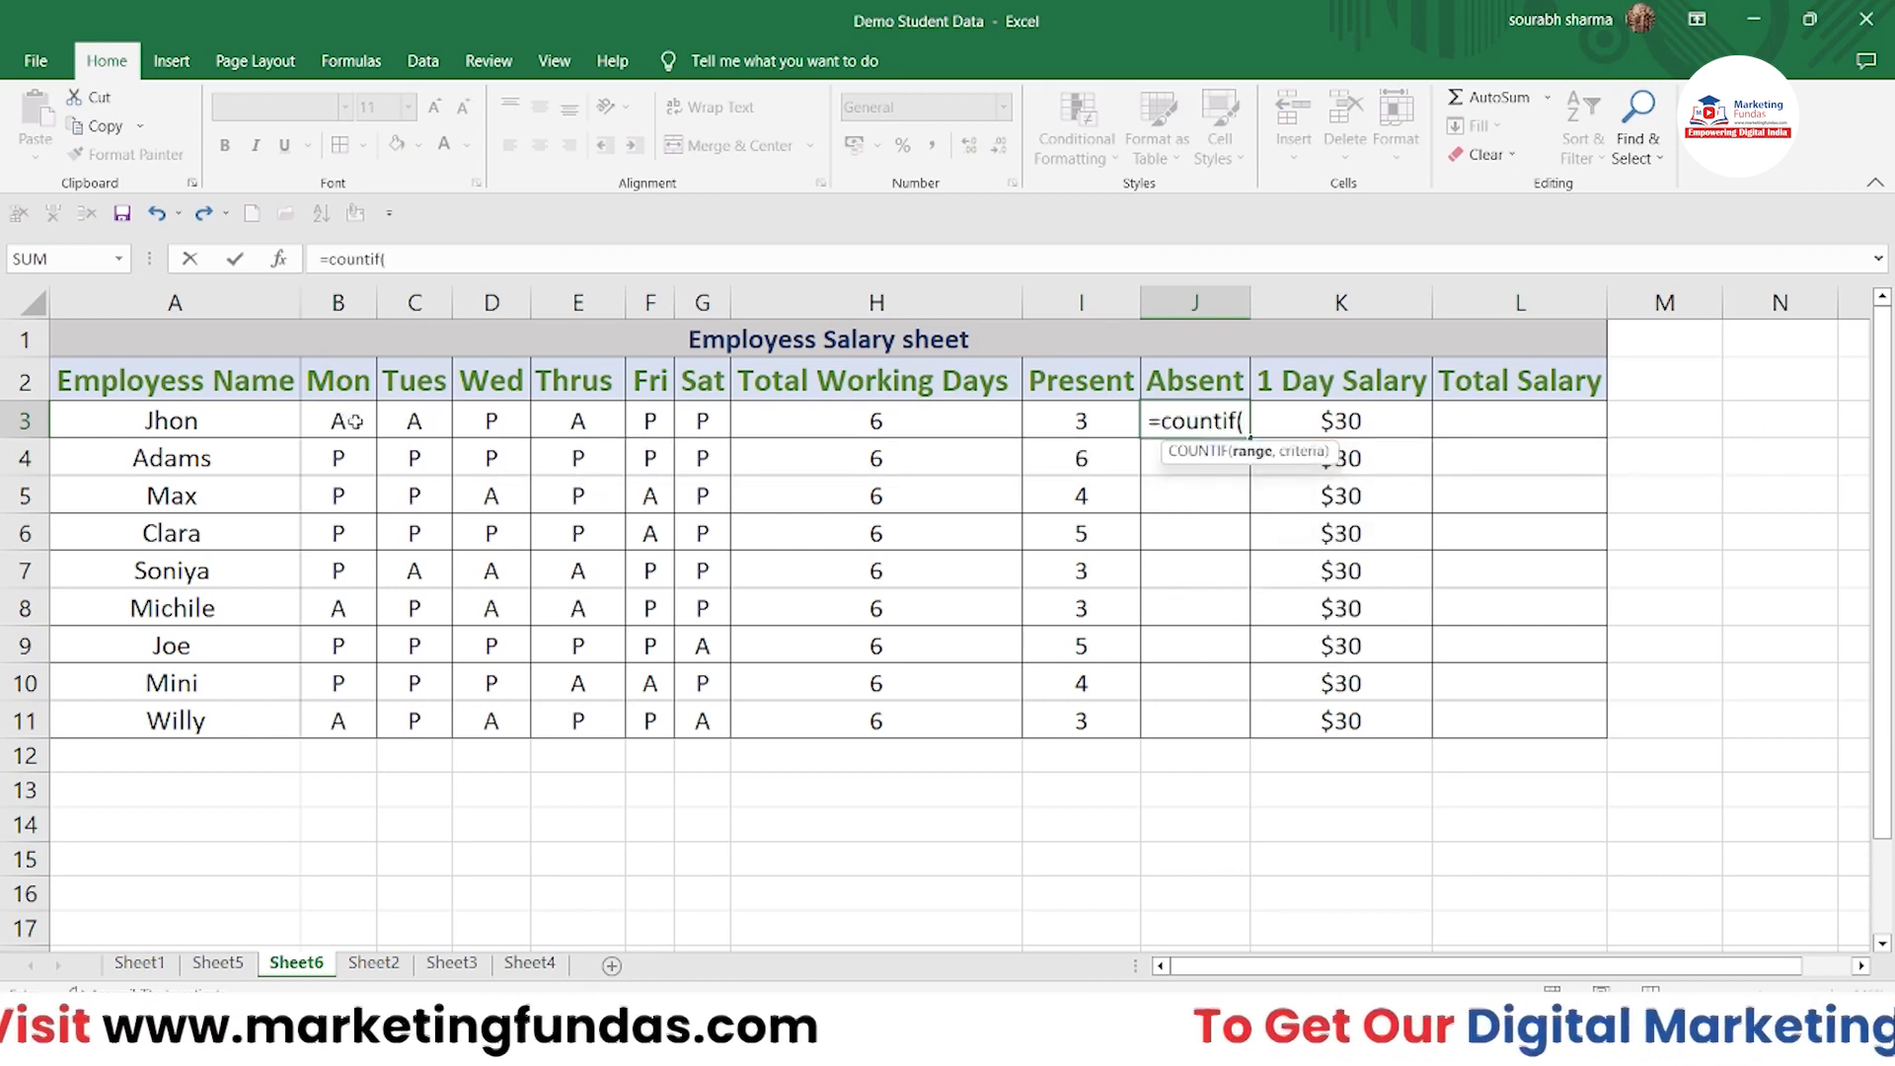
pyautogui.moveTo(340, 420); pyautogui.dragTo(683, 426)
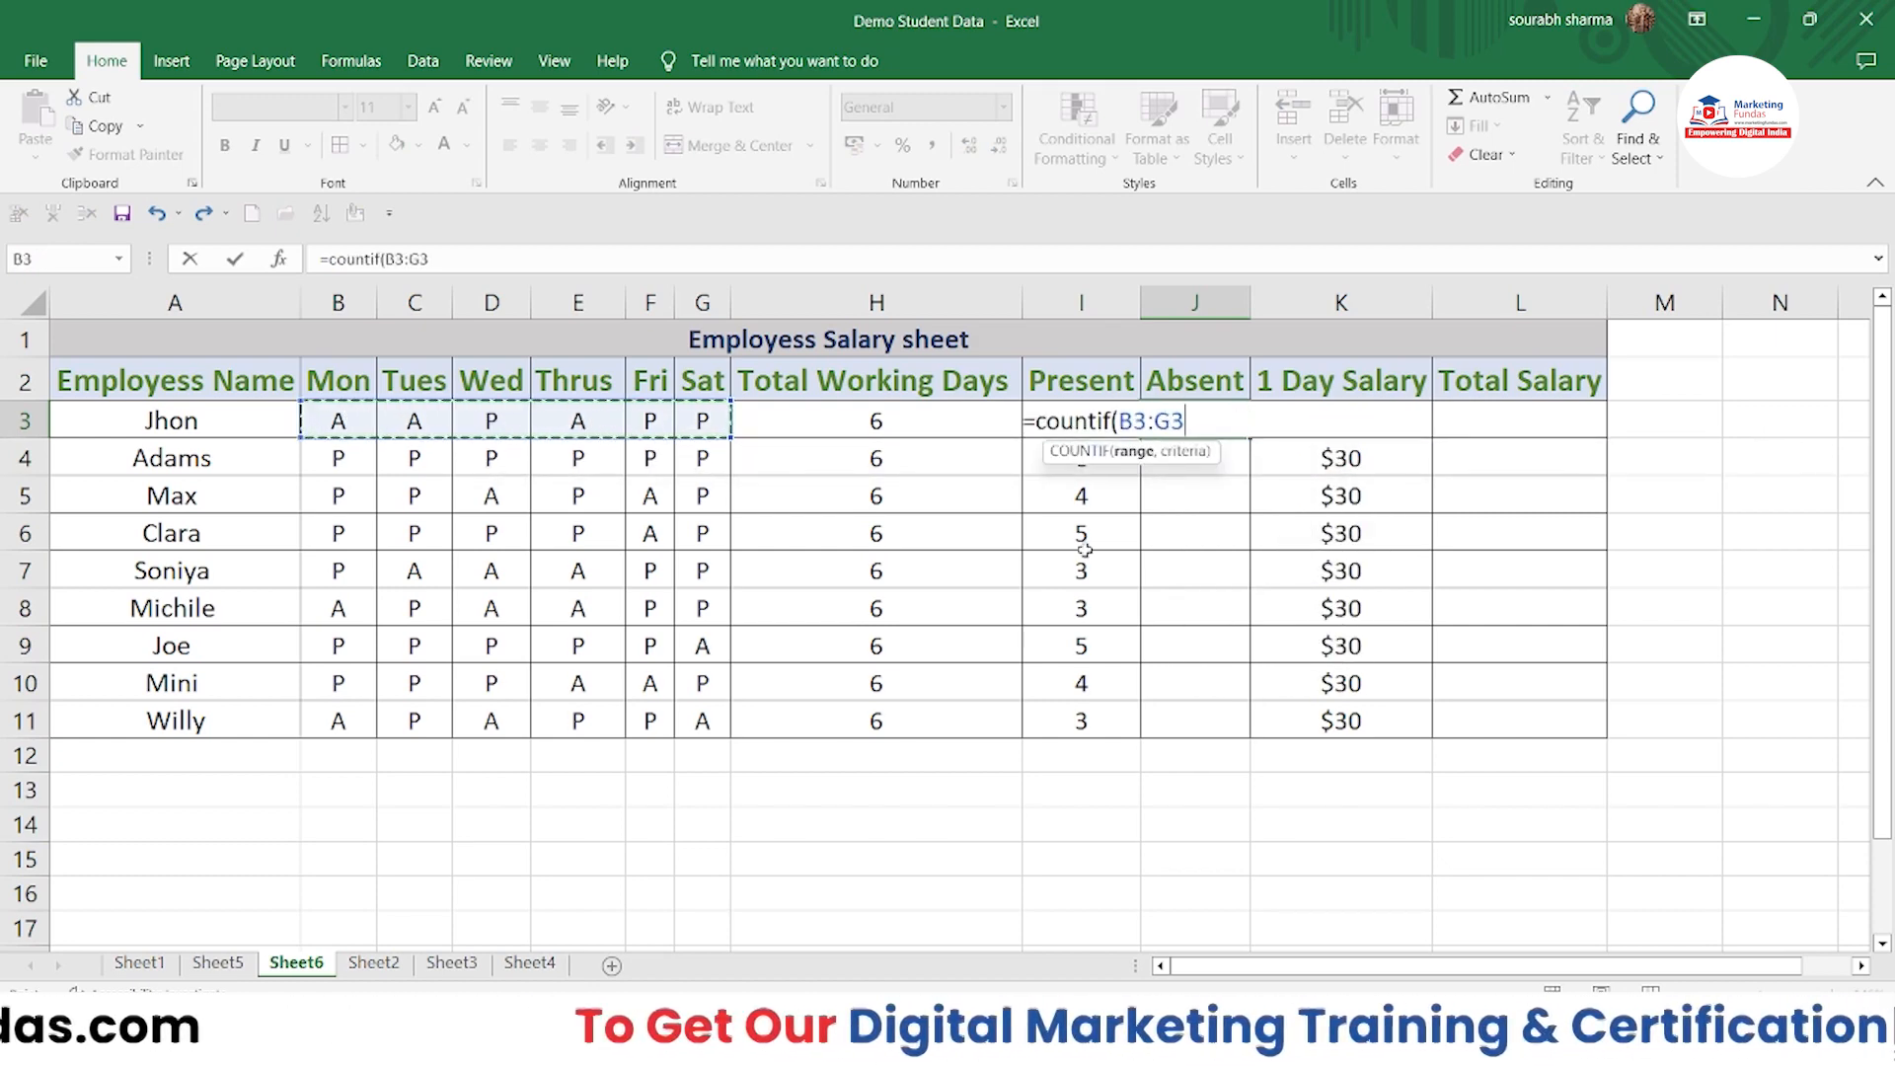
pyautogui.write(',"A')
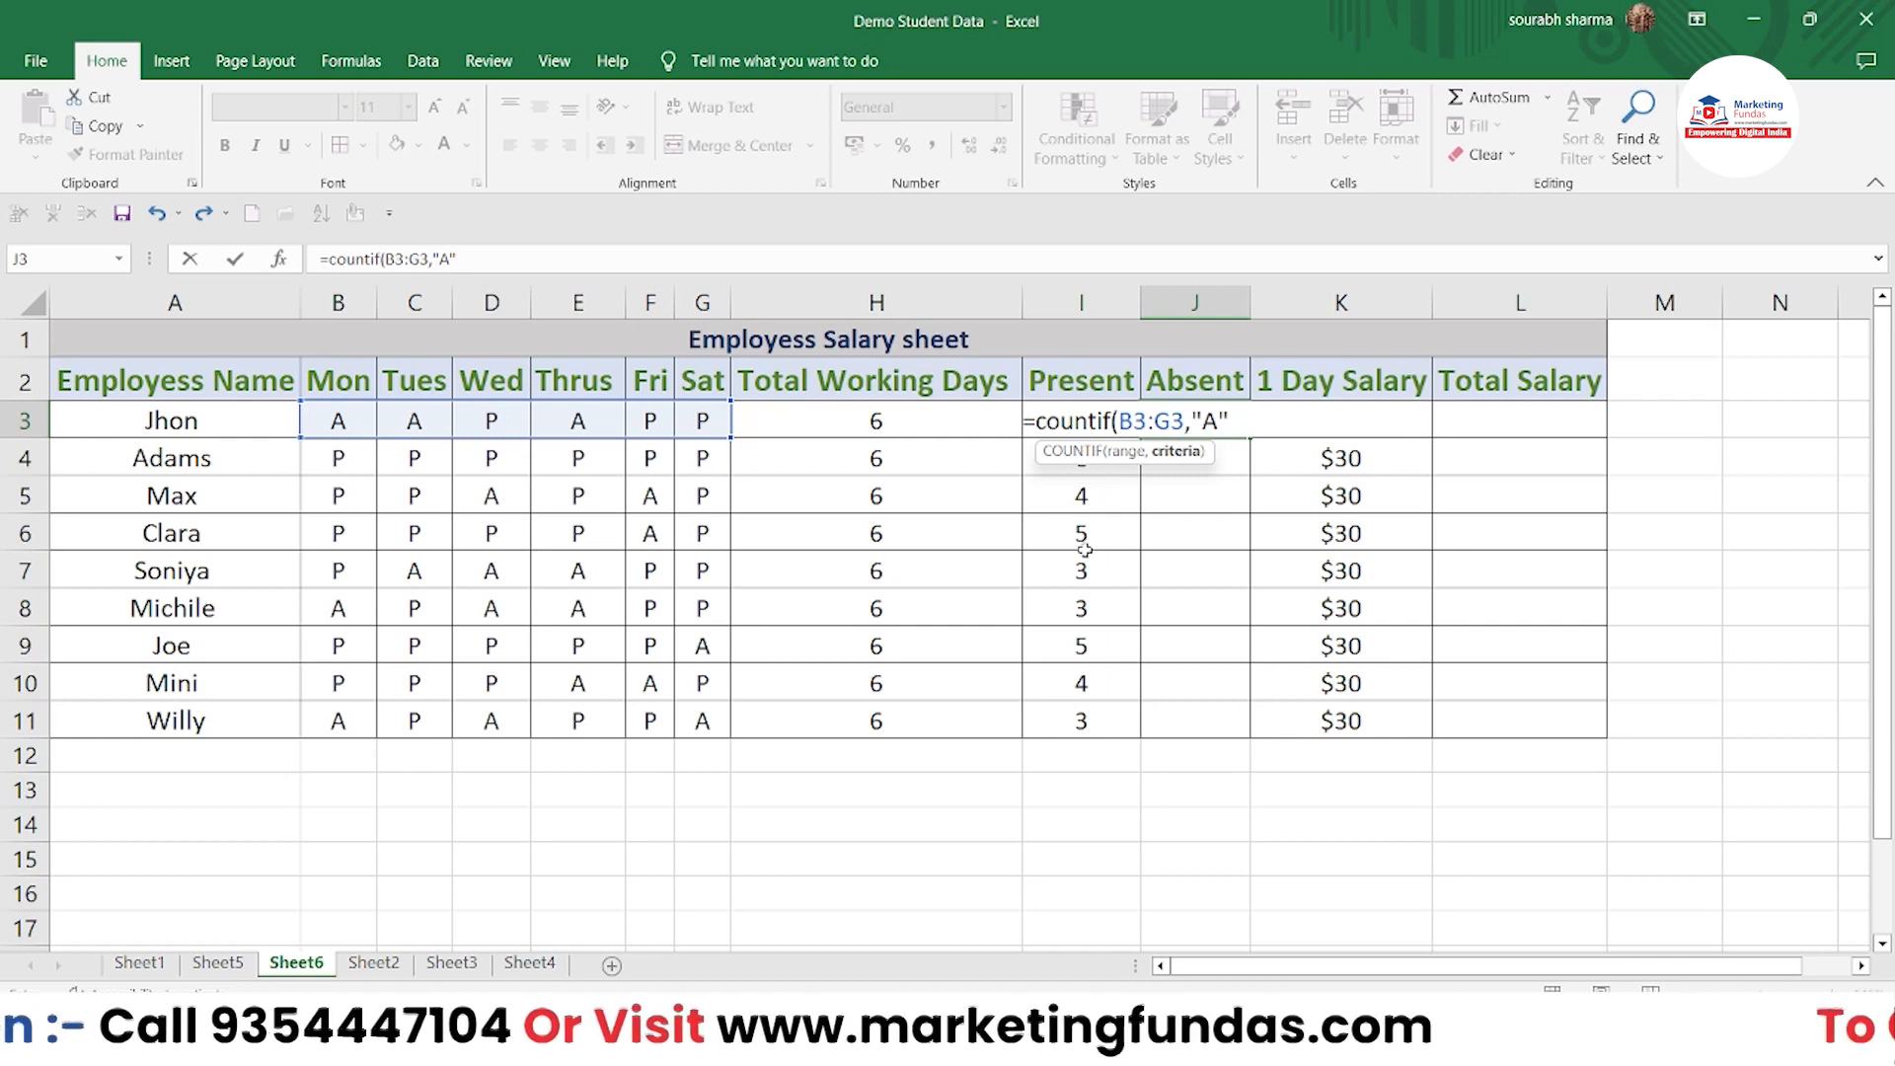
pyautogui.write('"')
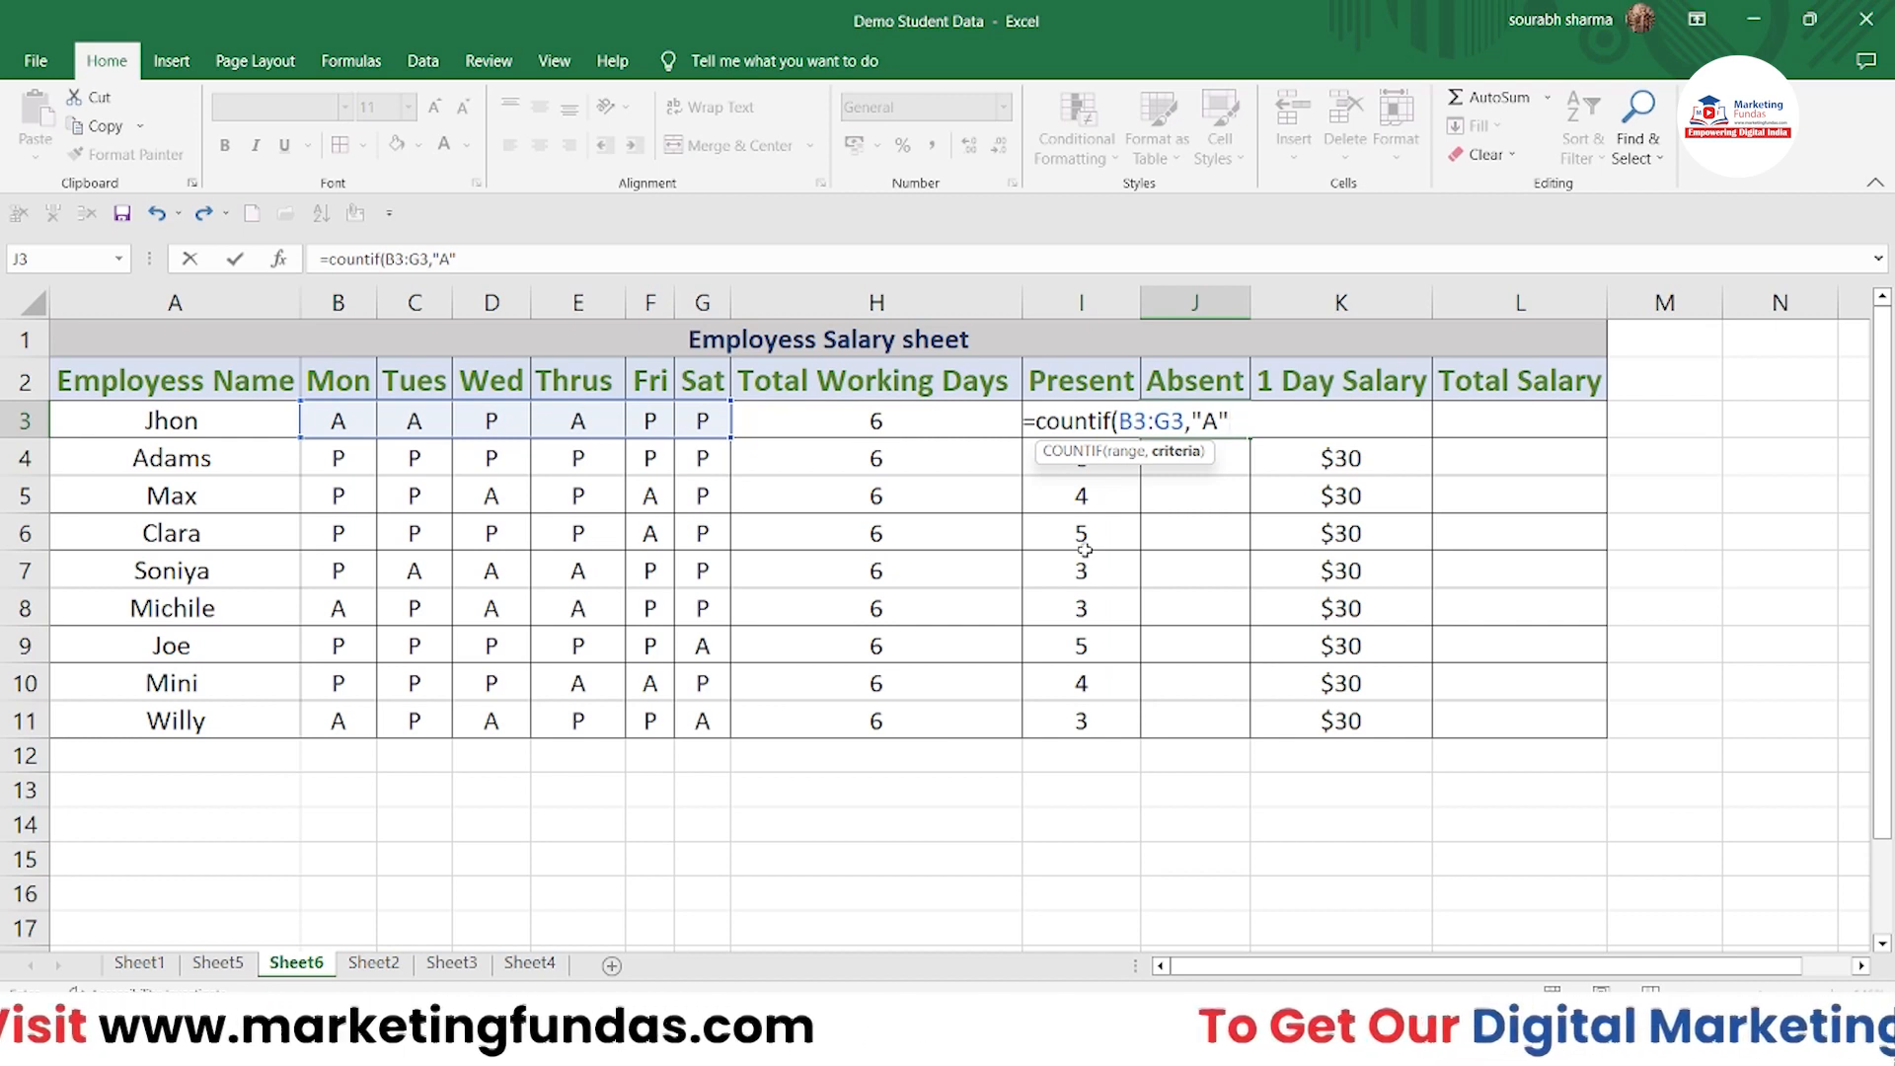
pyautogui.write(')')
pyautogui.press('Return')
# Fill the COUNTIF formula from J3 down the Absent column to J11
pyautogui.click(1196, 423)
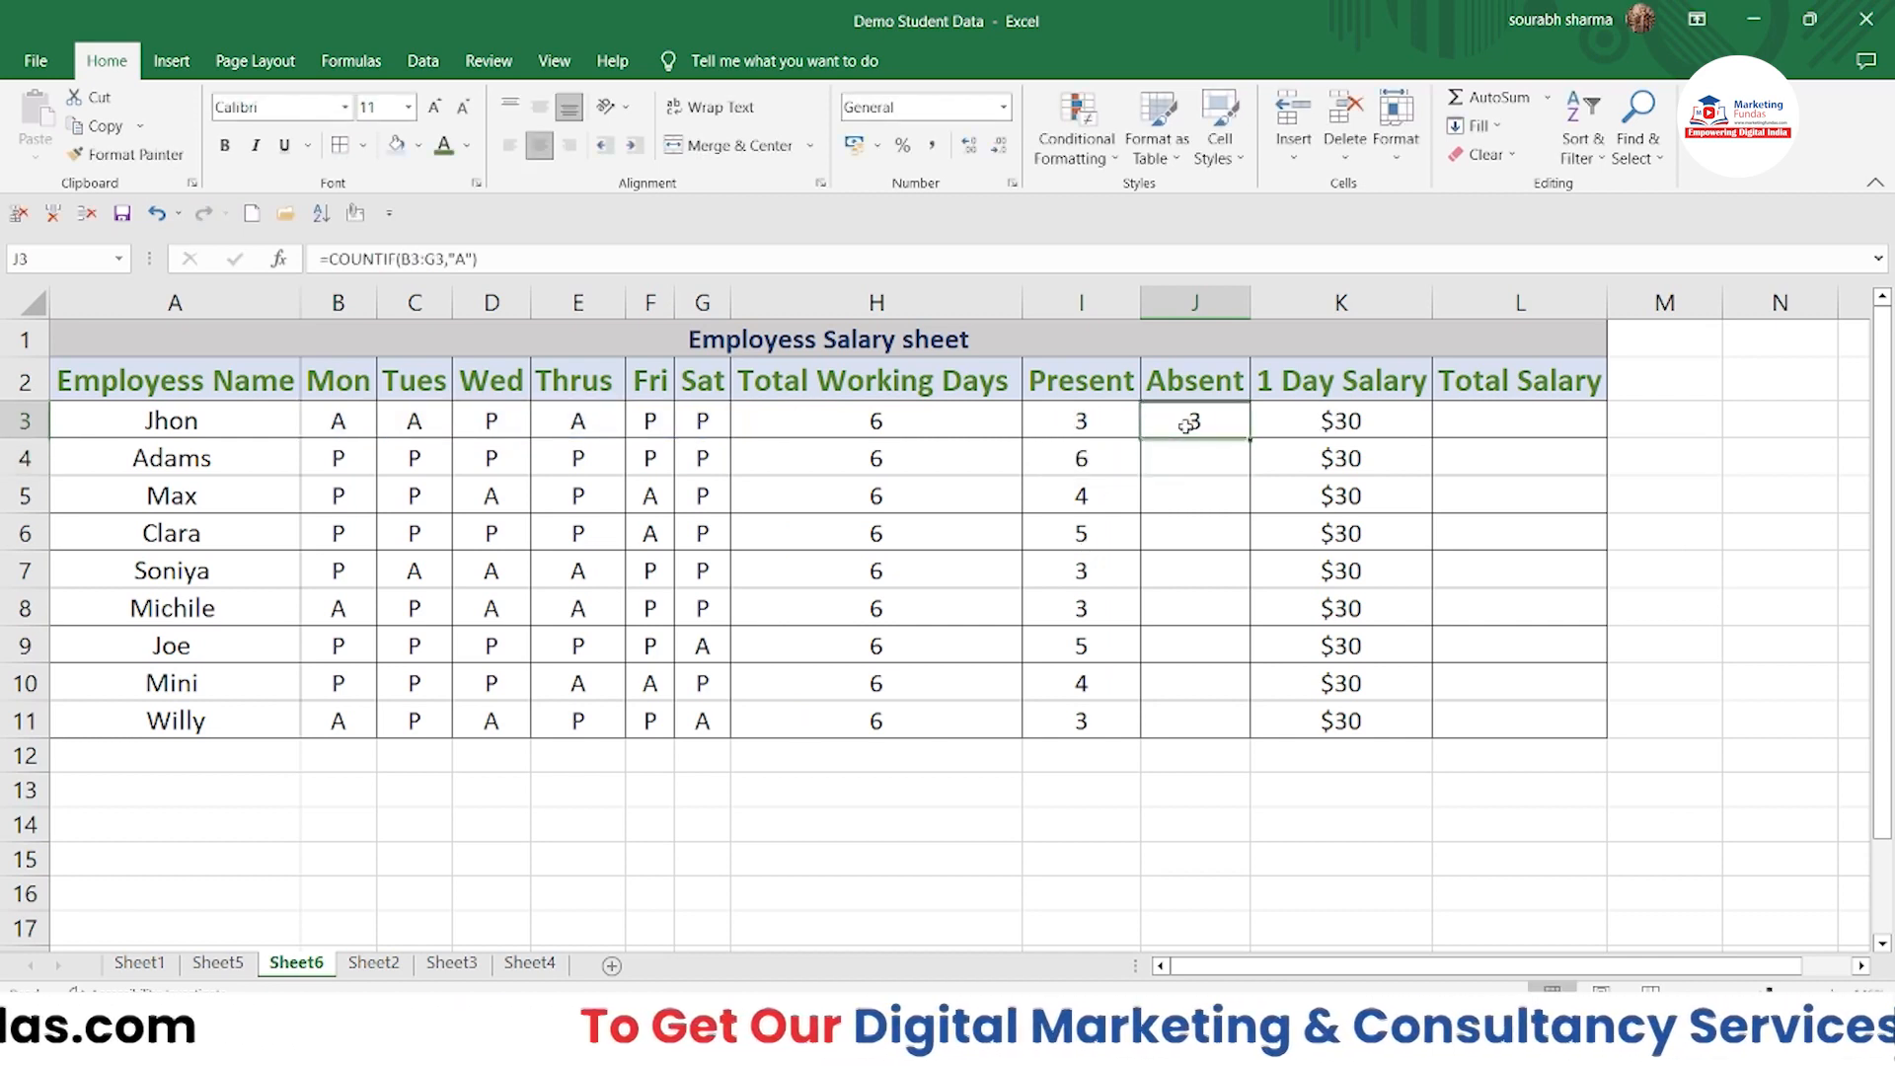
pyautogui.moveTo(1250, 438); pyautogui.dragTo(1245, 739)
pyautogui.click(1214, 791)
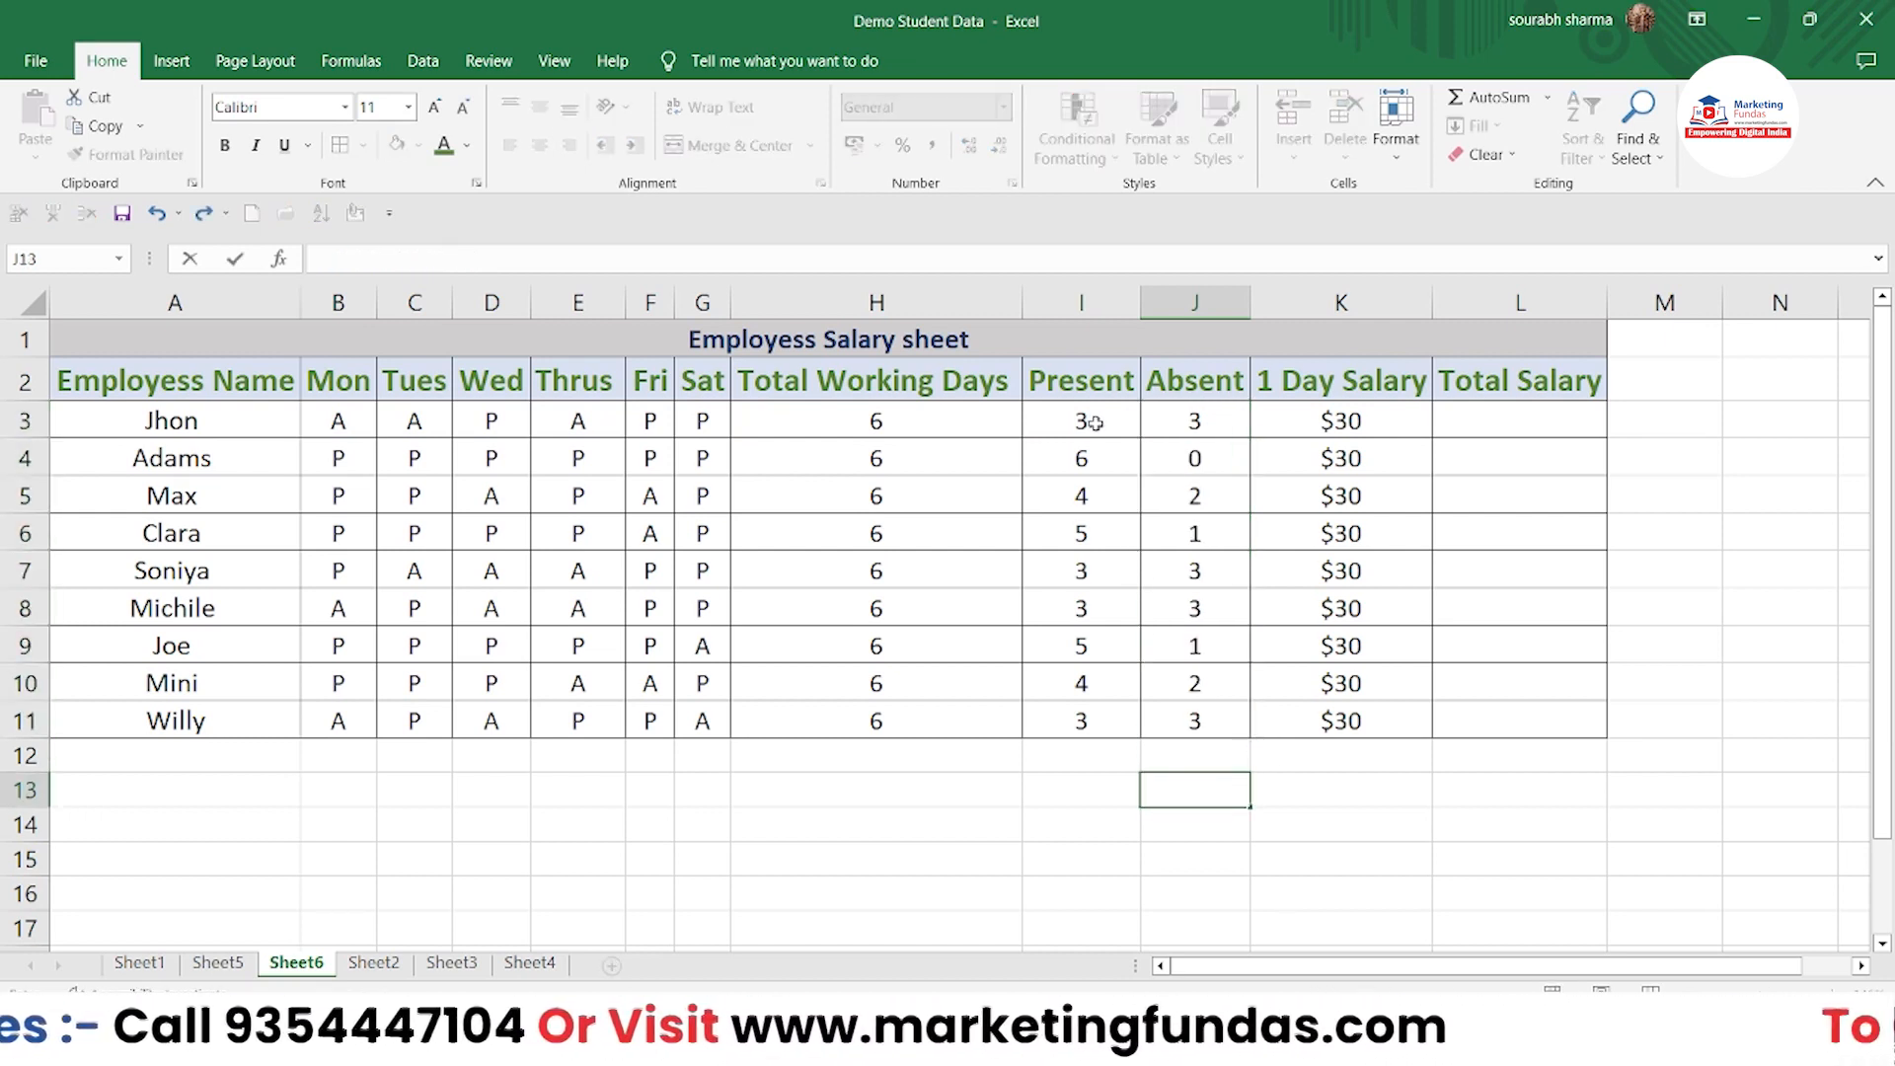
# Review the Present column counts and the empty Total Salary column that depends on them
pyautogui.moveTo(1086, 420); pyautogui.dragTo(1087, 683)
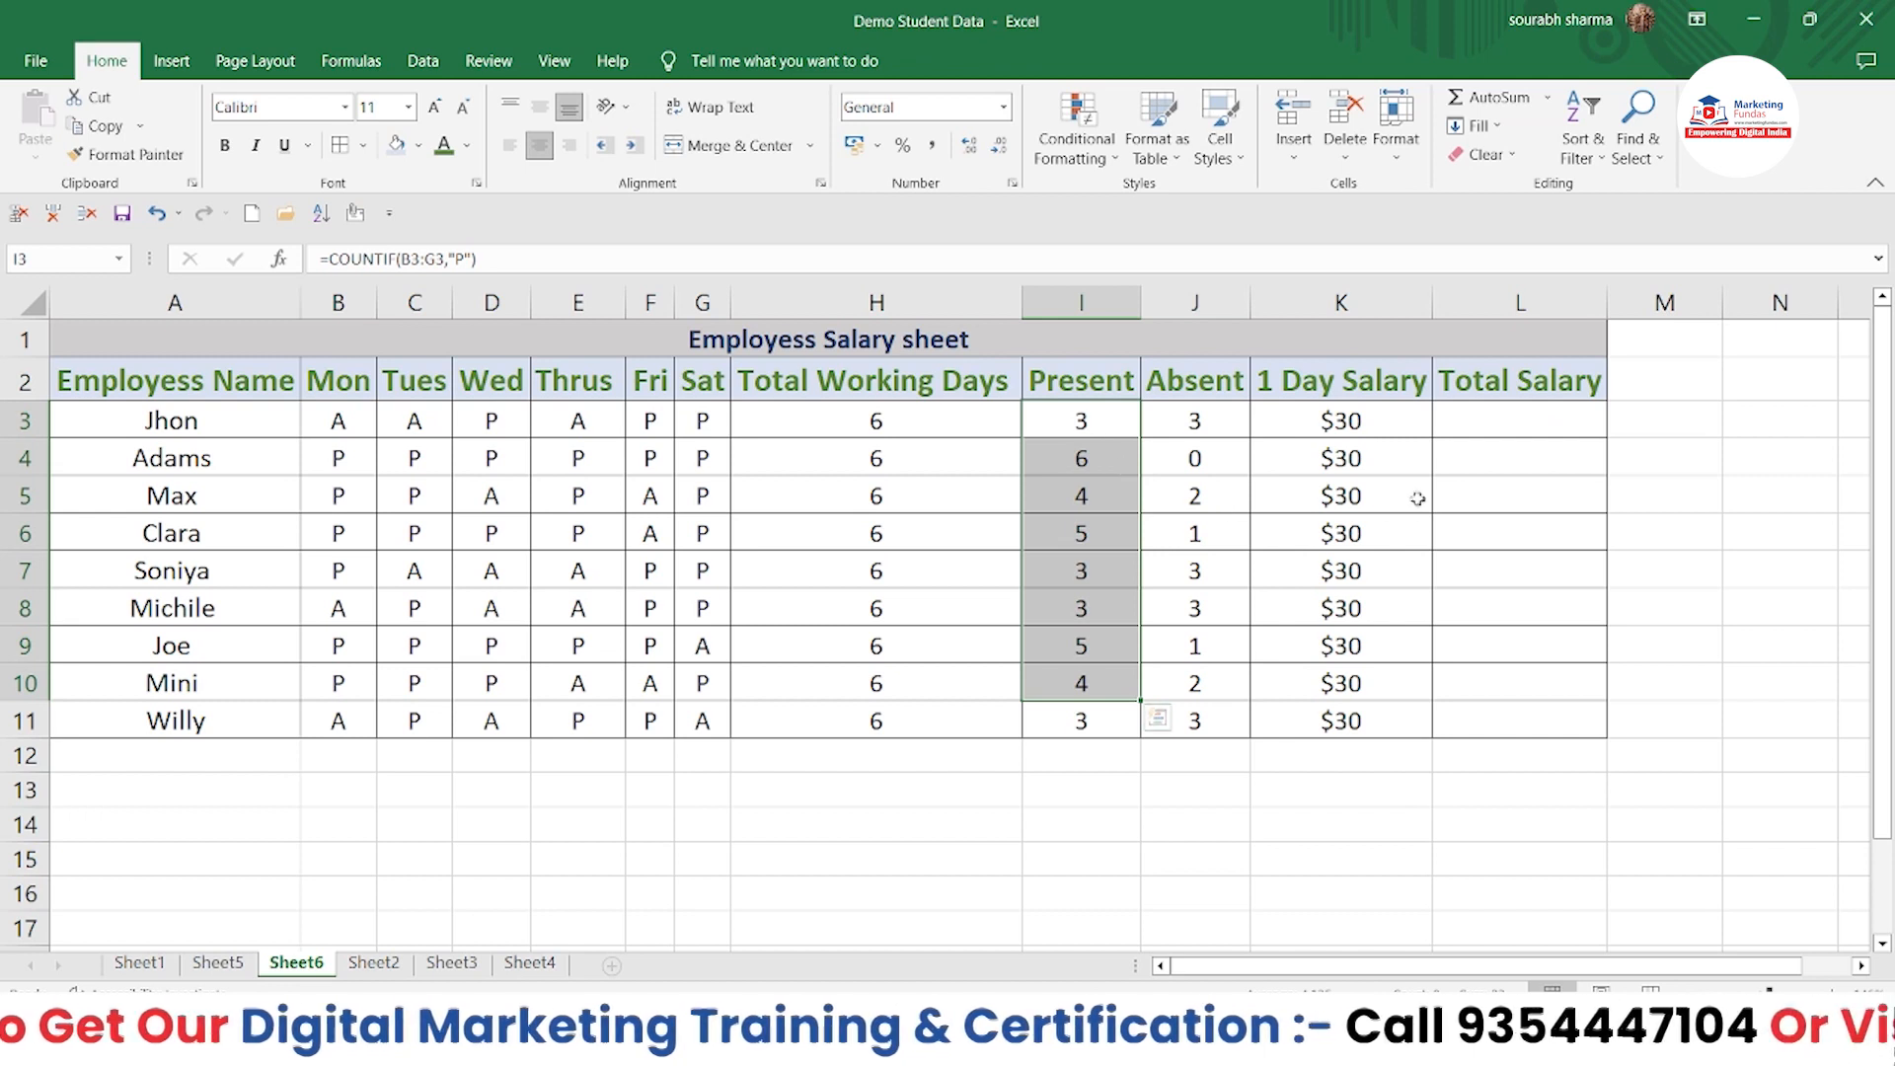
pyautogui.click(1103, 425)
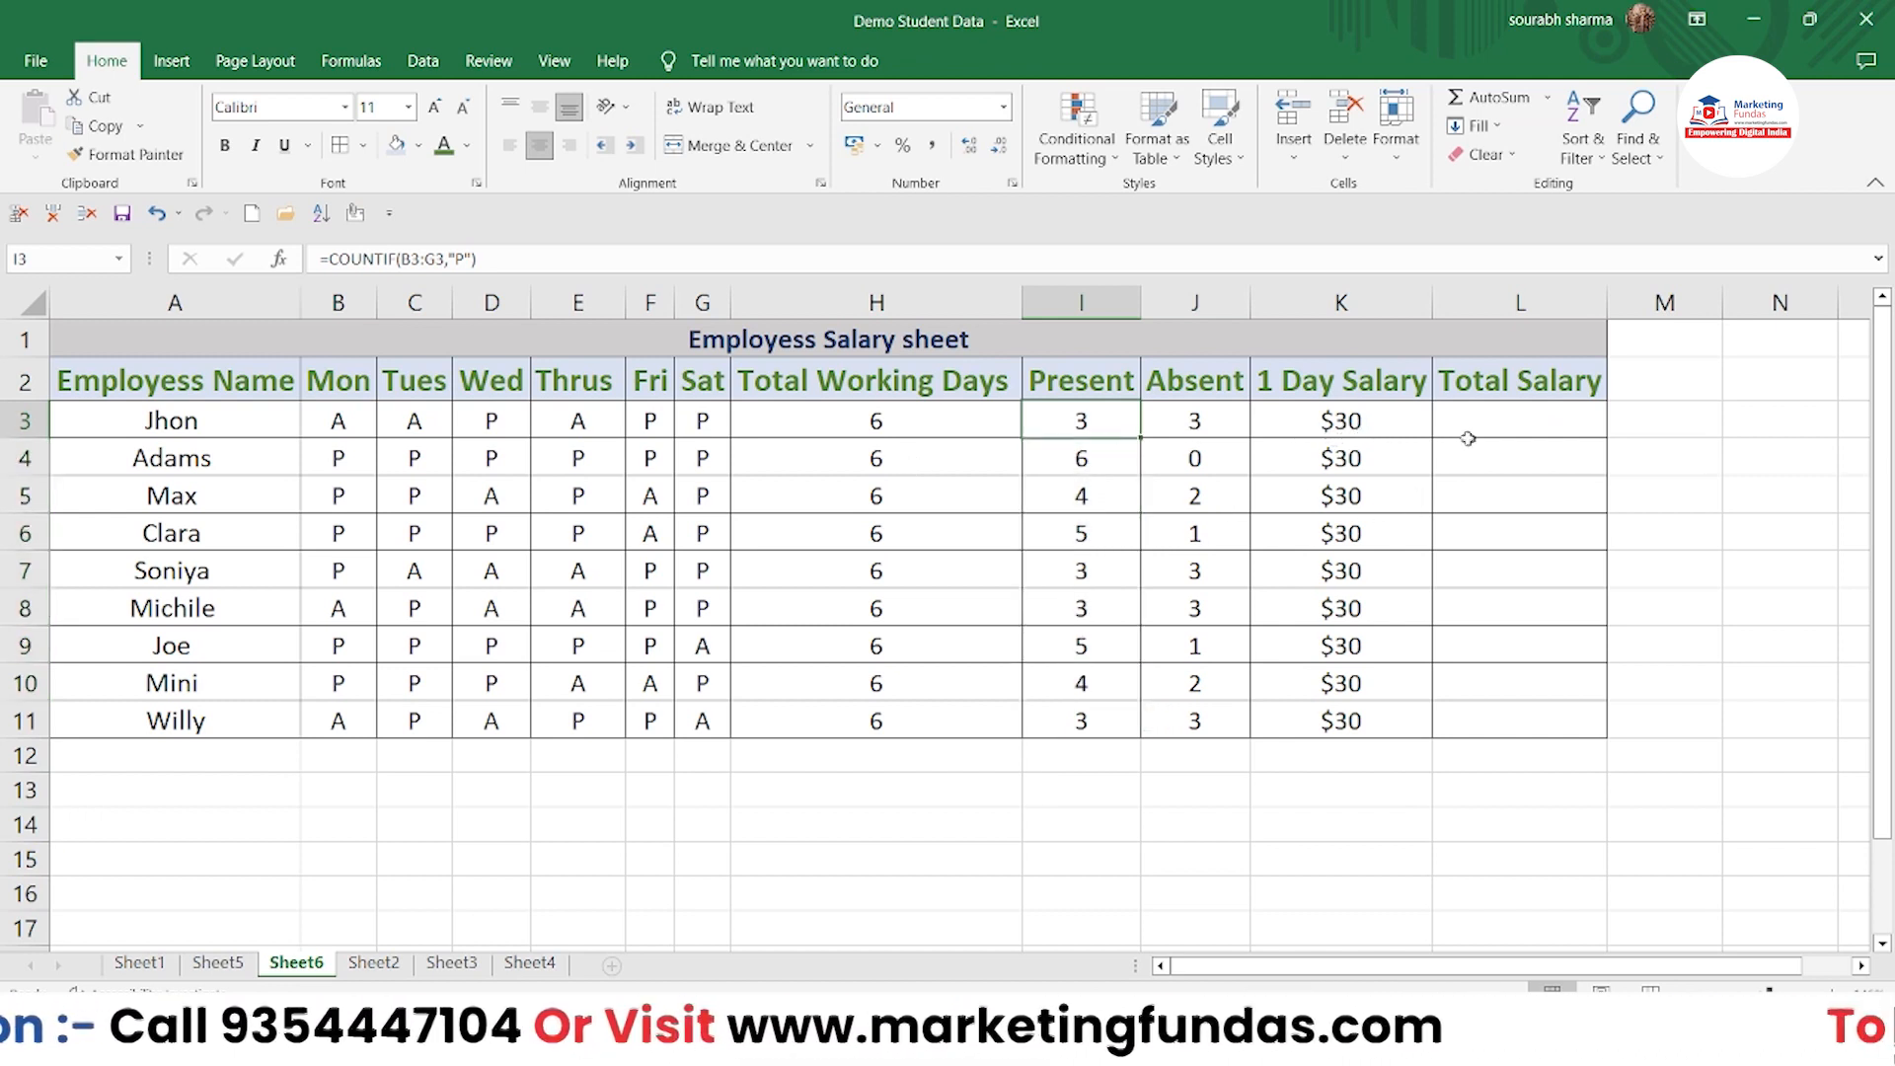
pyautogui.moveTo(1474, 440); pyautogui.dragTo(1489, 635)
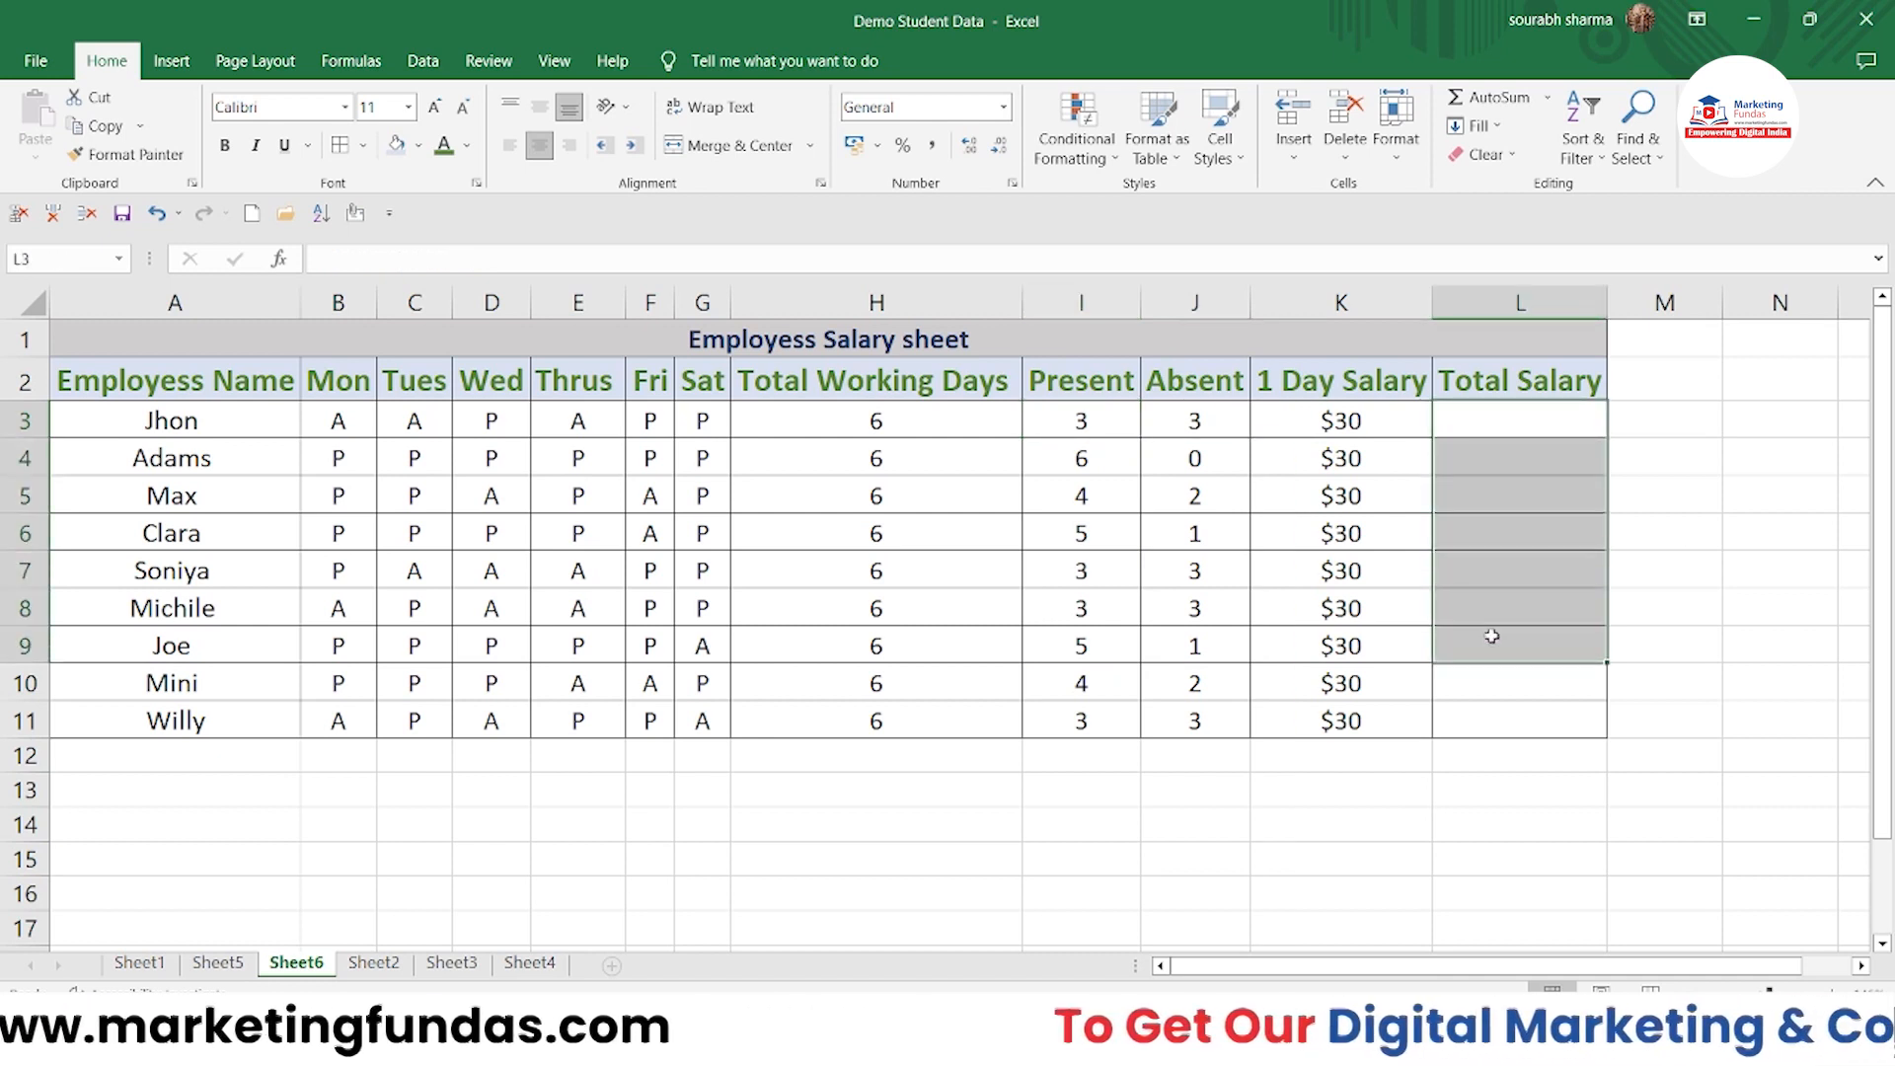
pyautogui.click(1645, 632)
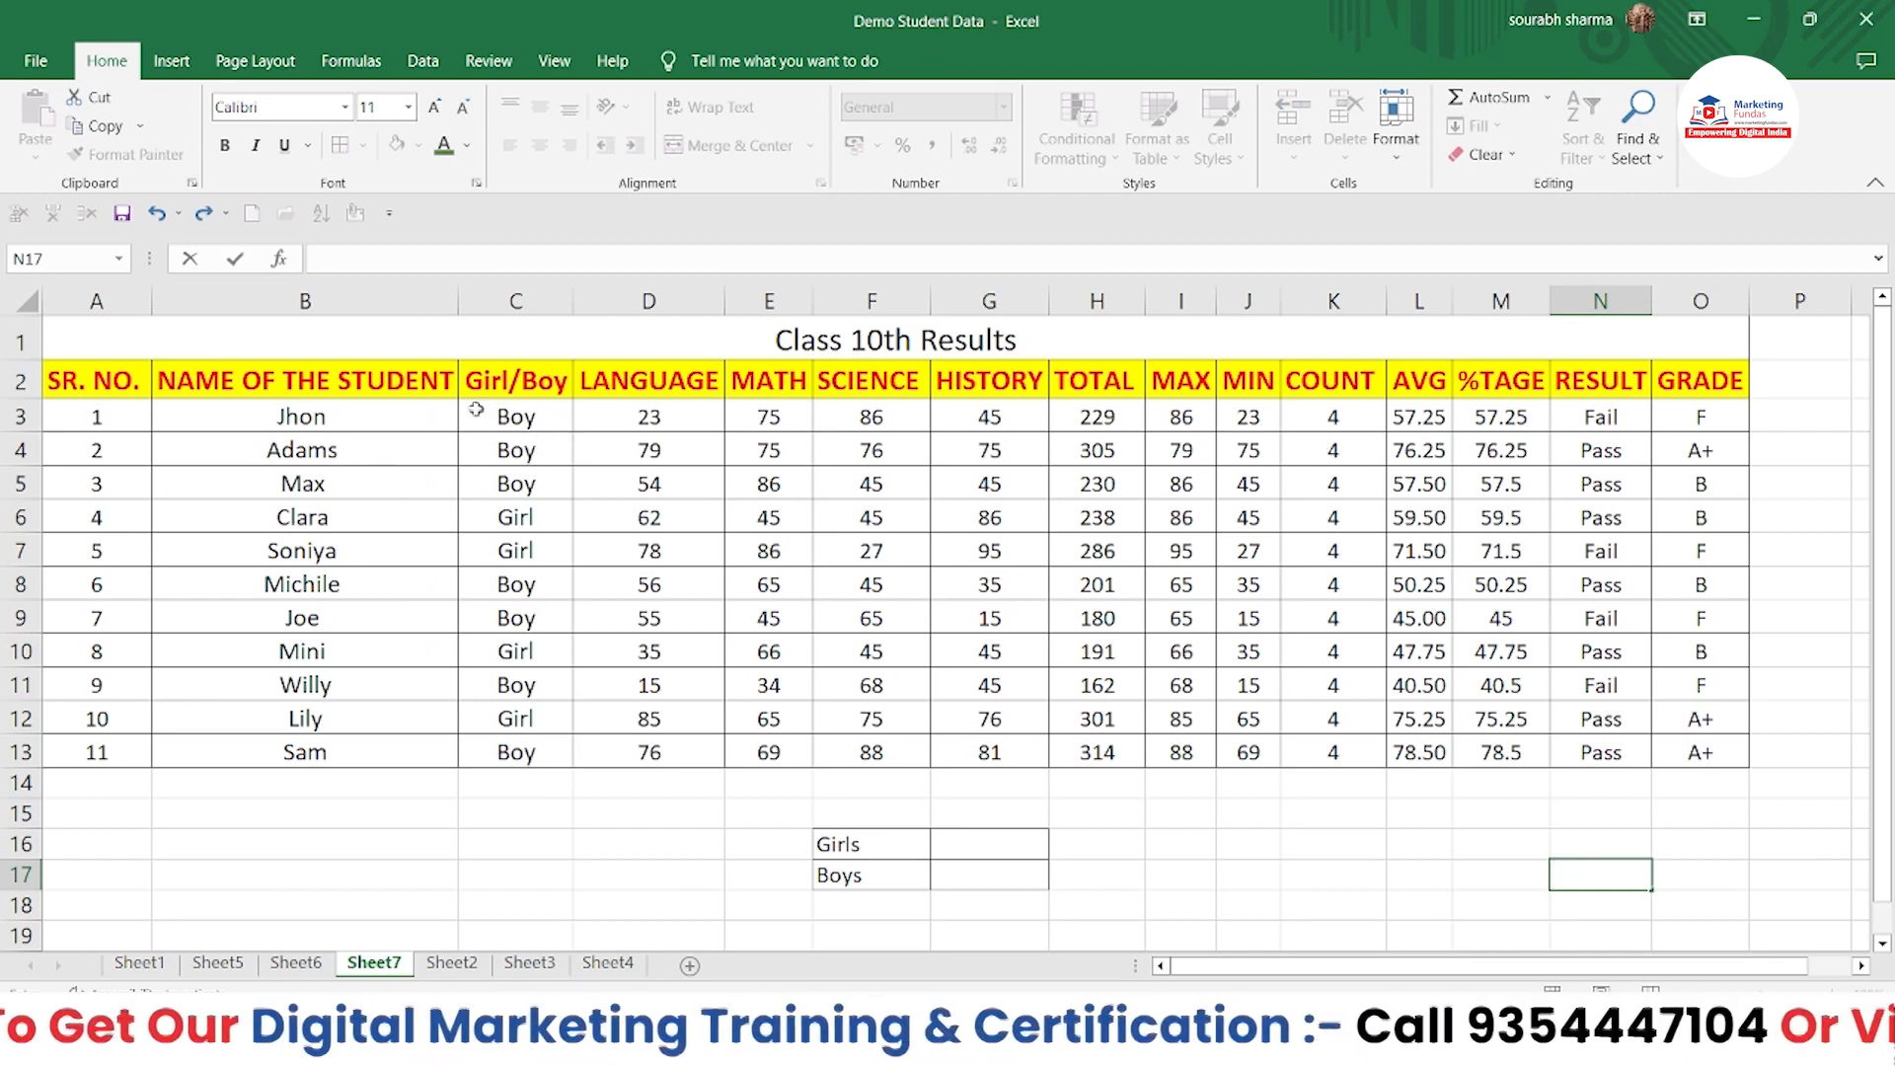
# Review the subject marks and the Girl/Boy entries in C3:C13 of the Class 10th Results table
pyautogui.moveTo(607, 406); pyautogui.dragTo(891, 554)
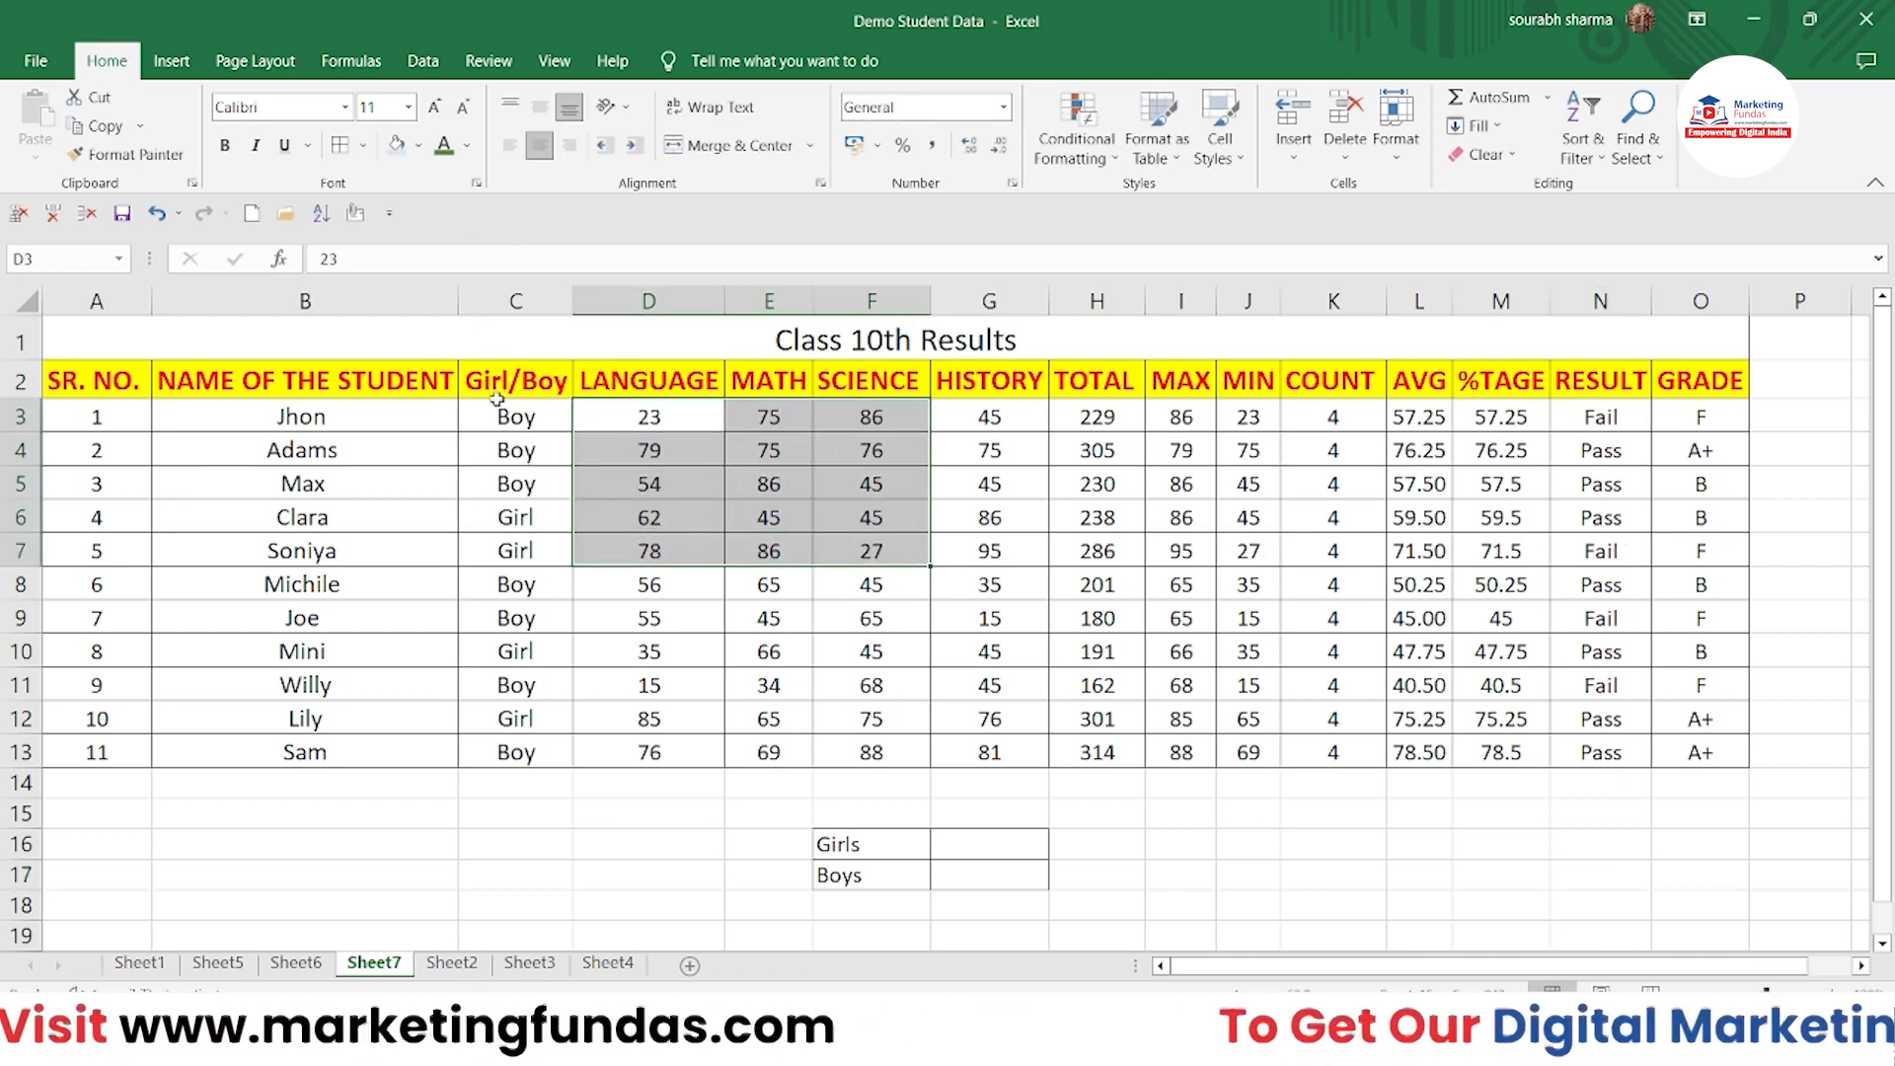
pyautogui.moveTo(501, 414); pyautogui.dragTo(483, 781)
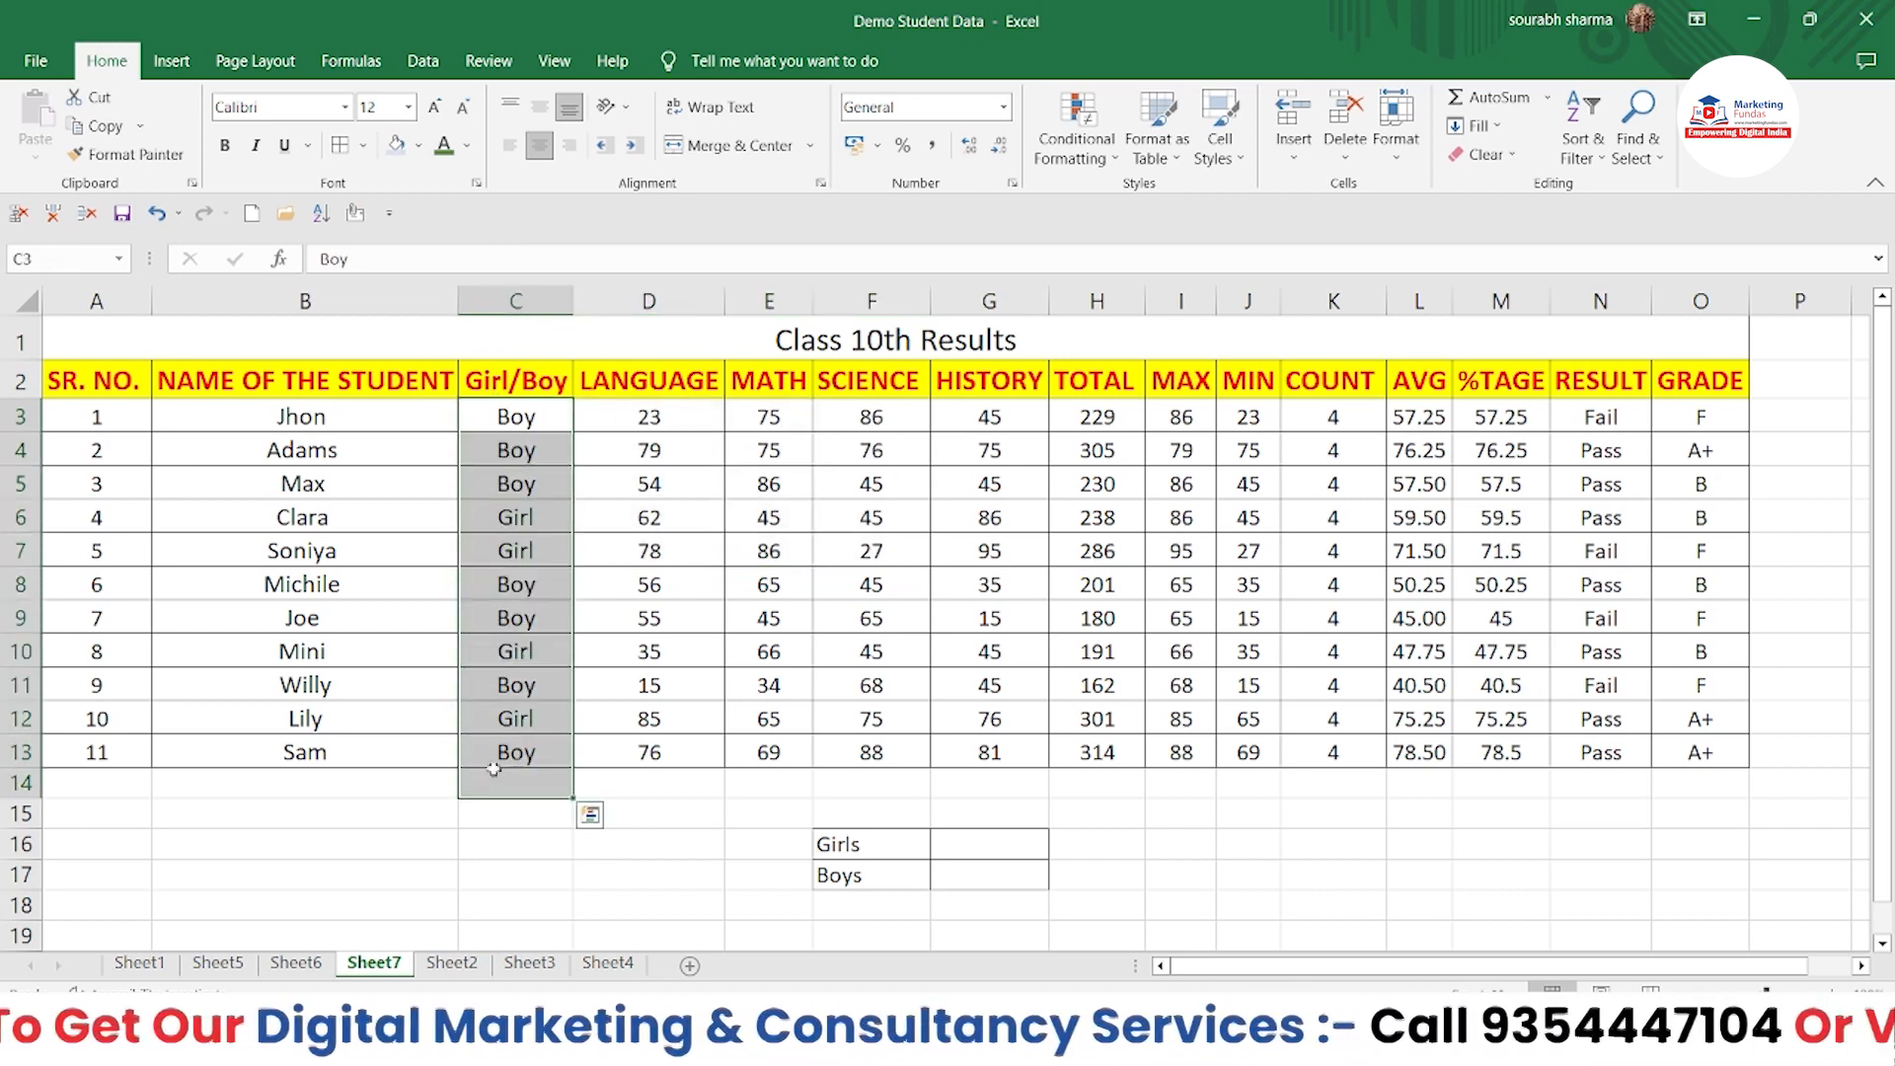
pyautogui.click(685, 804)
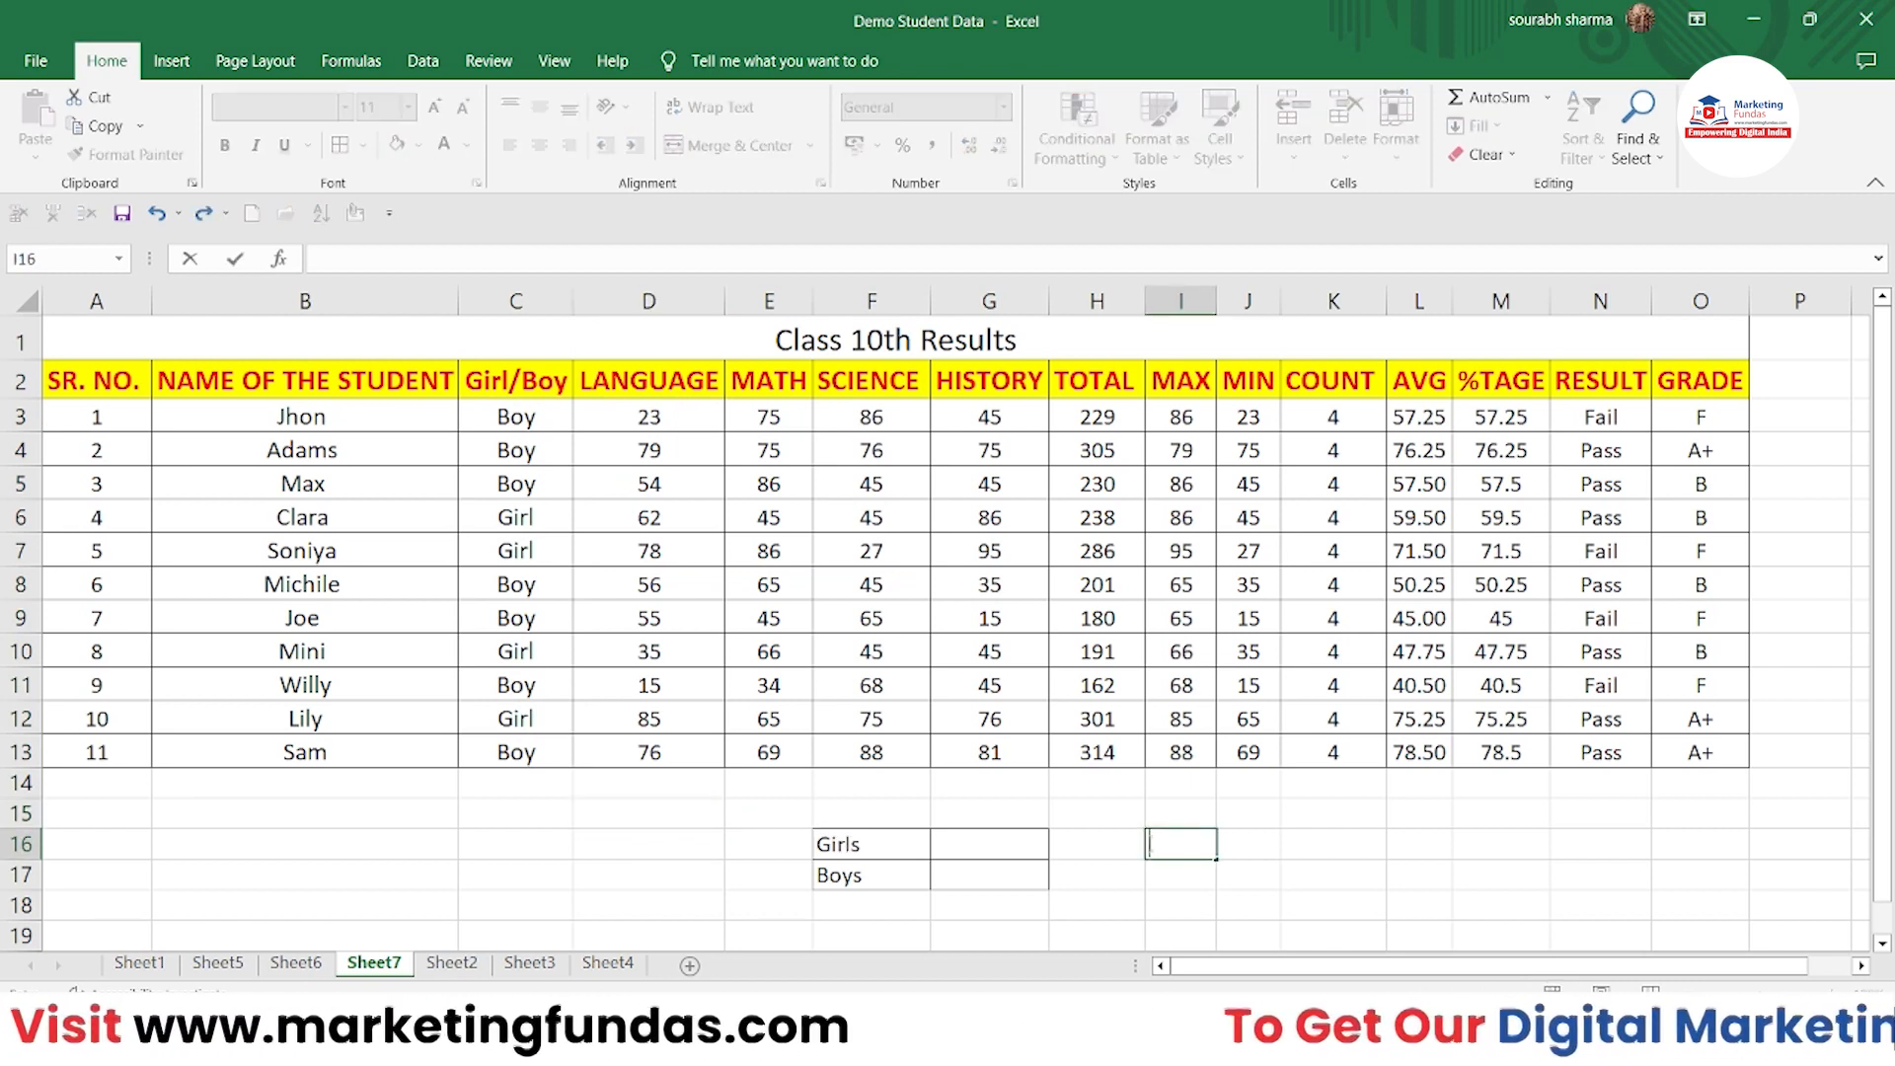
pyautogui.doubleClick(1150, 844)
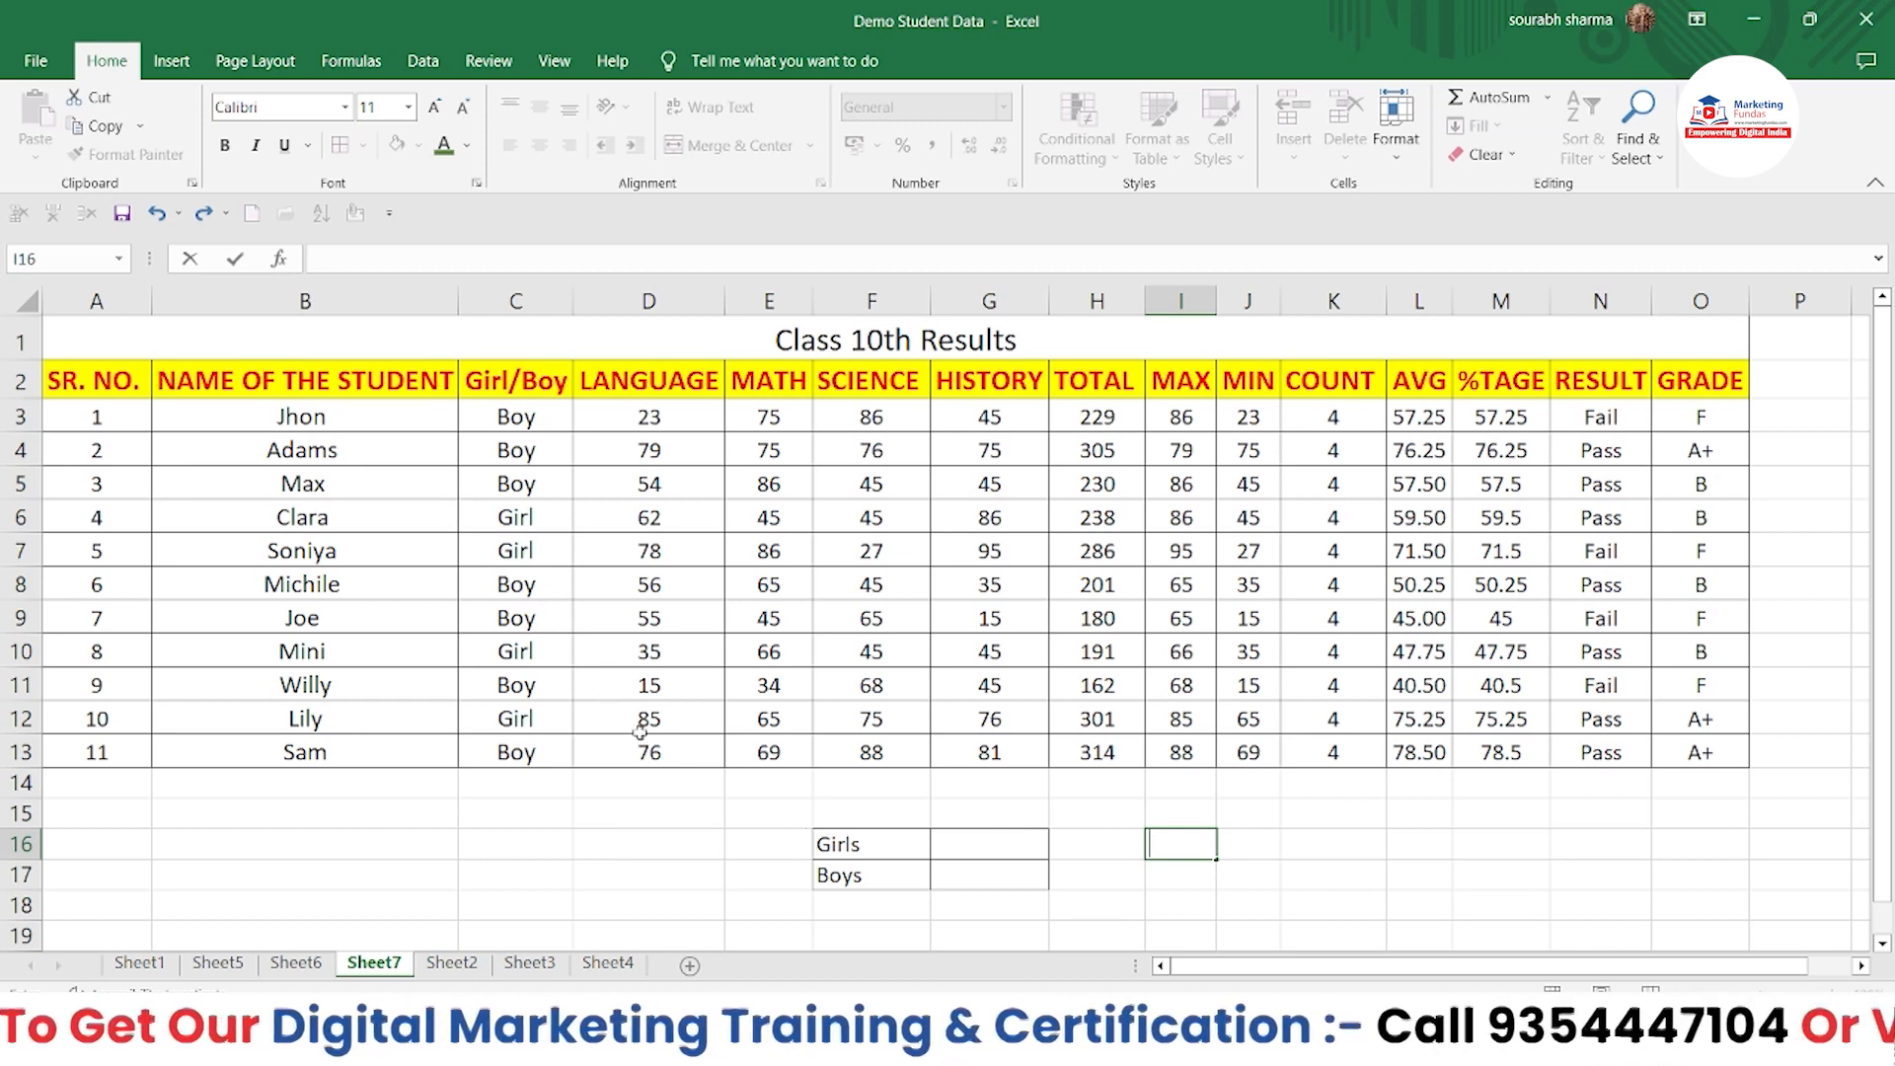
pyautogui.click(711, 814)
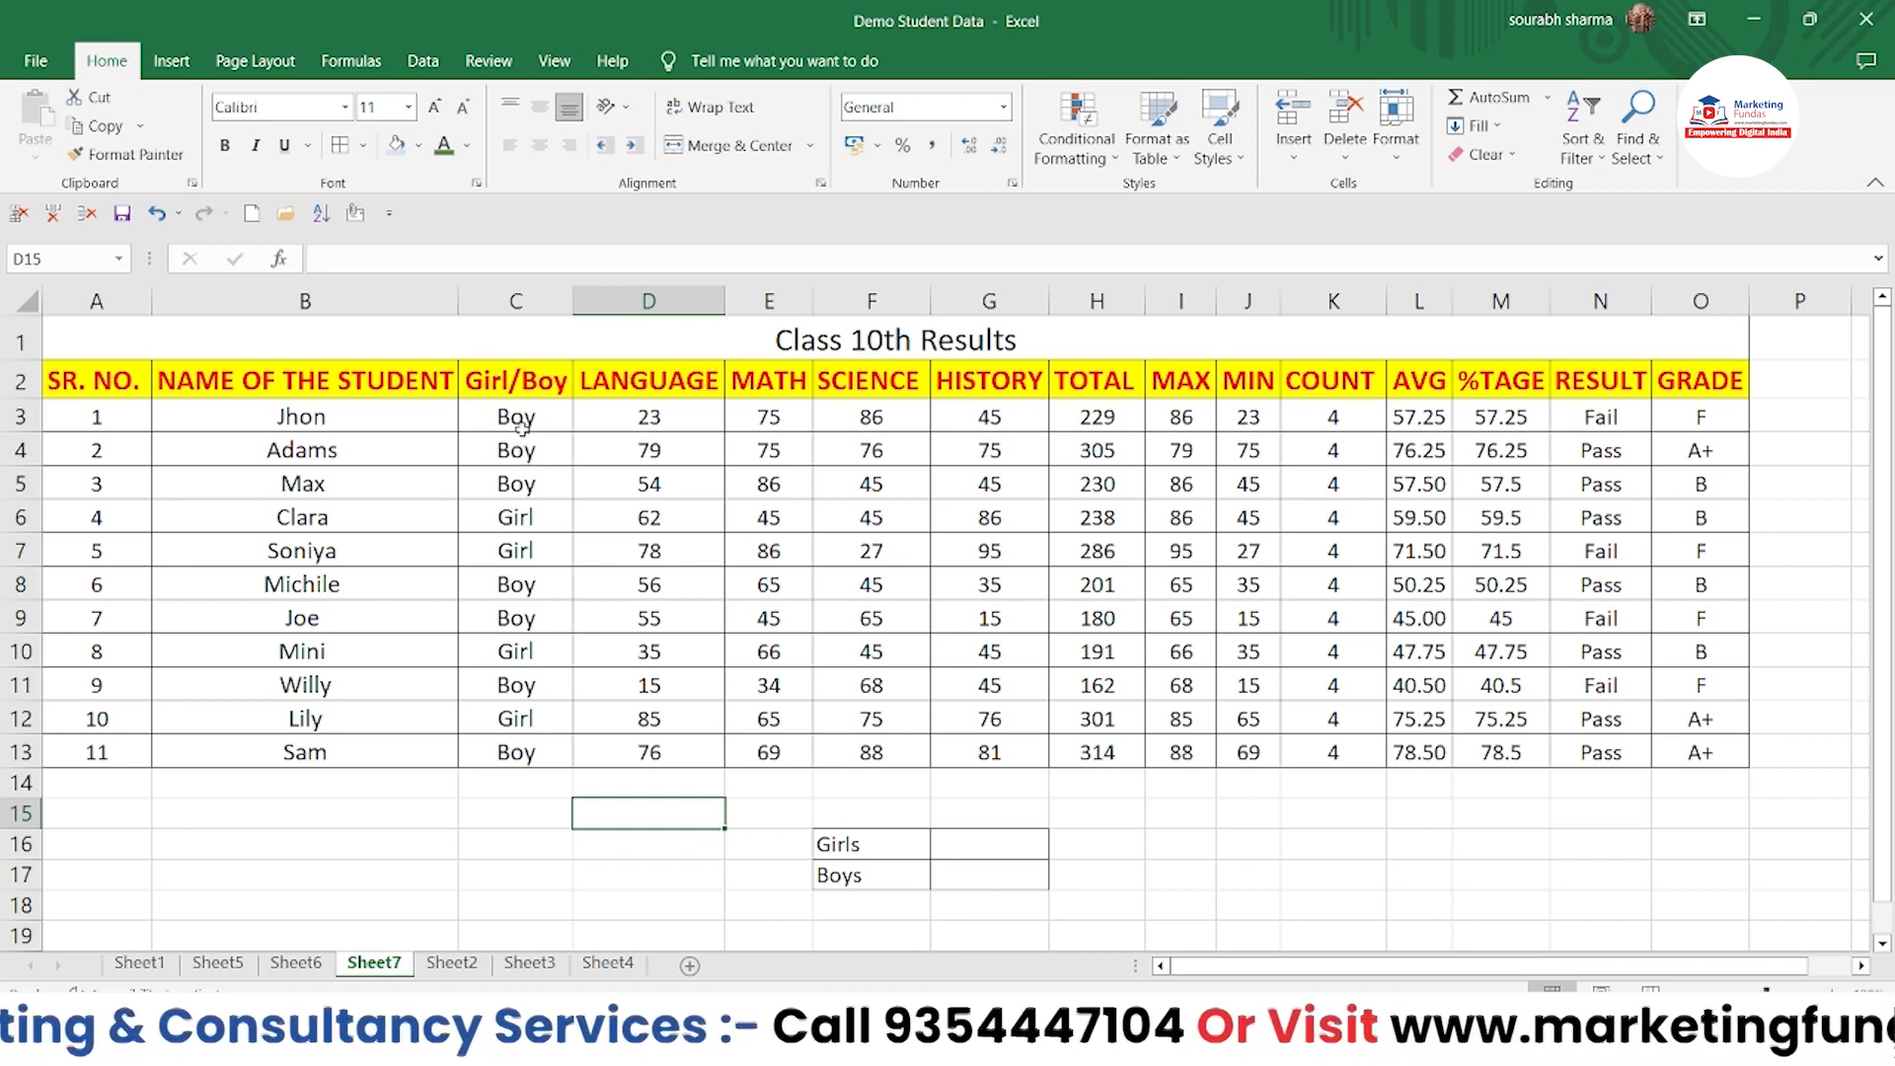
pyautogui.moveTo(517, 422); pyautogui.dragTo(506, 740)
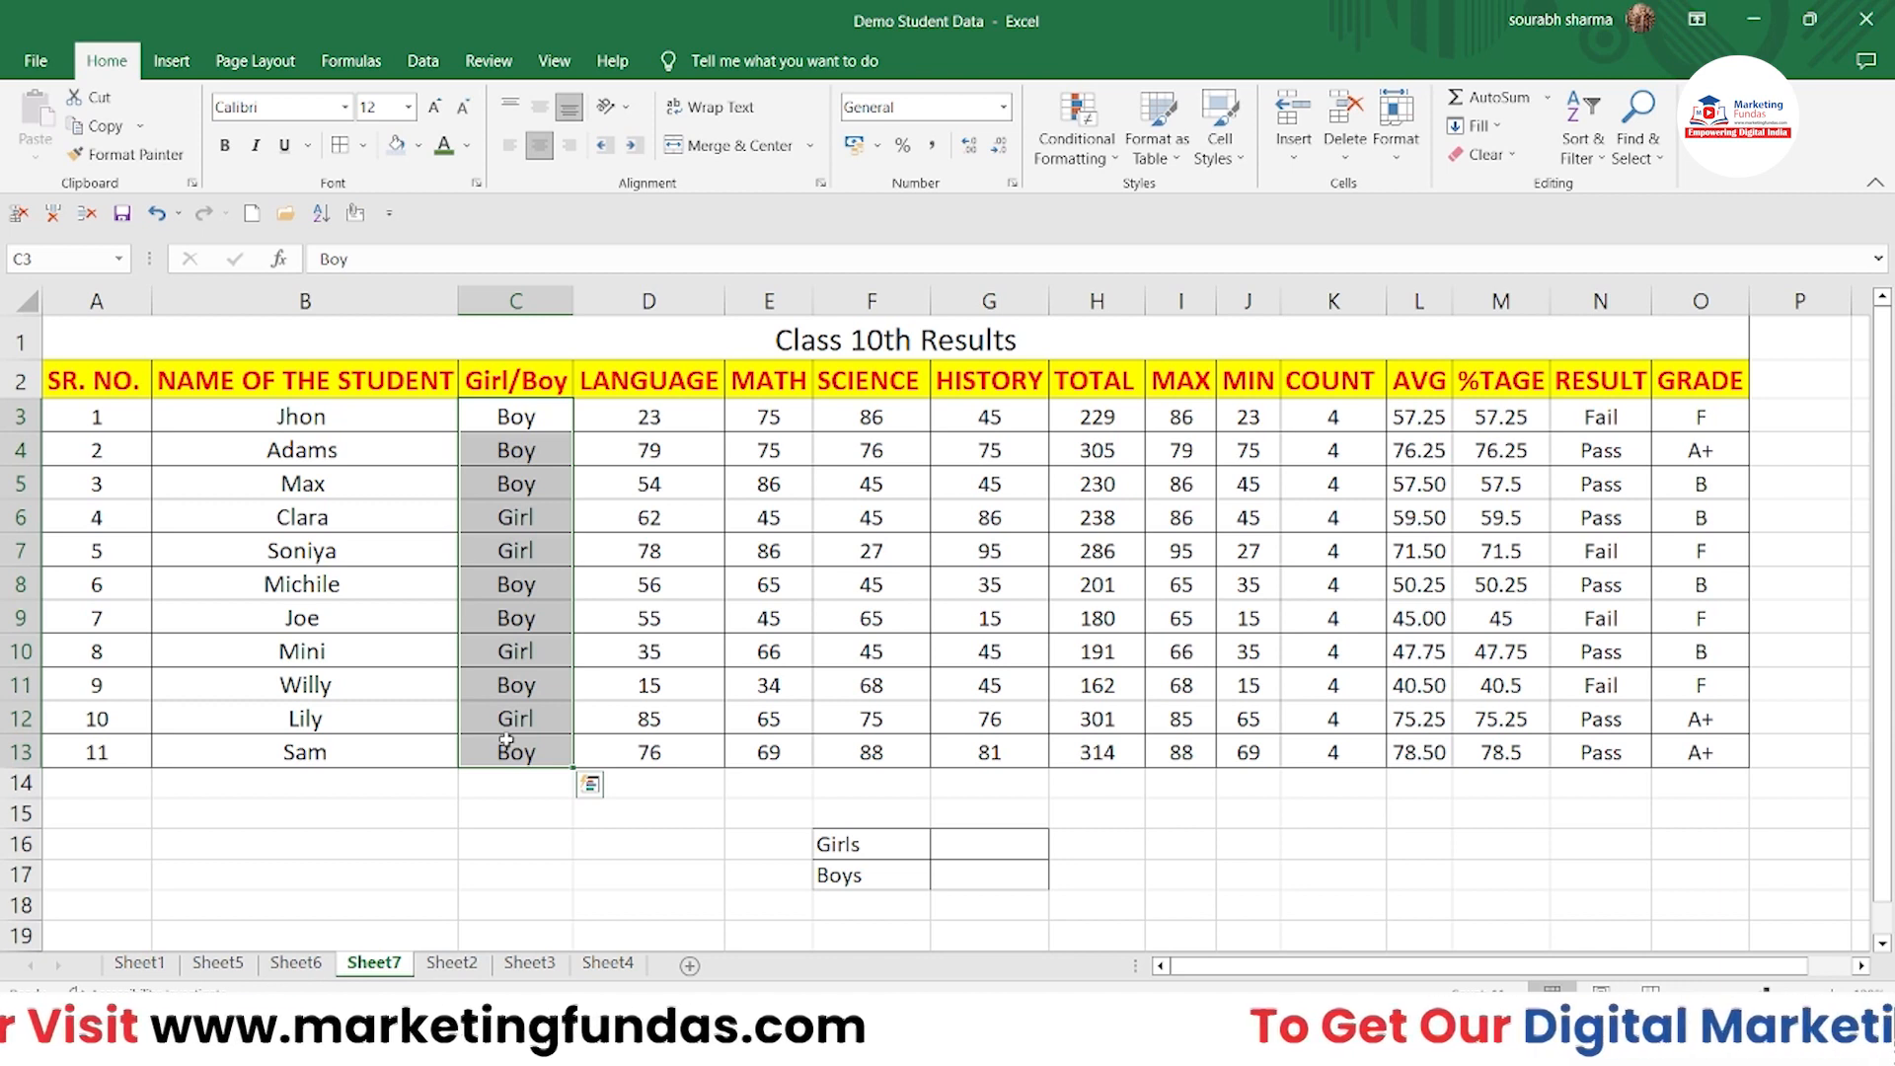
# Start a COUNTIFS formula in G16 for girls, with C2:C13 as the first criteria range and C6 as its criterion
pyautogui.click(1007, 848)
pyautogui.write('=')
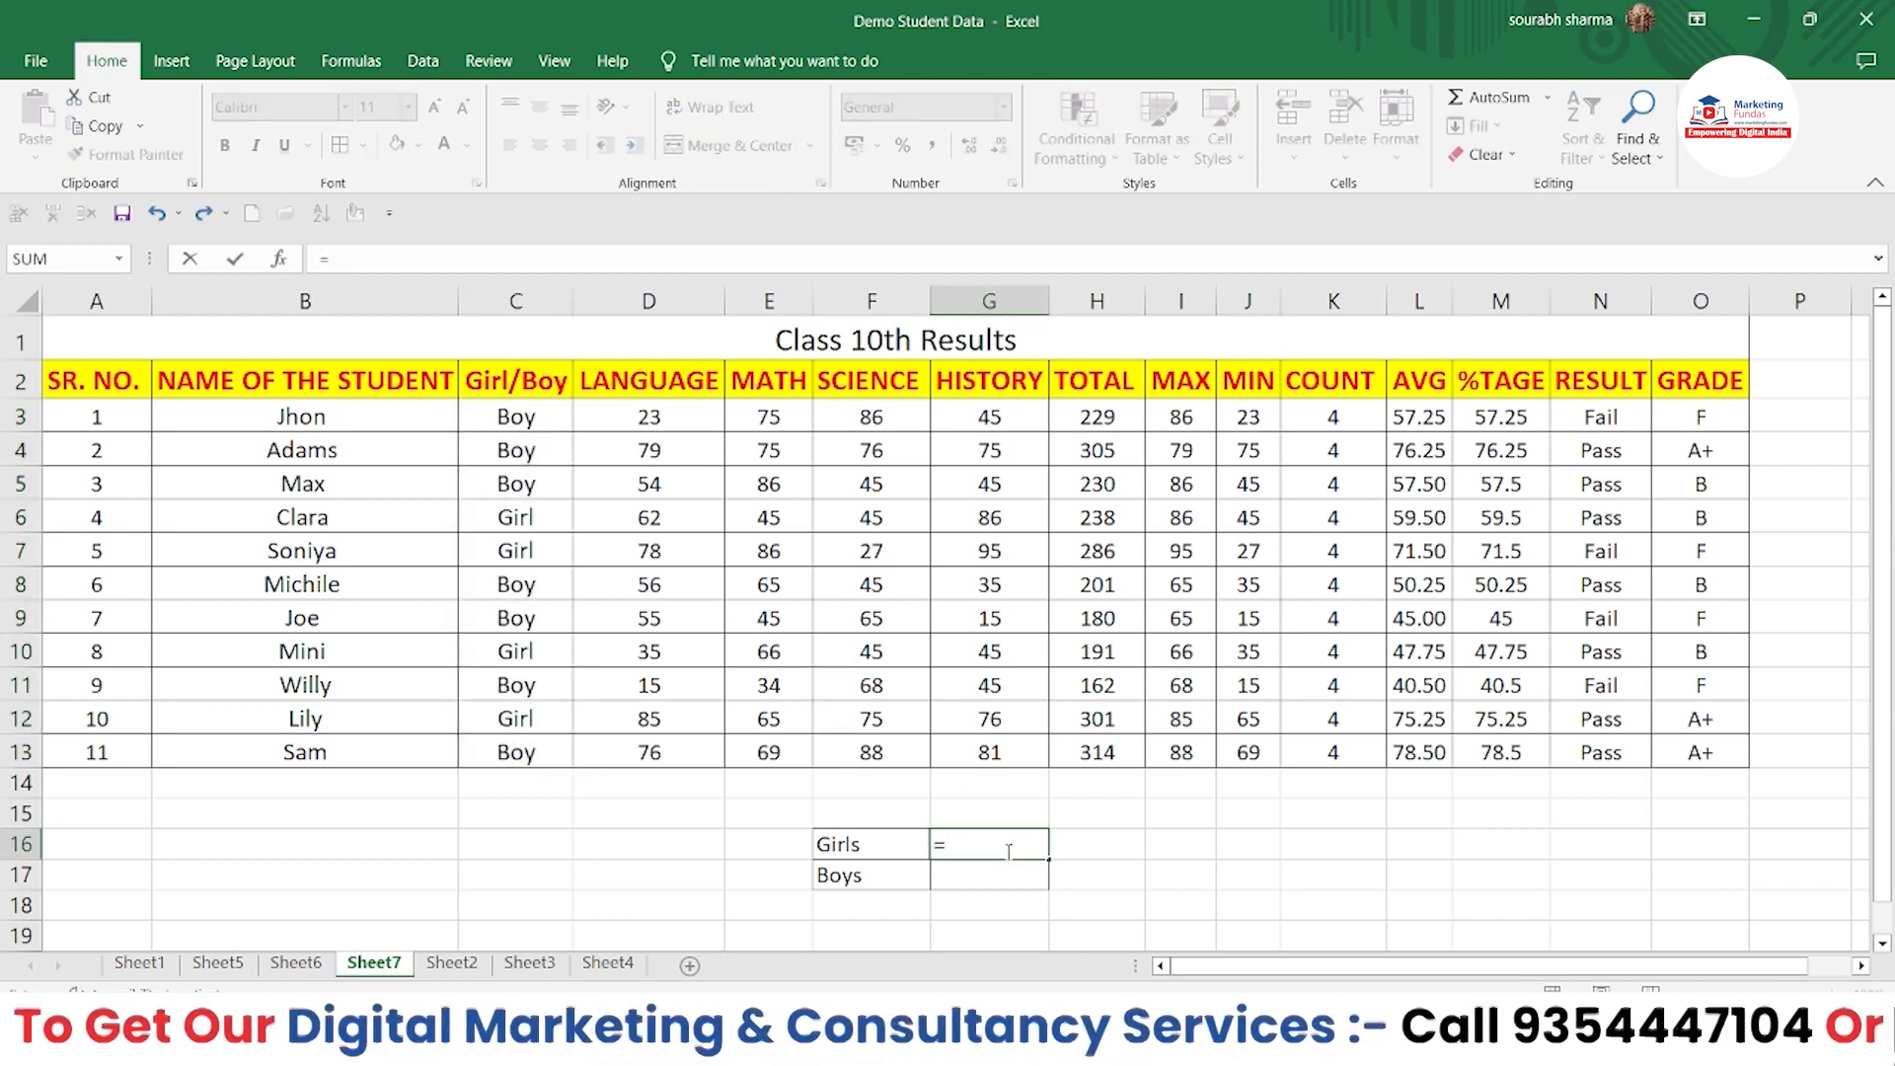
pyautogui.write('counti')
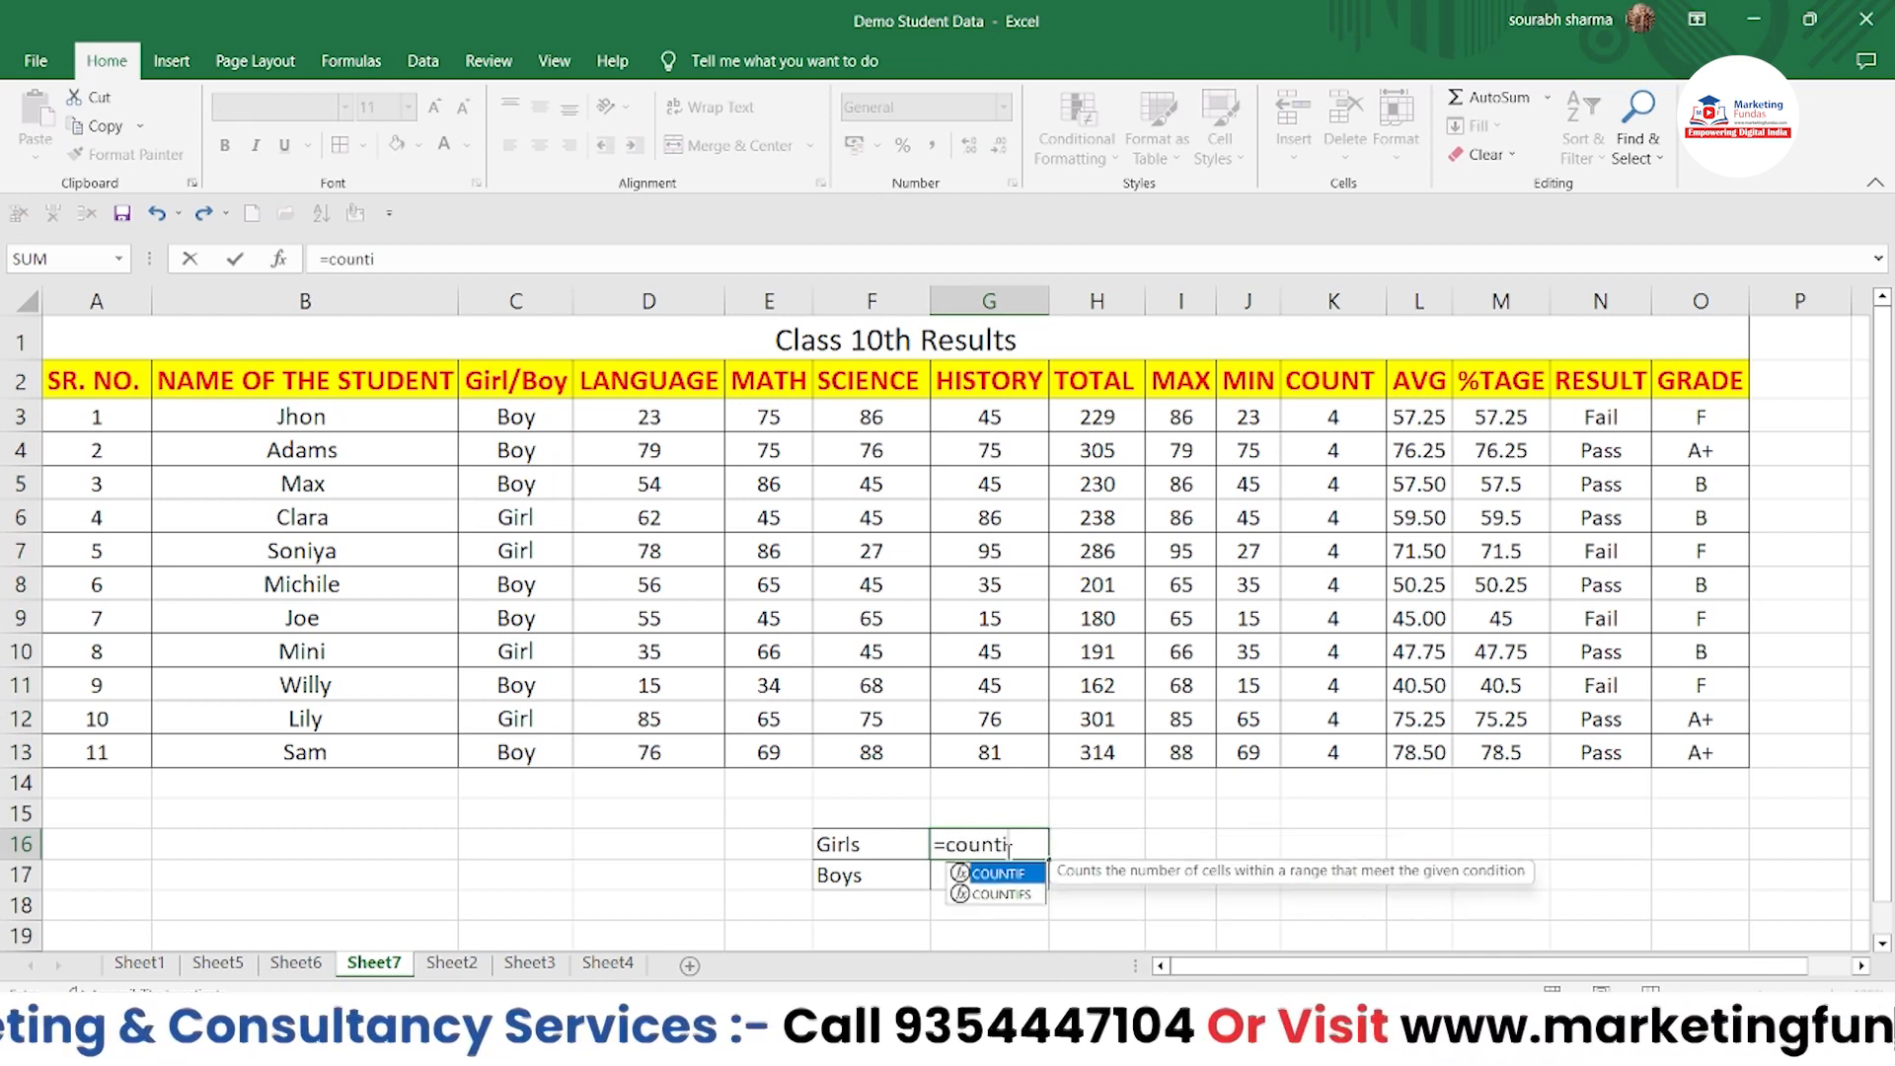
pyautogui.write('fs(')
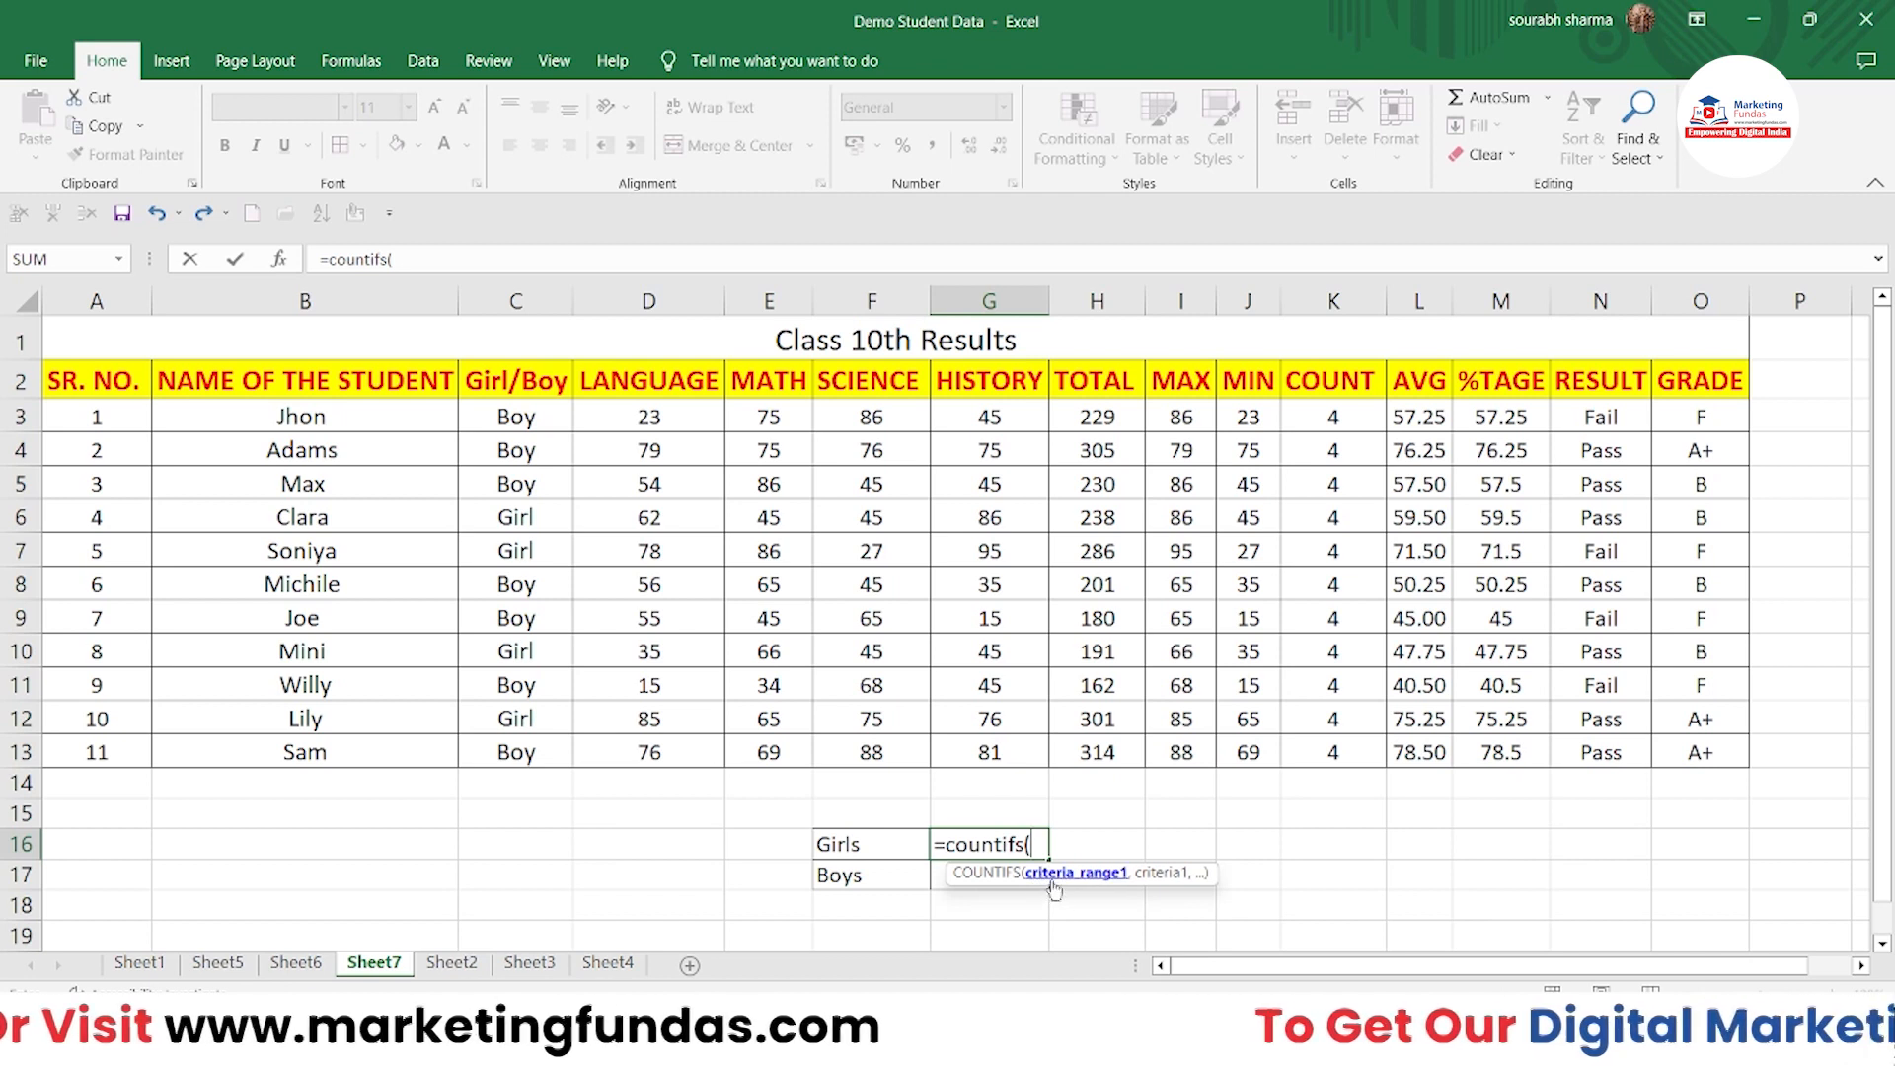
pyautogui.click(509, 380)
pyautogui.moveTo(509, 380); pyautogui.dragTo(516, 754)
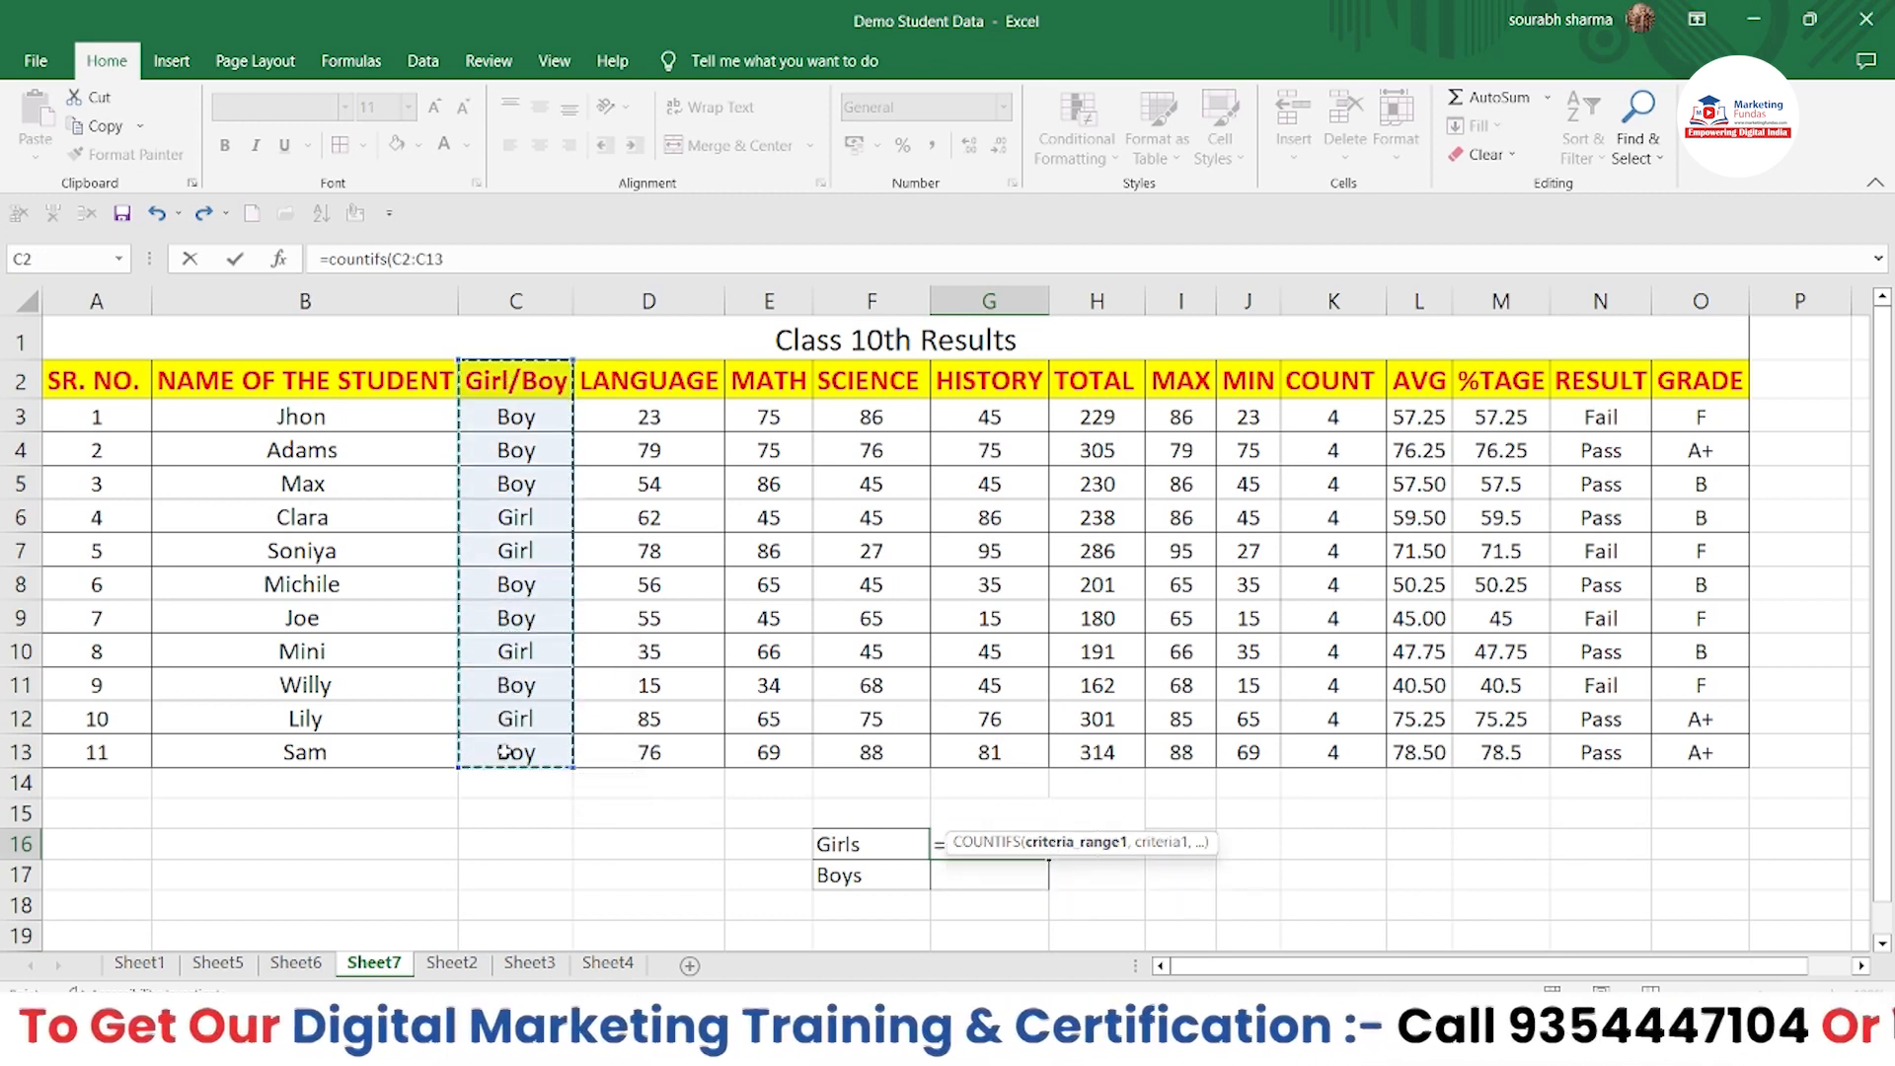
pyautogui.write(',')
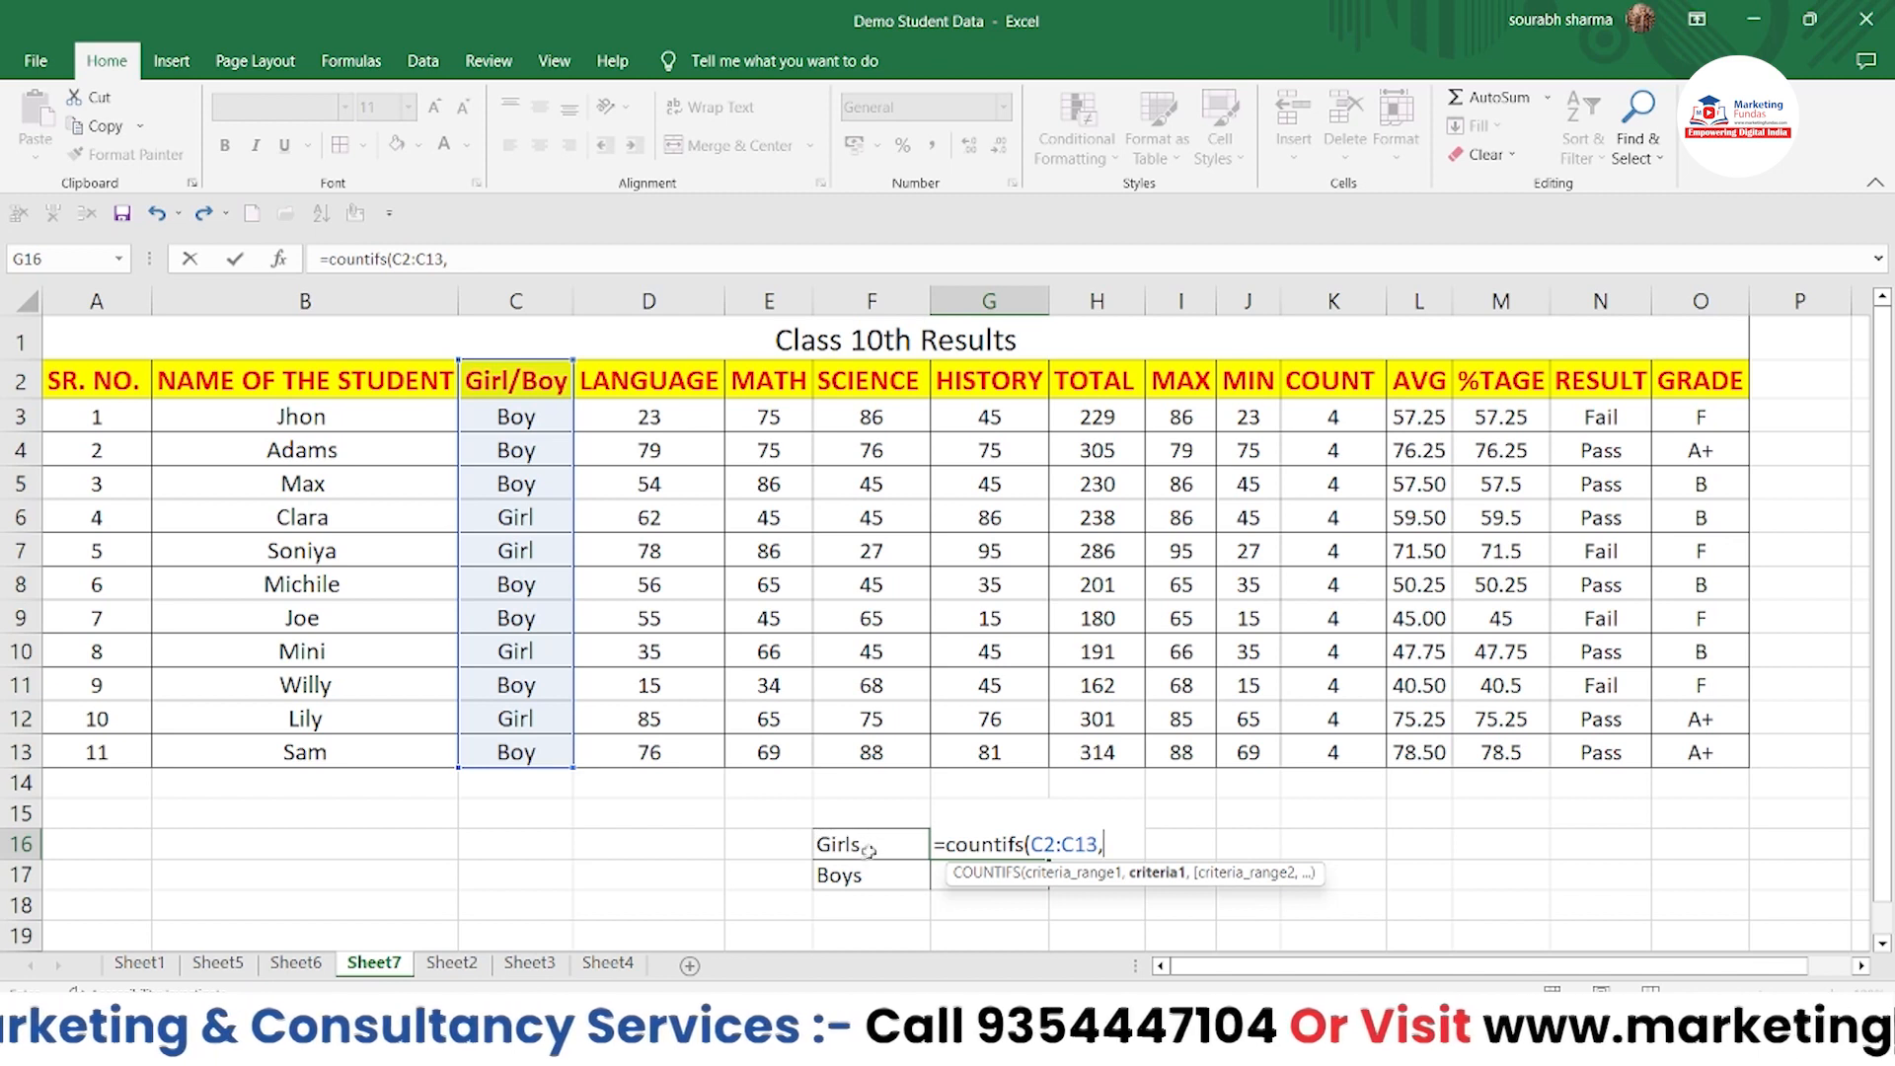
pyautogui.click(515, 515)
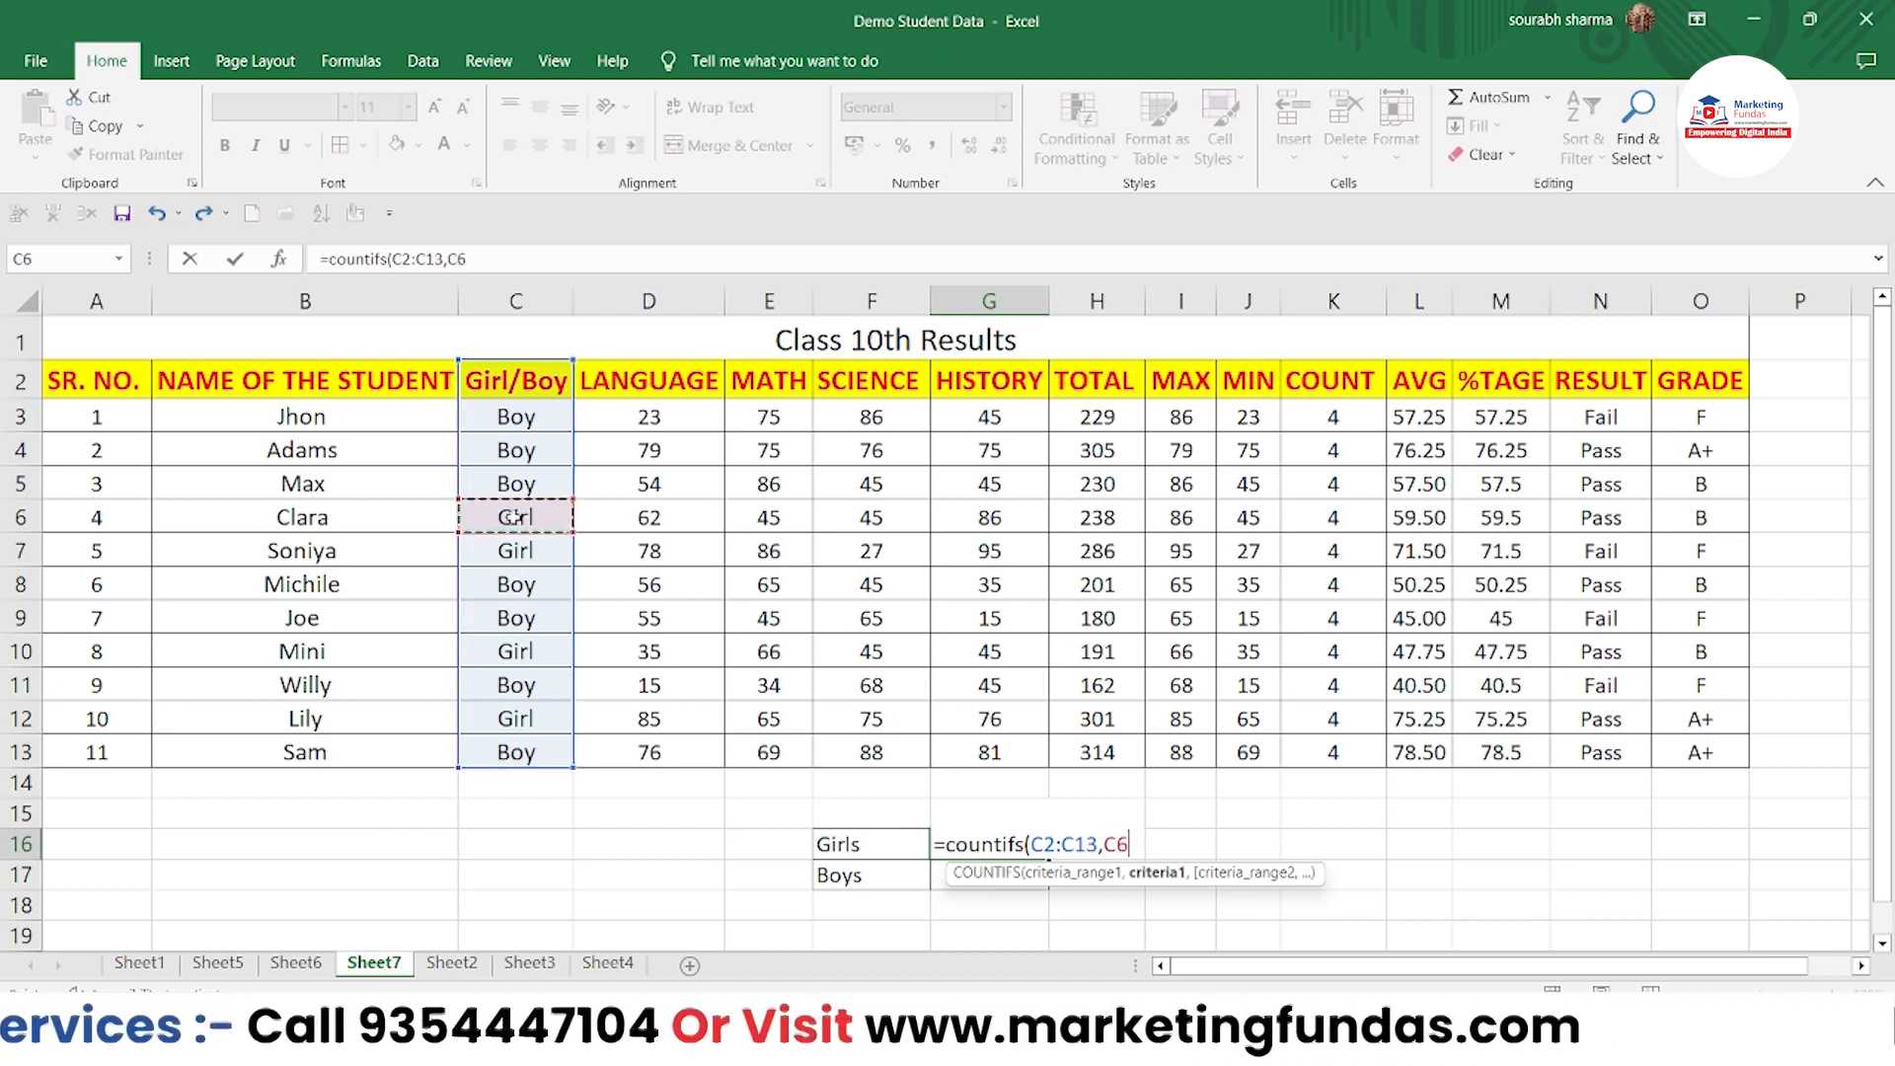
pyautogui.write(',')
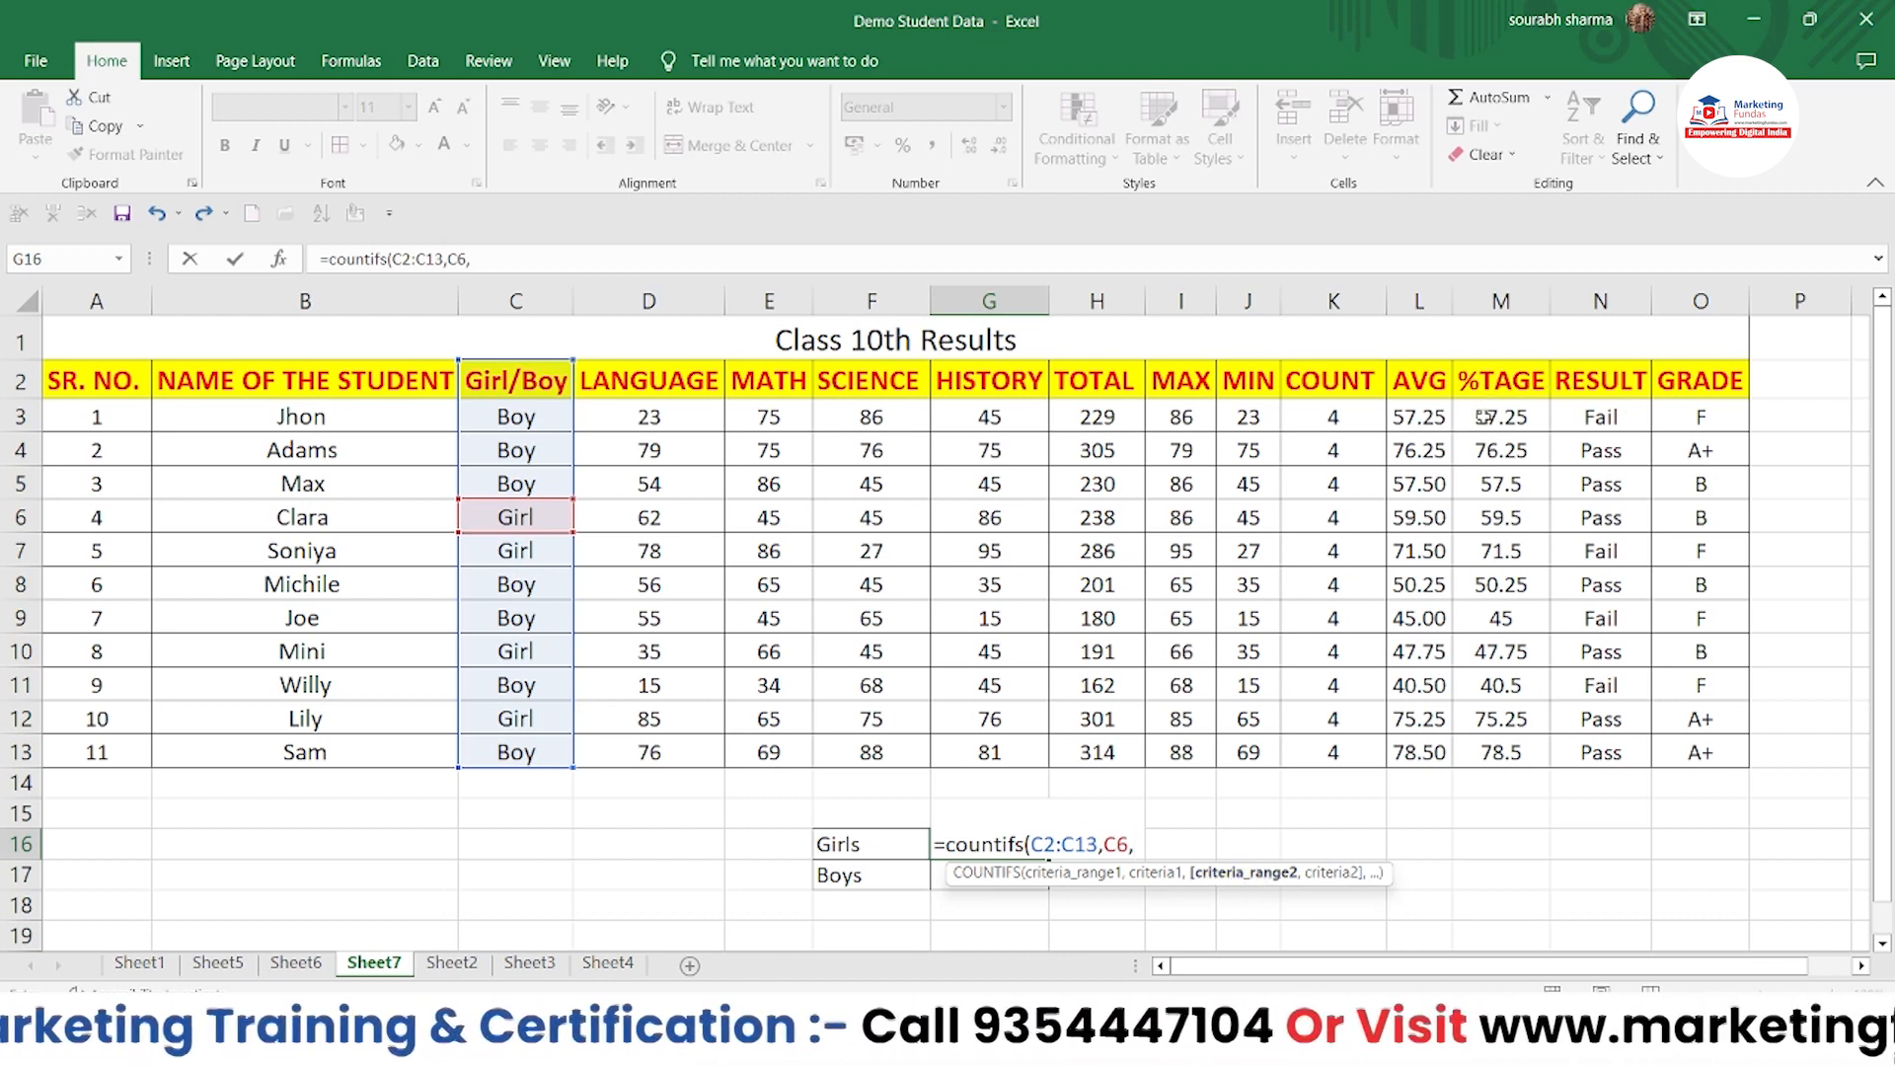
# Try to complete the girls' COUNTIFS formula with M3:M13 as the second criteria range and ">60" as its criterion
pyautogui.click(1478, 416)
pyautogui.moveTo(1483, 452); pyautogui.dragTo(1525, 758)
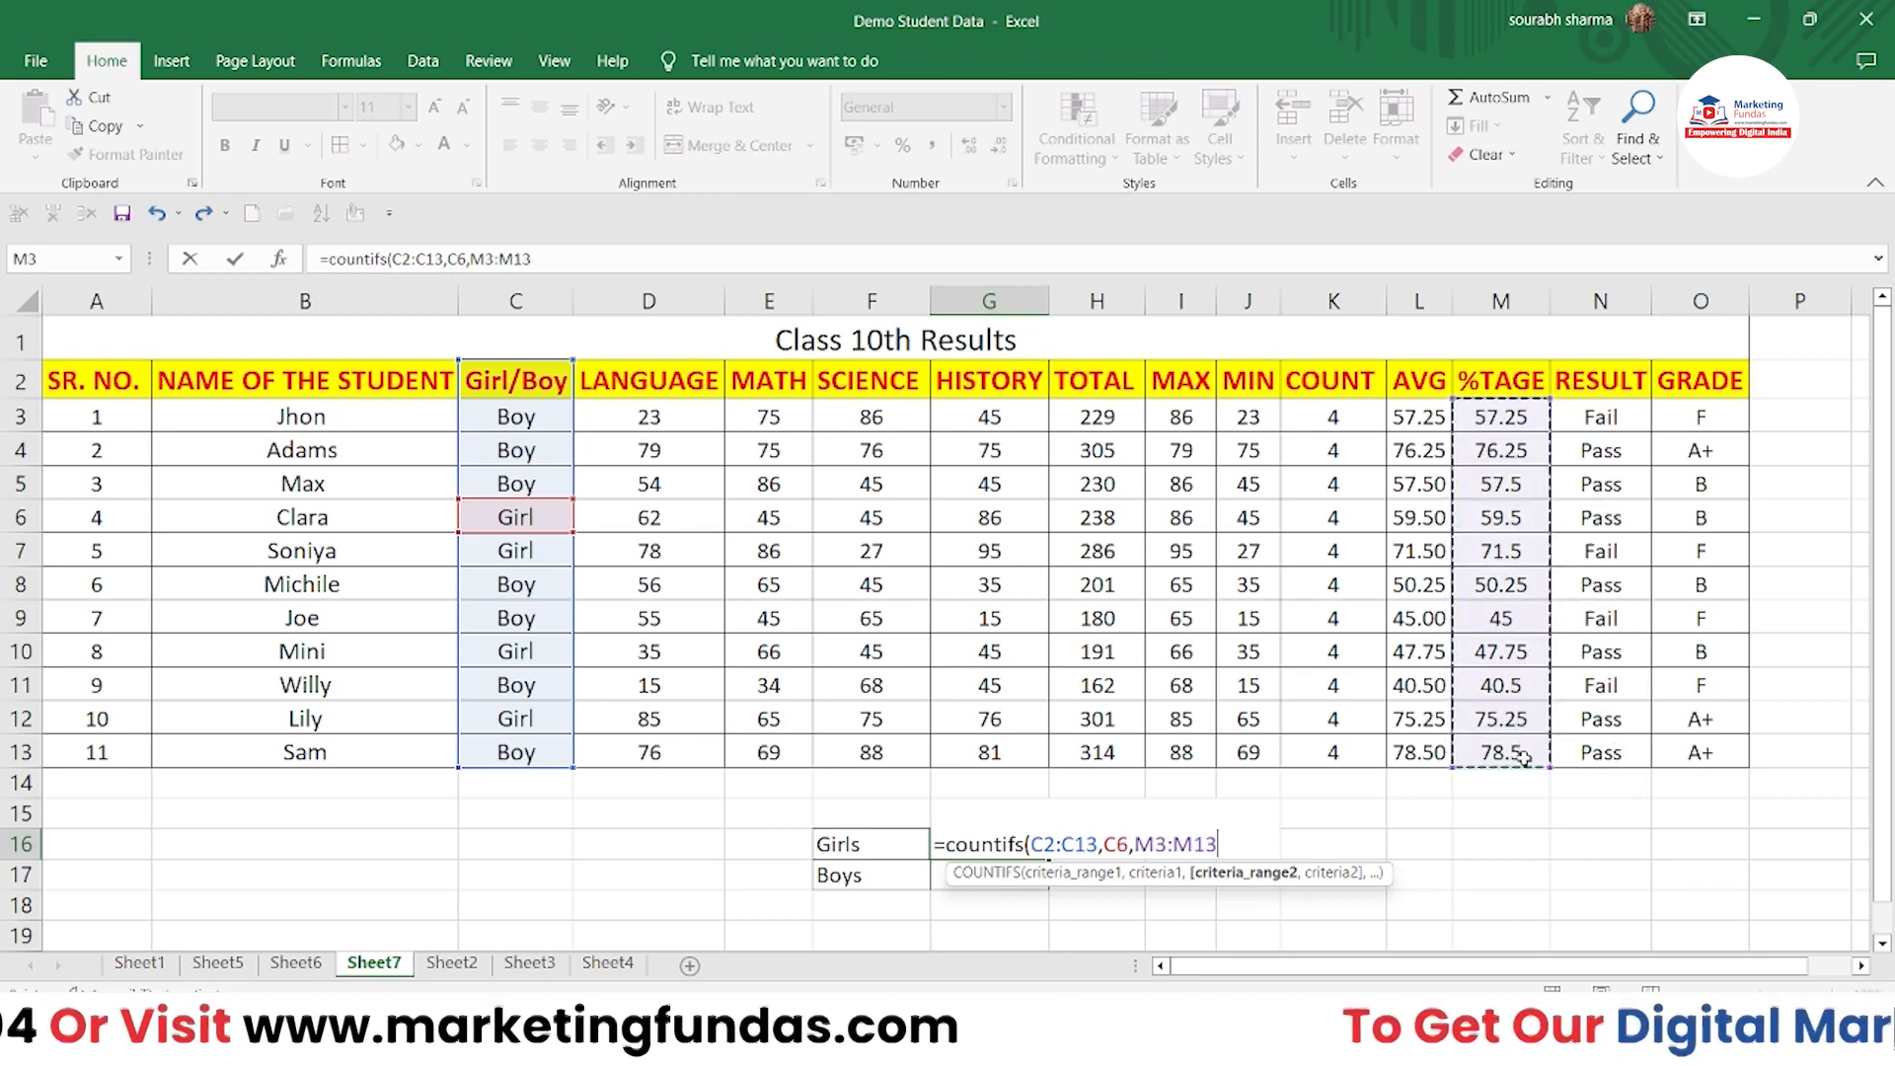
pyautogui.write(',')
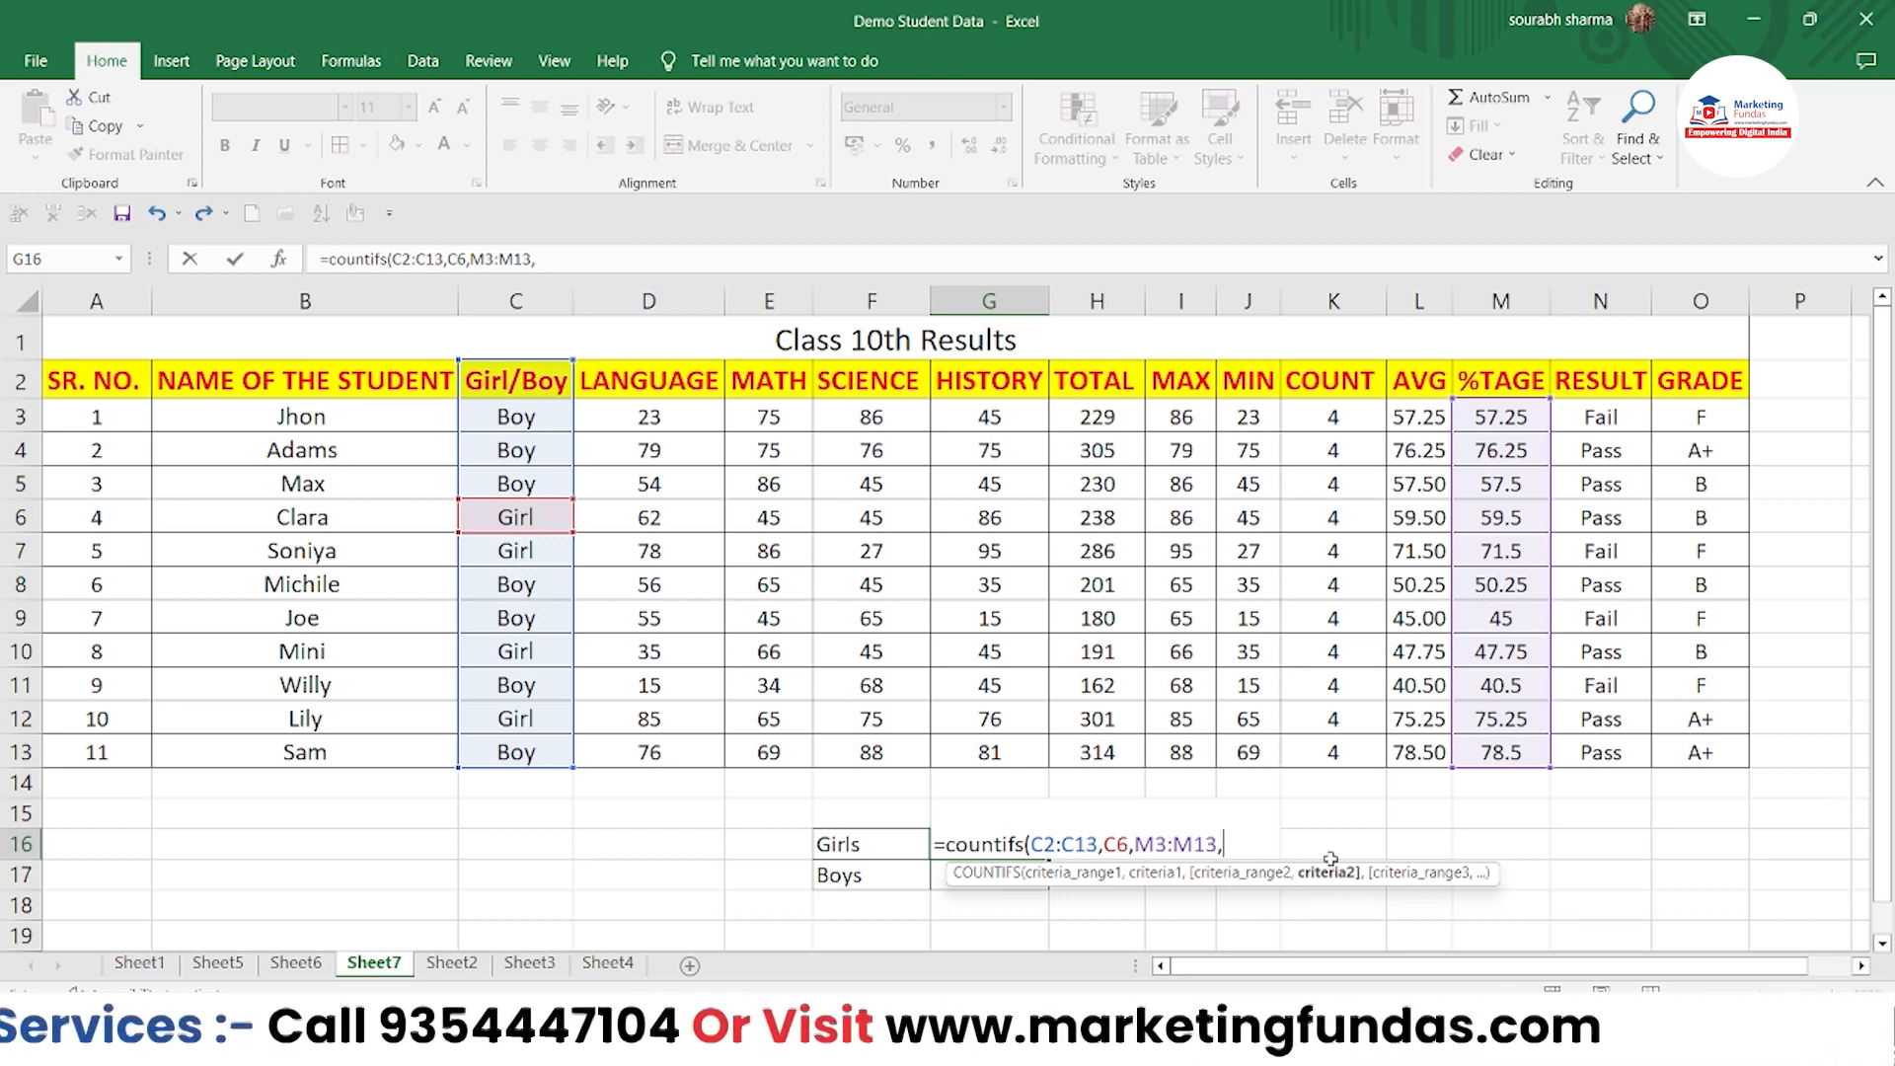
pyautogui.write('"')
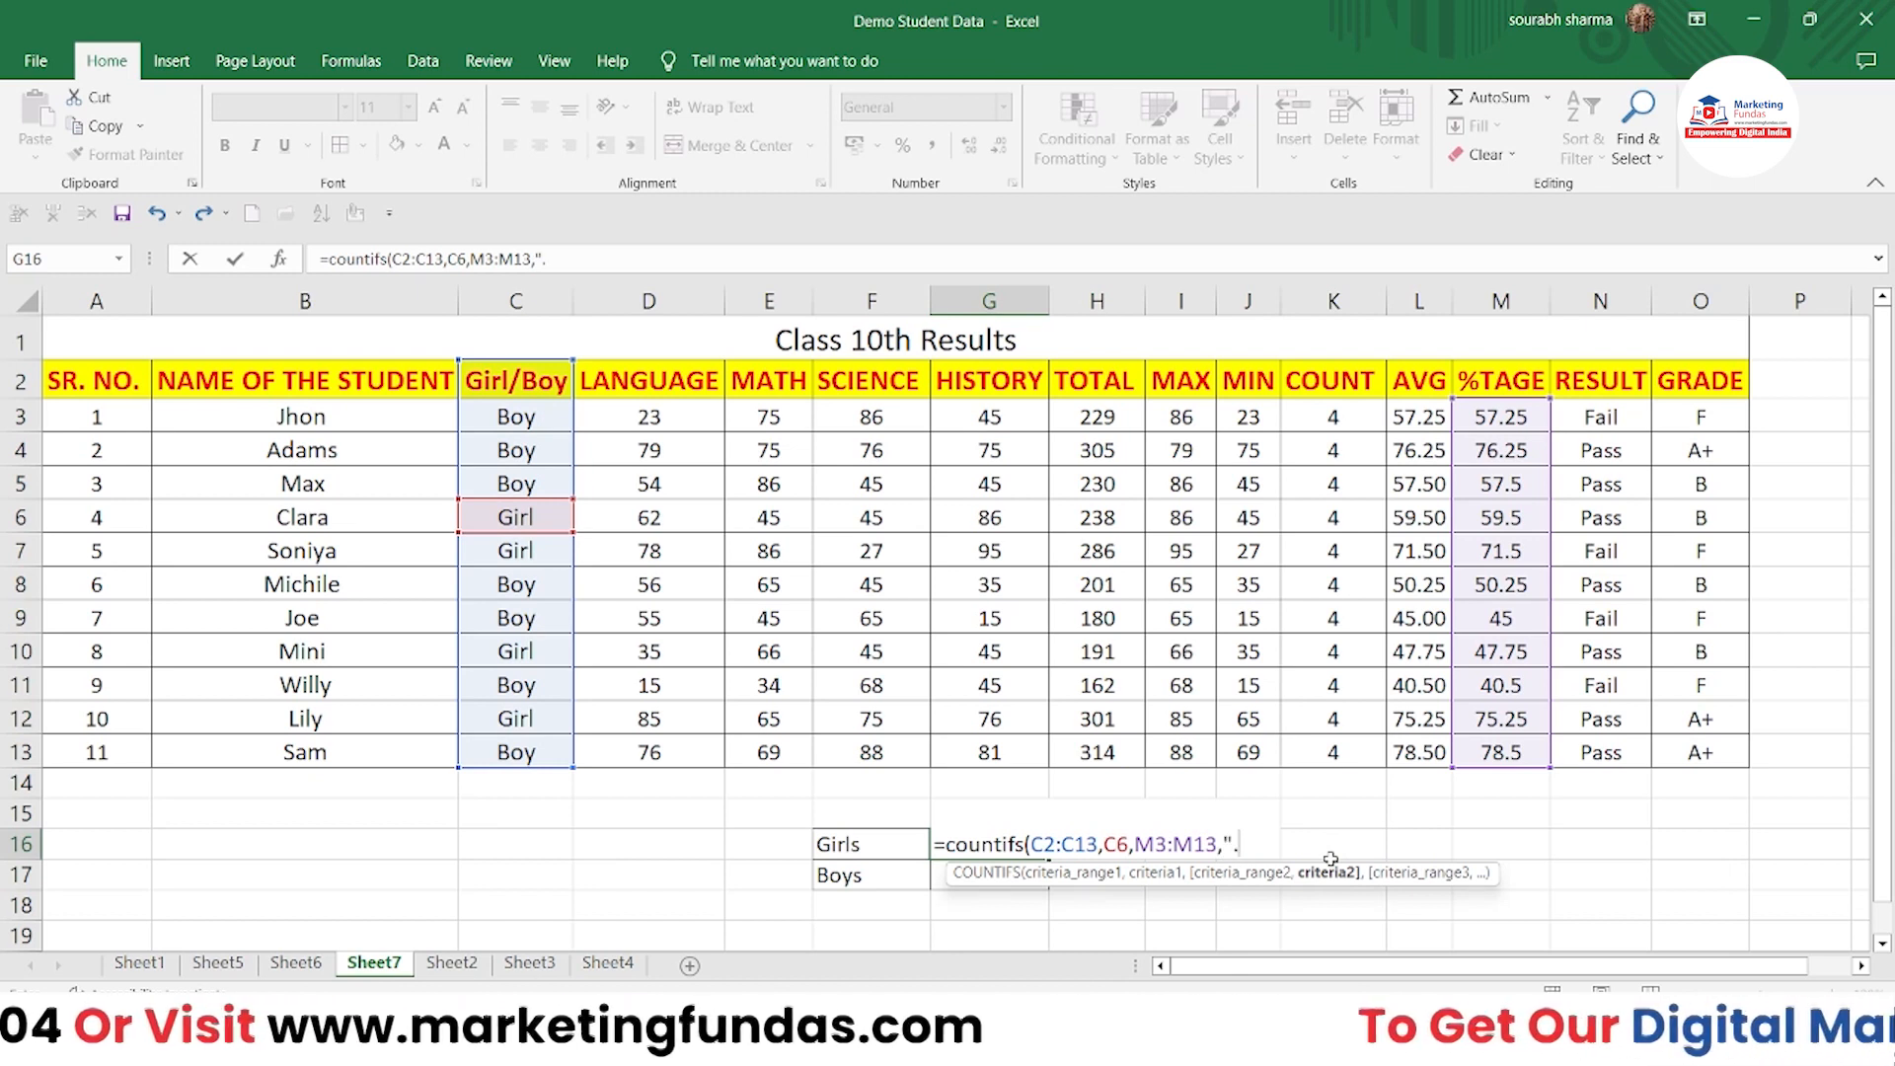
pyautogui.write('>')
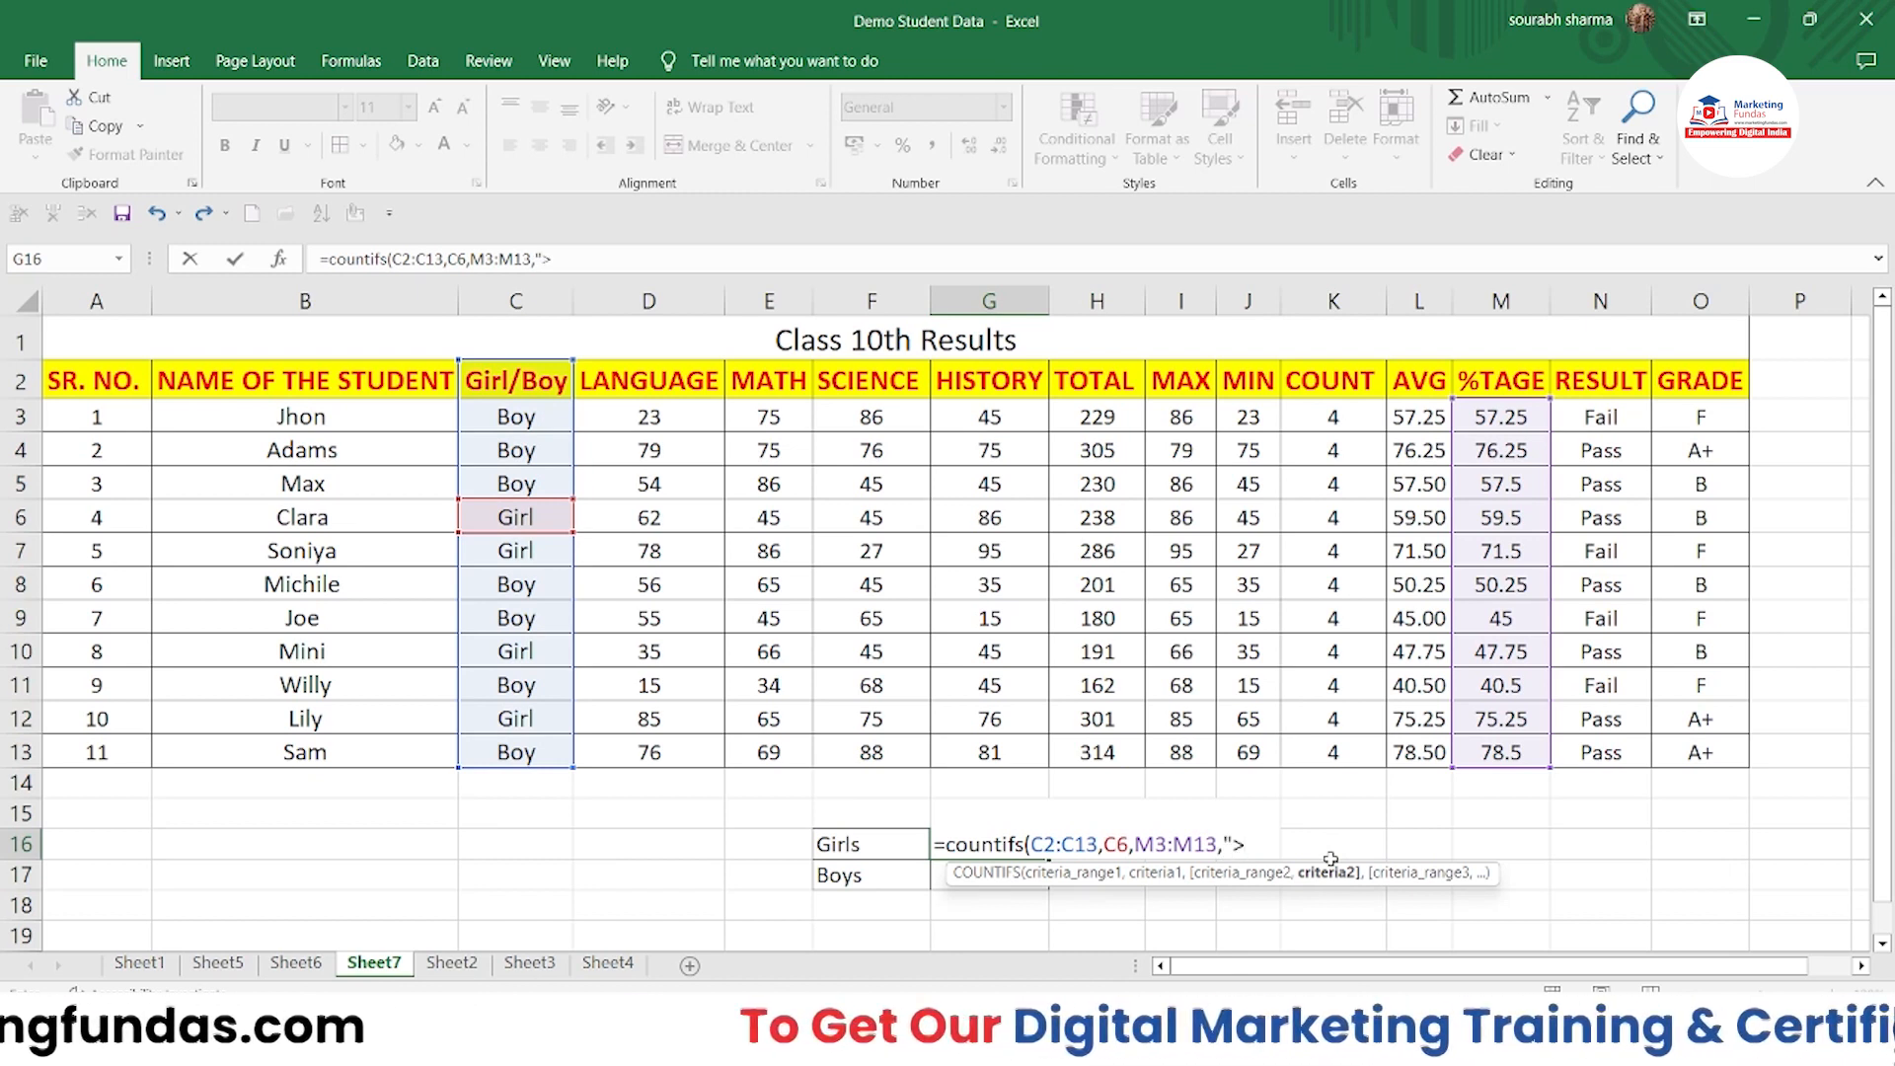
pyautogui.write('60')
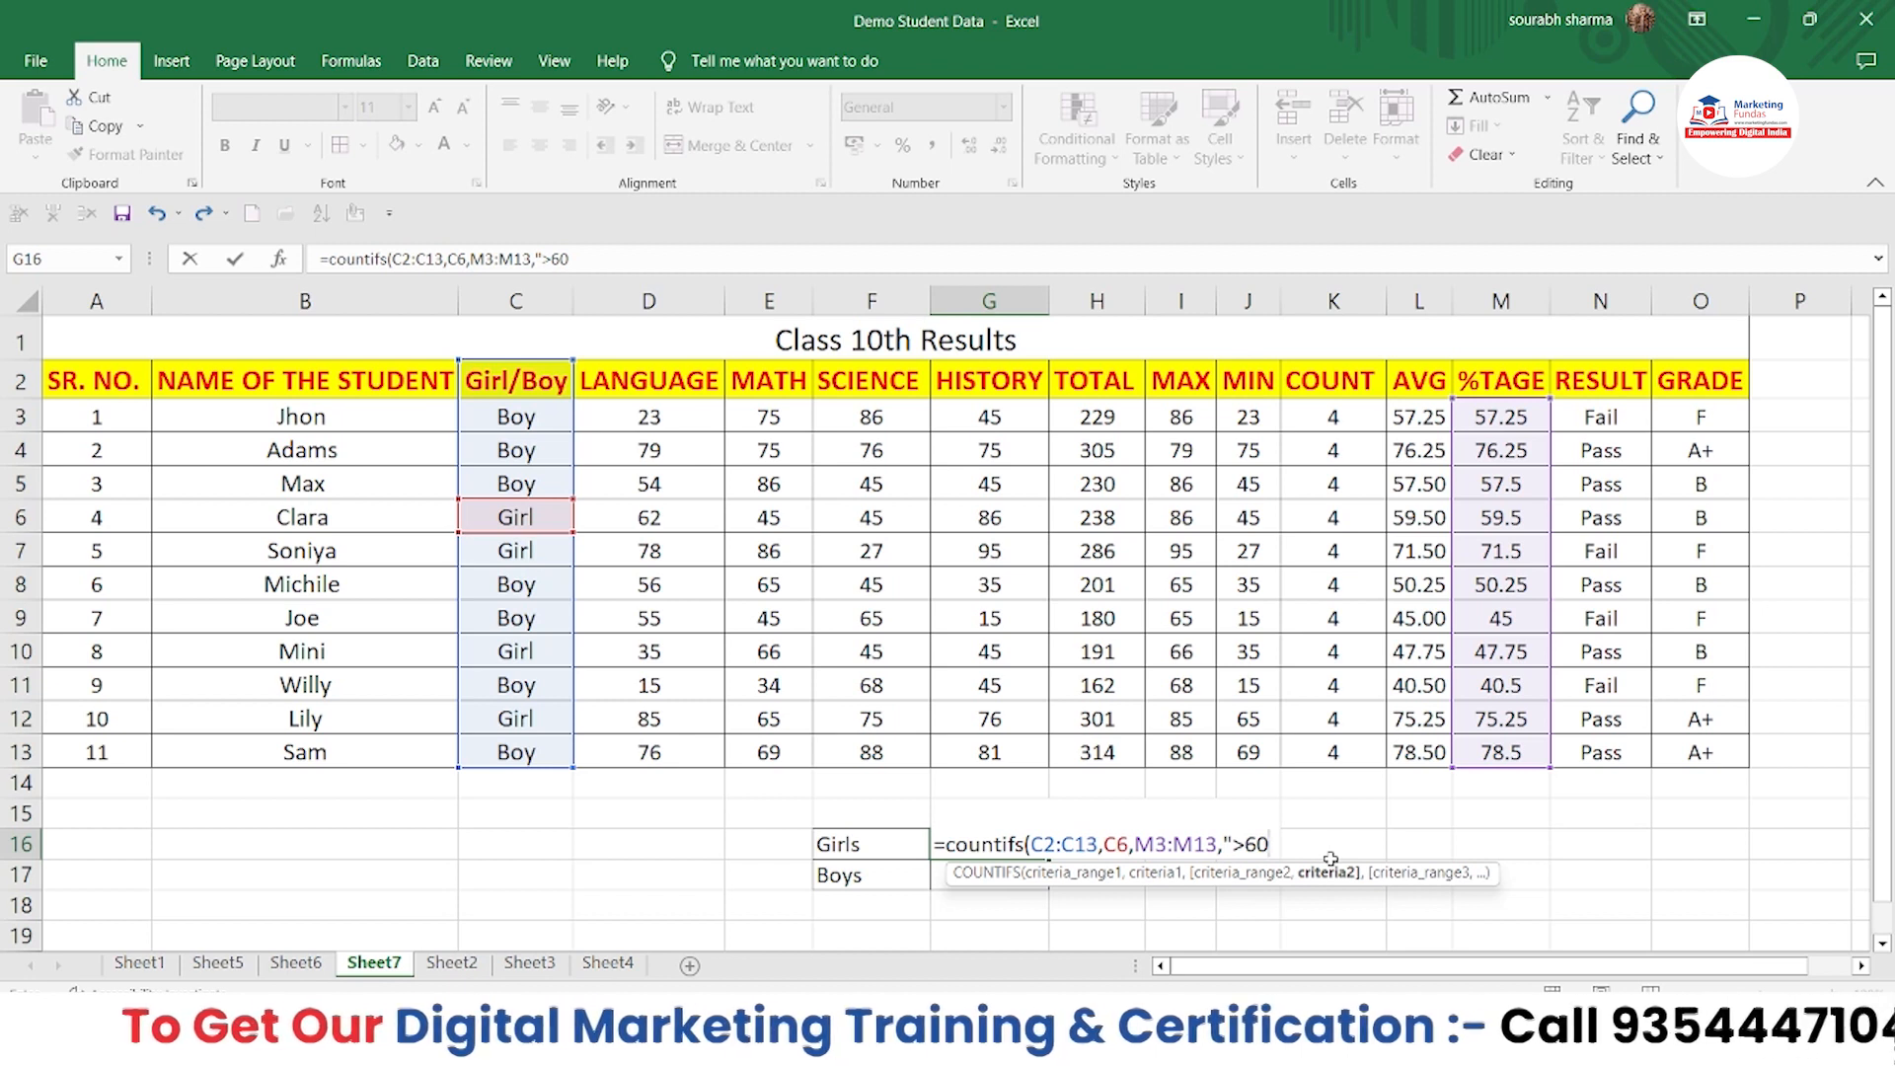
pyautogui.write('"')
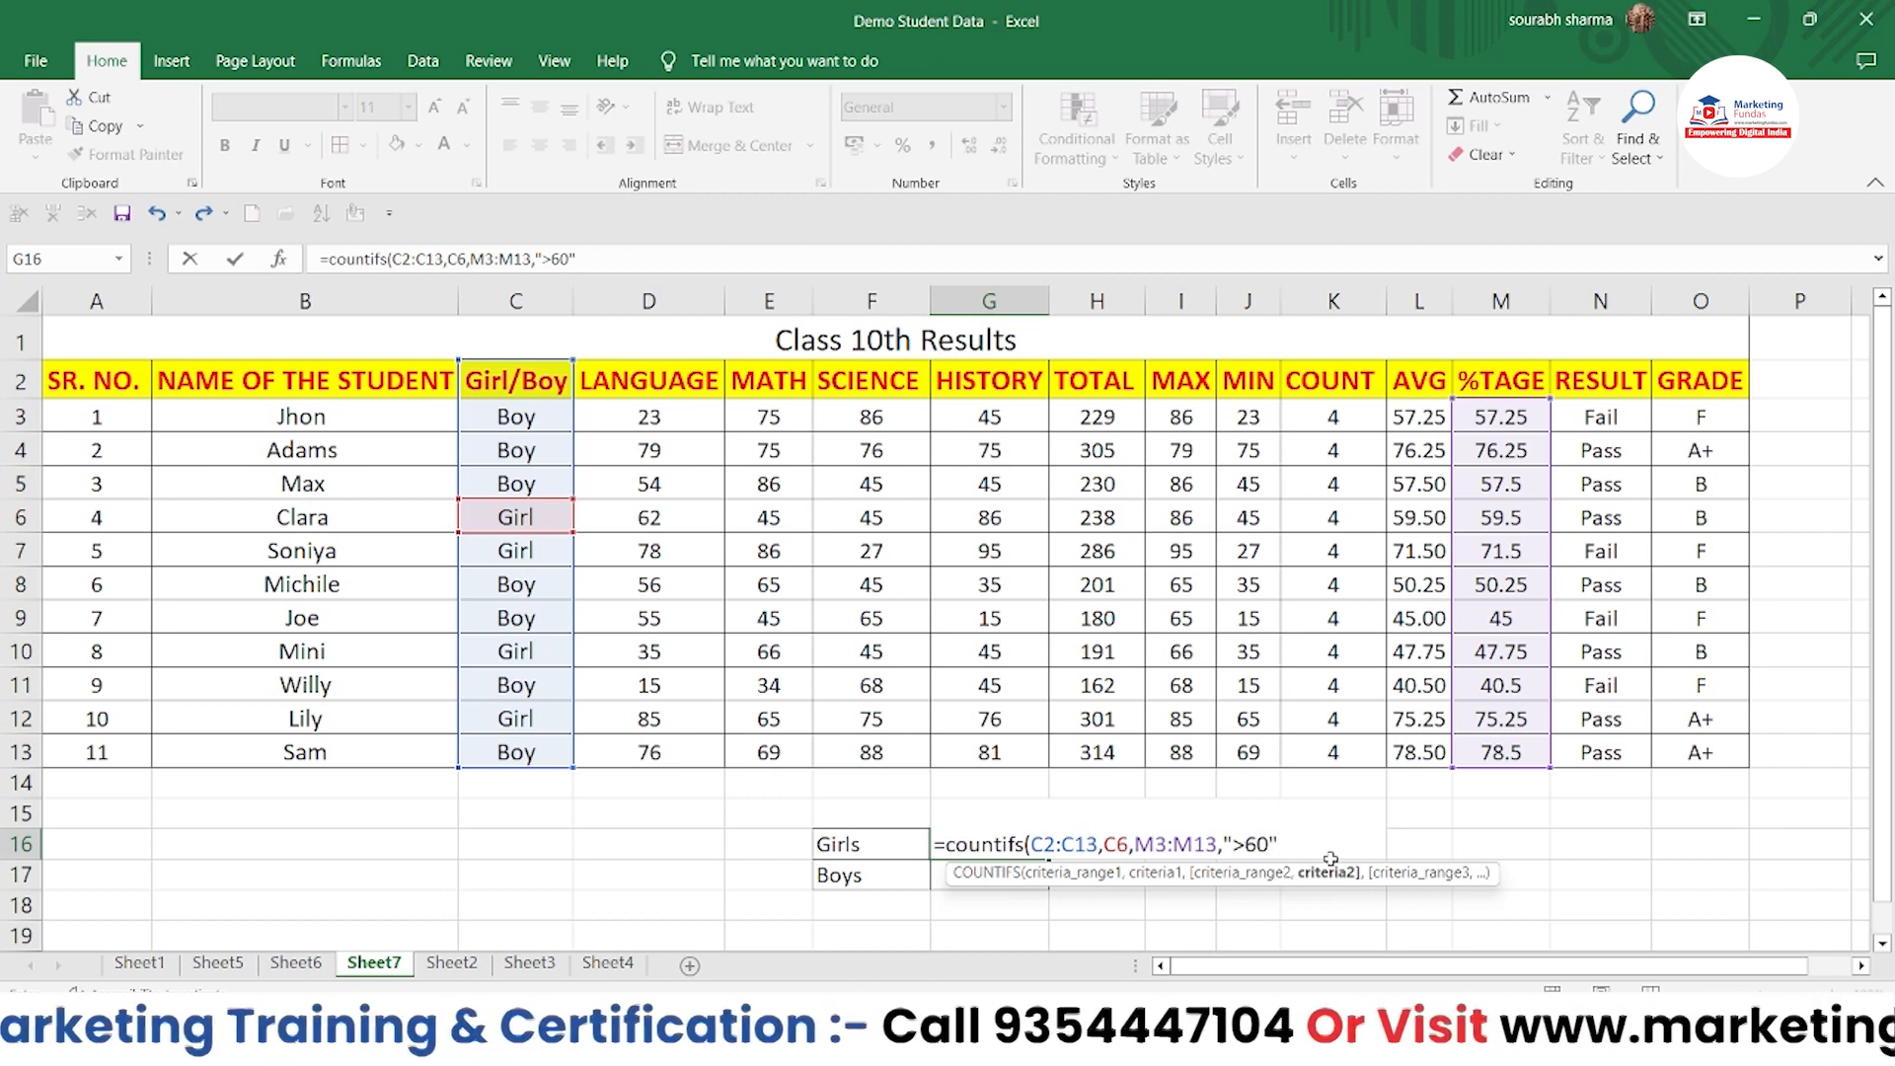
pyautogui.write(')')
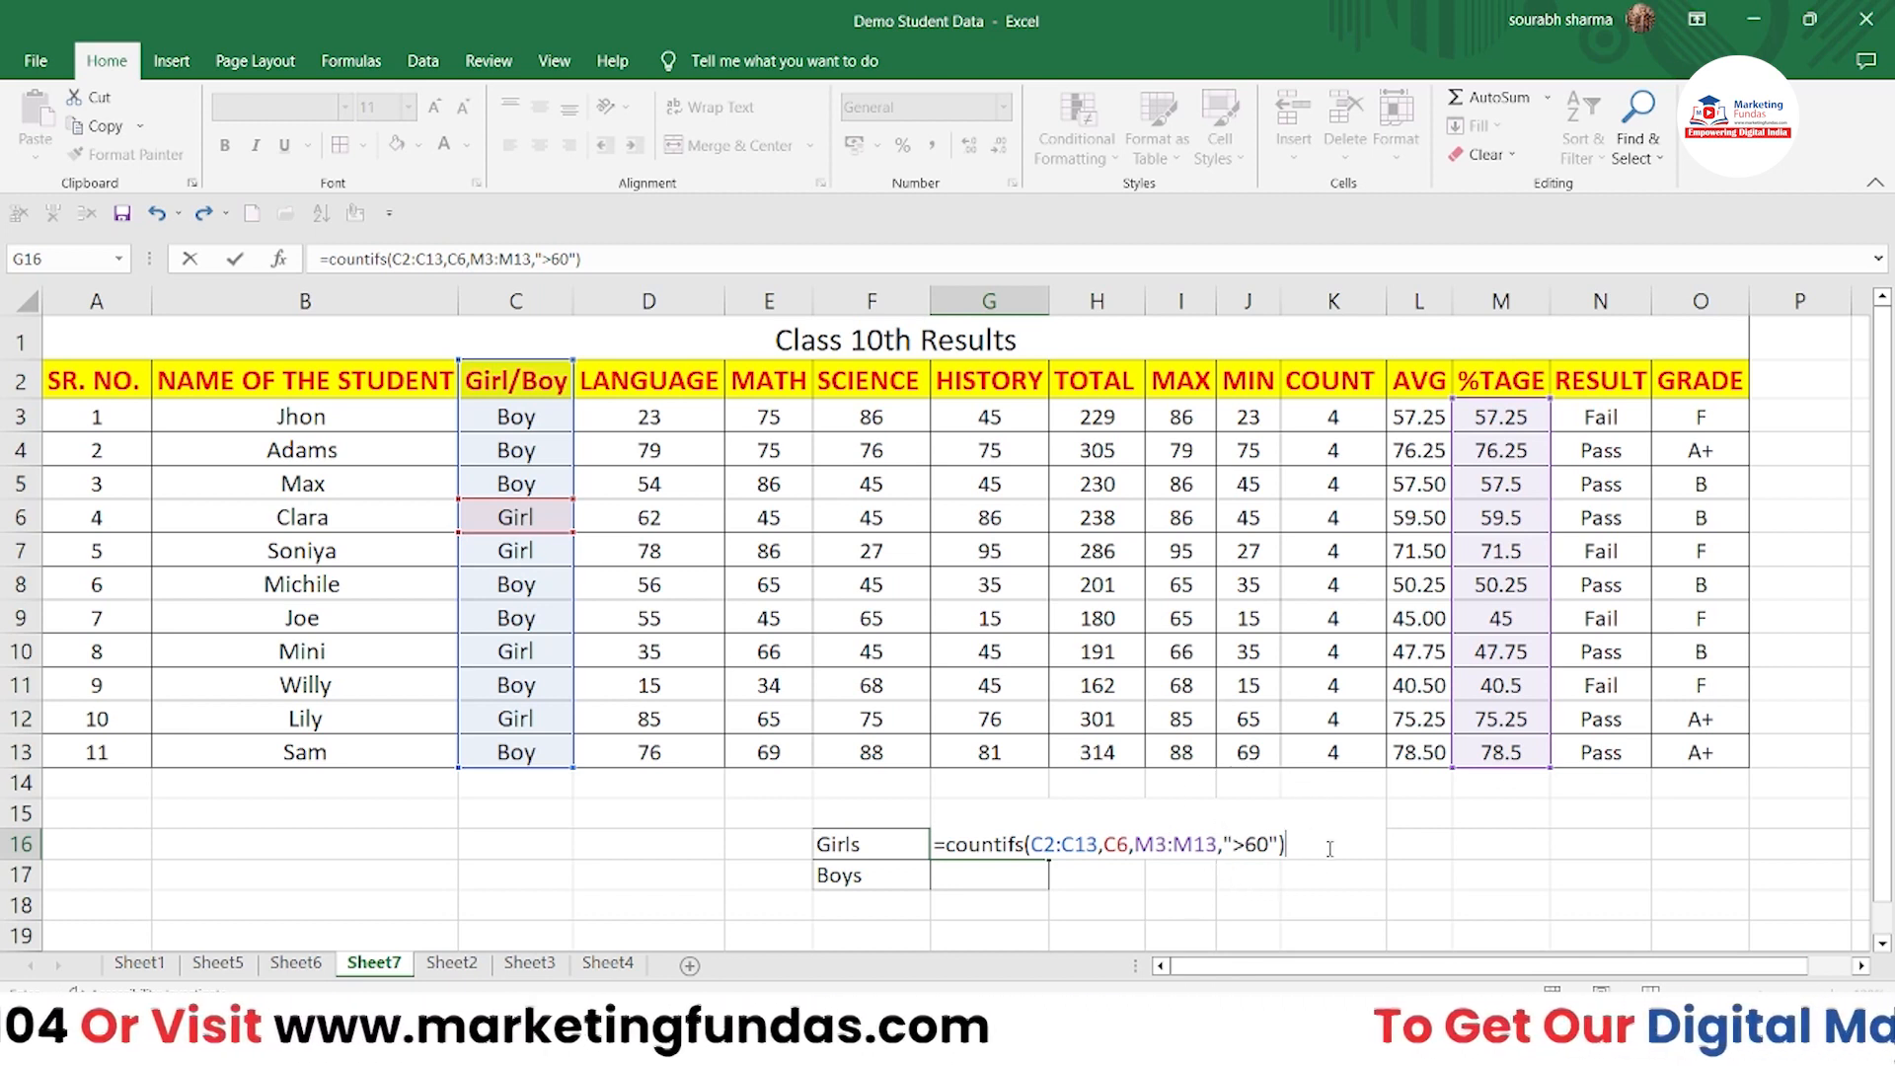
pyautogui.press('Return')
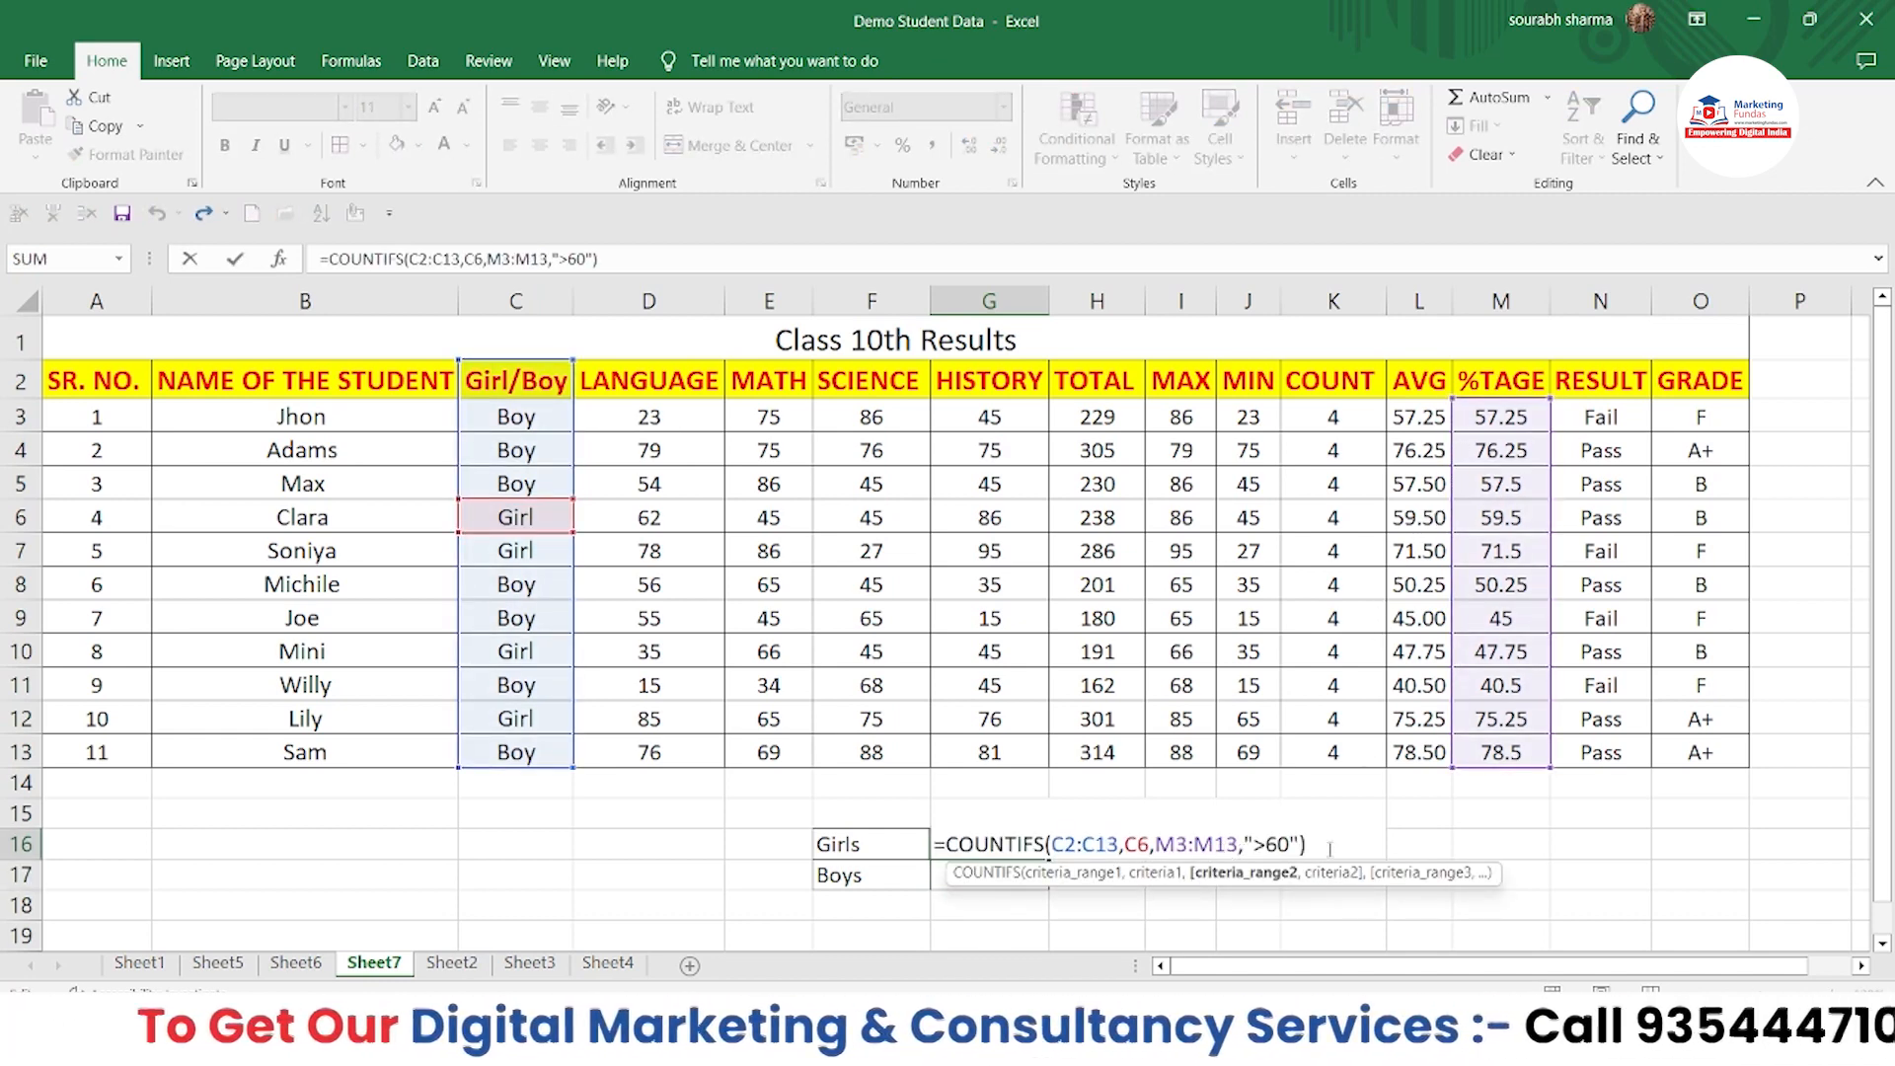
# Replace the second criteria pair in G16 so the formula reads =COUNTIFS(C2:C13,C6,M2:M13,">60")
pyautogui.press('Delete')
pyautogui.press('Delete')
pyautogui.press('Delete')
pyautogui.press('Delete')
pyautogui.press('Delete')
pyautogui.press('Delete')
pyautogui.press('Delete')
pyautogui.press('Delete')
pyautogui.press('Delete')
pyautogui.press('Delete')
pyautogui.press('Delete')
pyautogui.press('Delete')
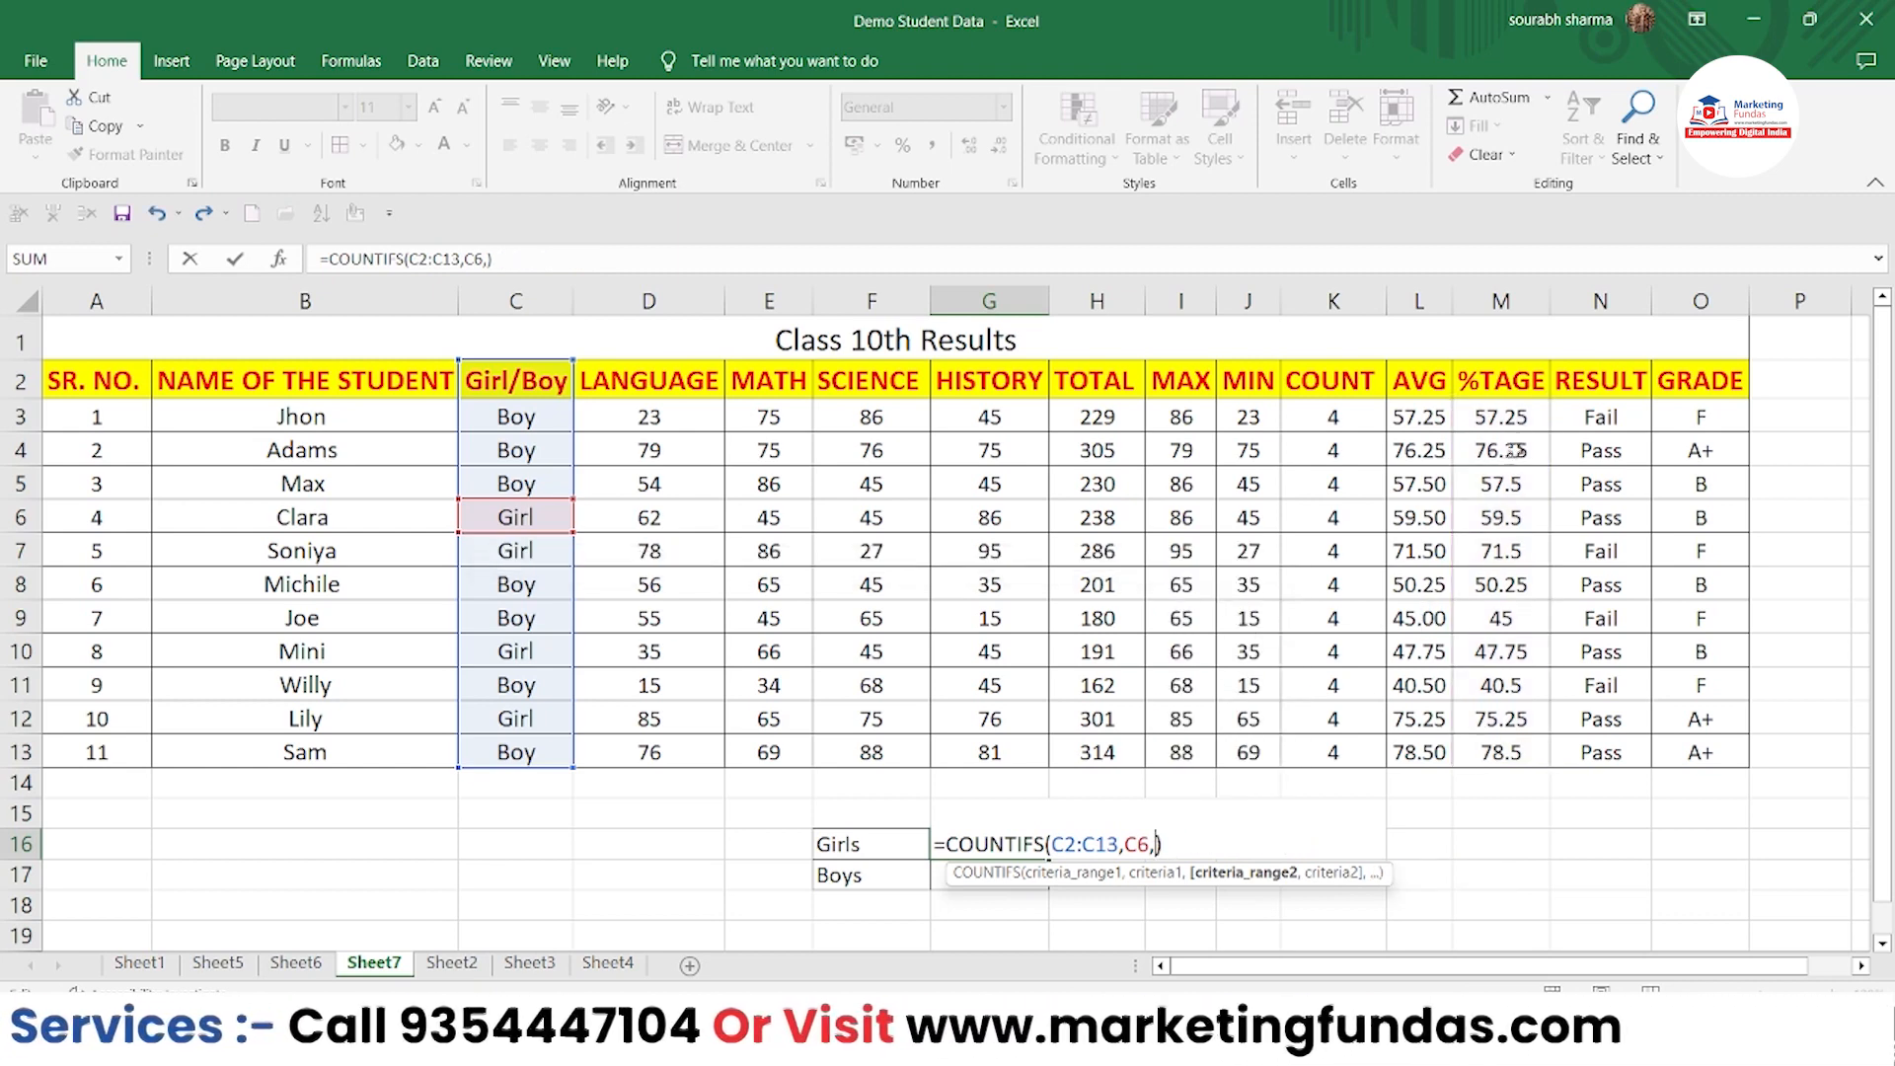
pyautogui.moveTo(1487, 390); pyautogui.dragTo(1490, 753)
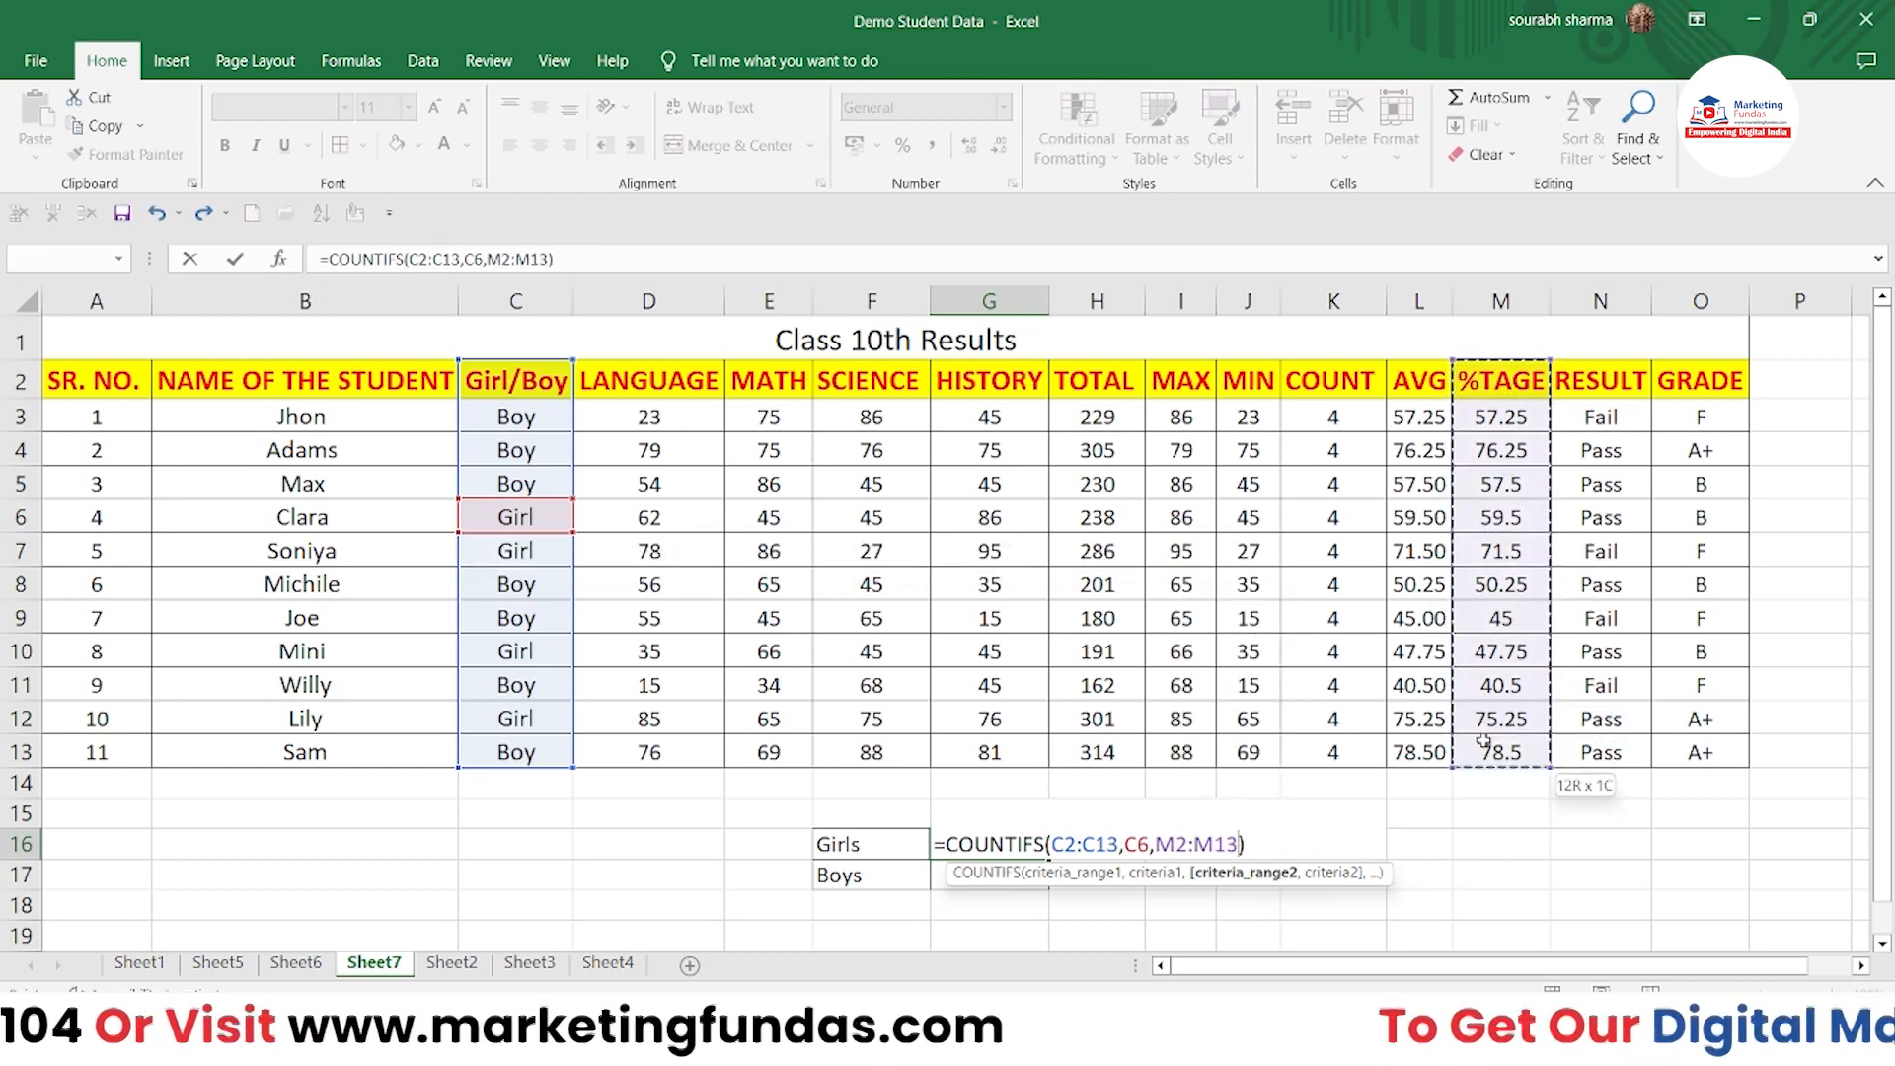
pyautogui.write(',"')
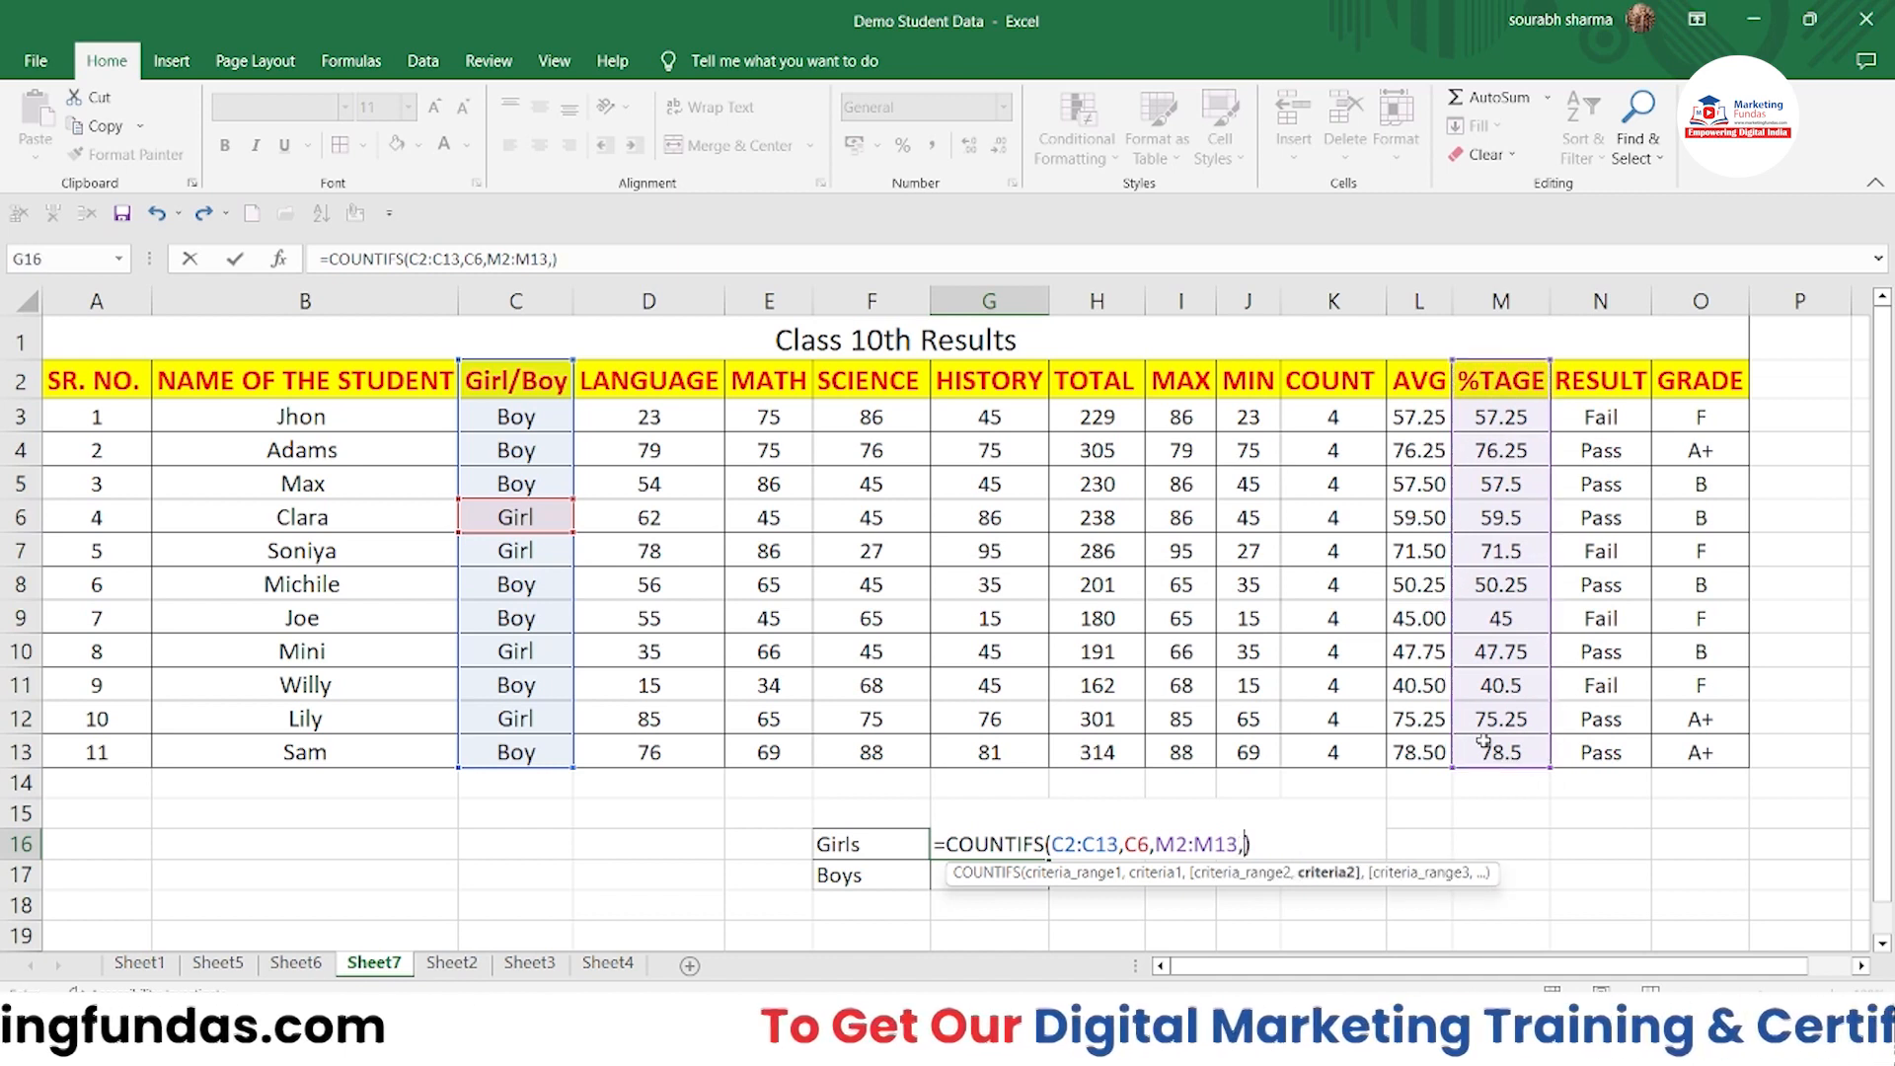
pyautogui.write('.60')
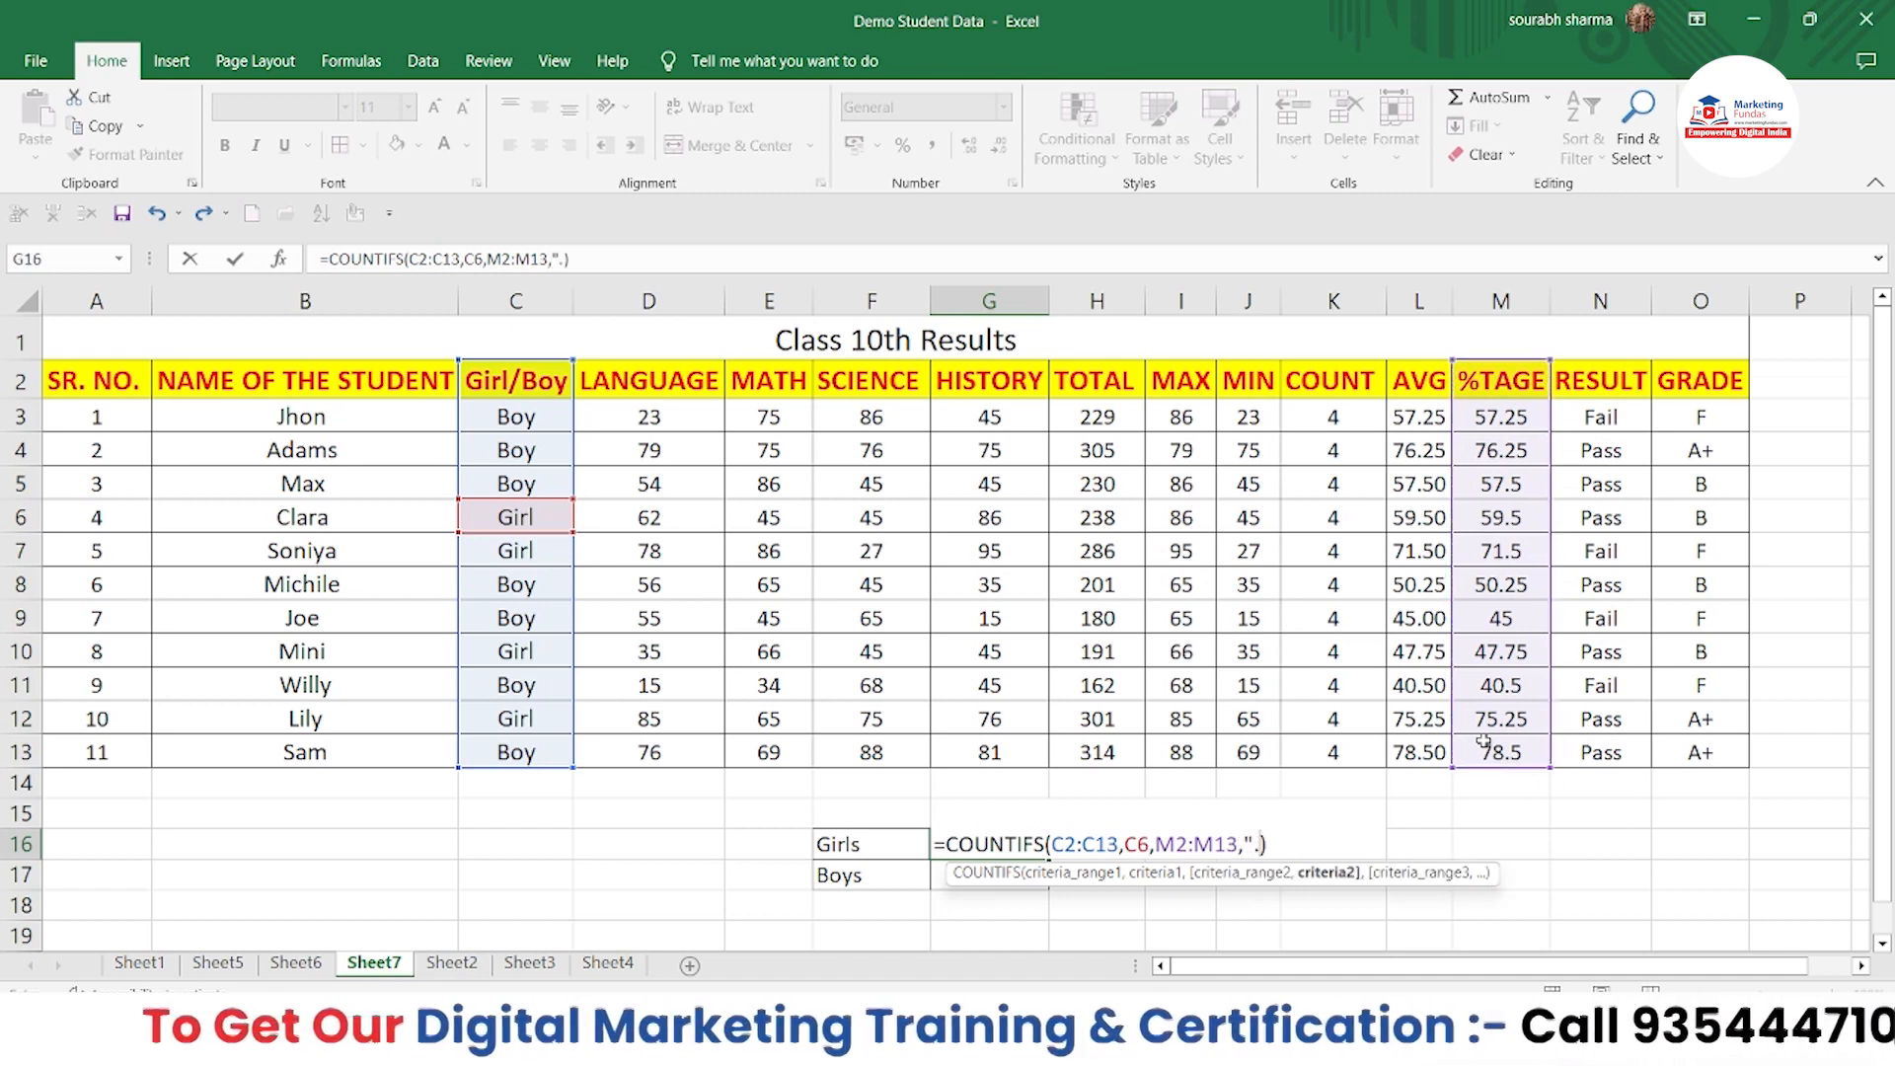
pyautogui.write('"')
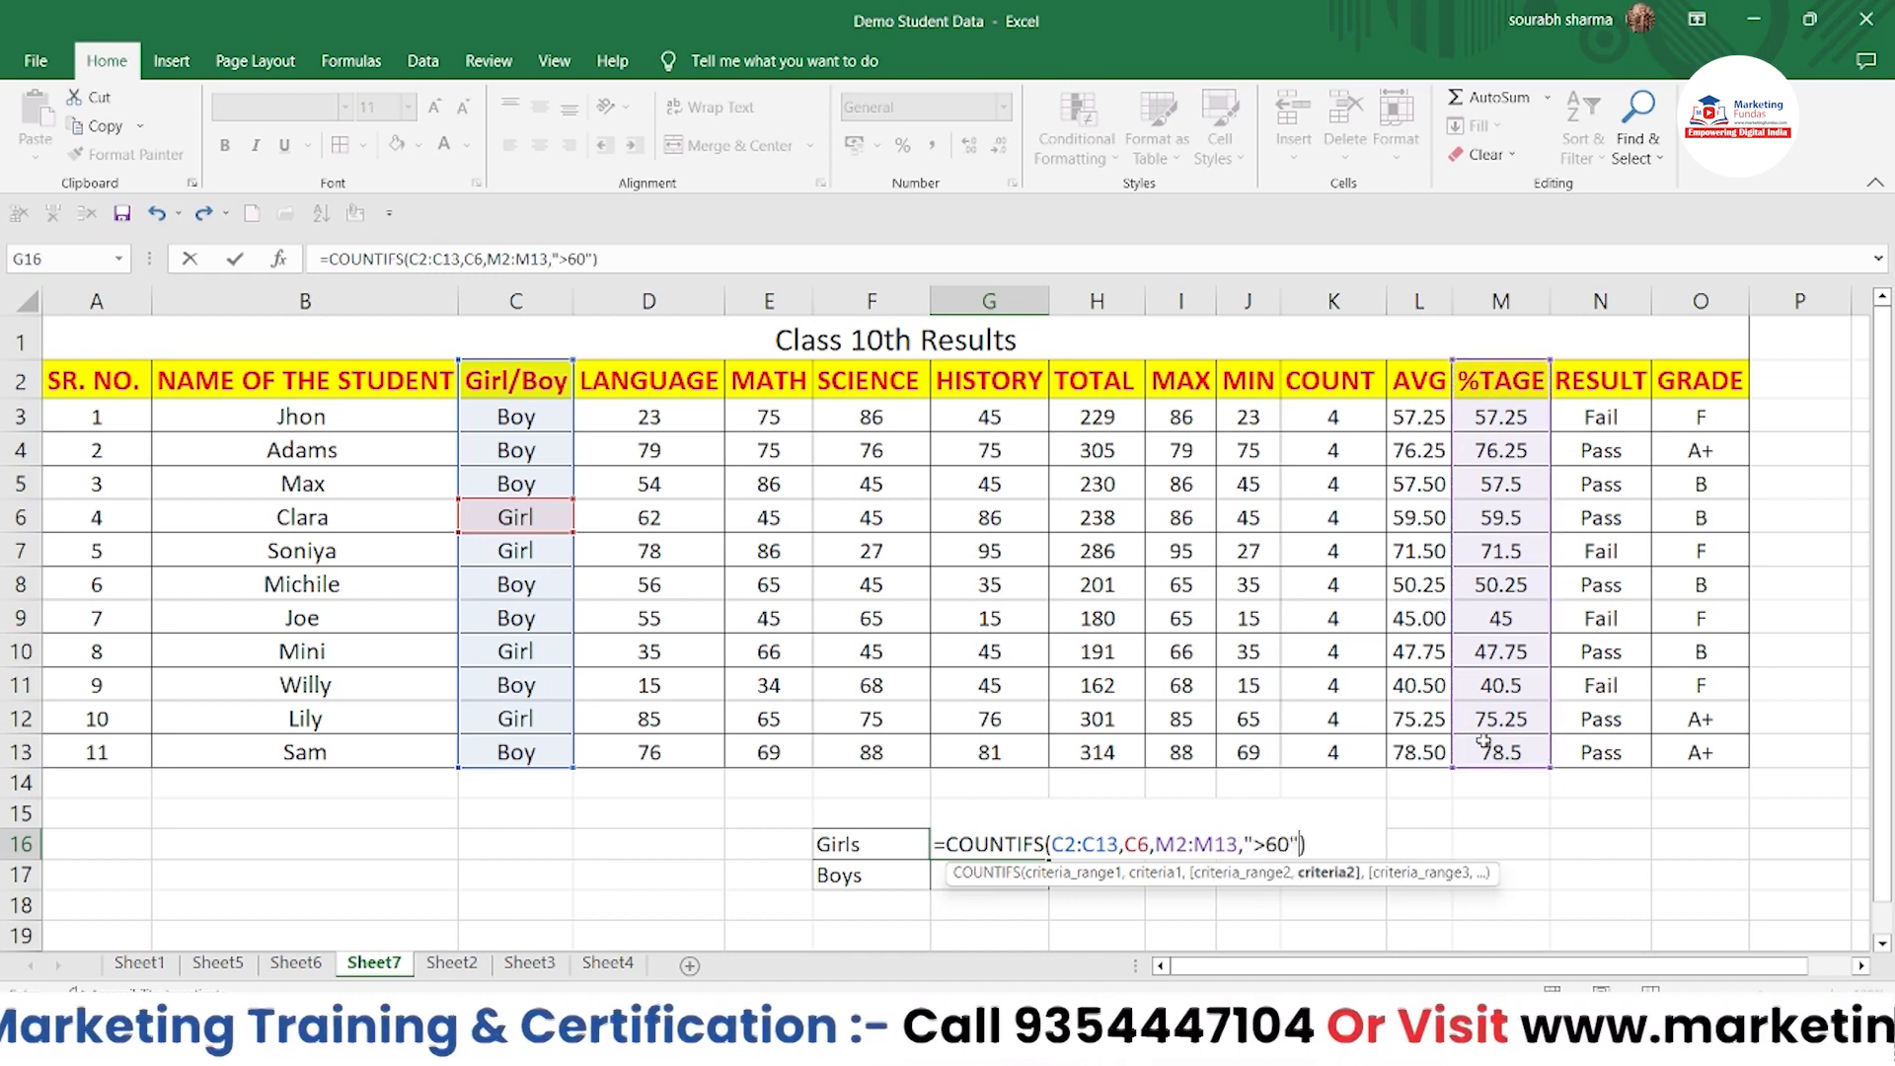
pyautogui.press('Tab')
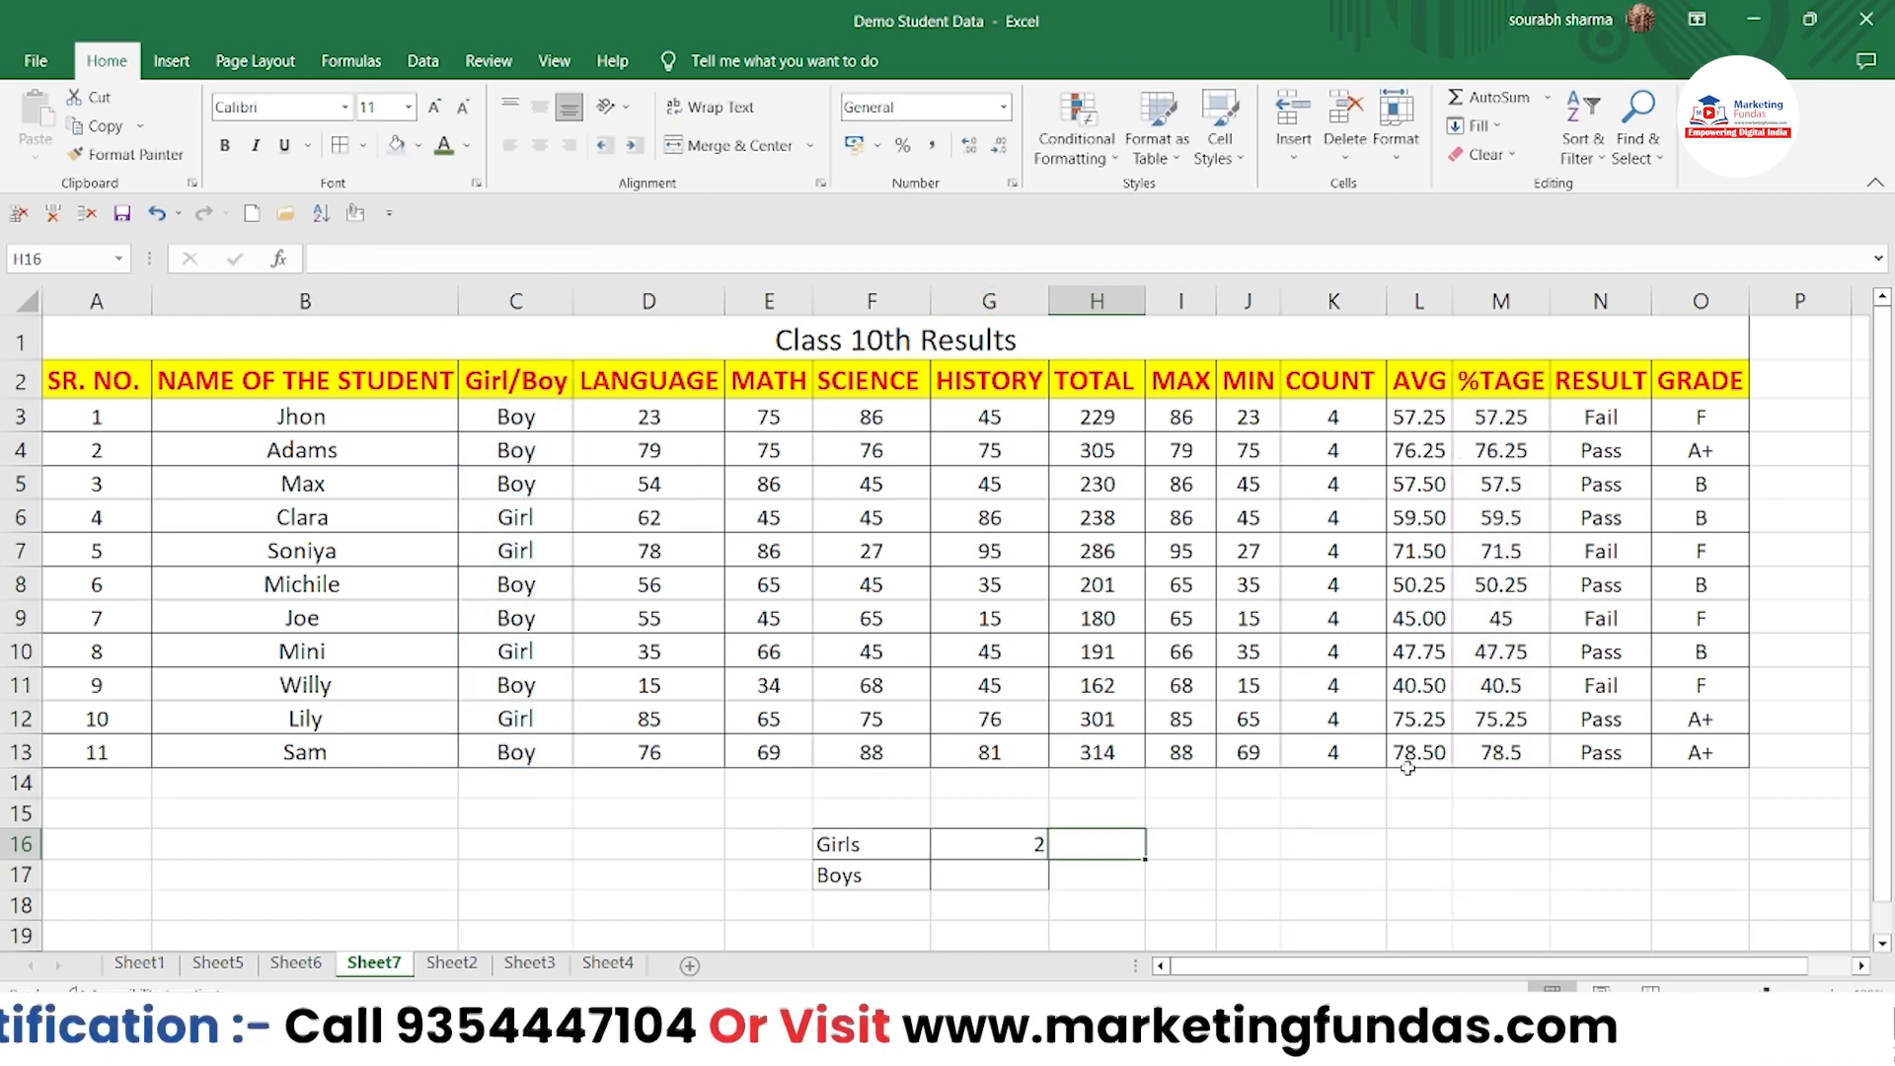
pyautogui.click(964, 854)
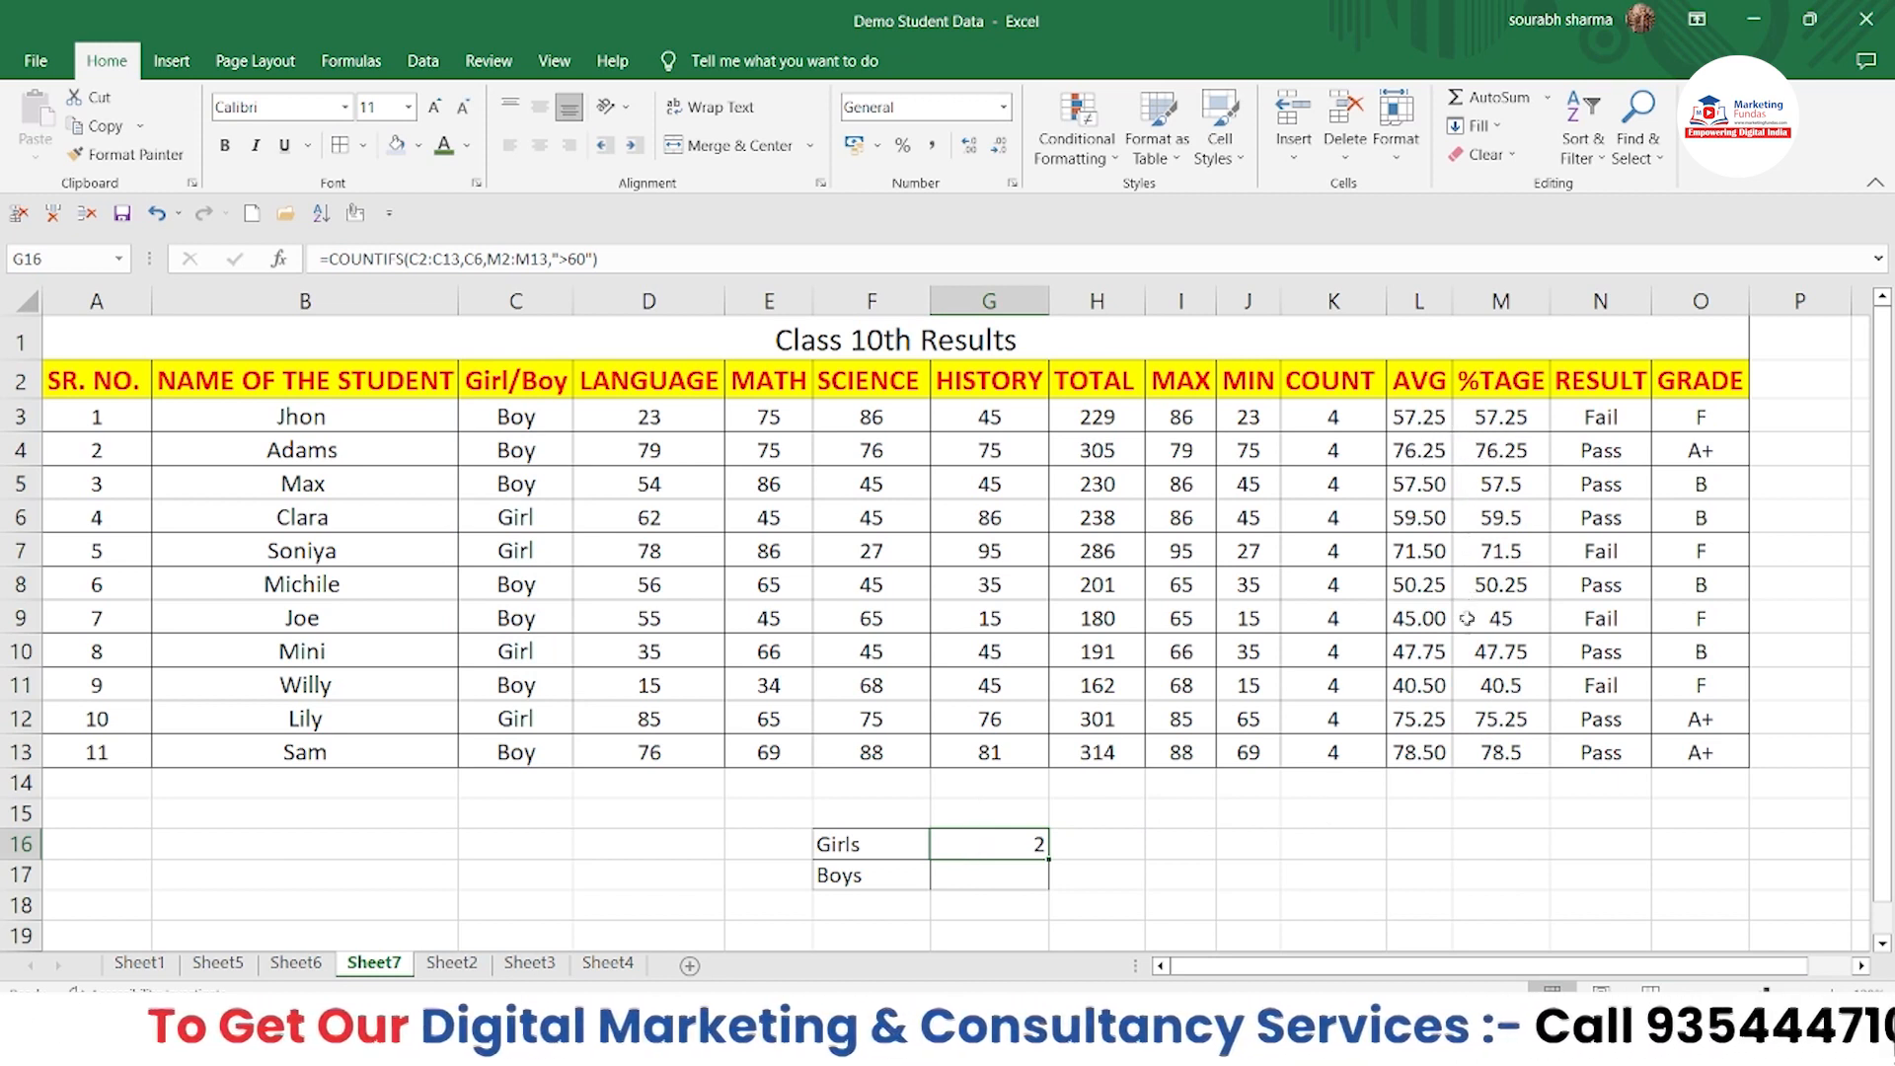
# Start a COUNTIFS formula in G17 for boys, with C2:C13 as the first criteria range and C3 as its criterion
pyautogui.click(1011, 871)
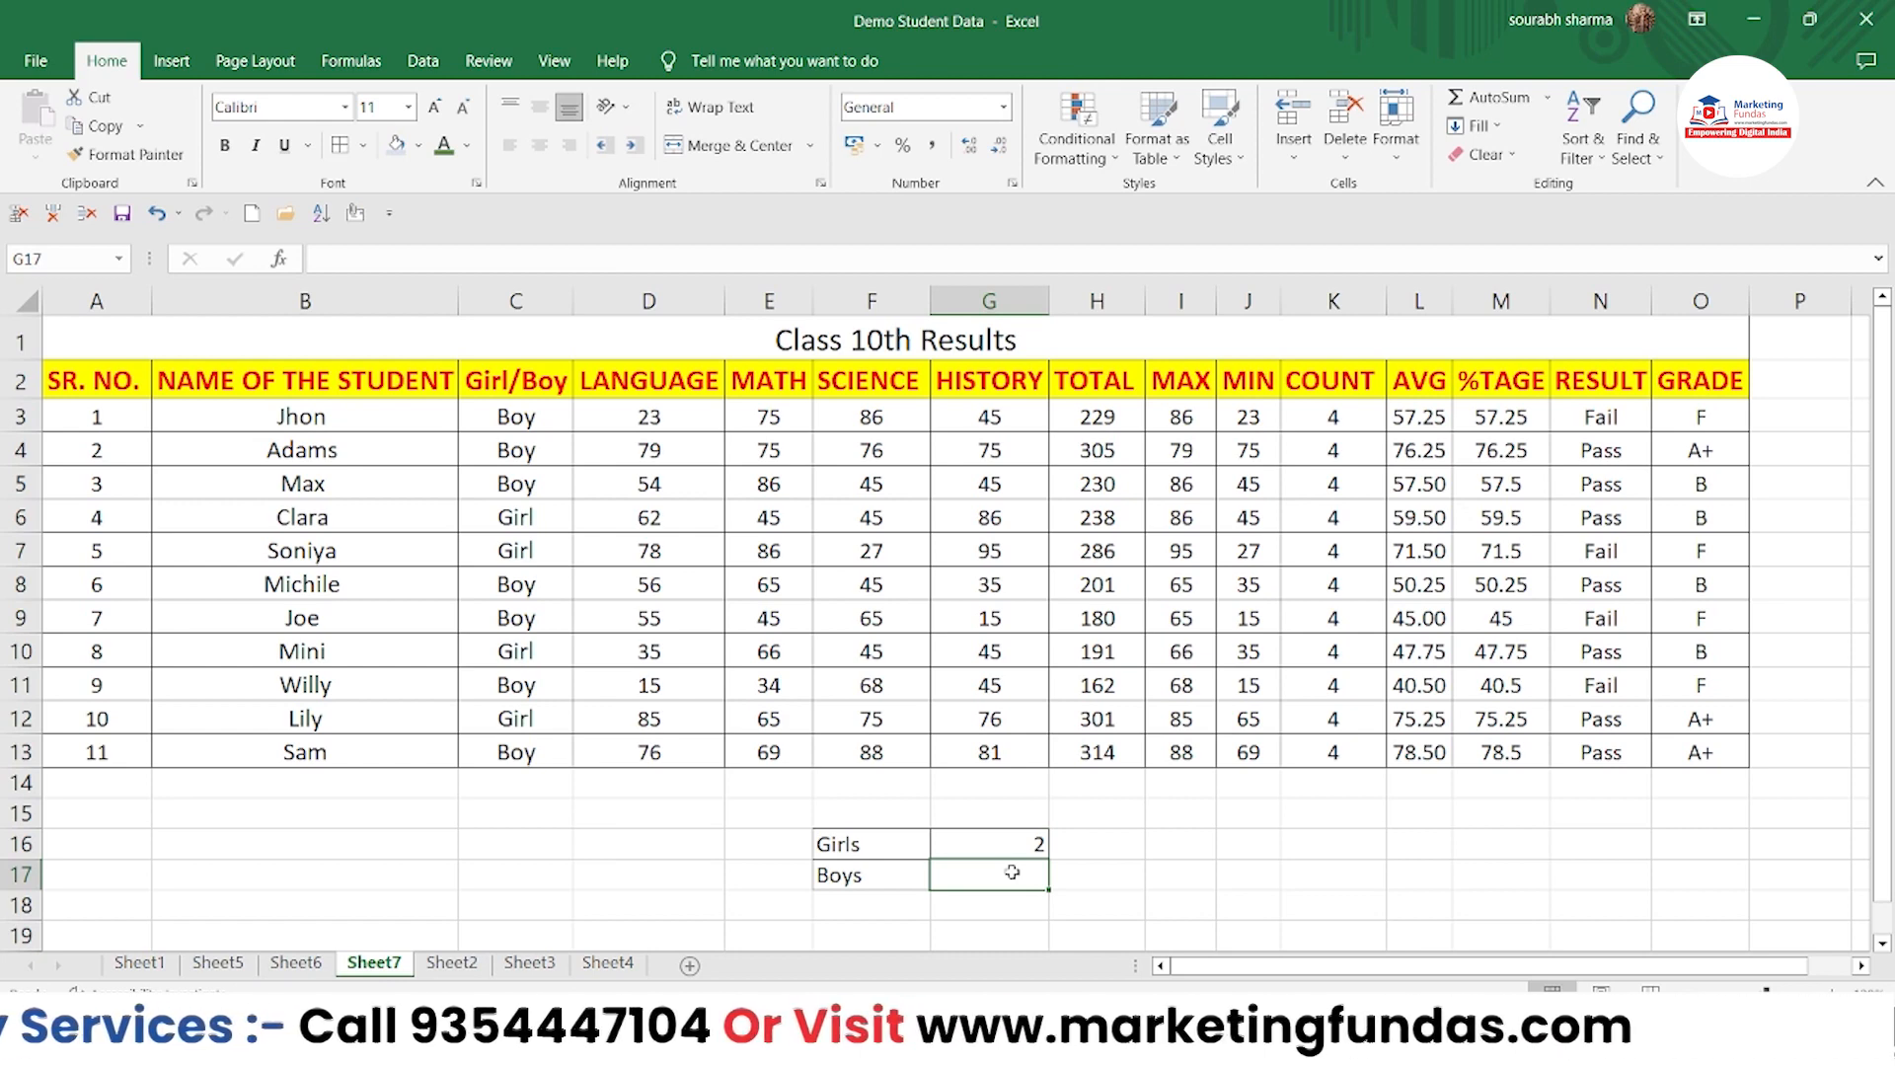
pyautogui.write('=countifs')
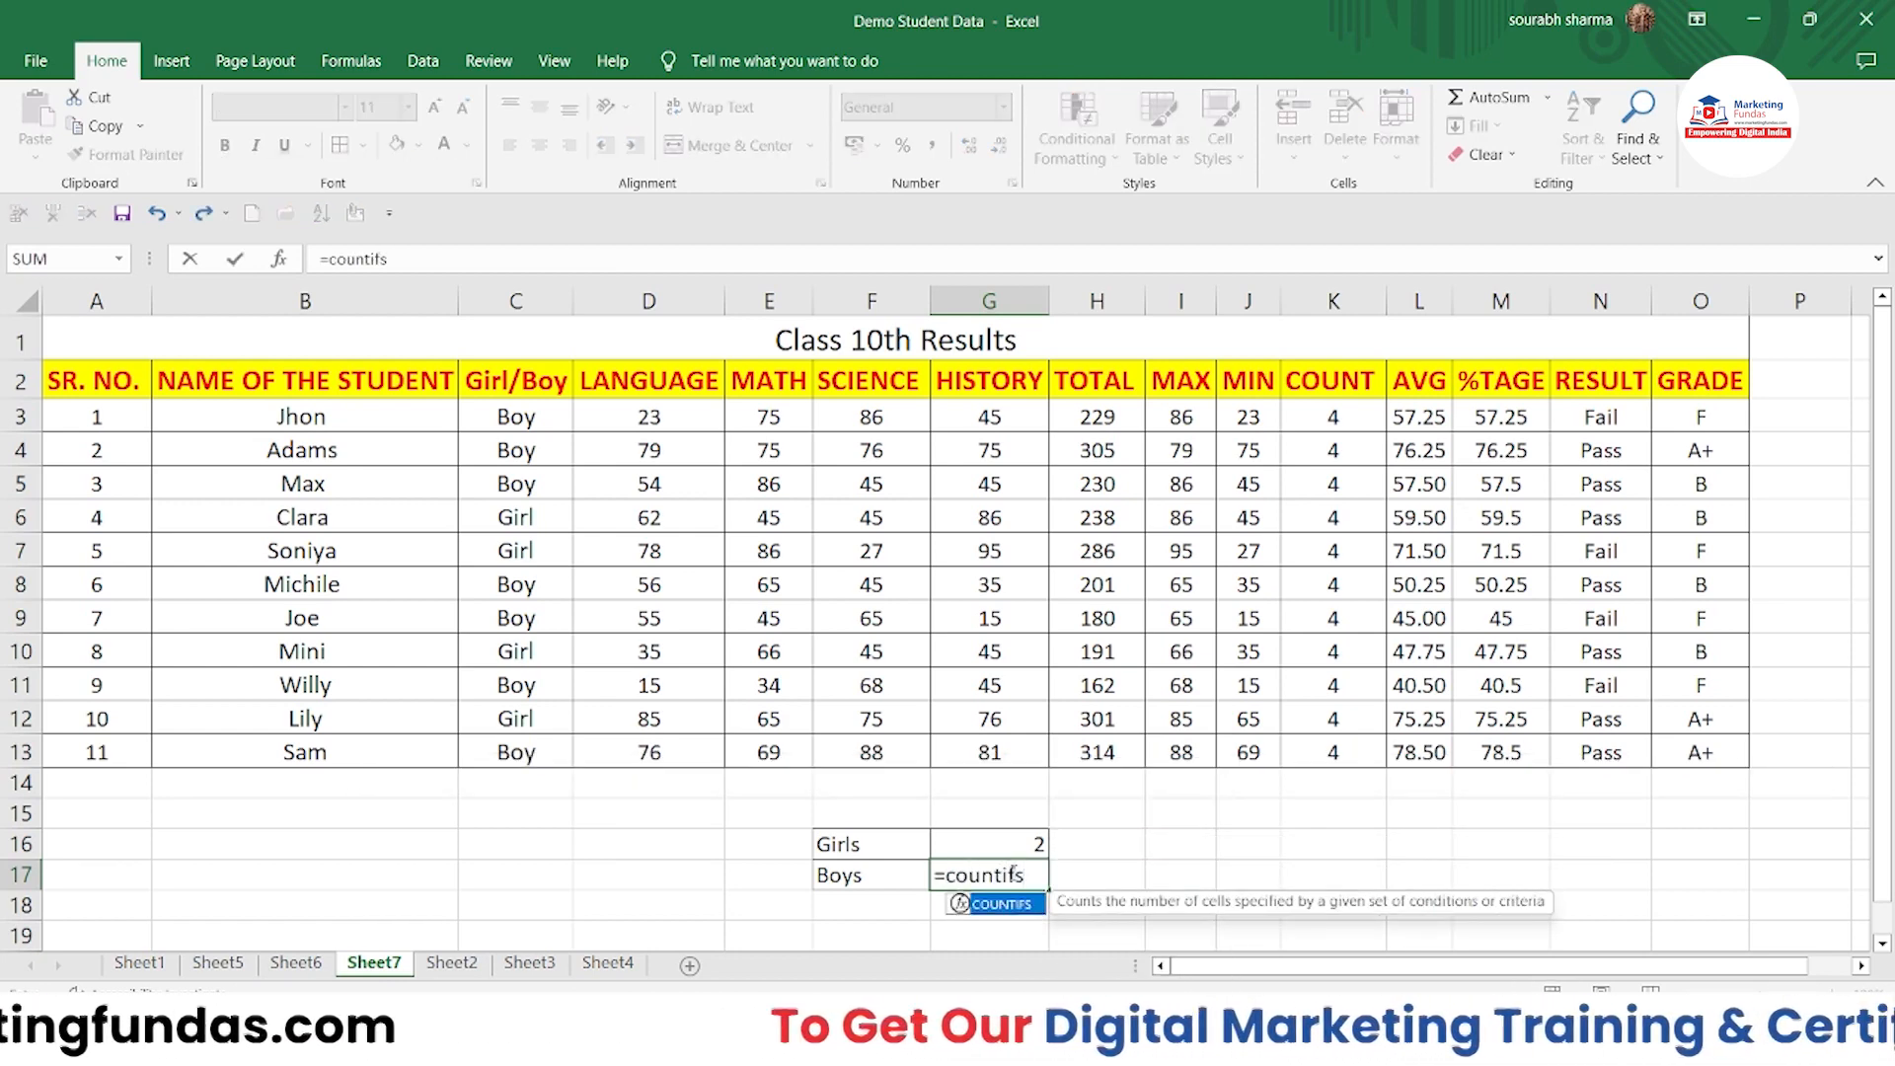
pyautogui.write('(')
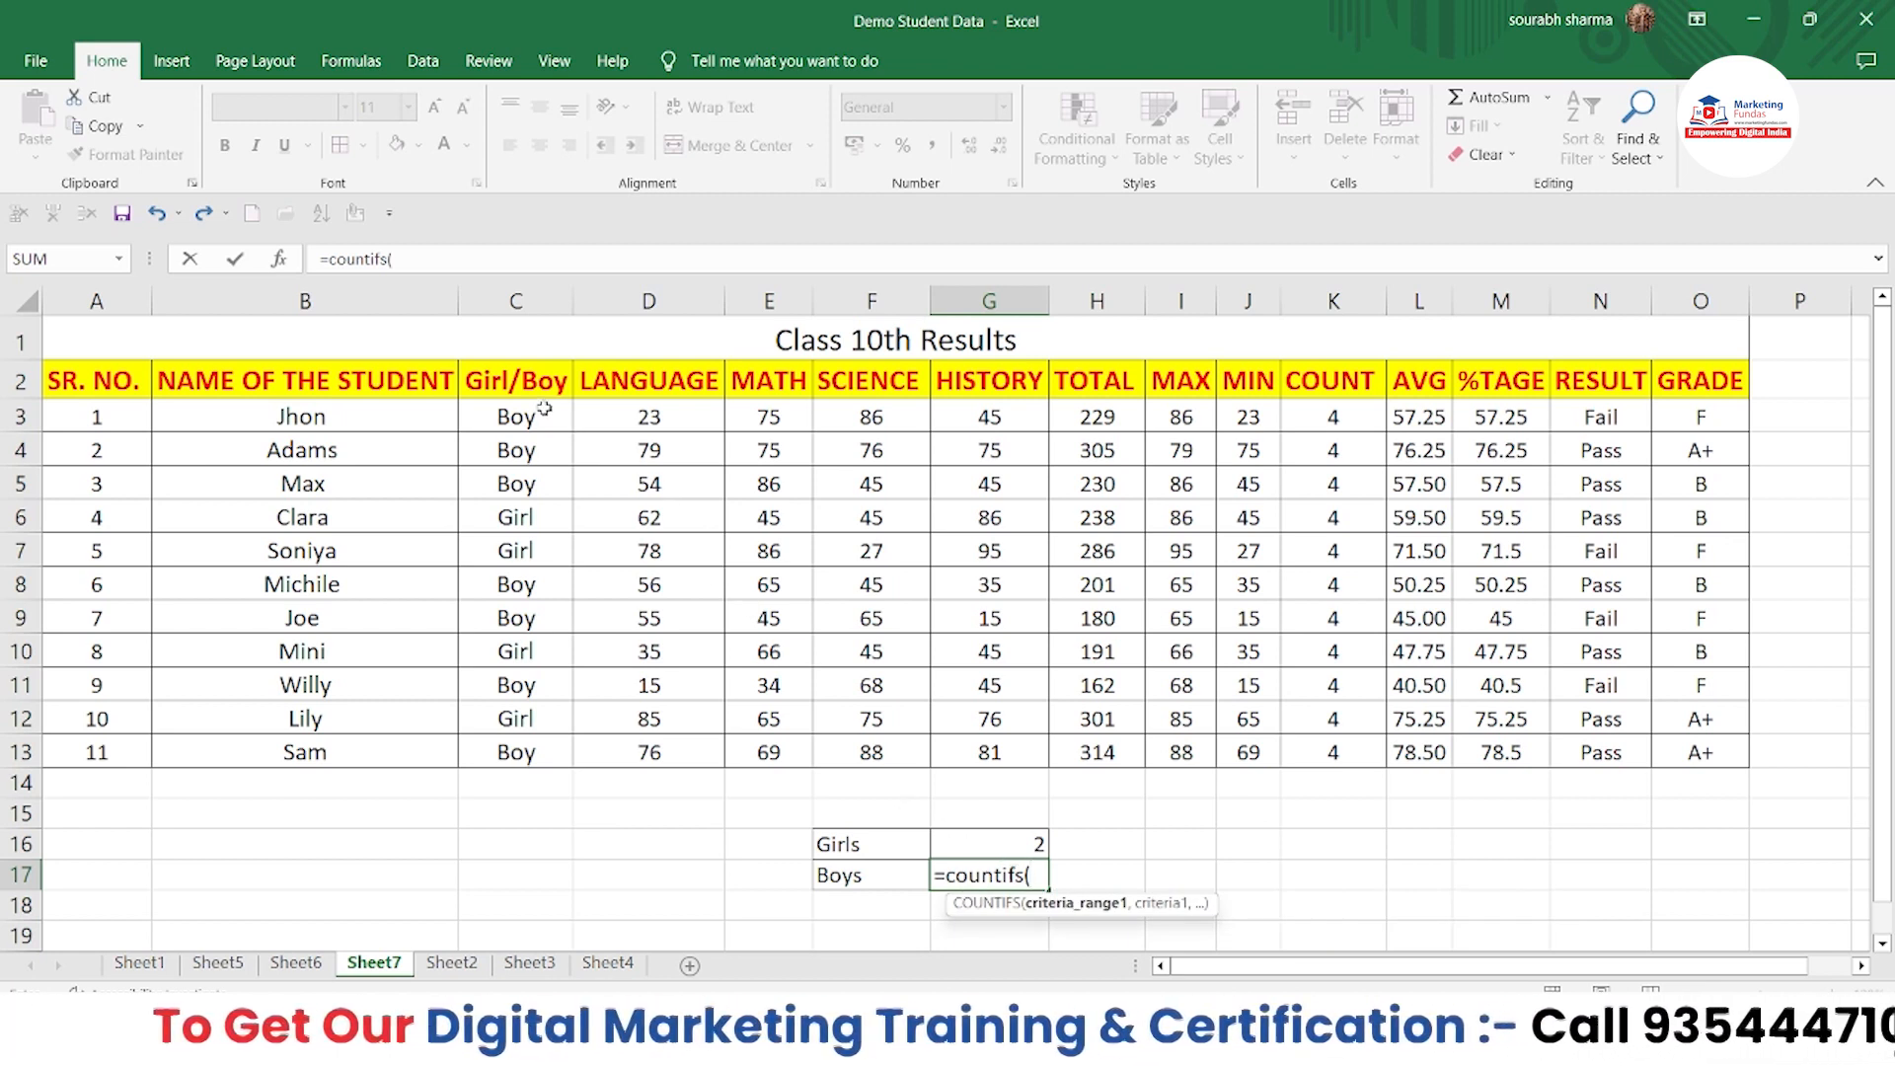
pyautogui.moveTo(494, 379); pyautogui.dragTo(498, 748)
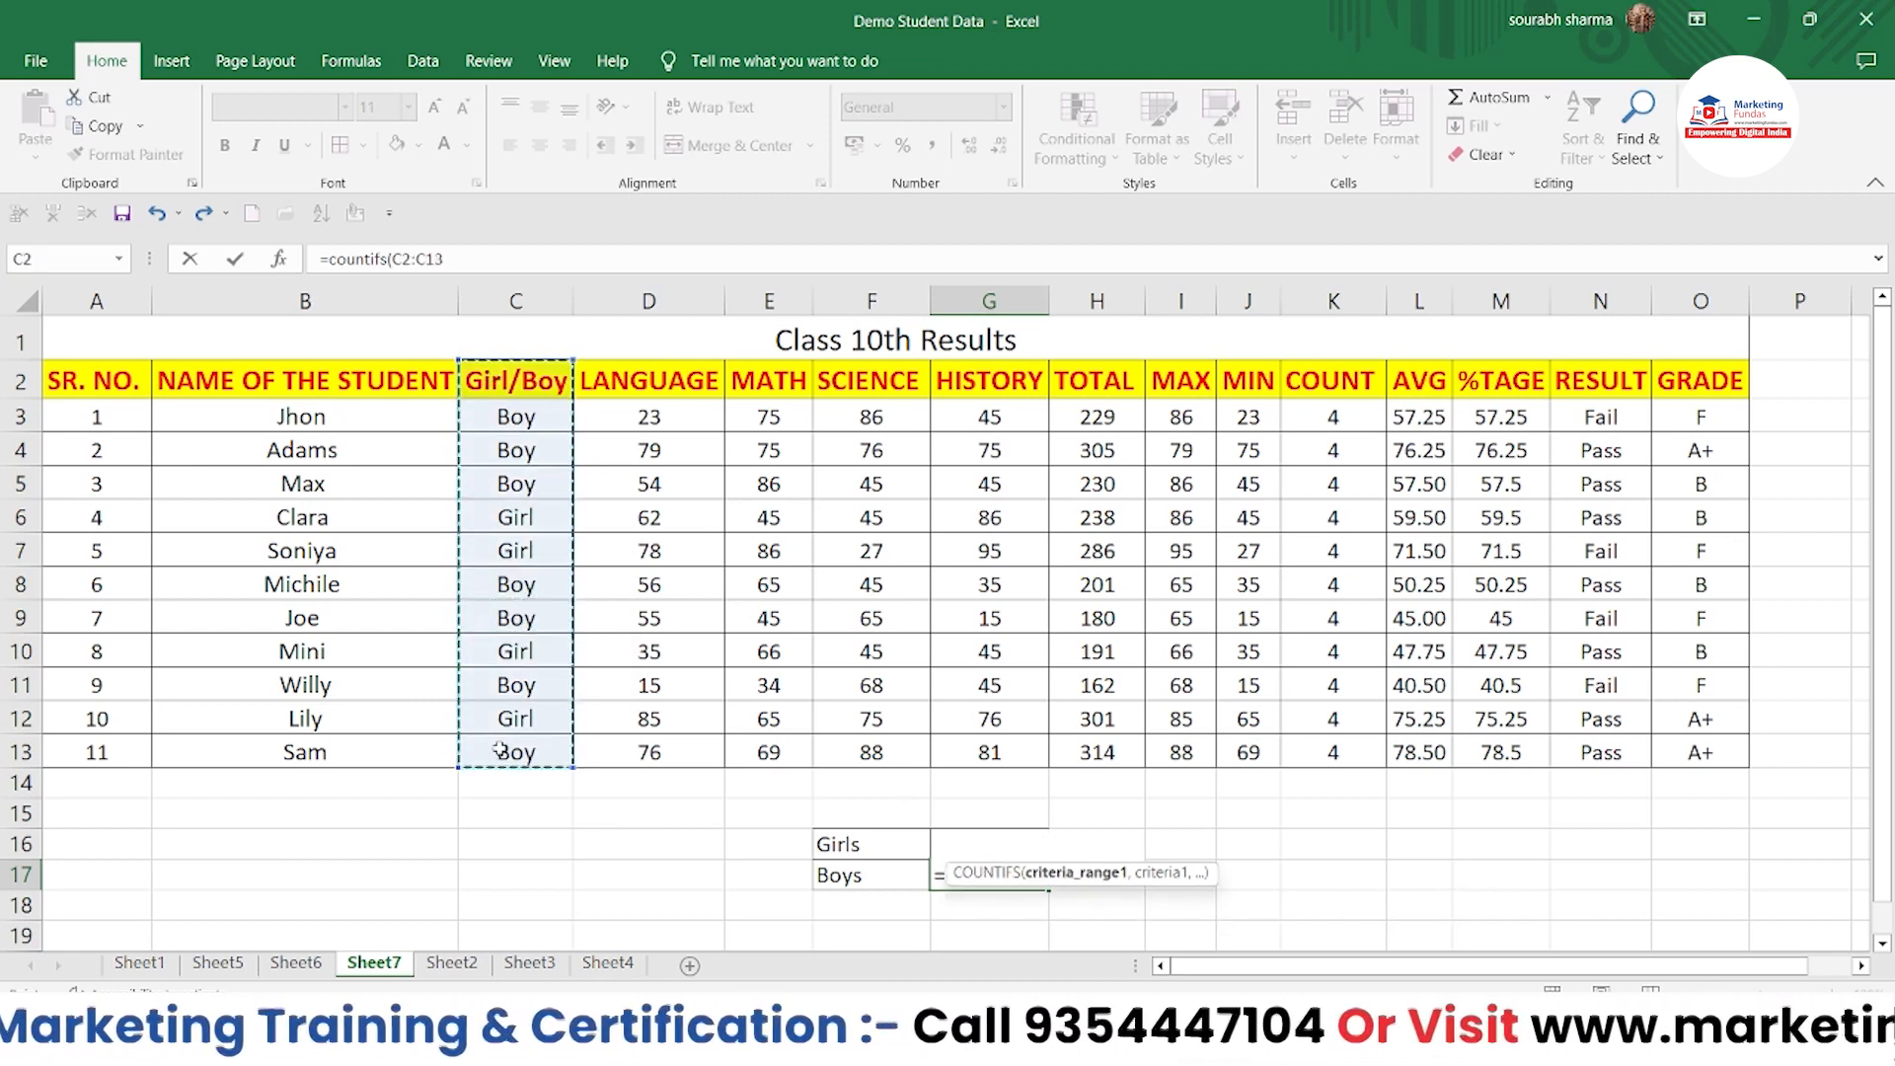
pyautogui.write(',')
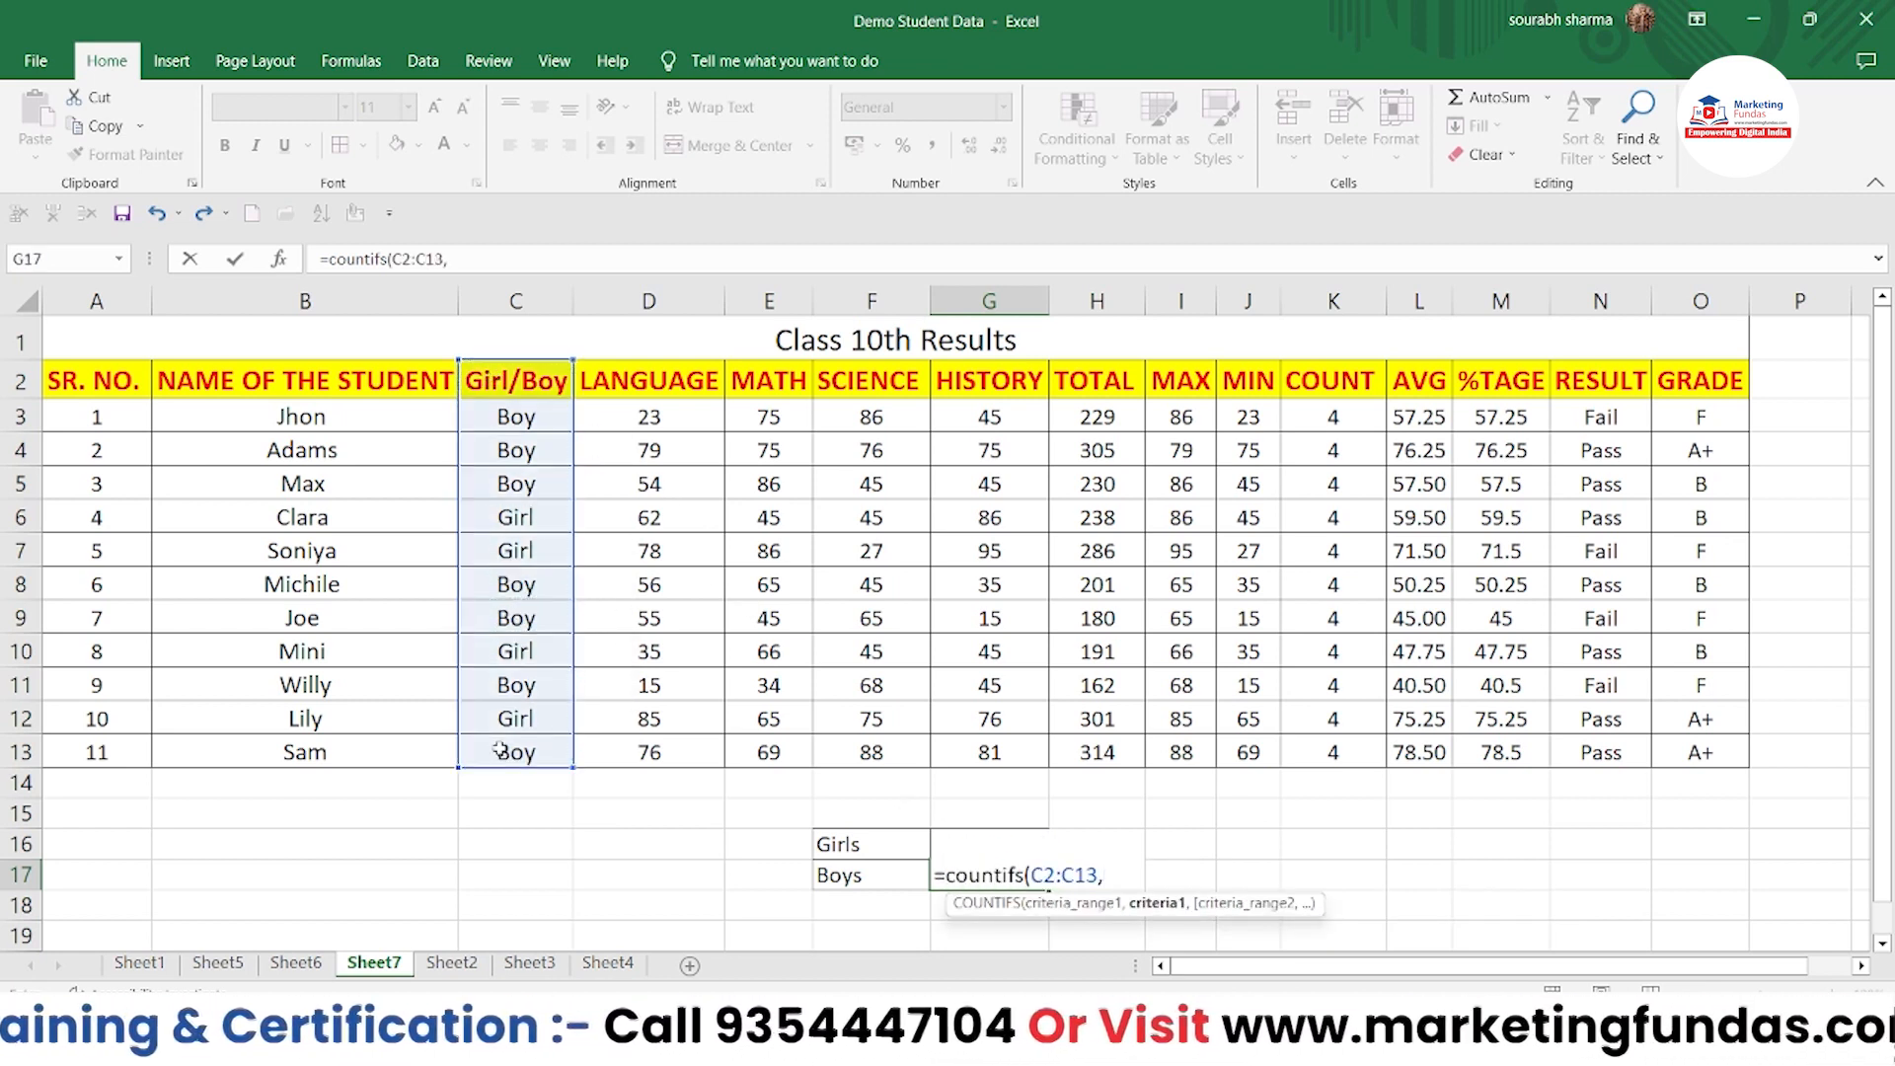
pyautogui.click(511, 422)
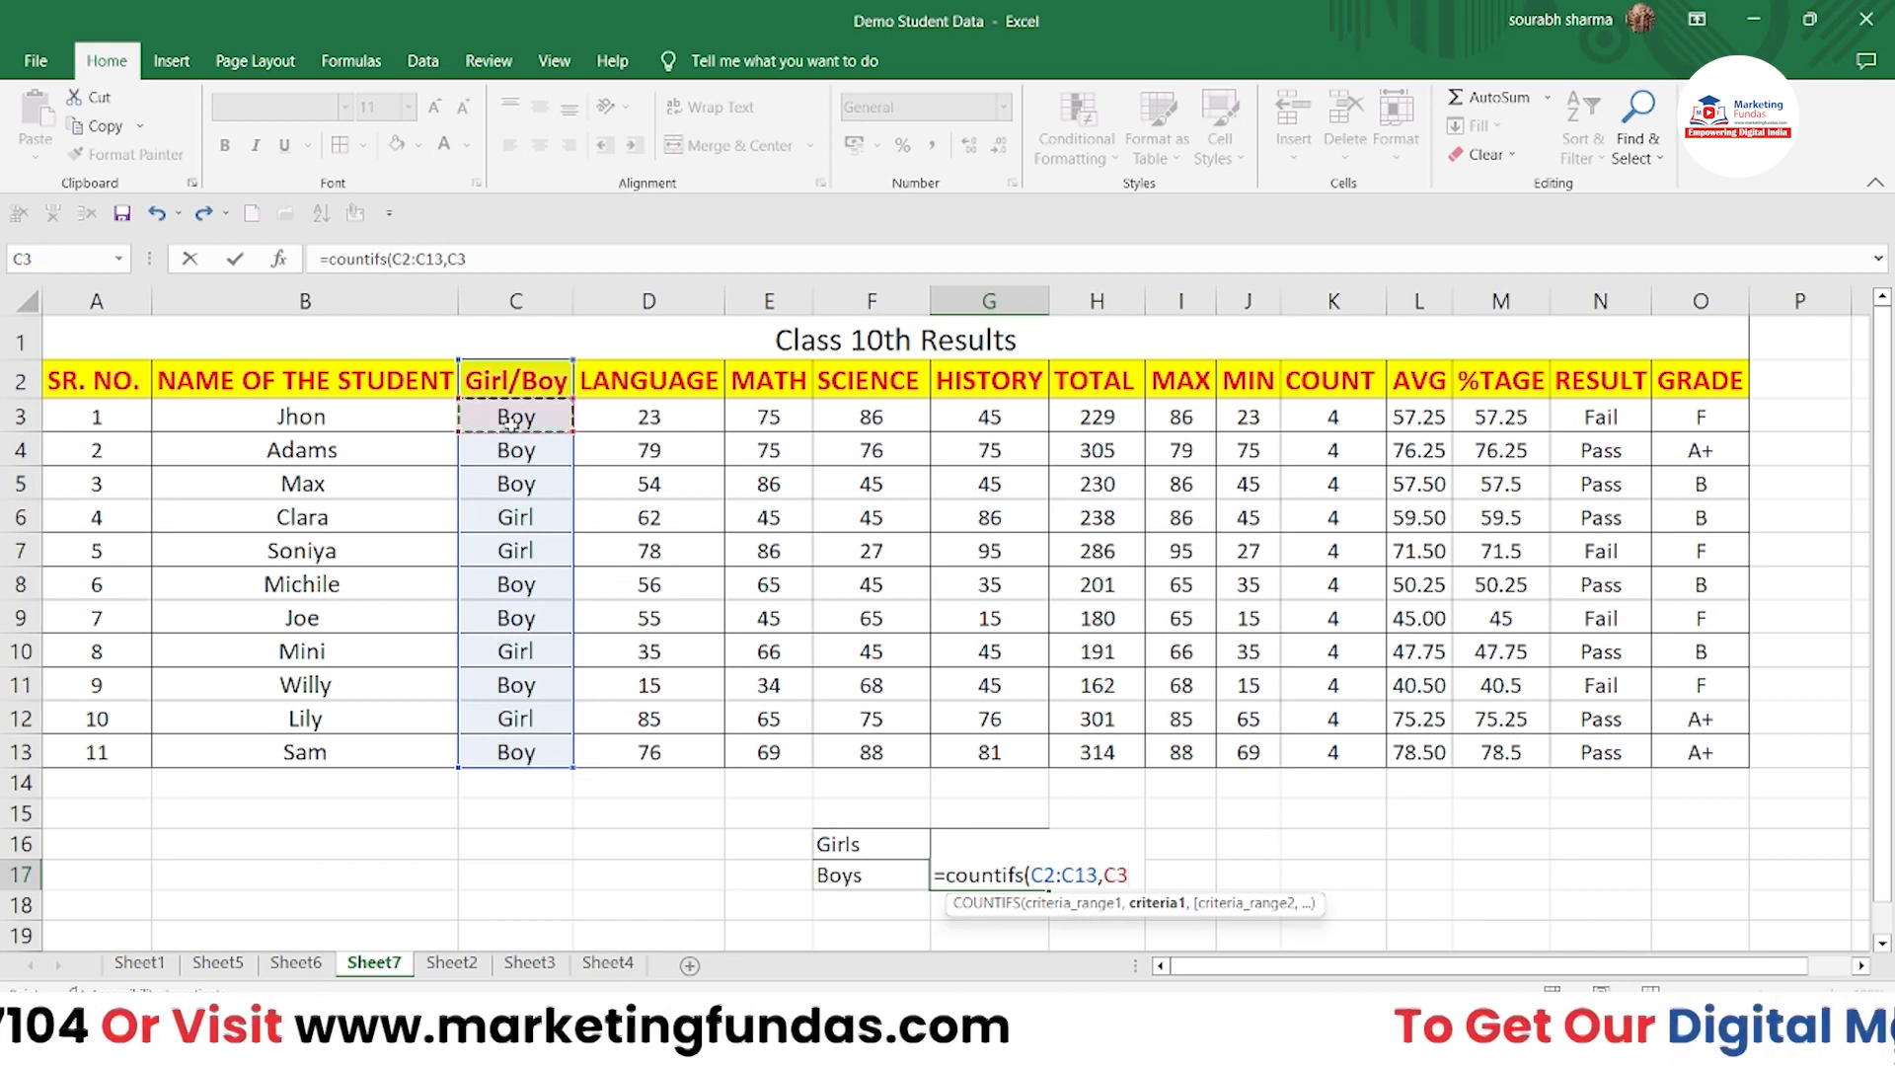
pyautogui.write(',')
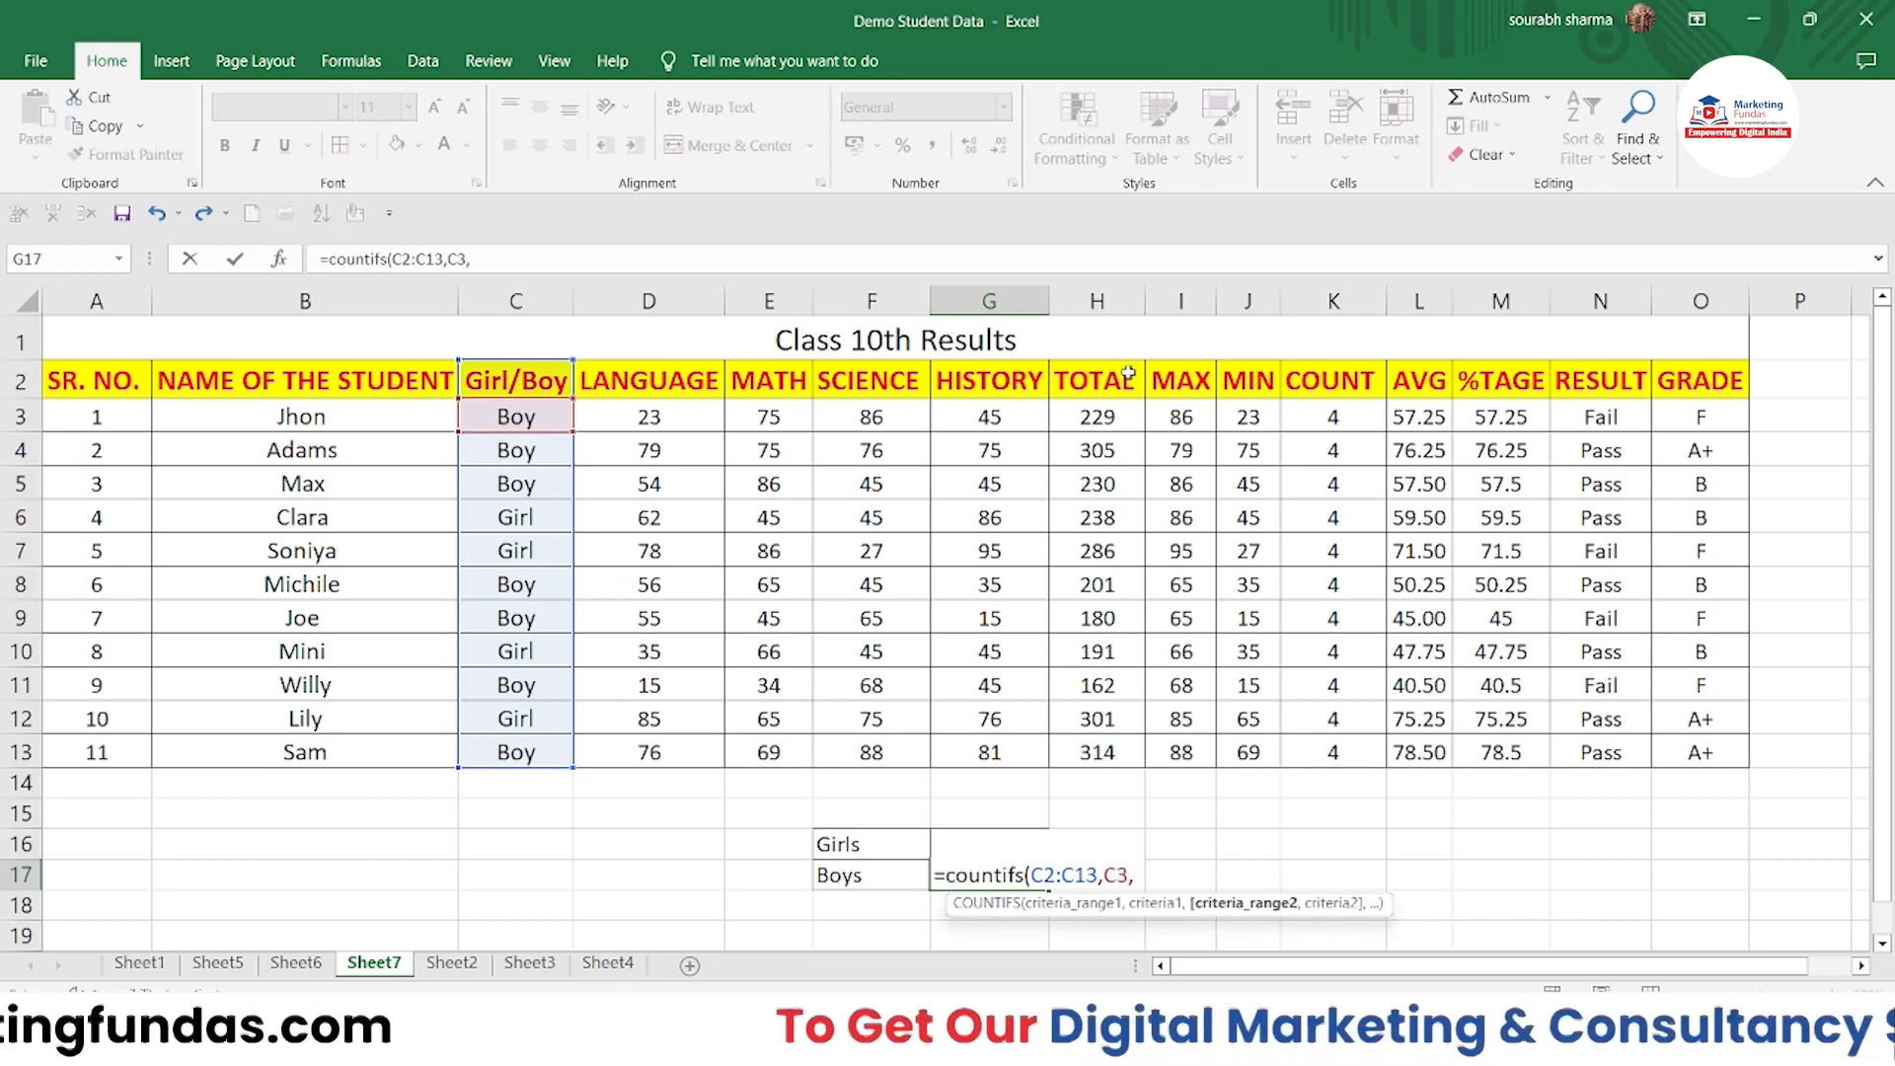
# Complete the boys' COUNTIFS formula with M2:M13 as the second criteria range and ">60" as its criterion
pyautogui.moveTo(1490, 377); pyautogui.dragTo(1501, 755)
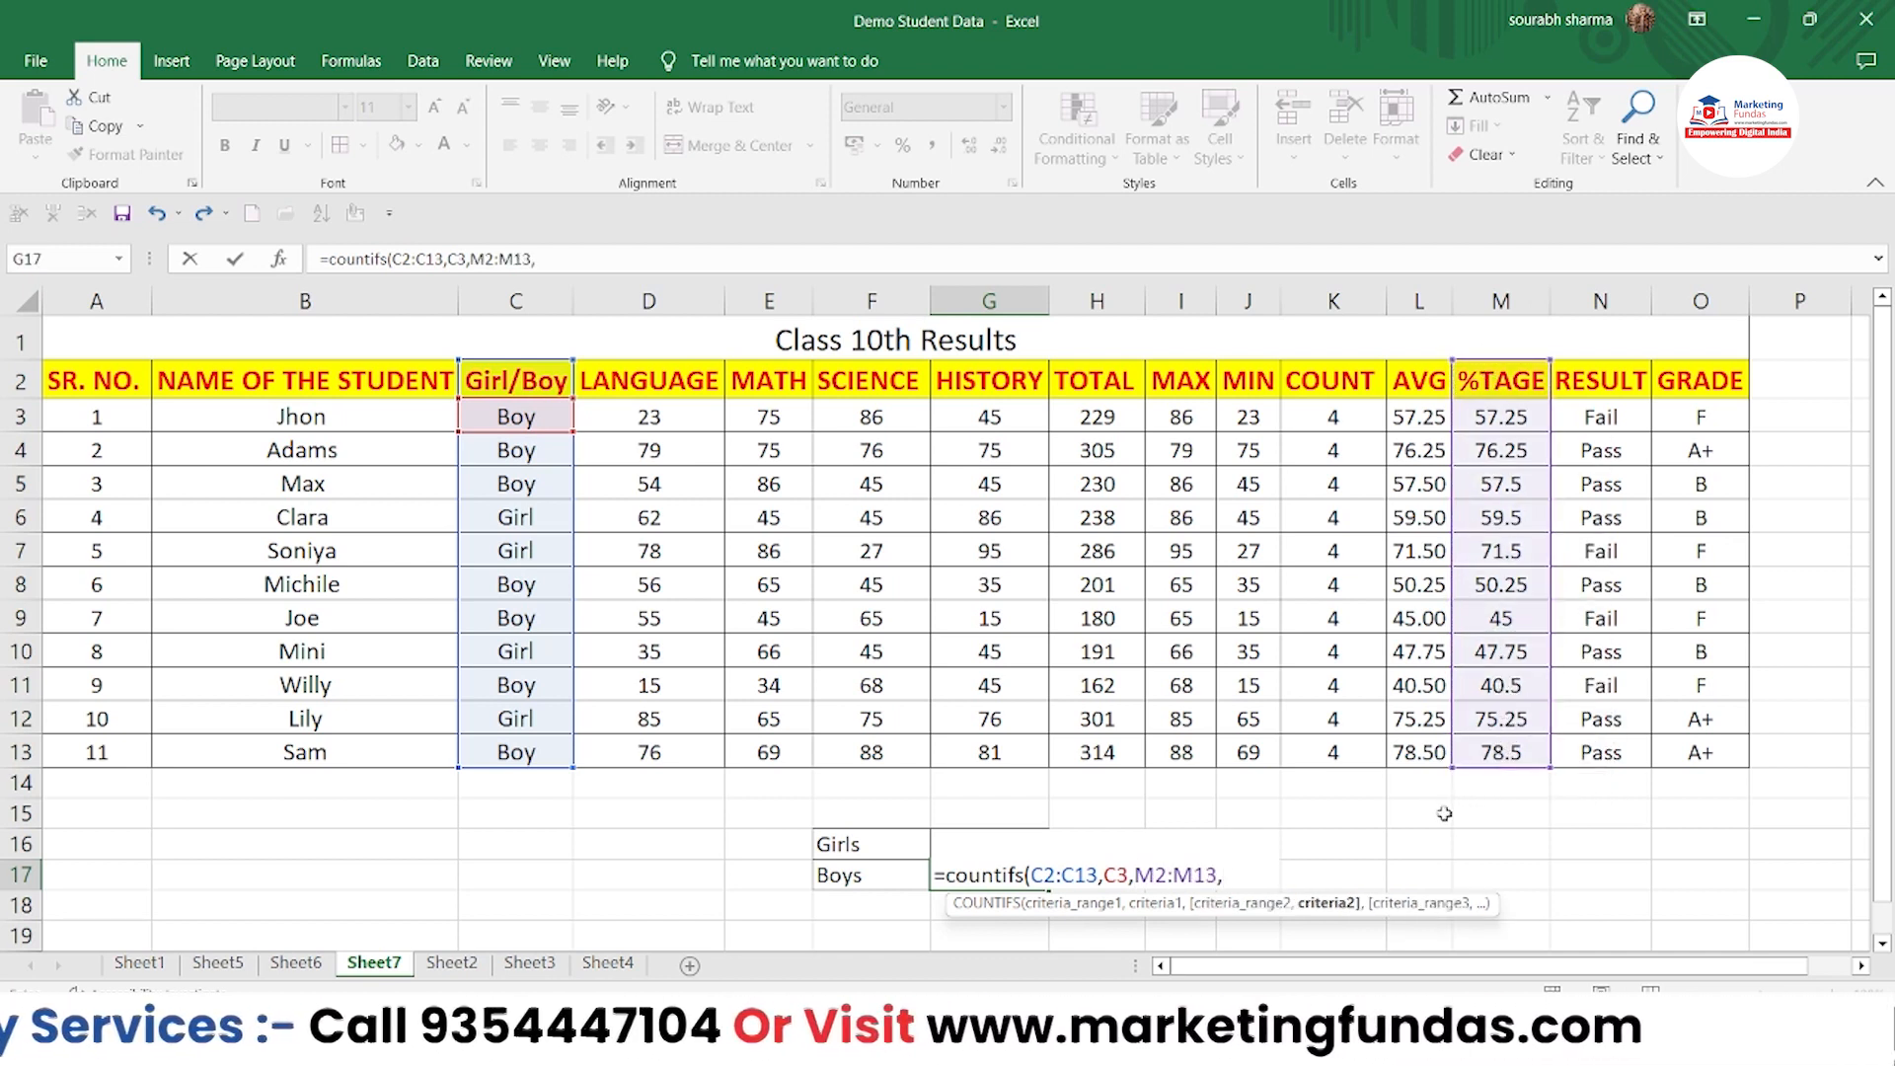
pyautogui.write('>')
pyautogui.press('BackSpace')
pyautogui.write('"')
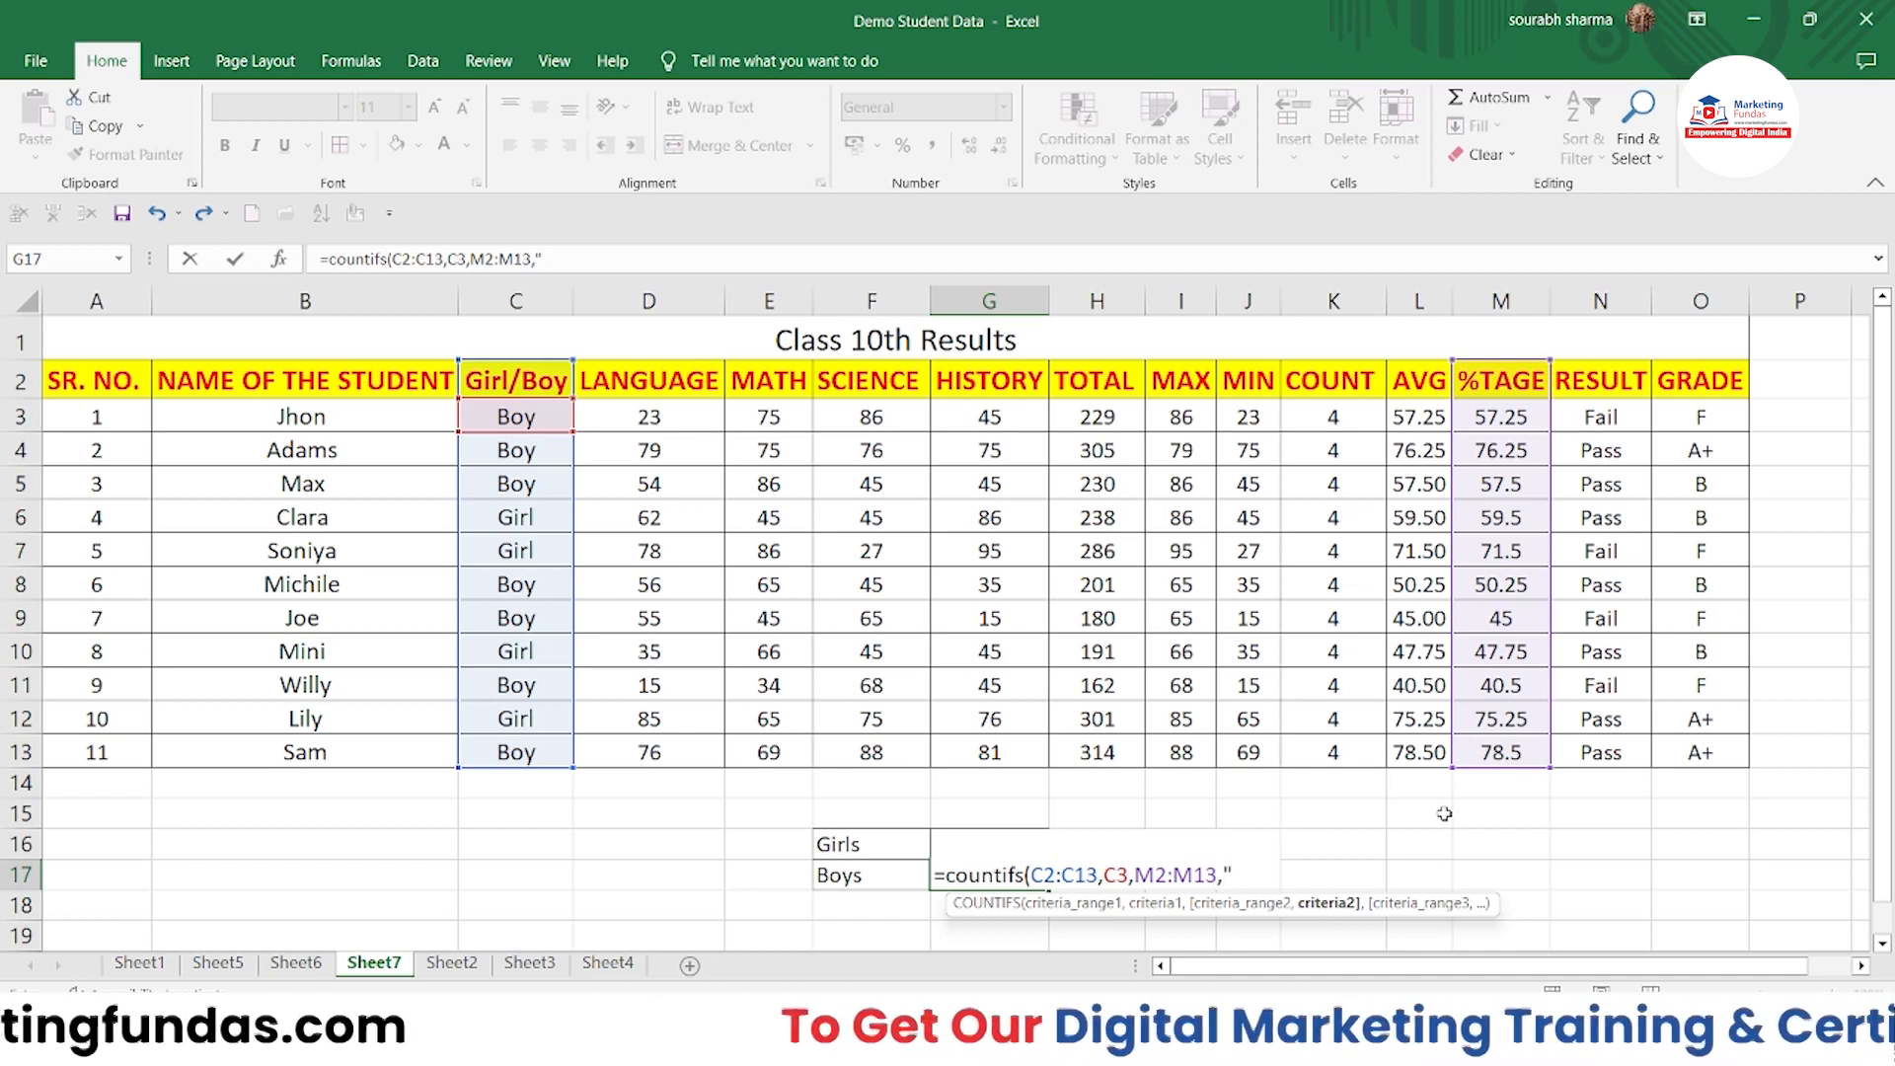
pyautogui.write('>')
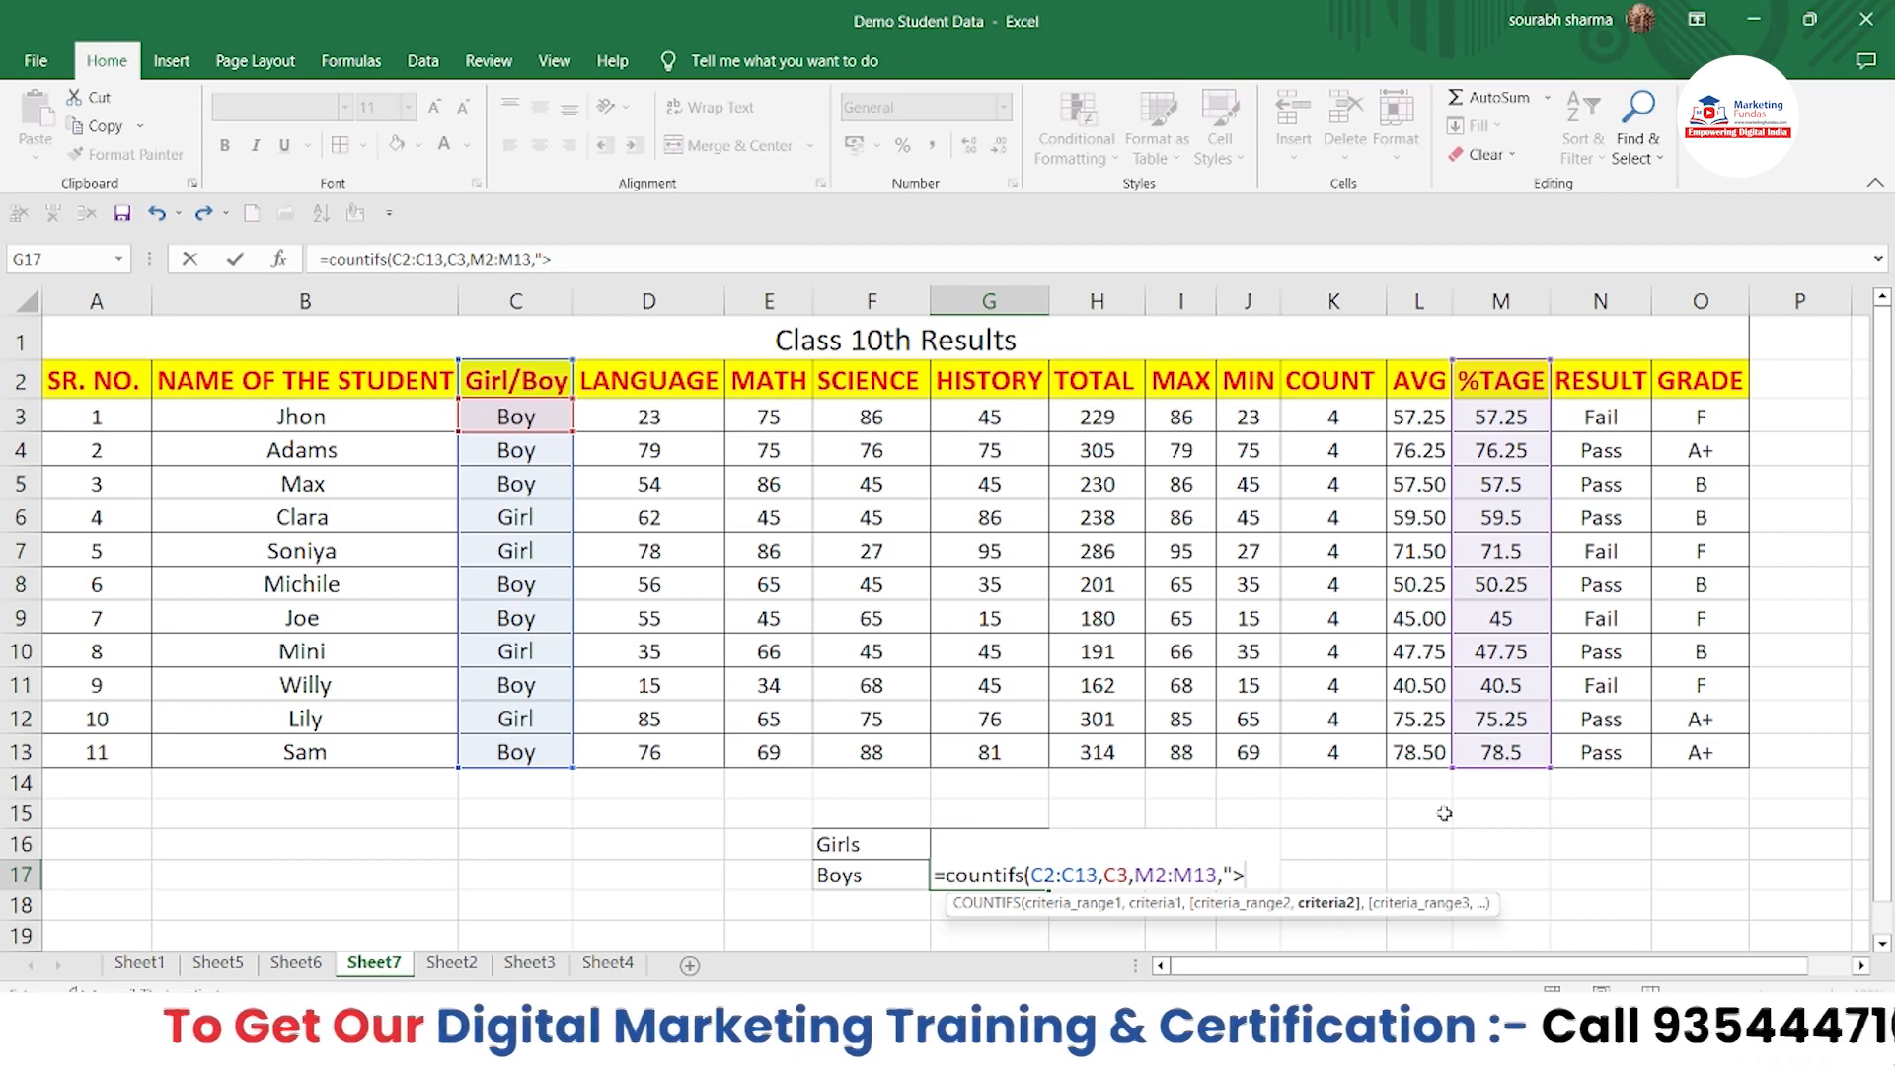
pyautogui.write('60"')
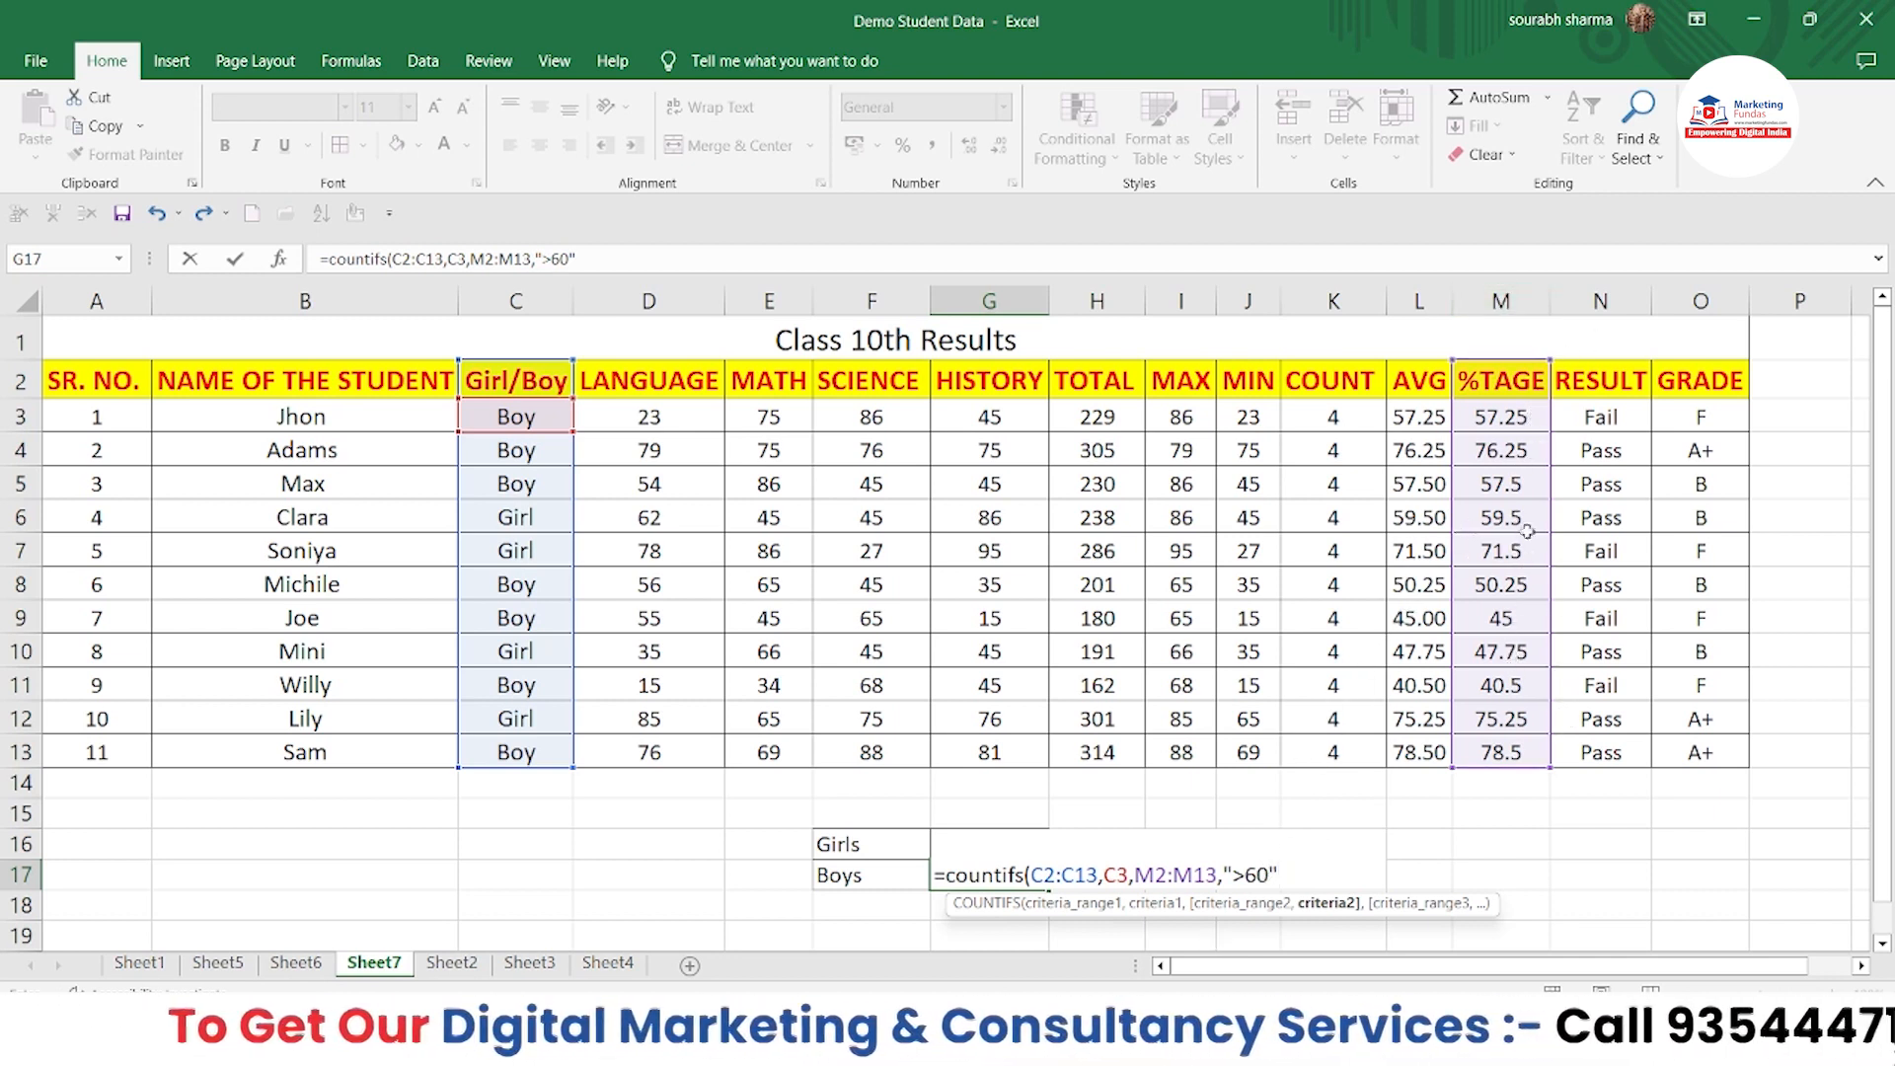
pyautogui.write(')')
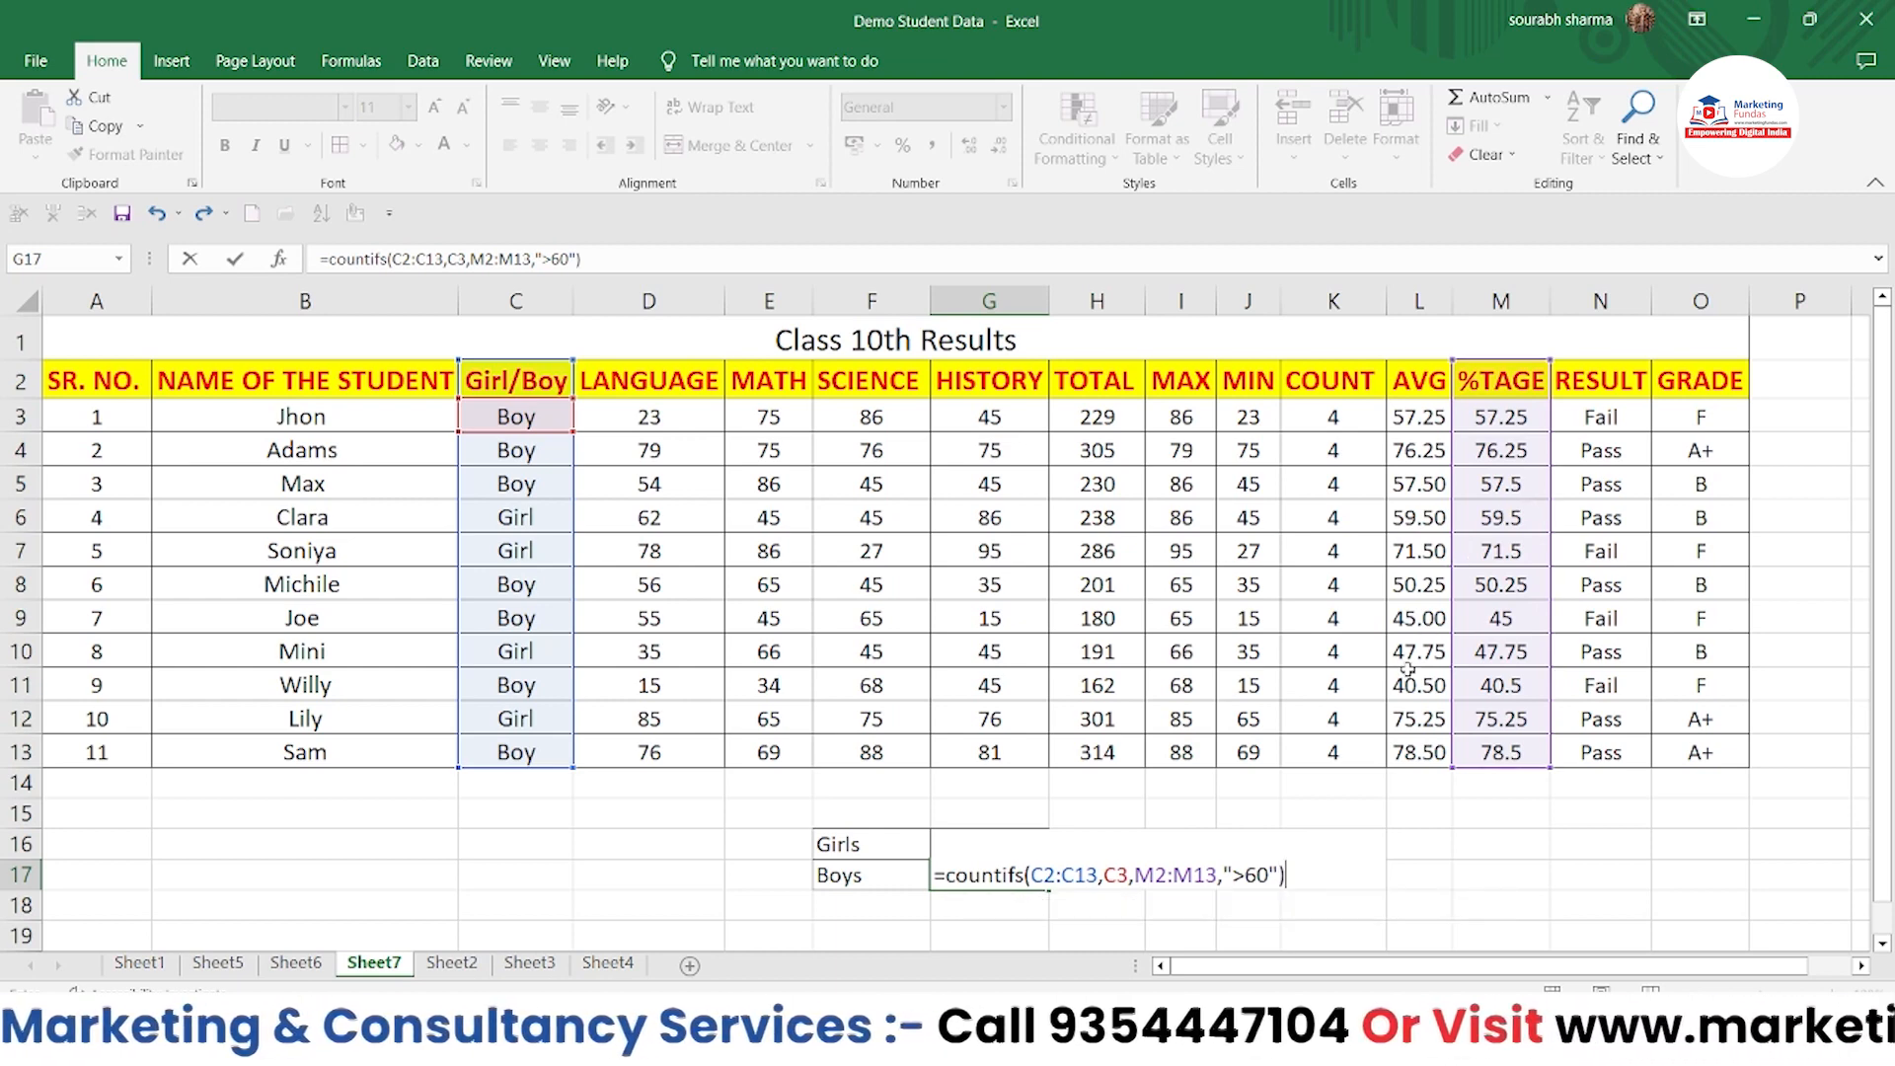
pyautogui.press('Return')
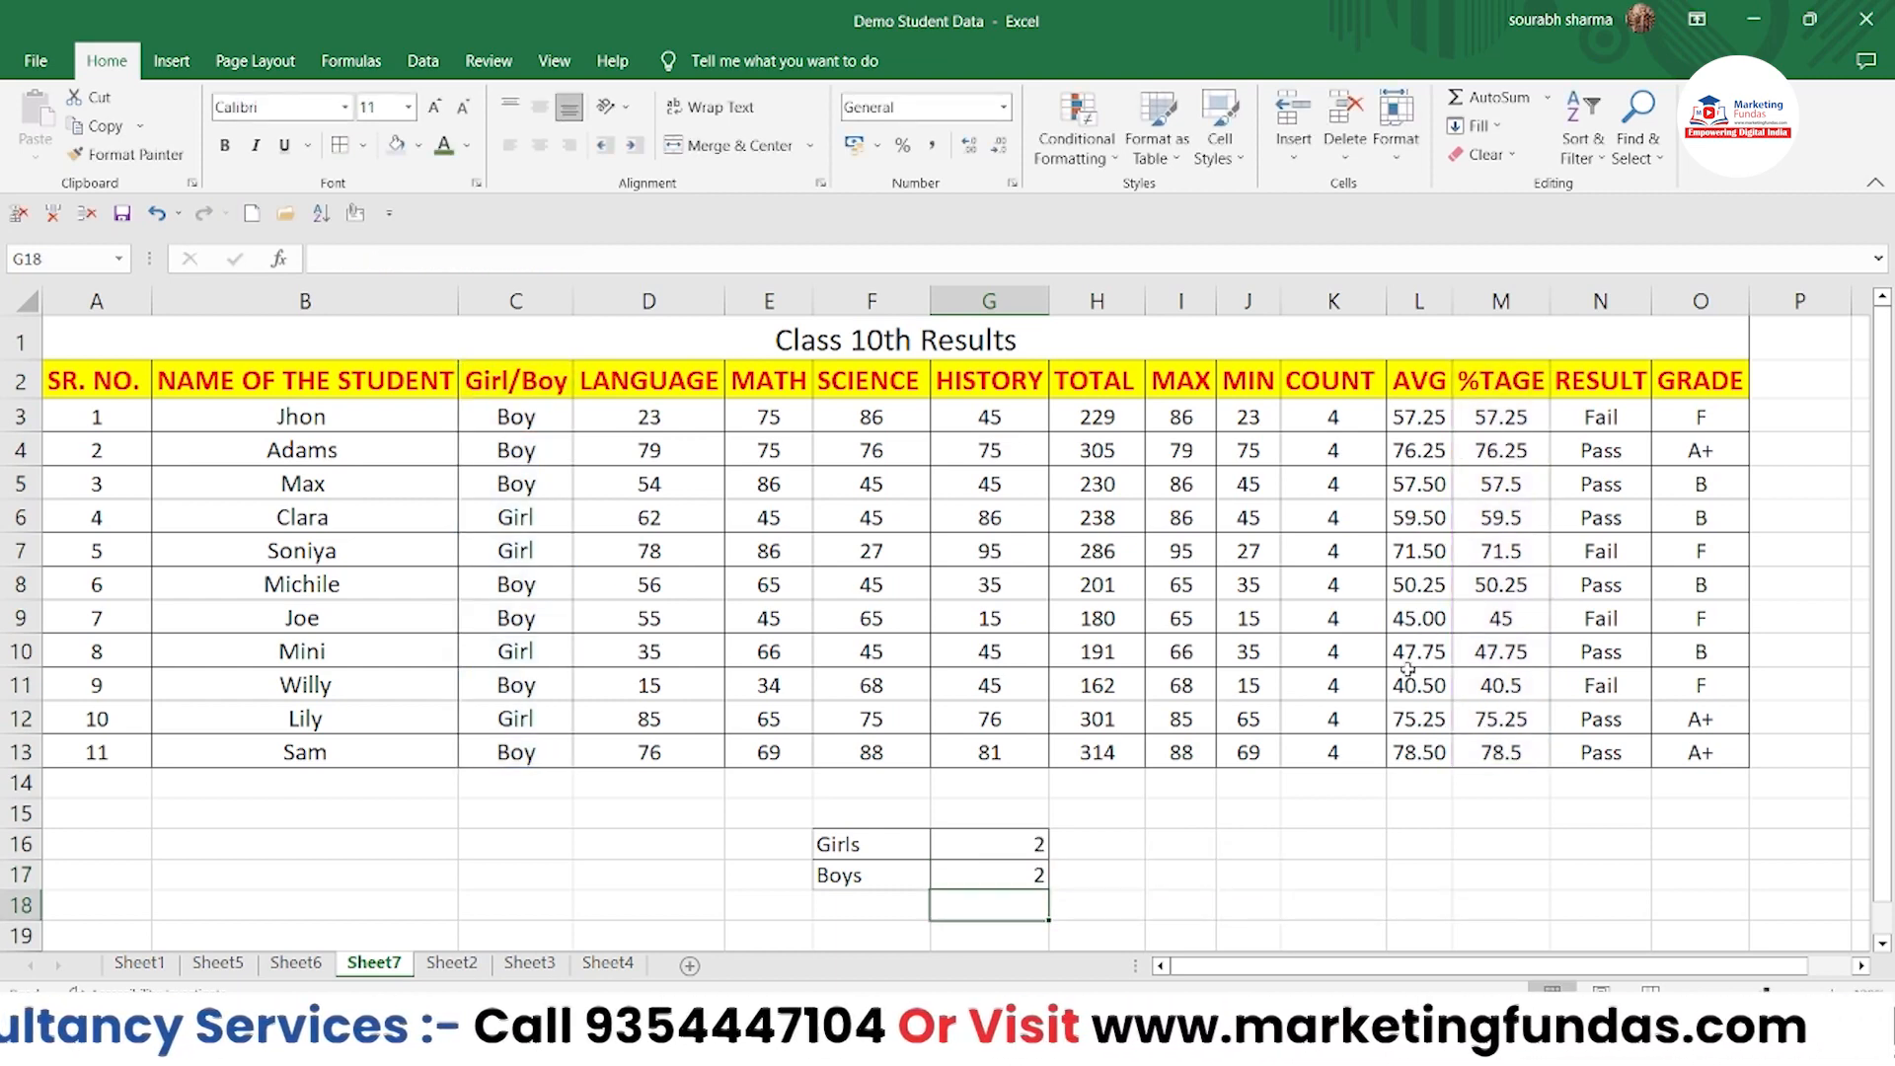
pyautogui.click(992, 872)
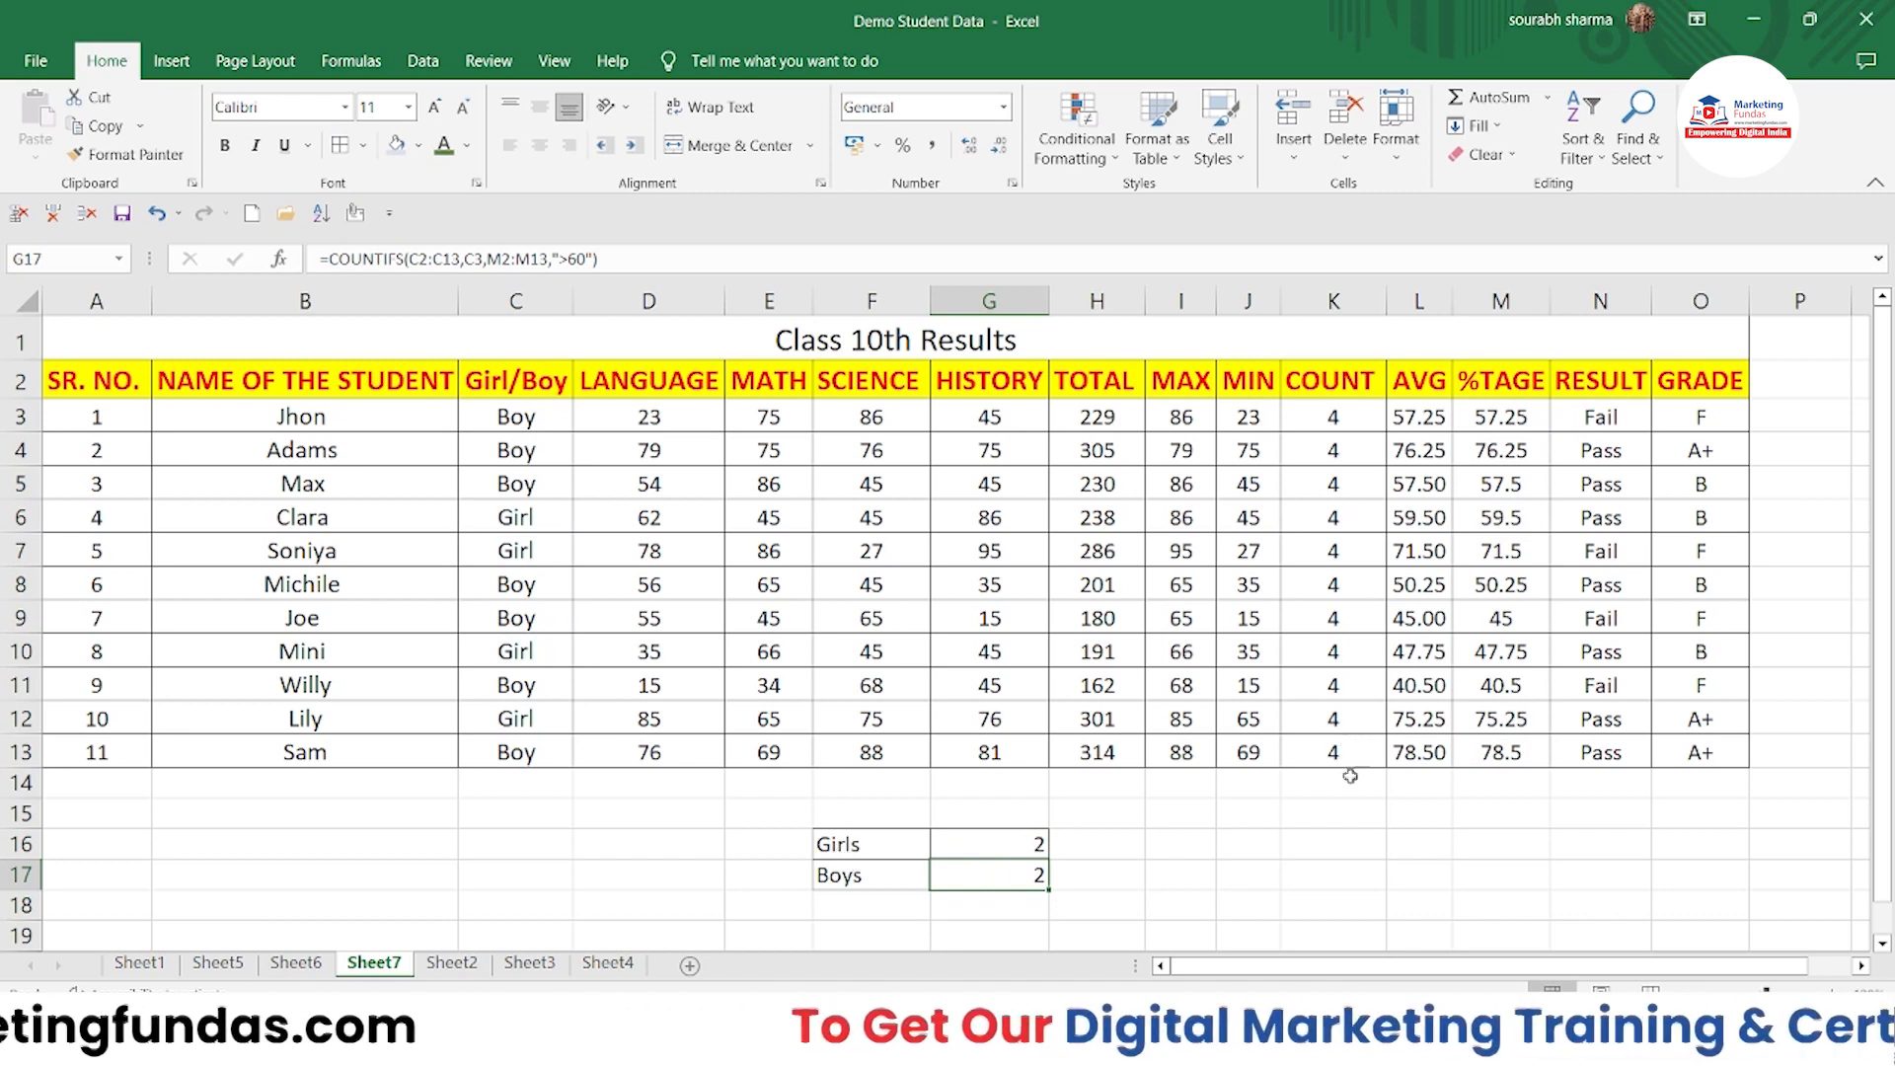
pyautogui.click(1227, 815)
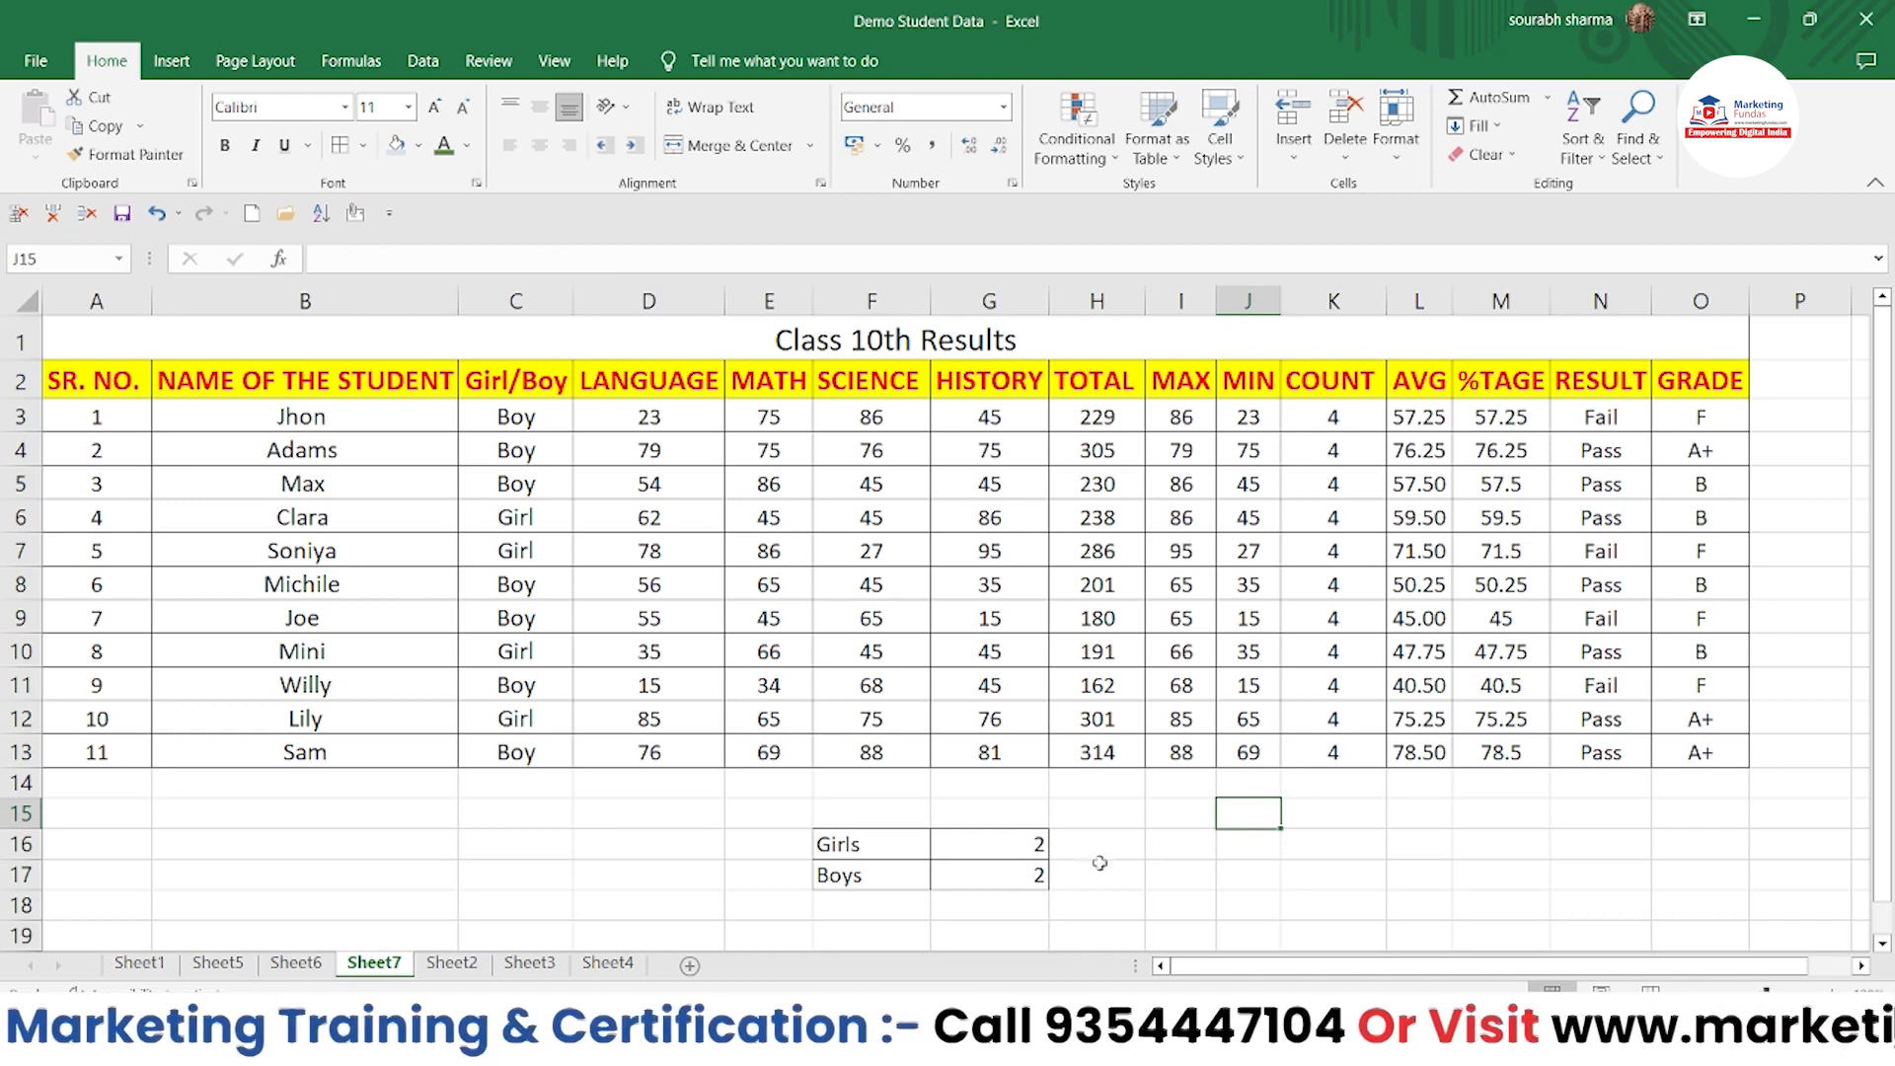
# Change the percentage criterion in the boys' COUNTIFS formula in G17 to "<60"
pyautogui.doubleClick(1021, 871)
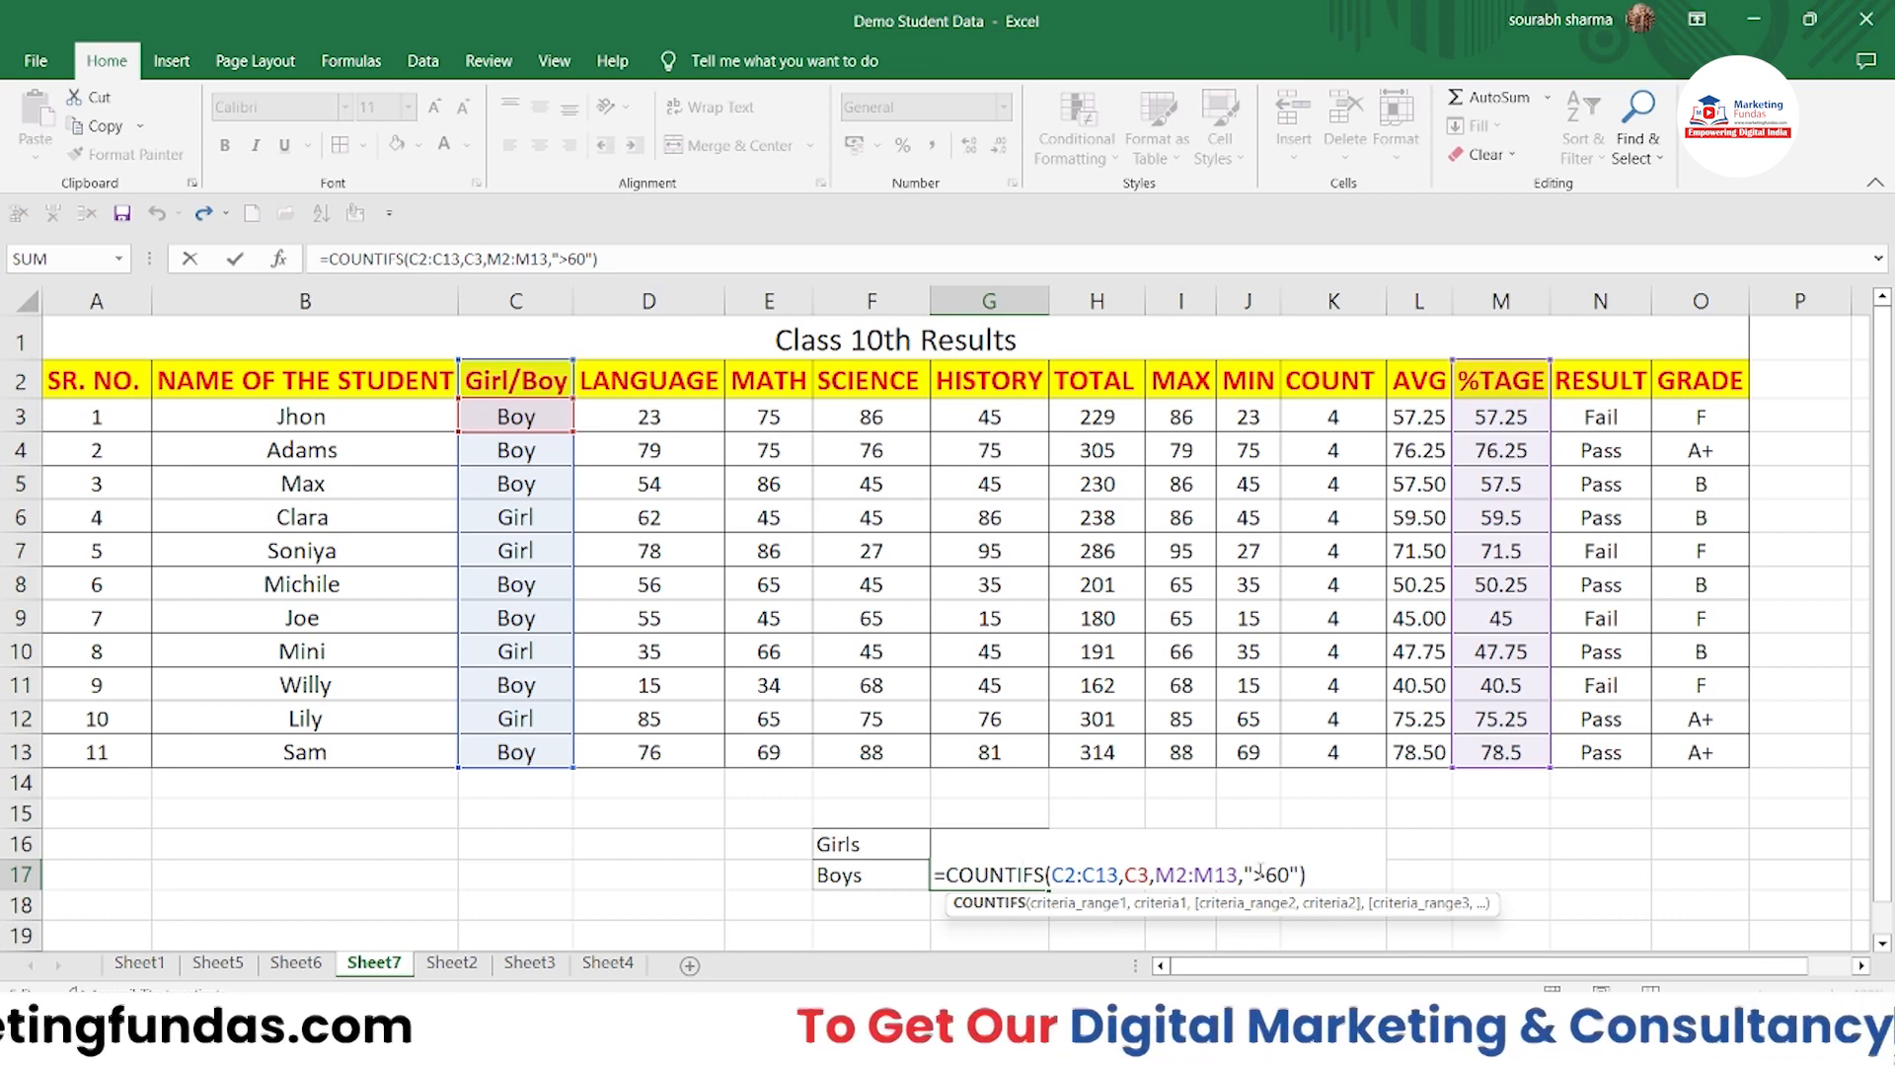
pyautogui.click(1259, 874)
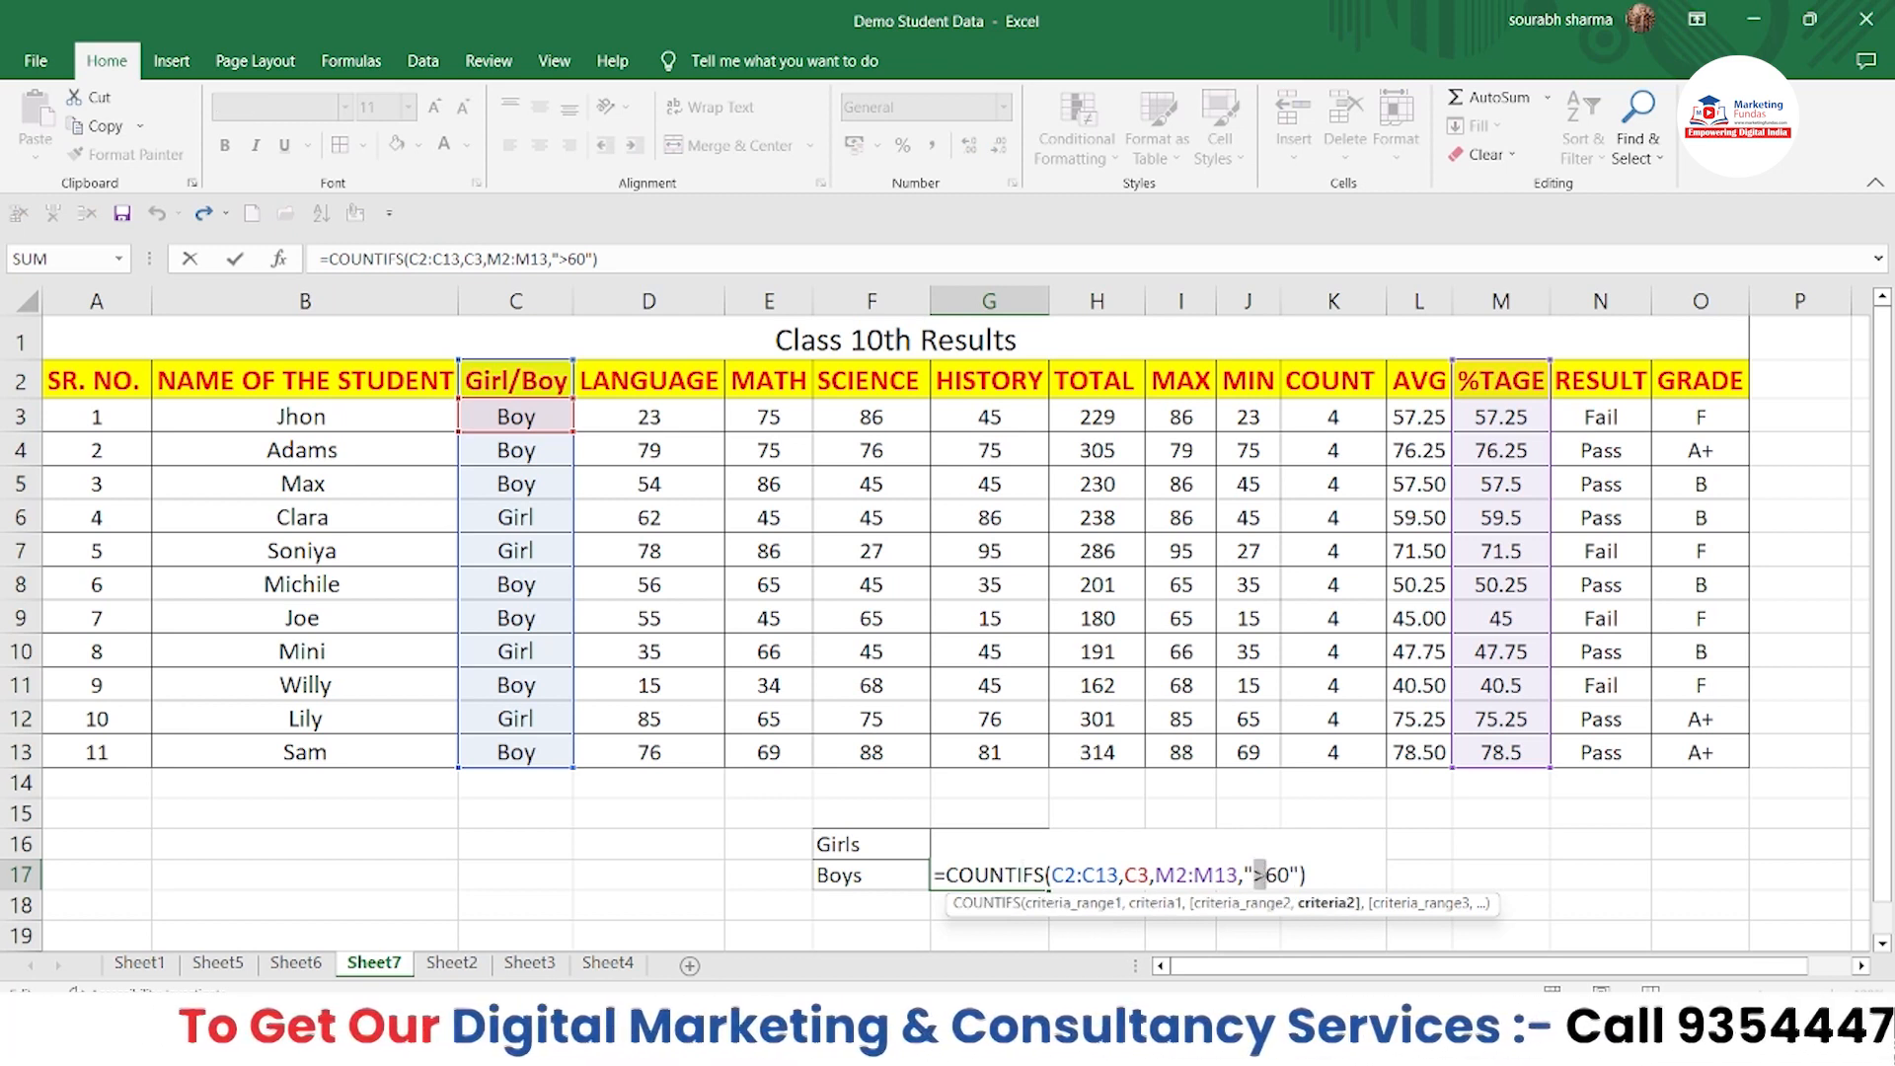
pyautogui.press('BackSpace')
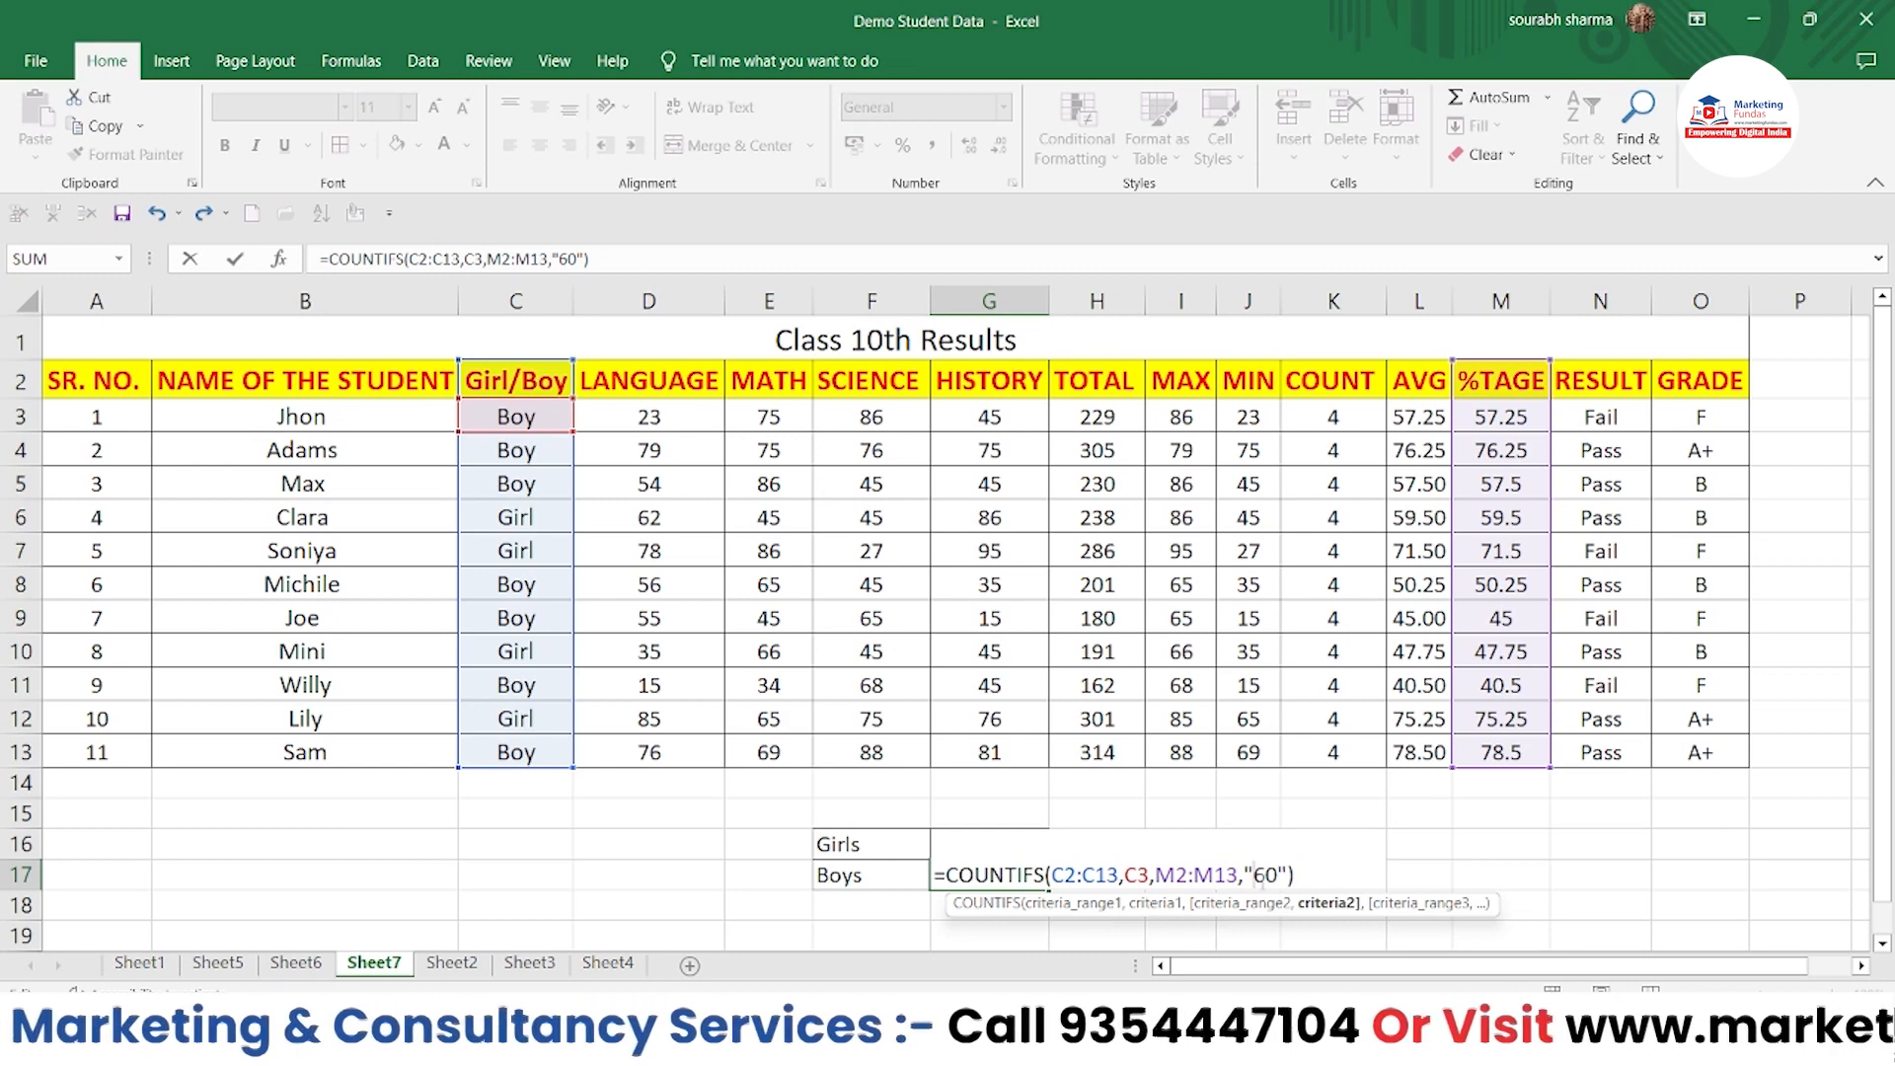
pyautogui.write('>')
pyautogui.press('BackSpace')
pyautogui.write('<')
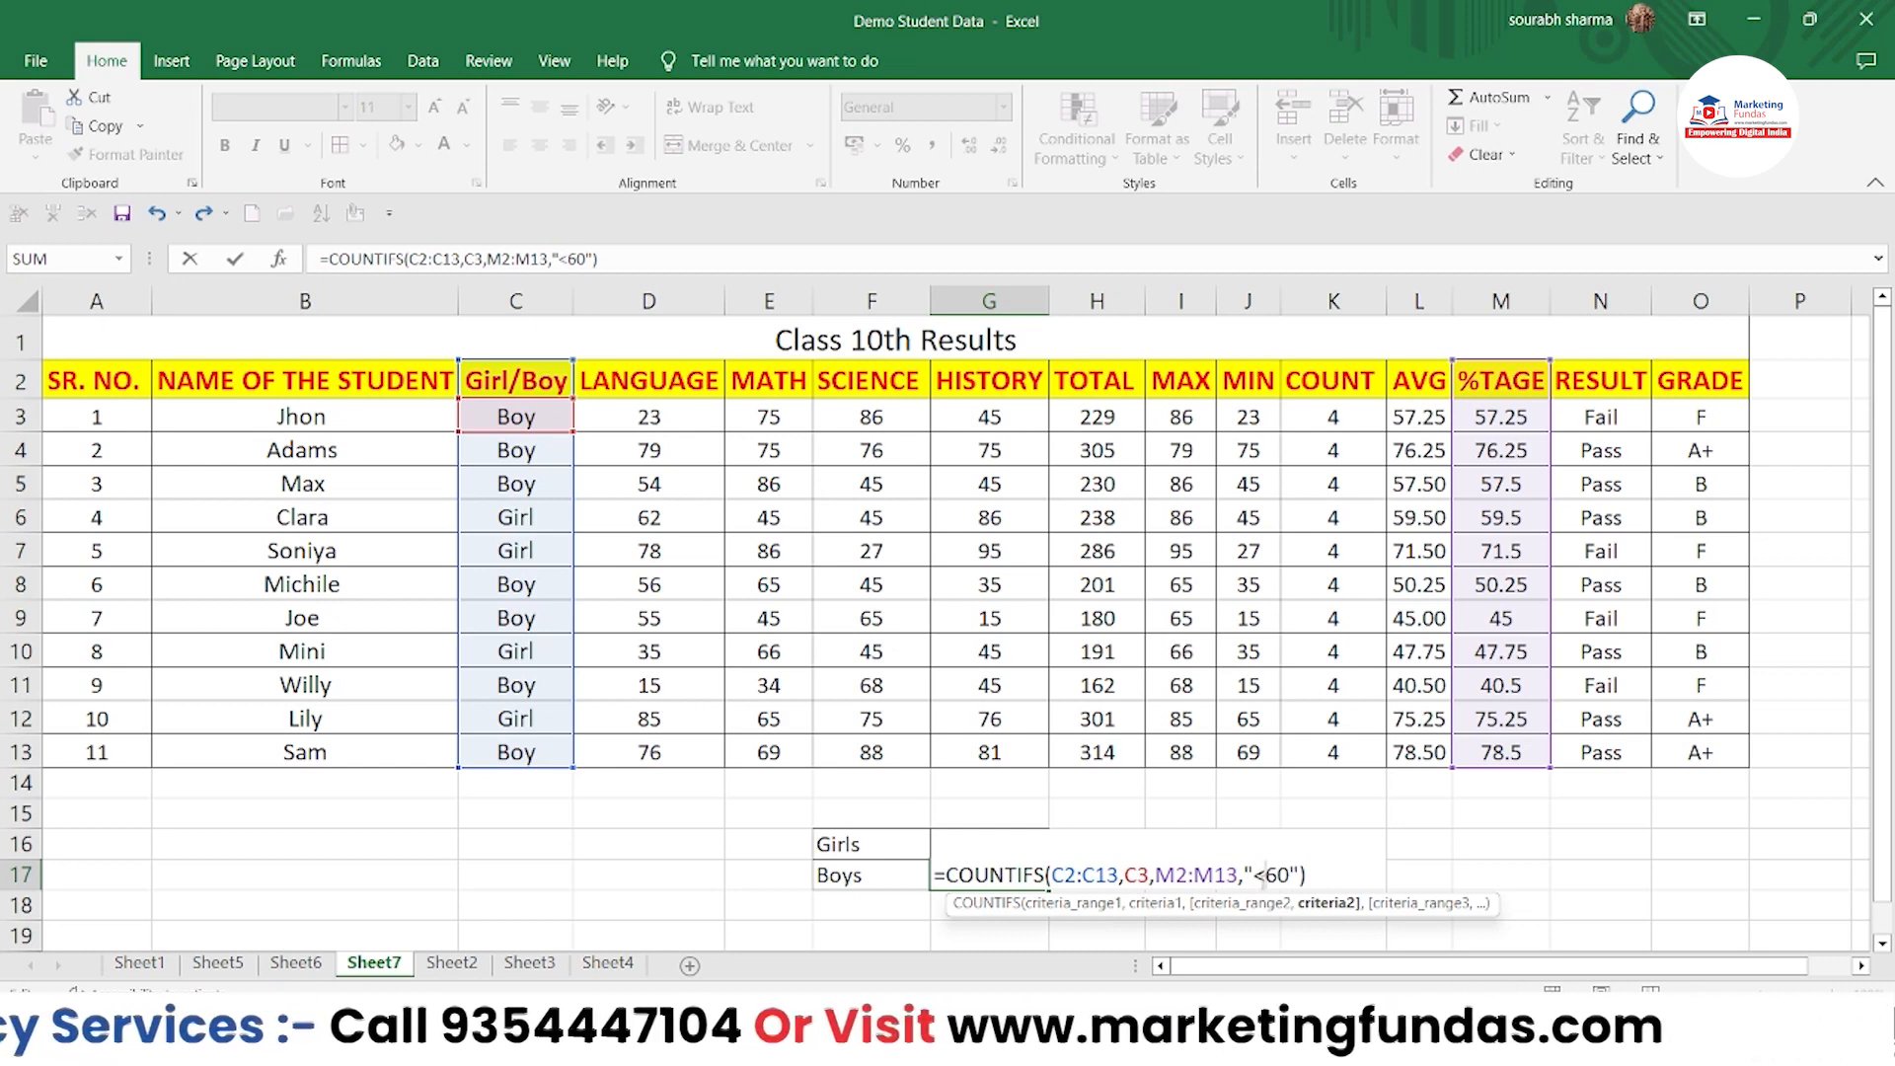
pyautogui.click(1313, 874)
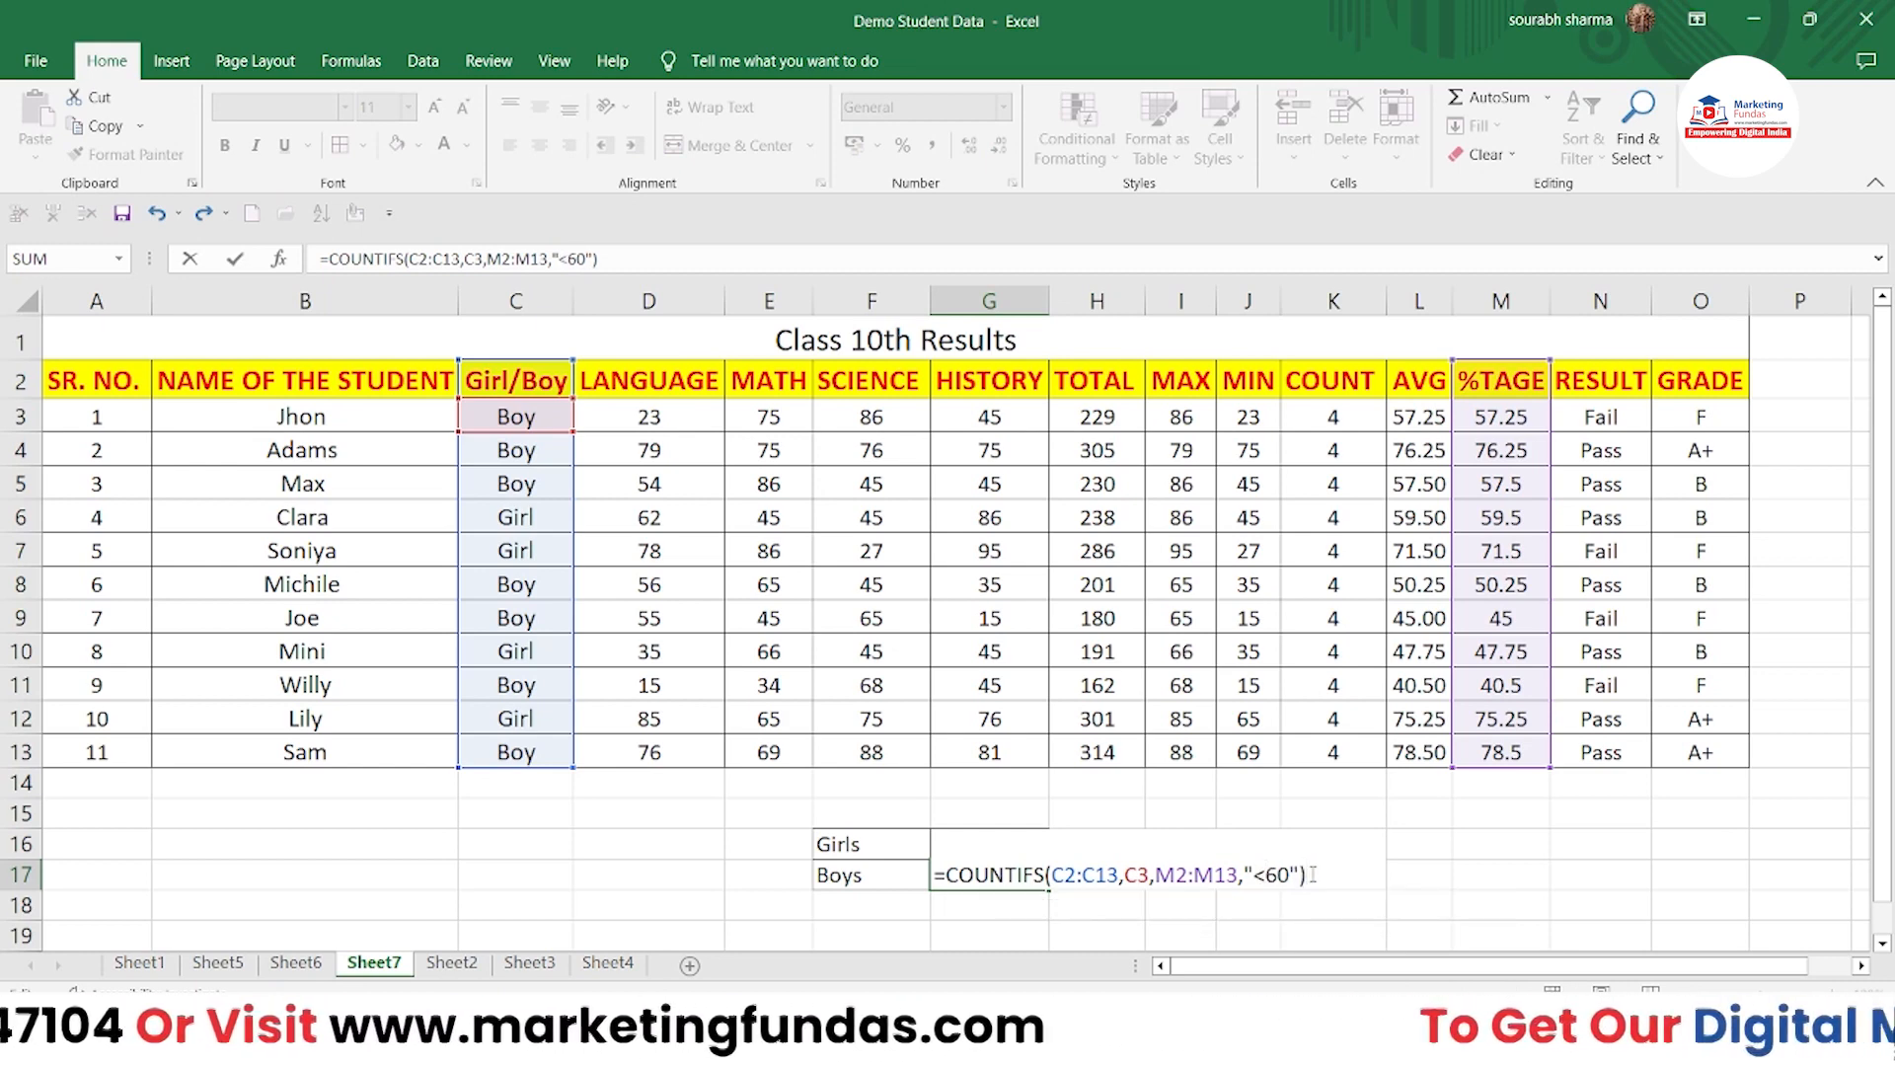
pyautogui.press('Return')
pyautogui.click(977, 871)
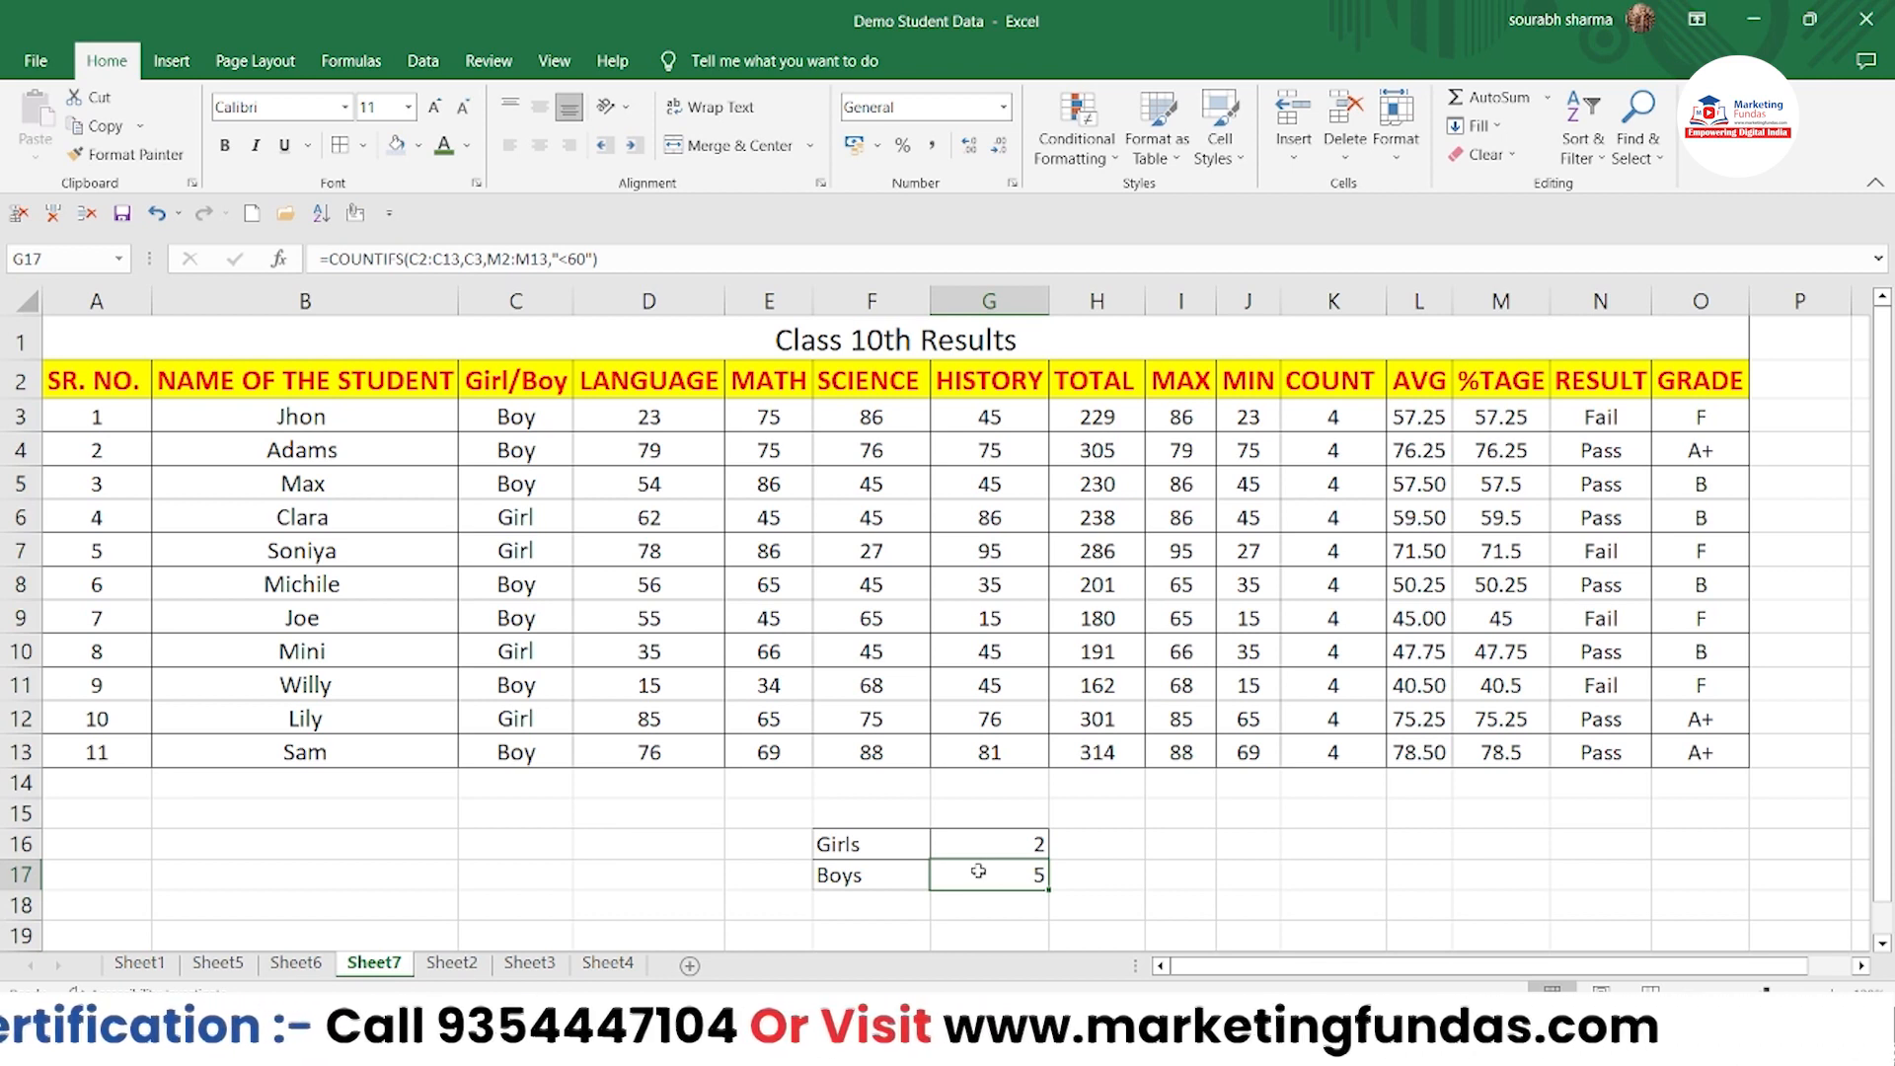
pyautogui.click(1213, 845)
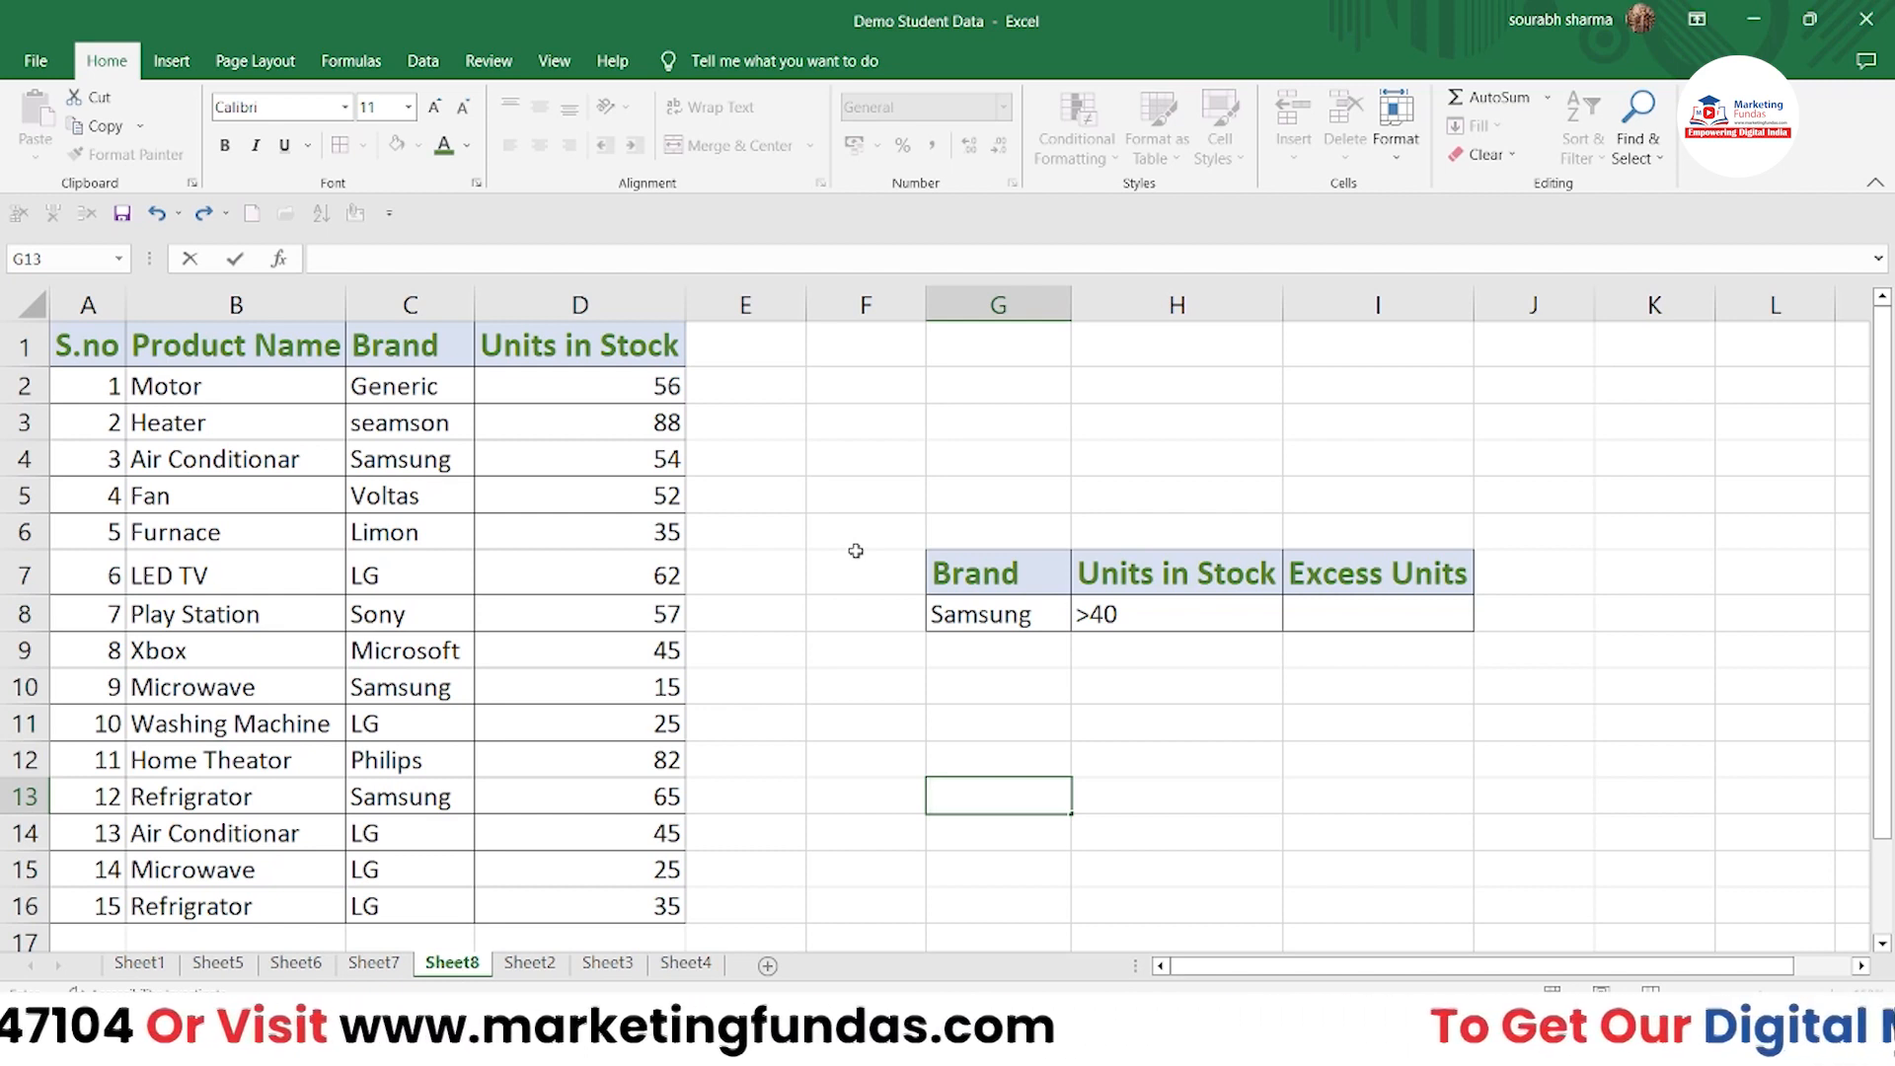
# Examine the Units in Stock column of the product table on Sheet8 alongside the Brand and Units in Stock criteria
pyautogui.write('=')
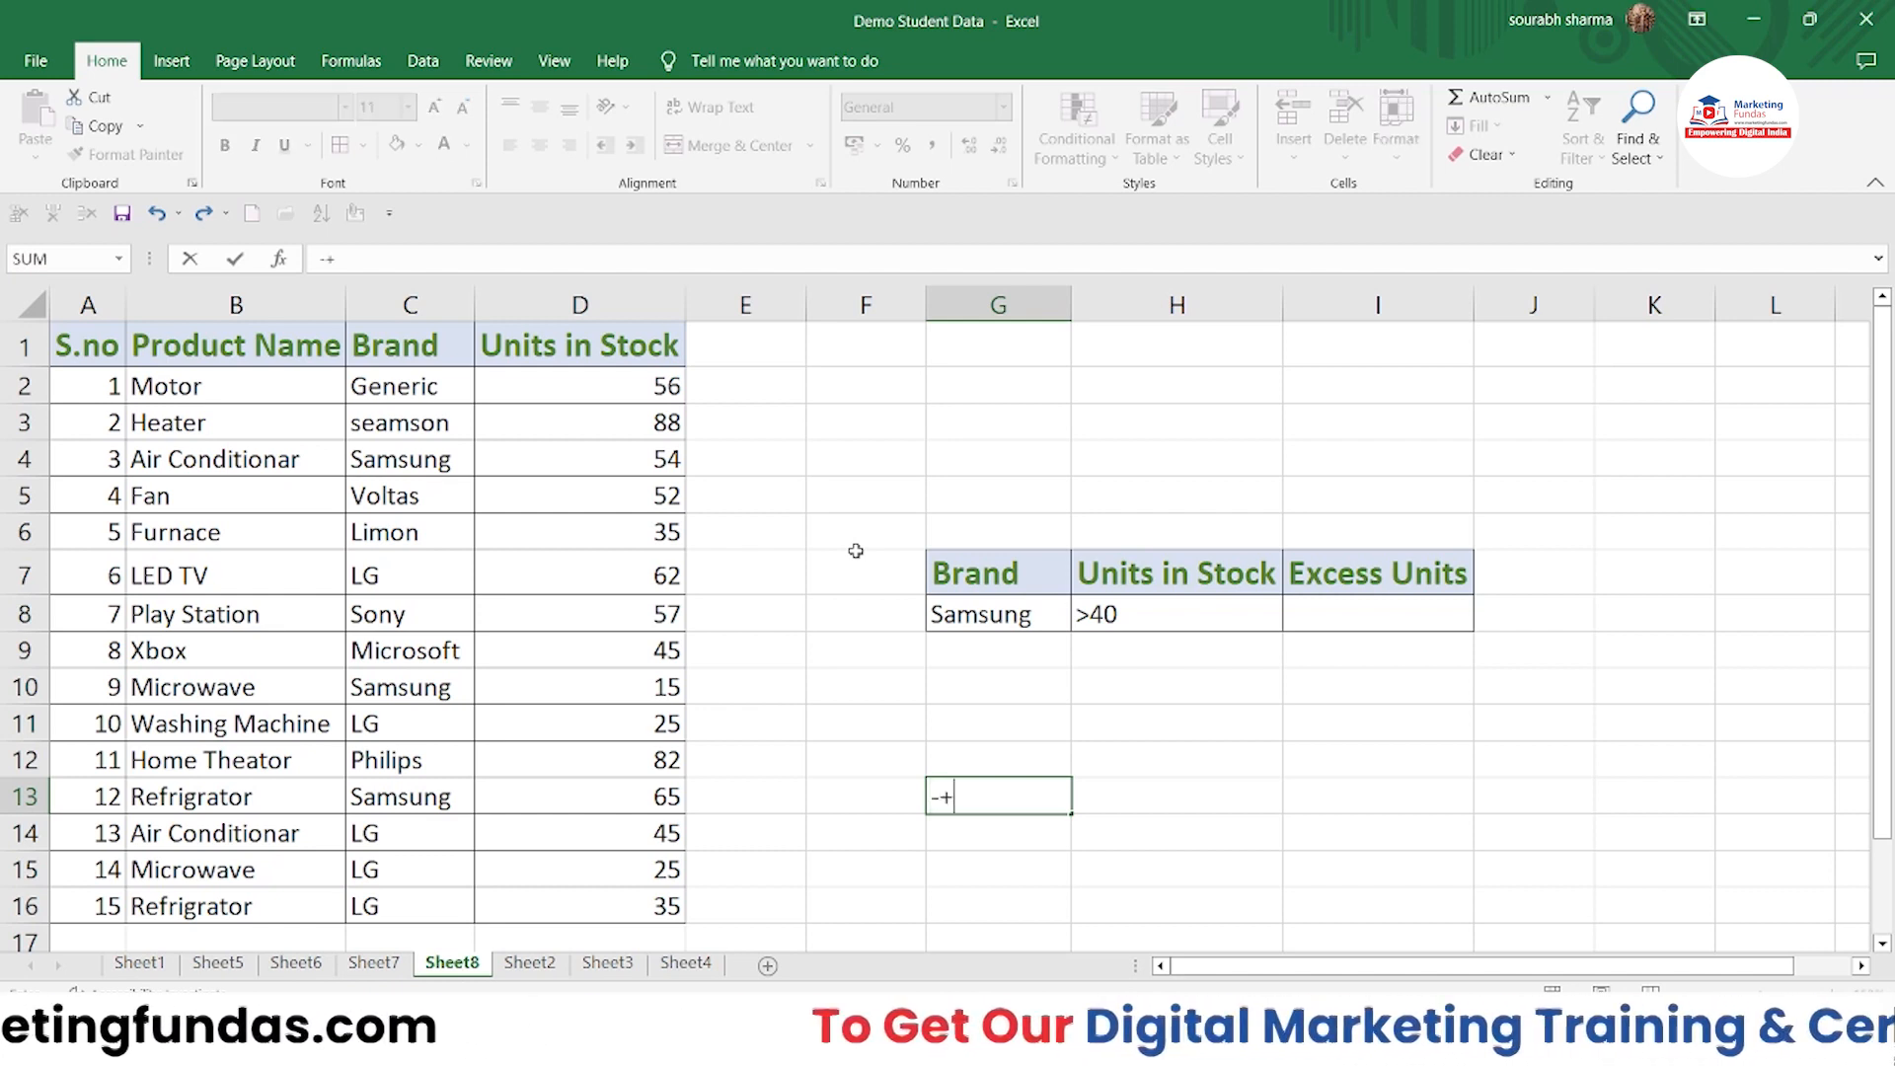
pyautogui.press('BackSpace')
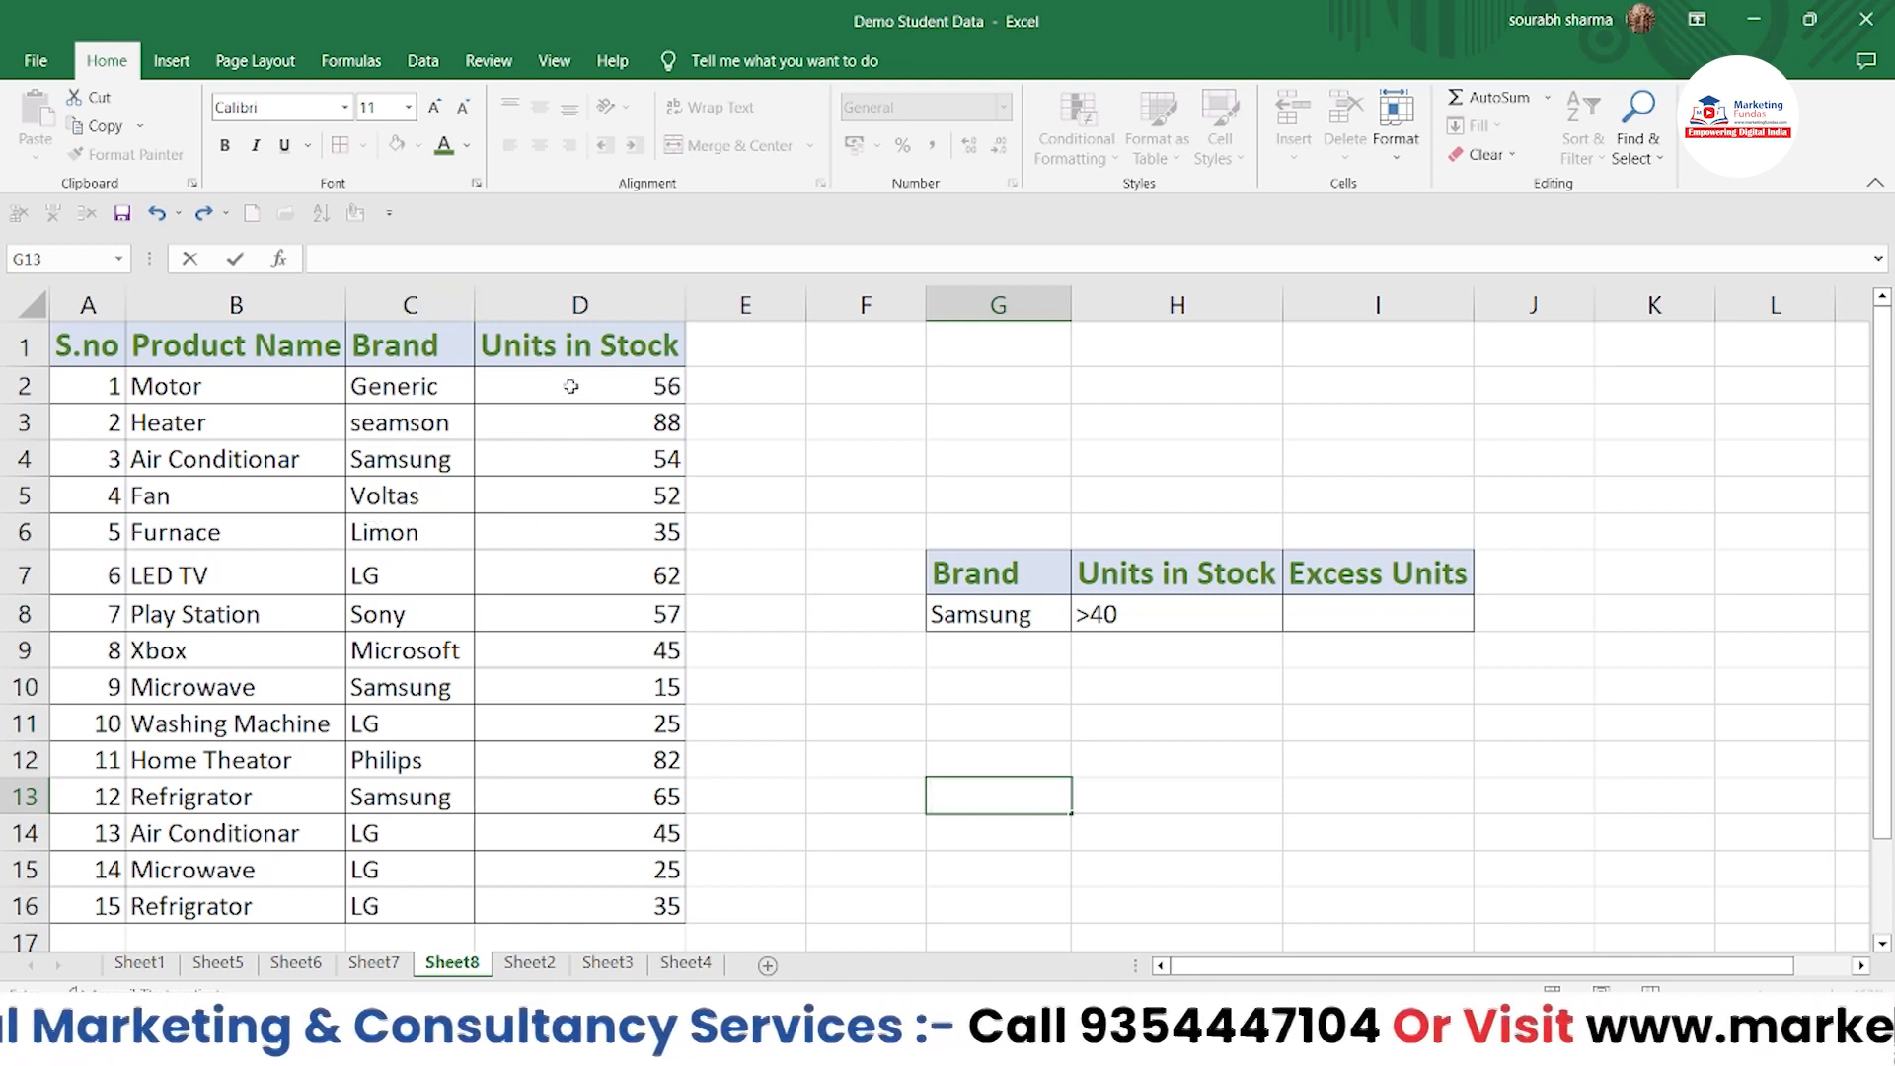
pyautogui.moveTo(566, 385); pyautogui.dragTo(598, 834)
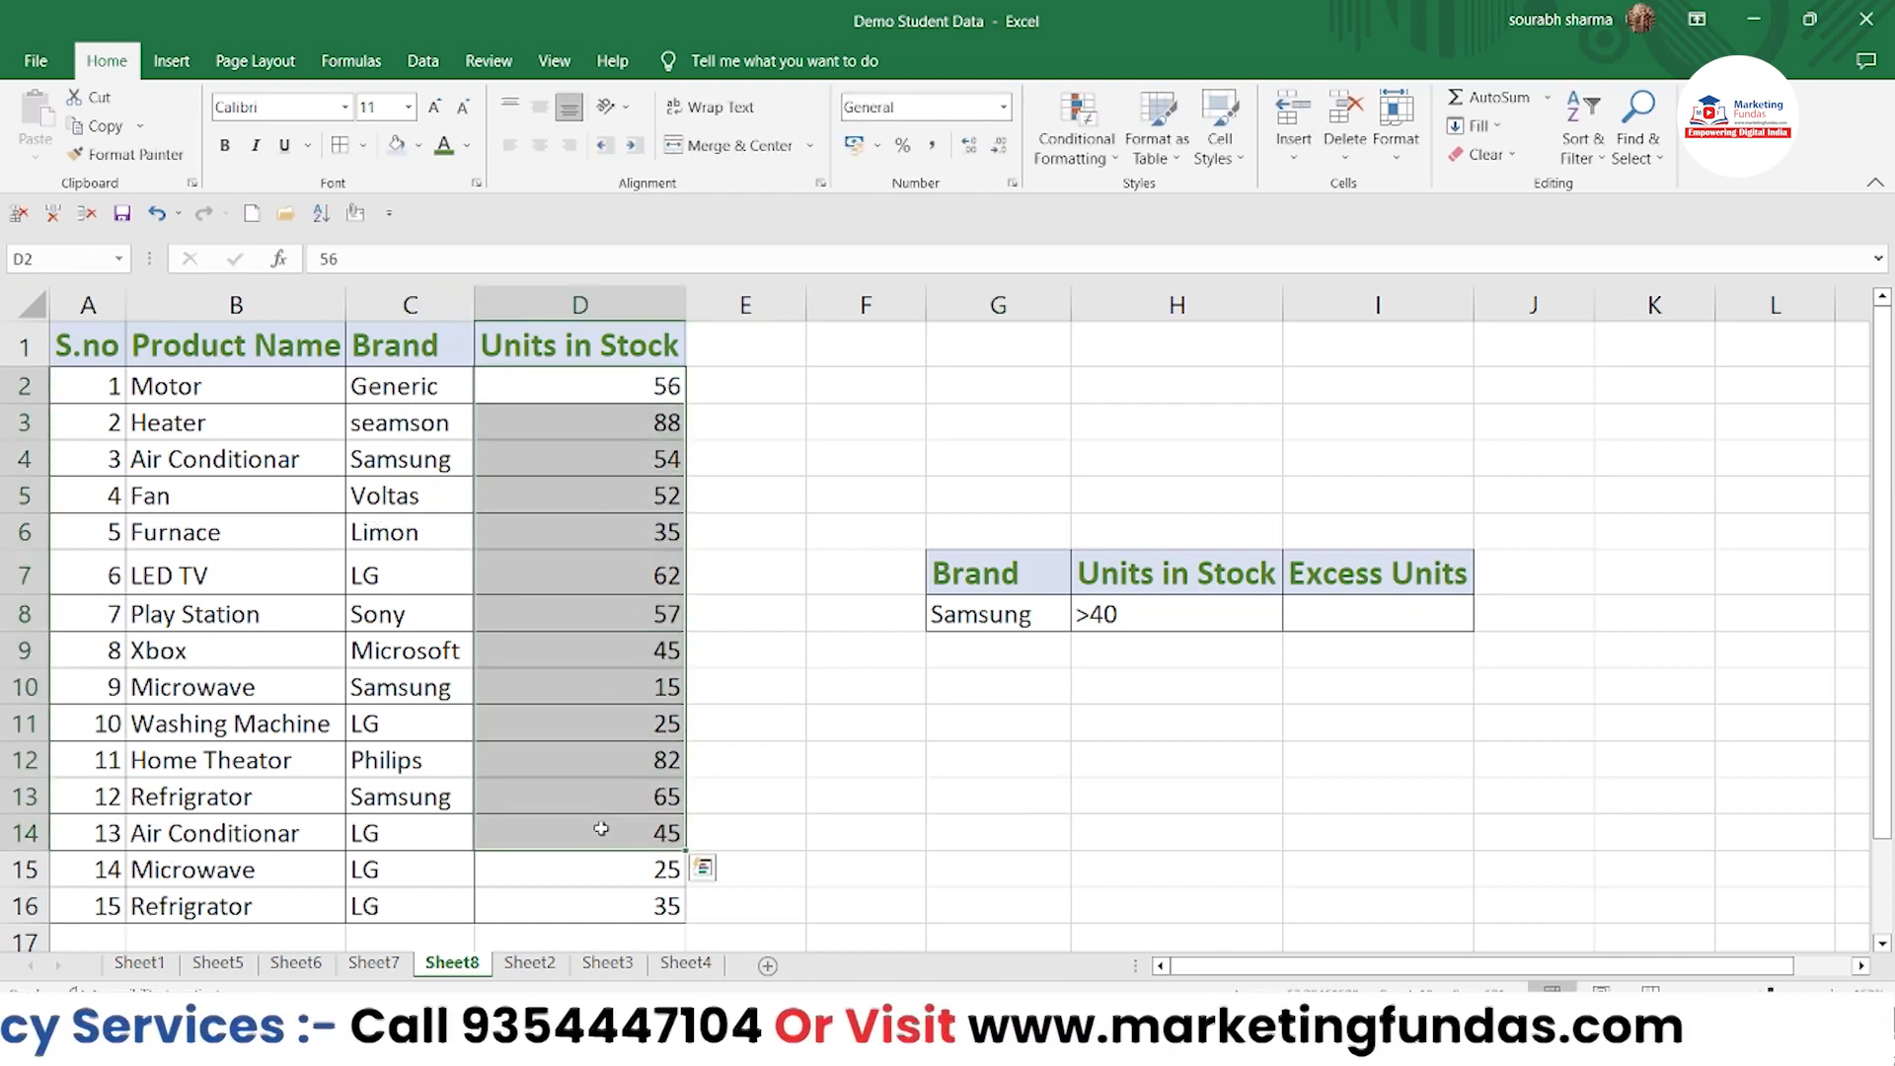
pyautogui.click(806, 855)
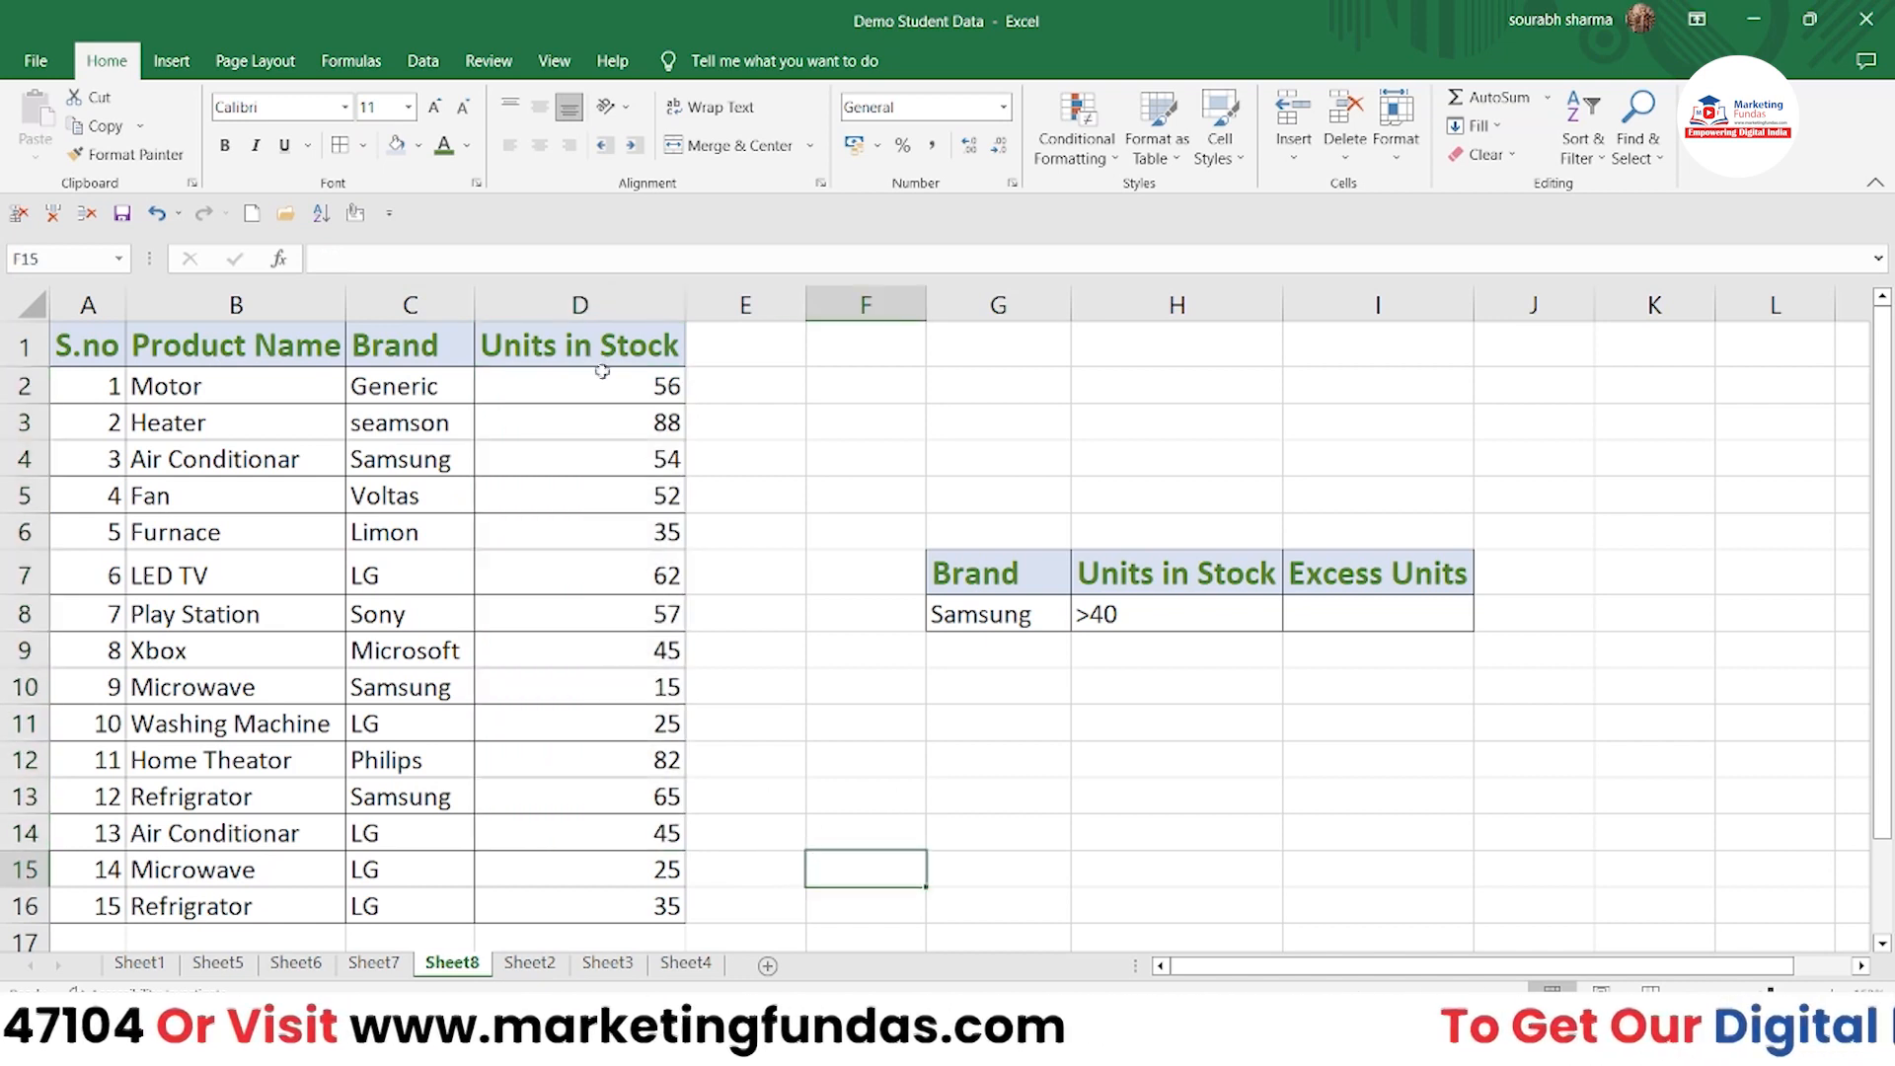
pyautogui.moveTo(601, 373); pyautogui.dragTo(613, 681)
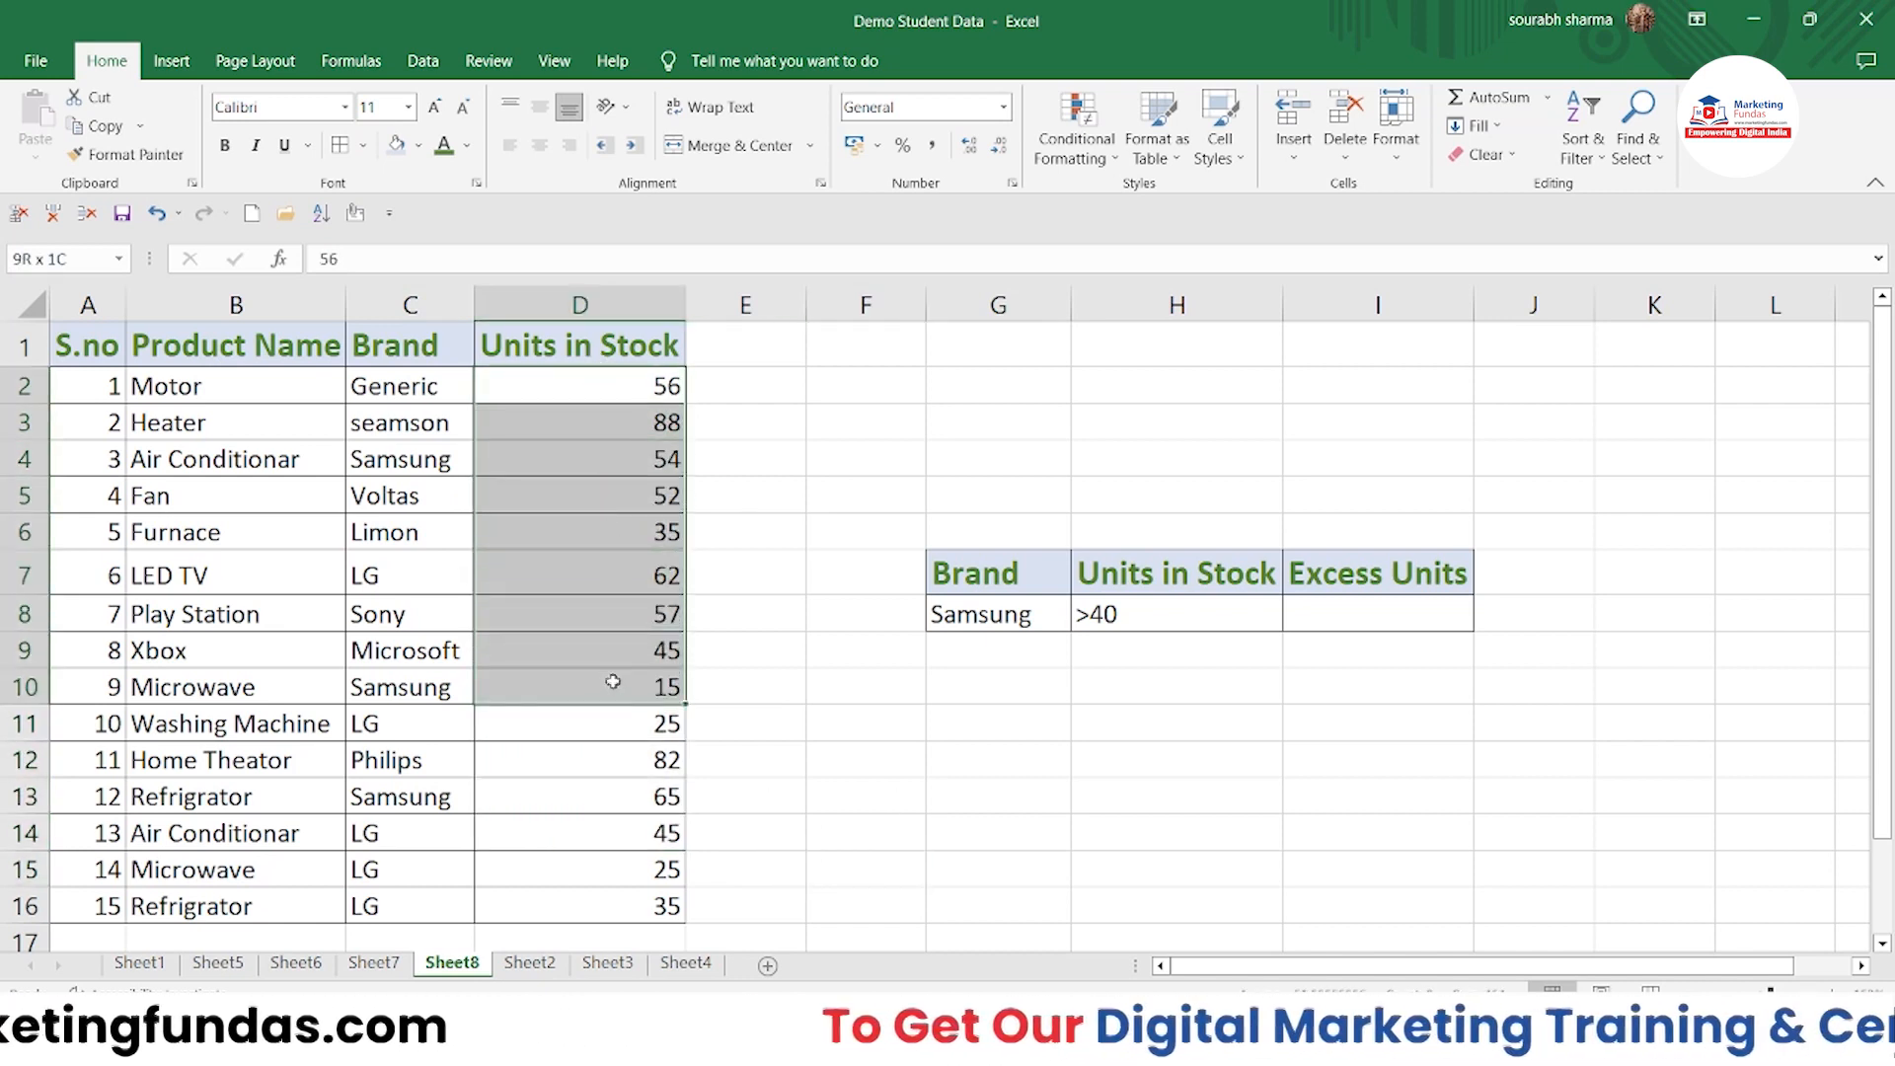
pyautogui.click(865, 672)
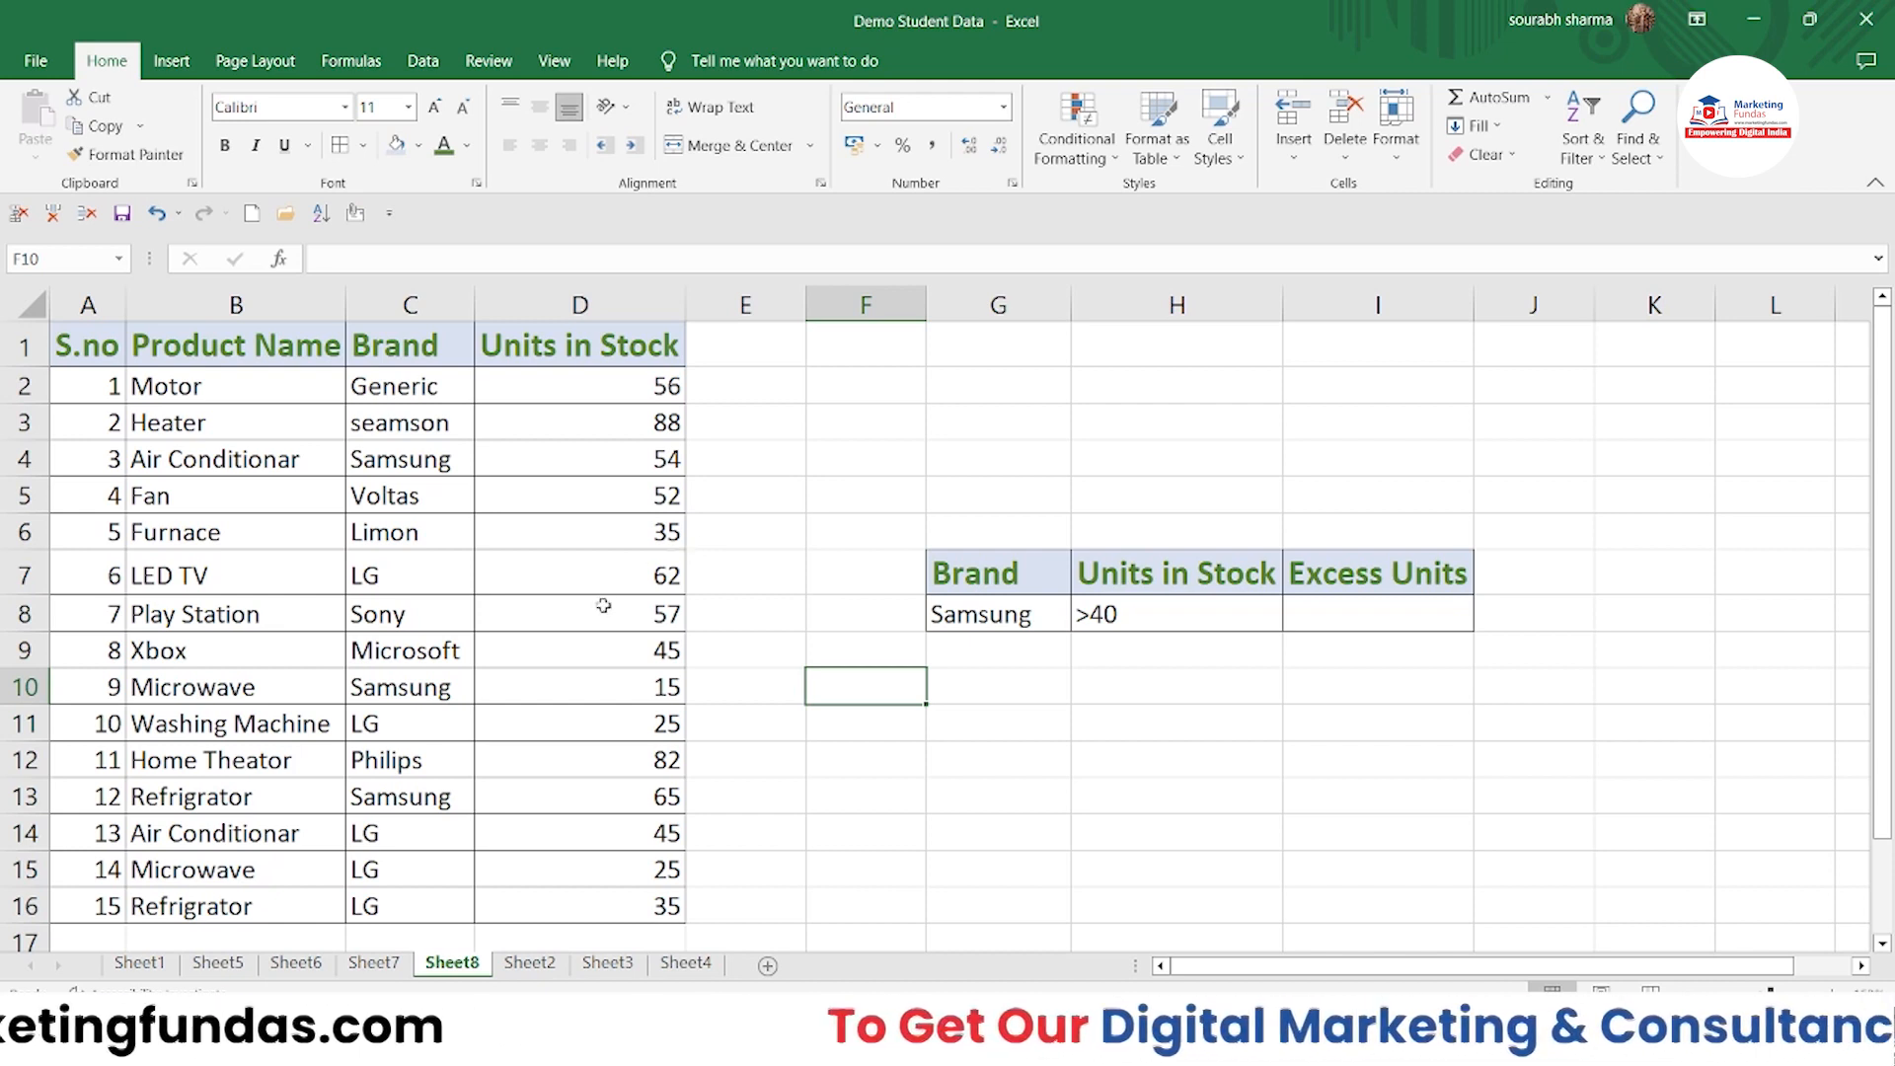
pyautogui.press('F2')
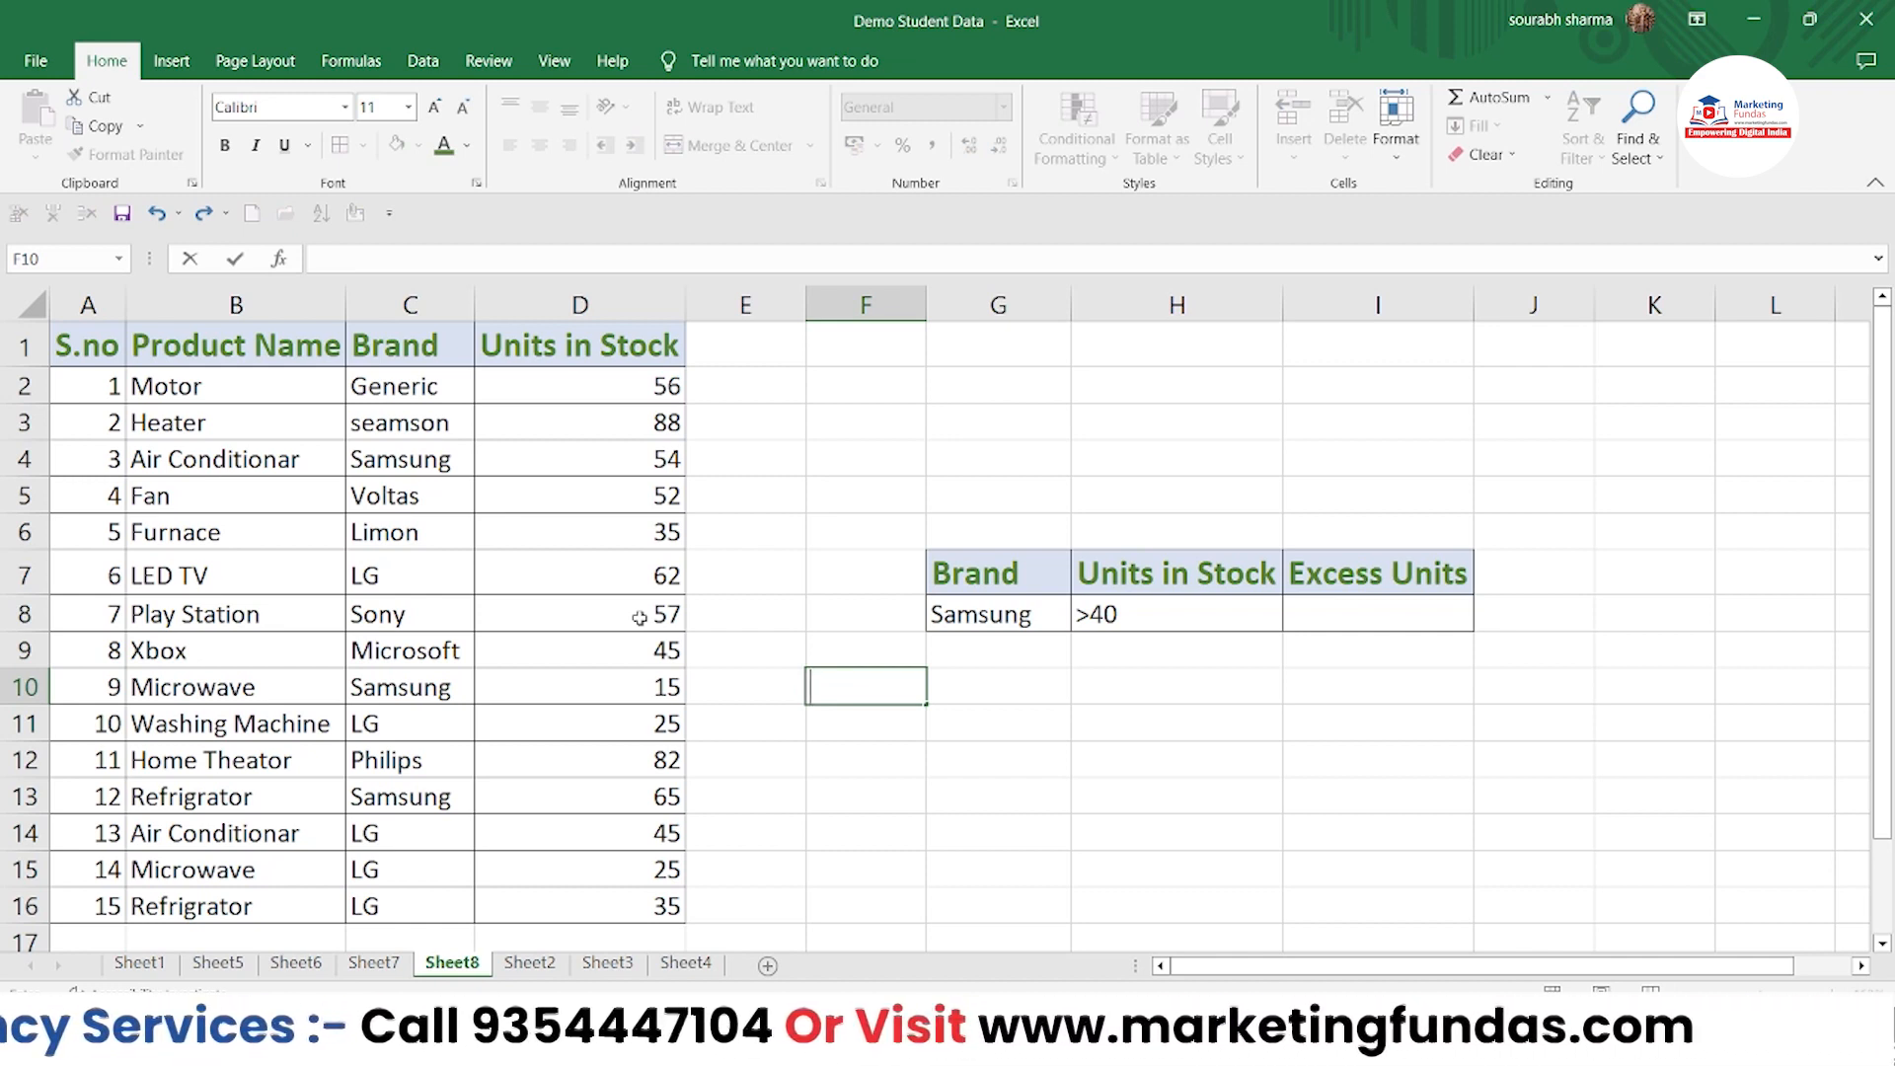
pyautogui.write('=')
pyautogui.press('BackSpace')
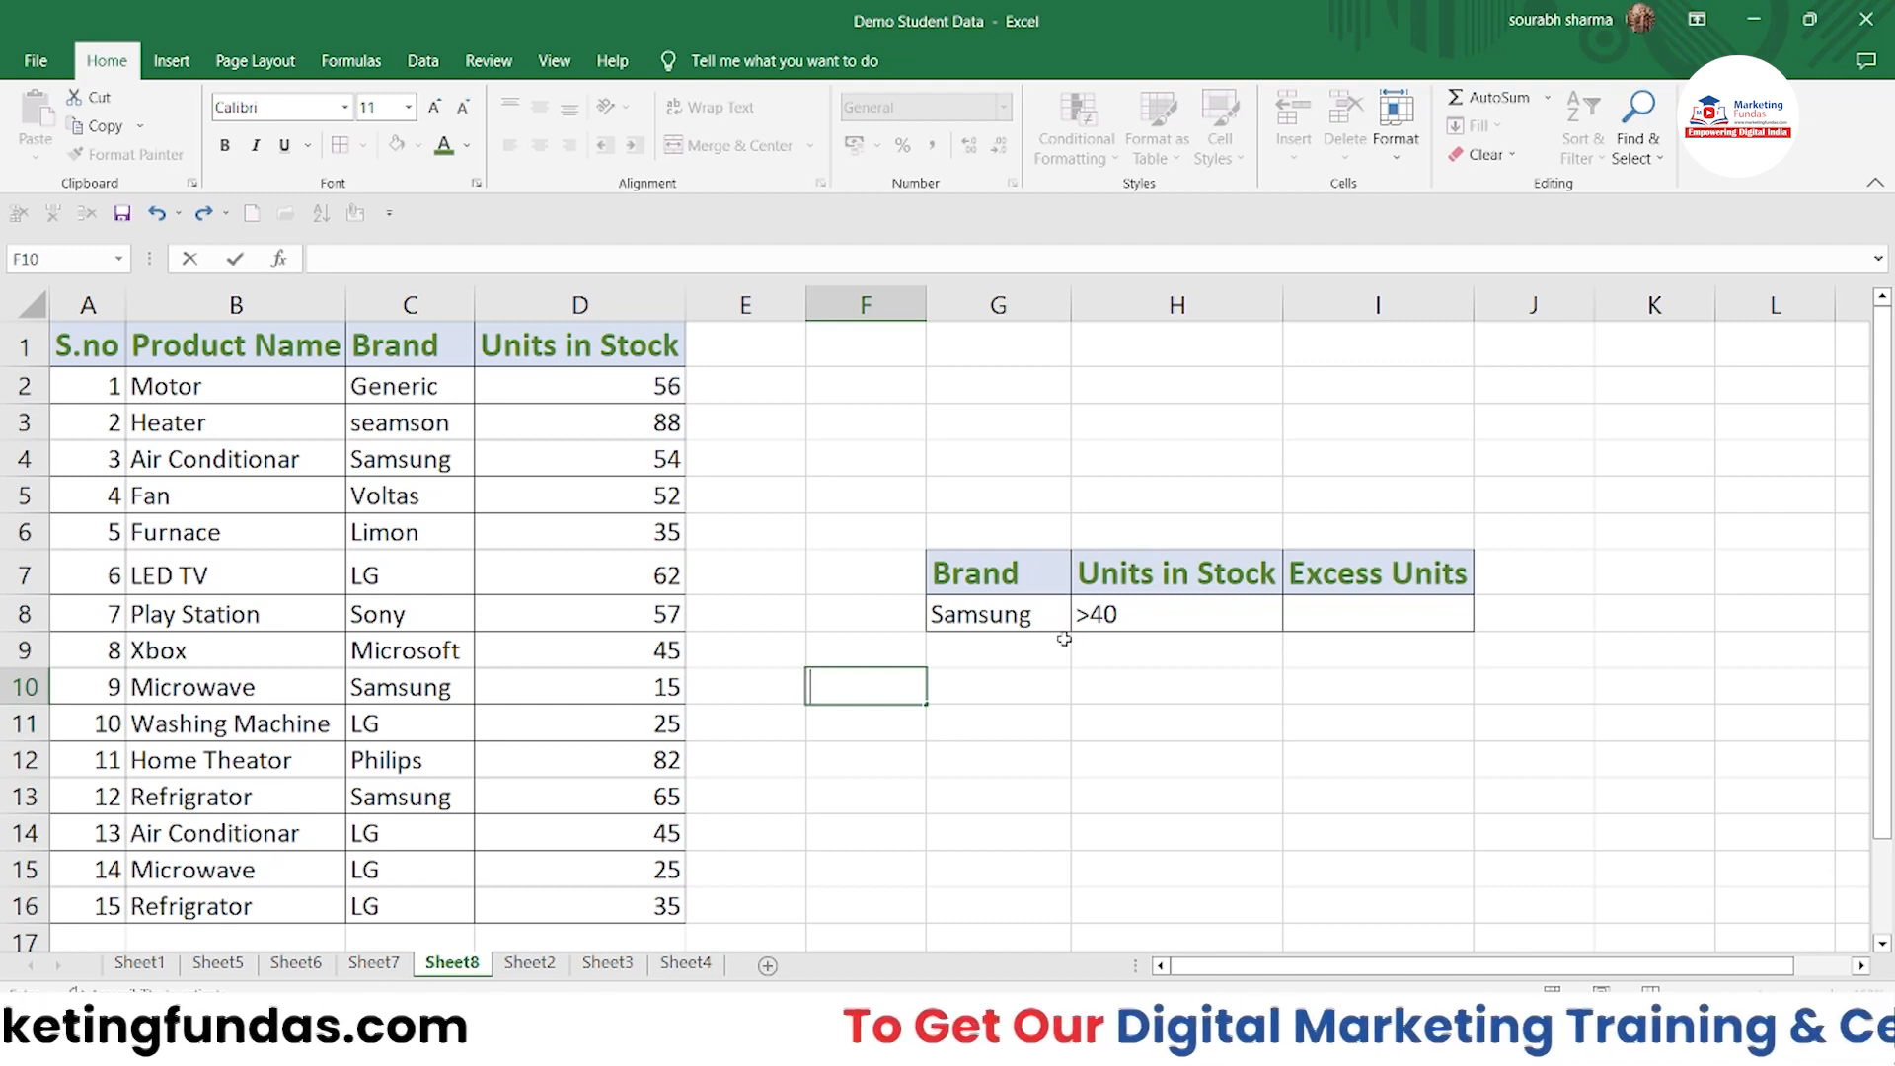
# Start a DCOUNT formula in I8 with A1:D16 as the database and the Units in Stock header D1 as the field
pyautogui.click(1334, 619)
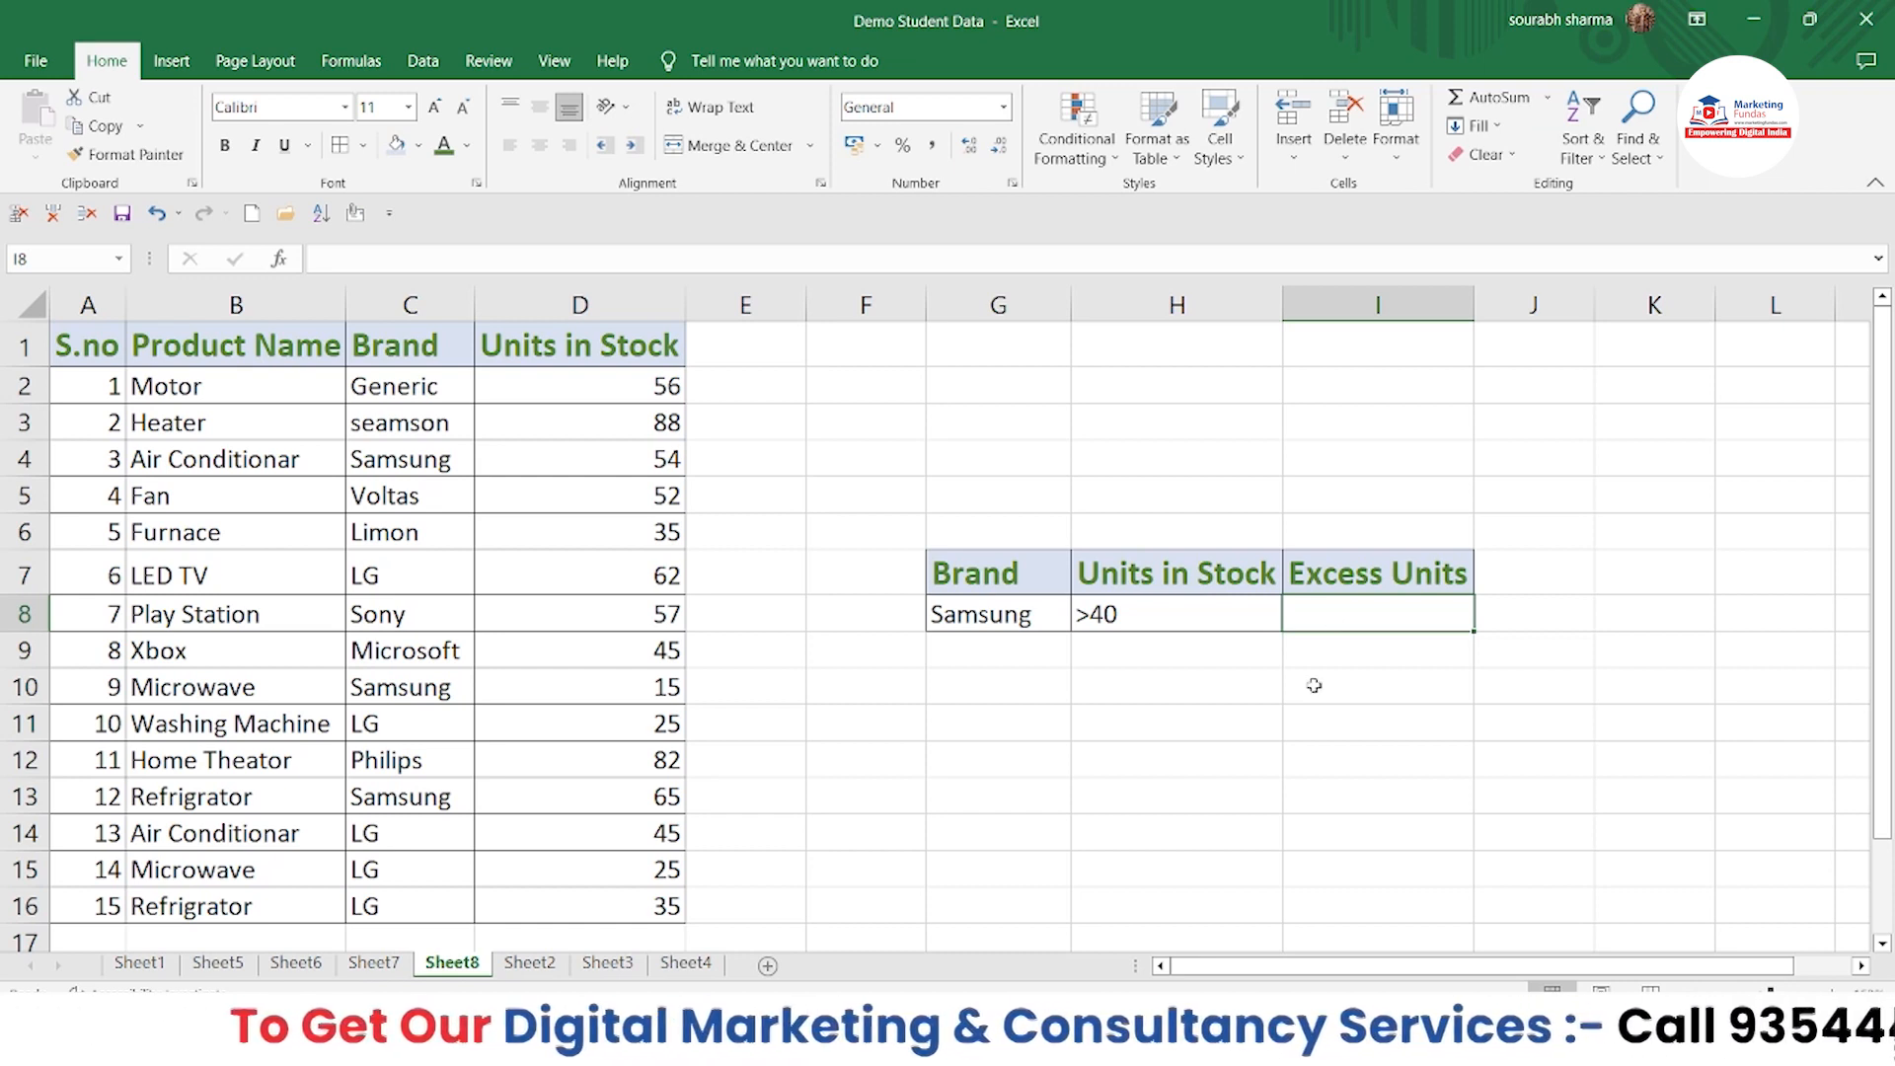
pyautogui.write('=')
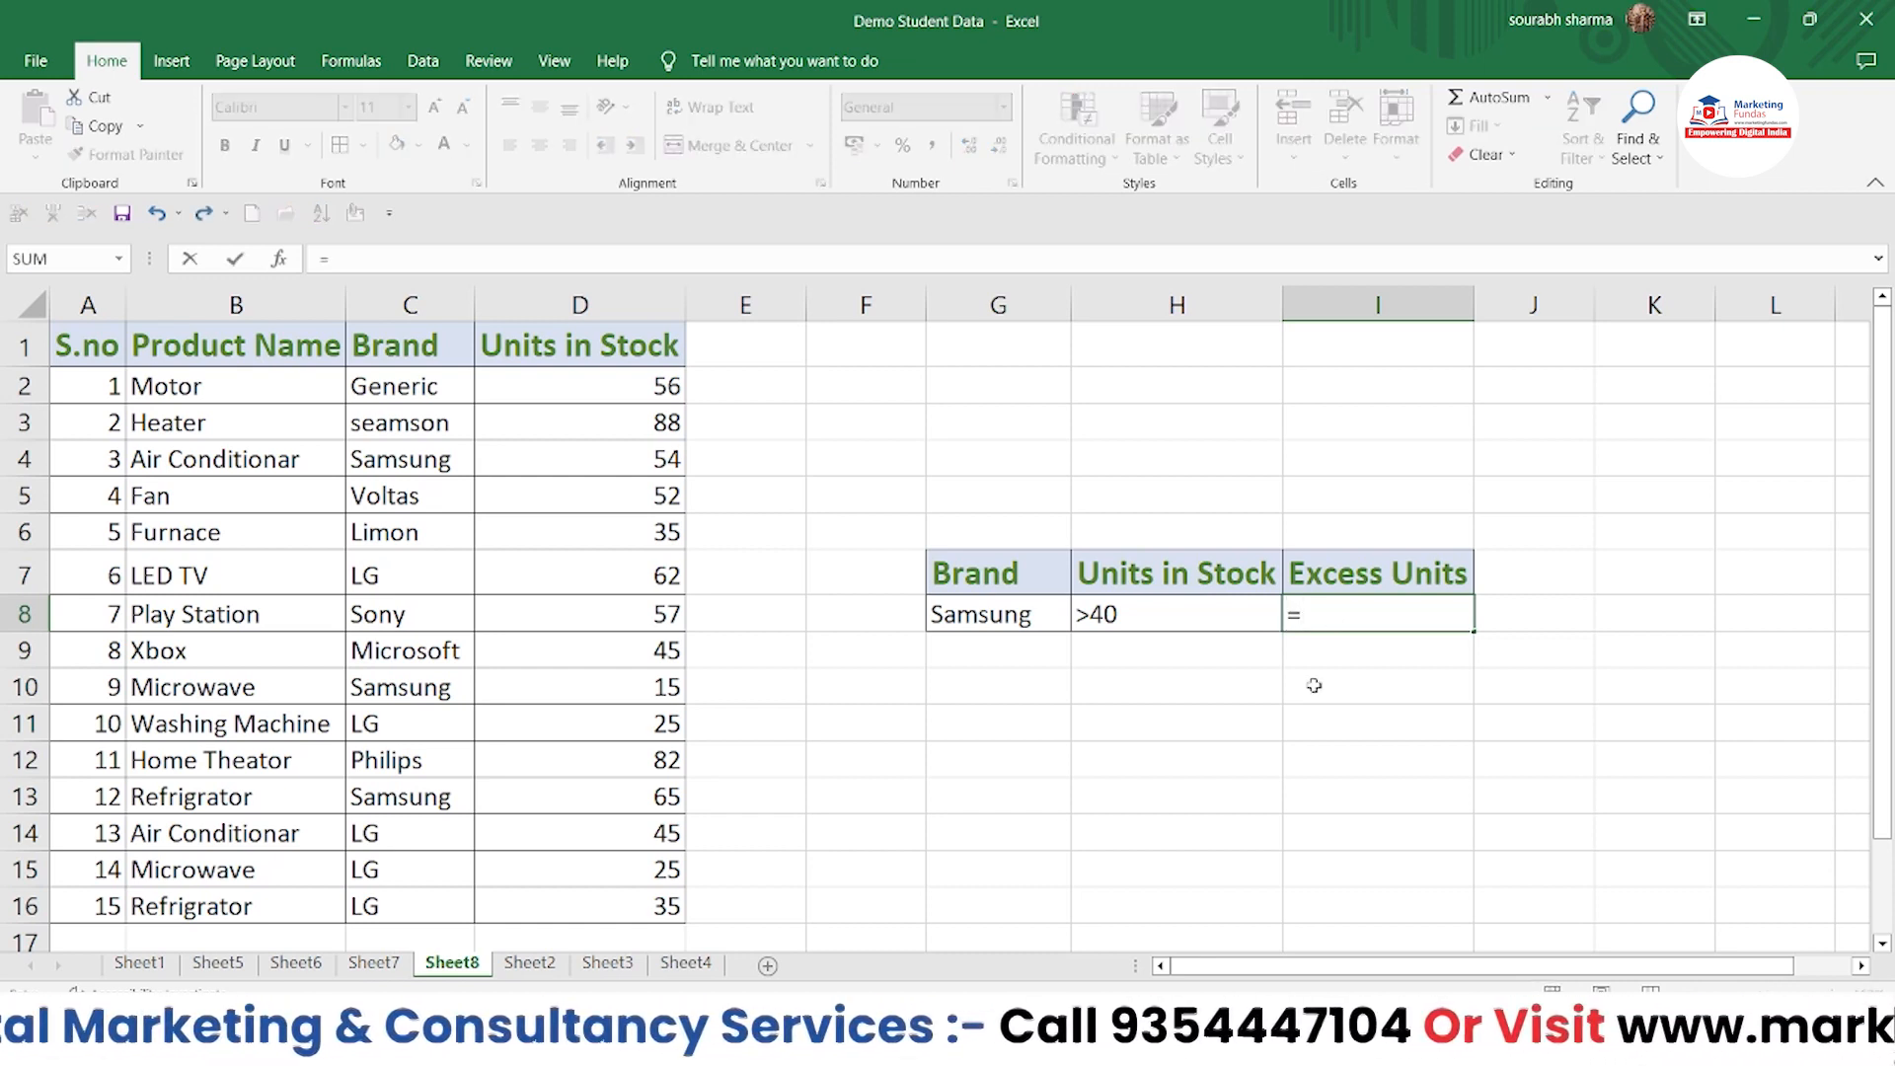
pyautogui.write('dcount(')
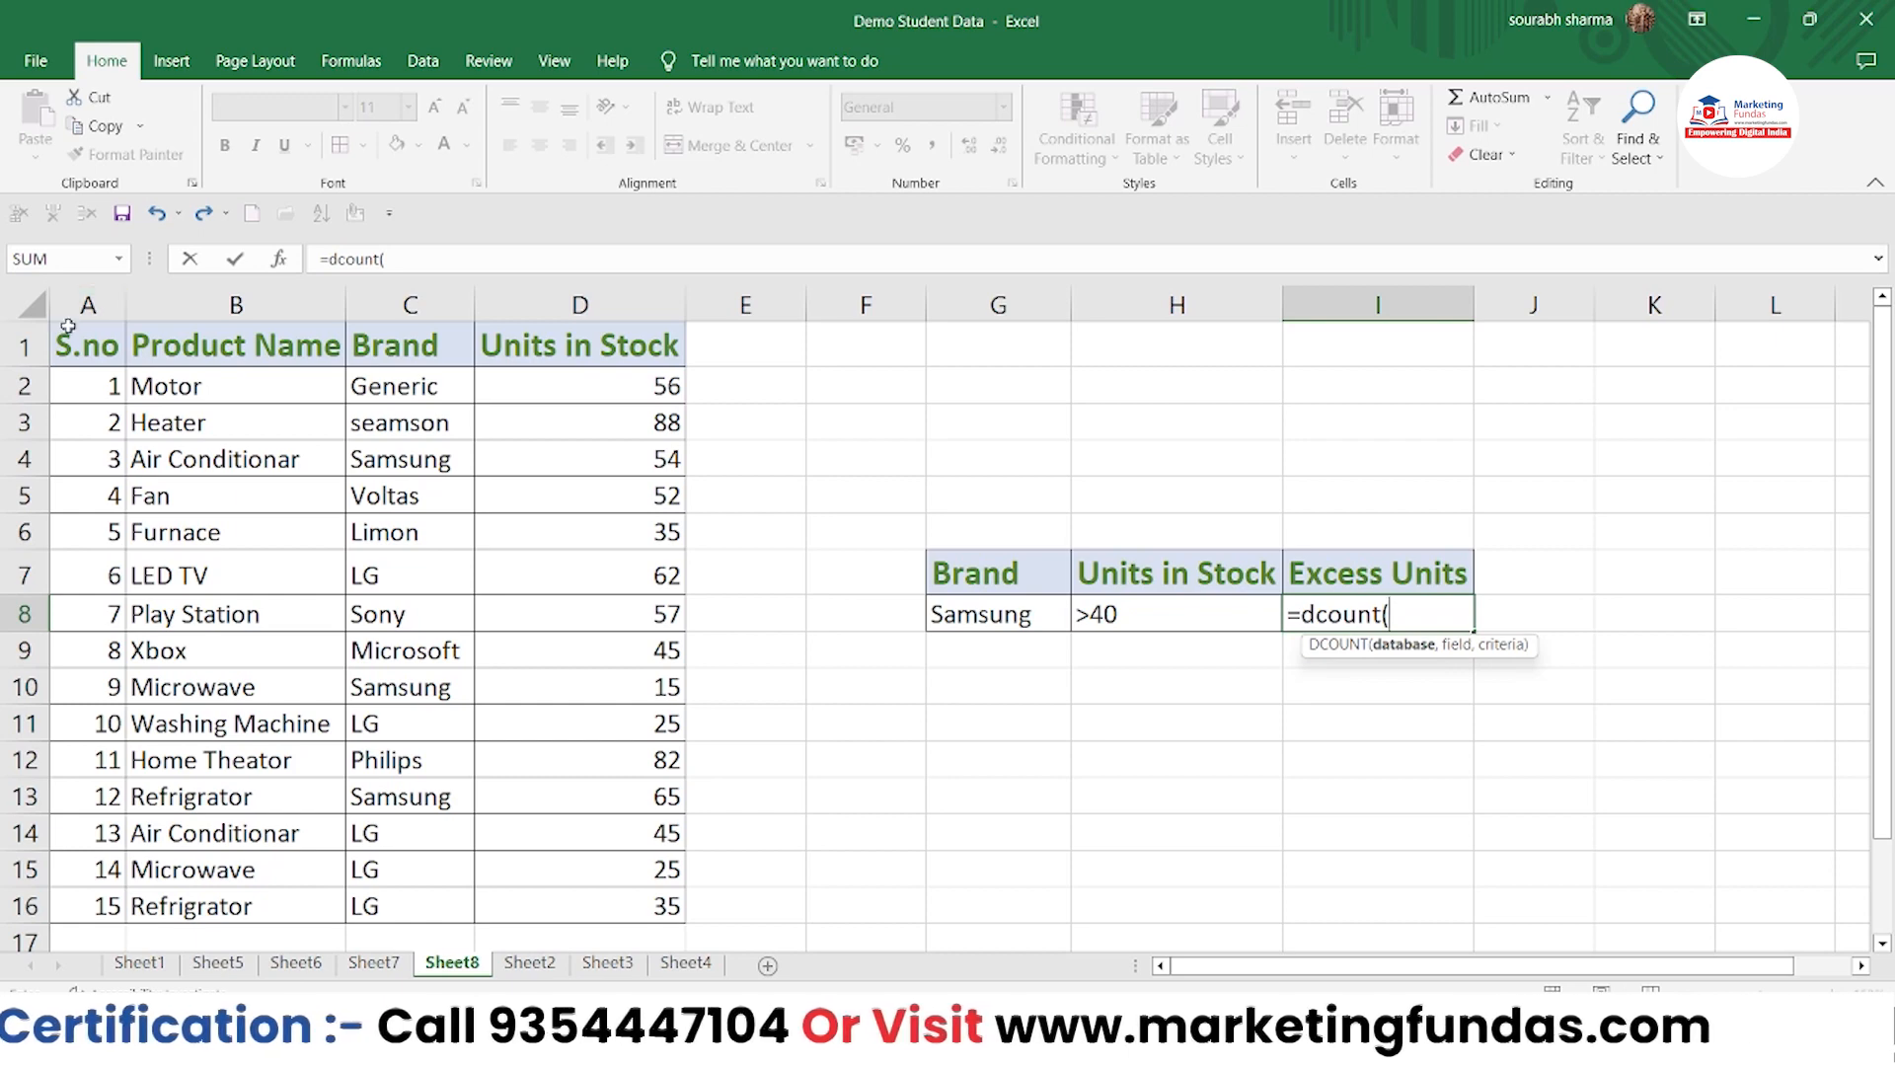
pyautogui.moveTo(77, 349); pyautogui.dragTo(662, 903)
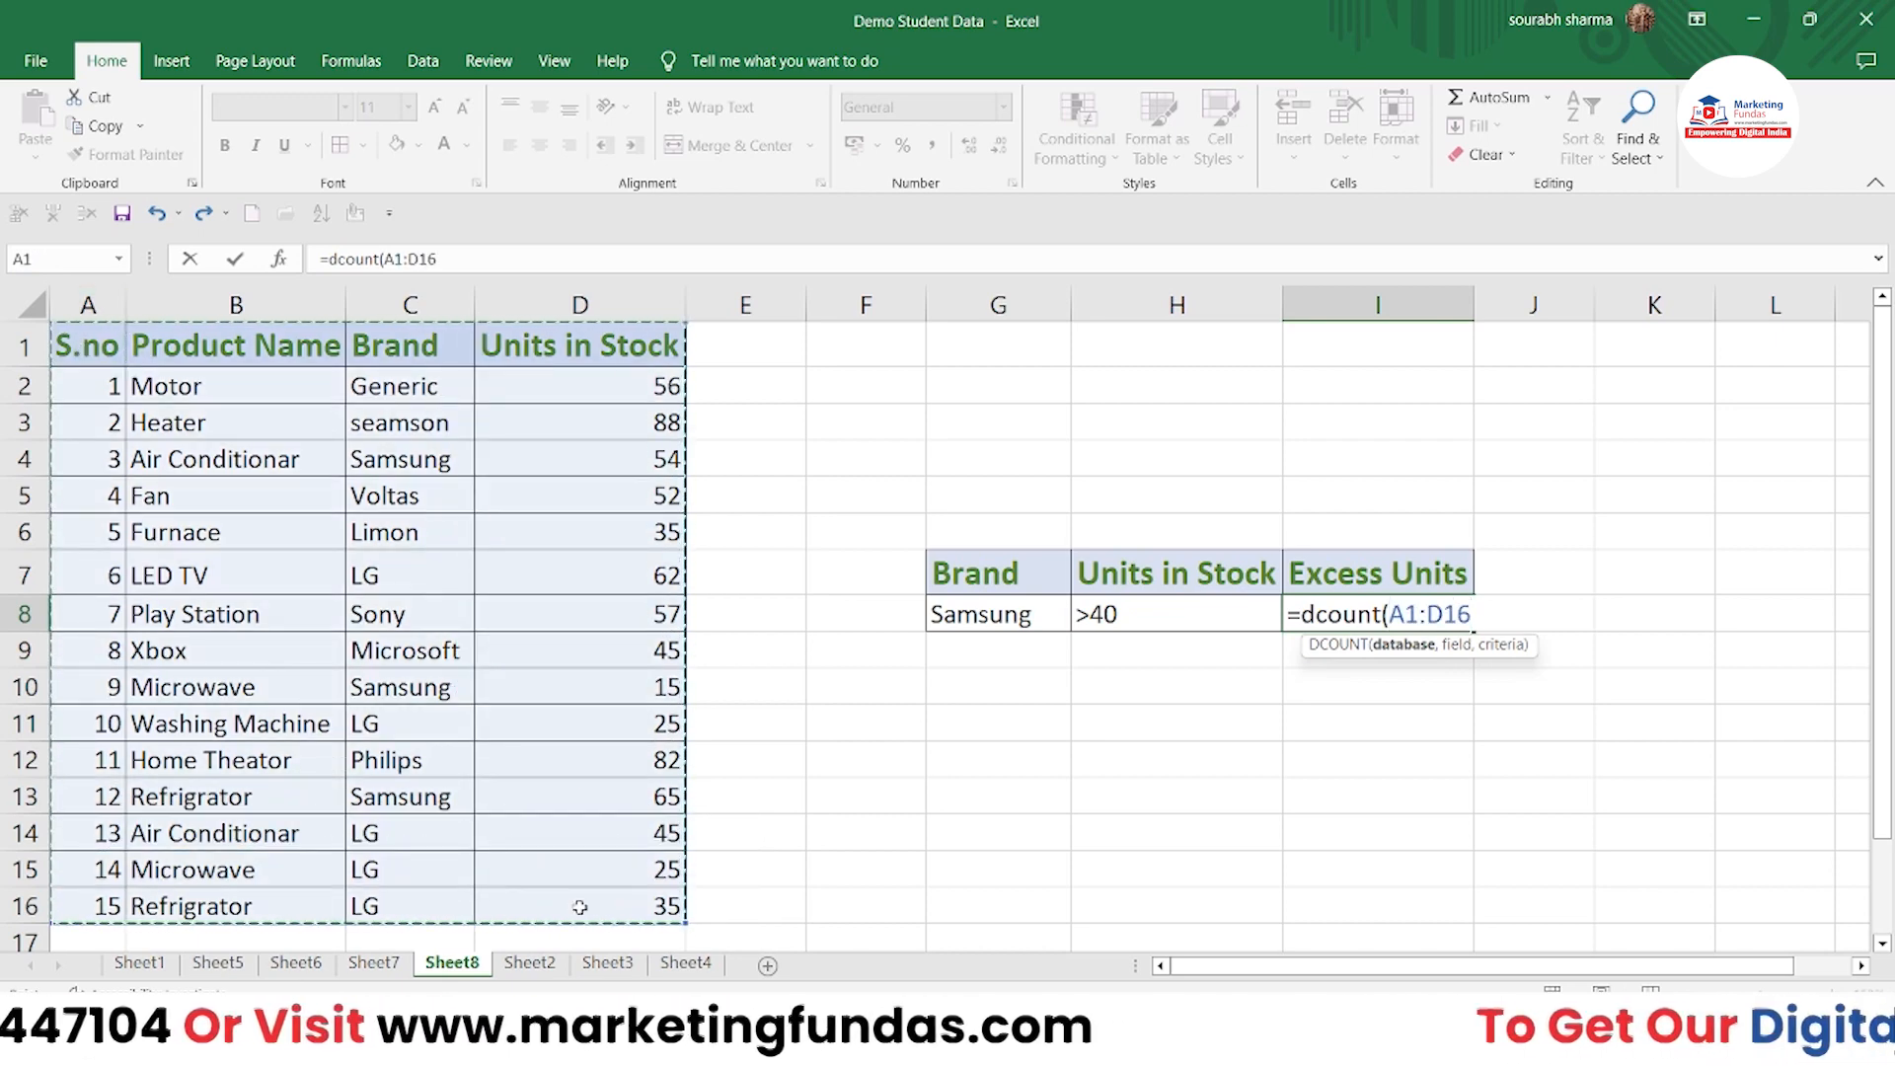
pyautogui.write(',')
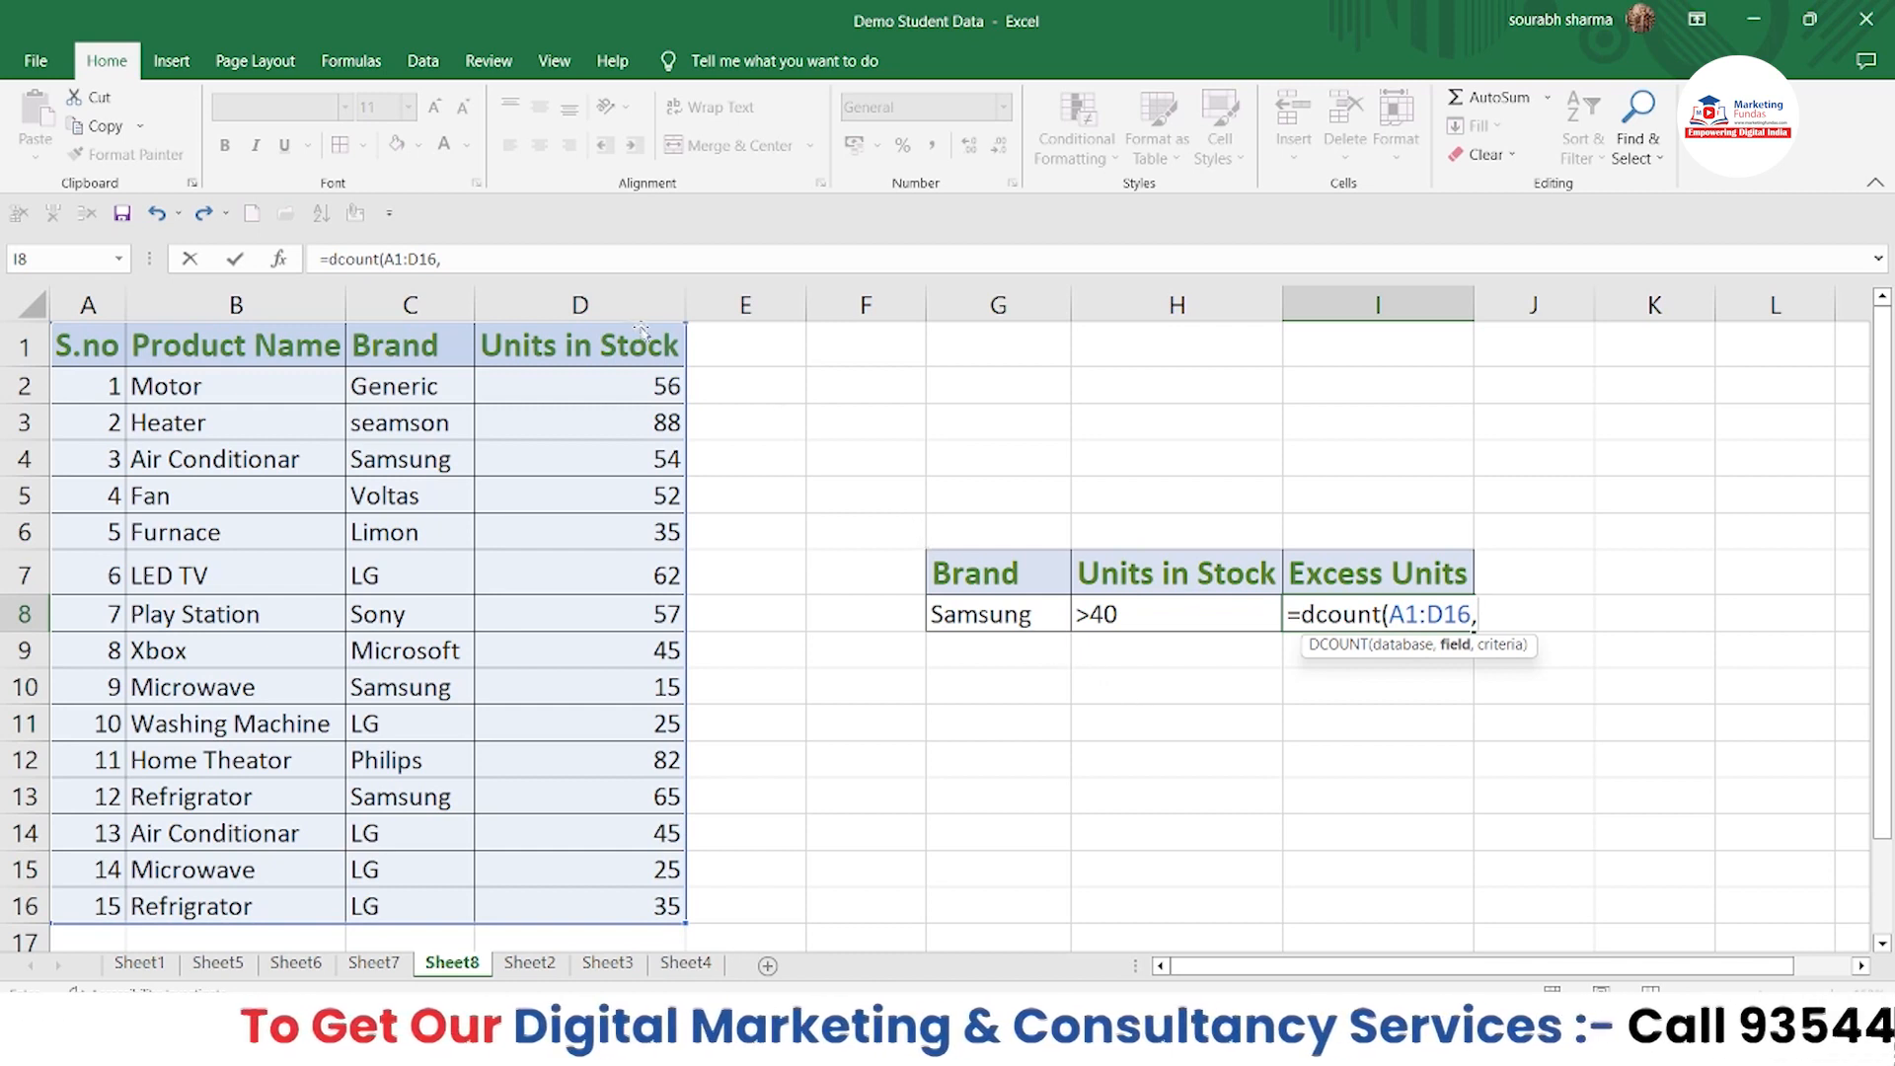
pyautogui.click(590, 346)
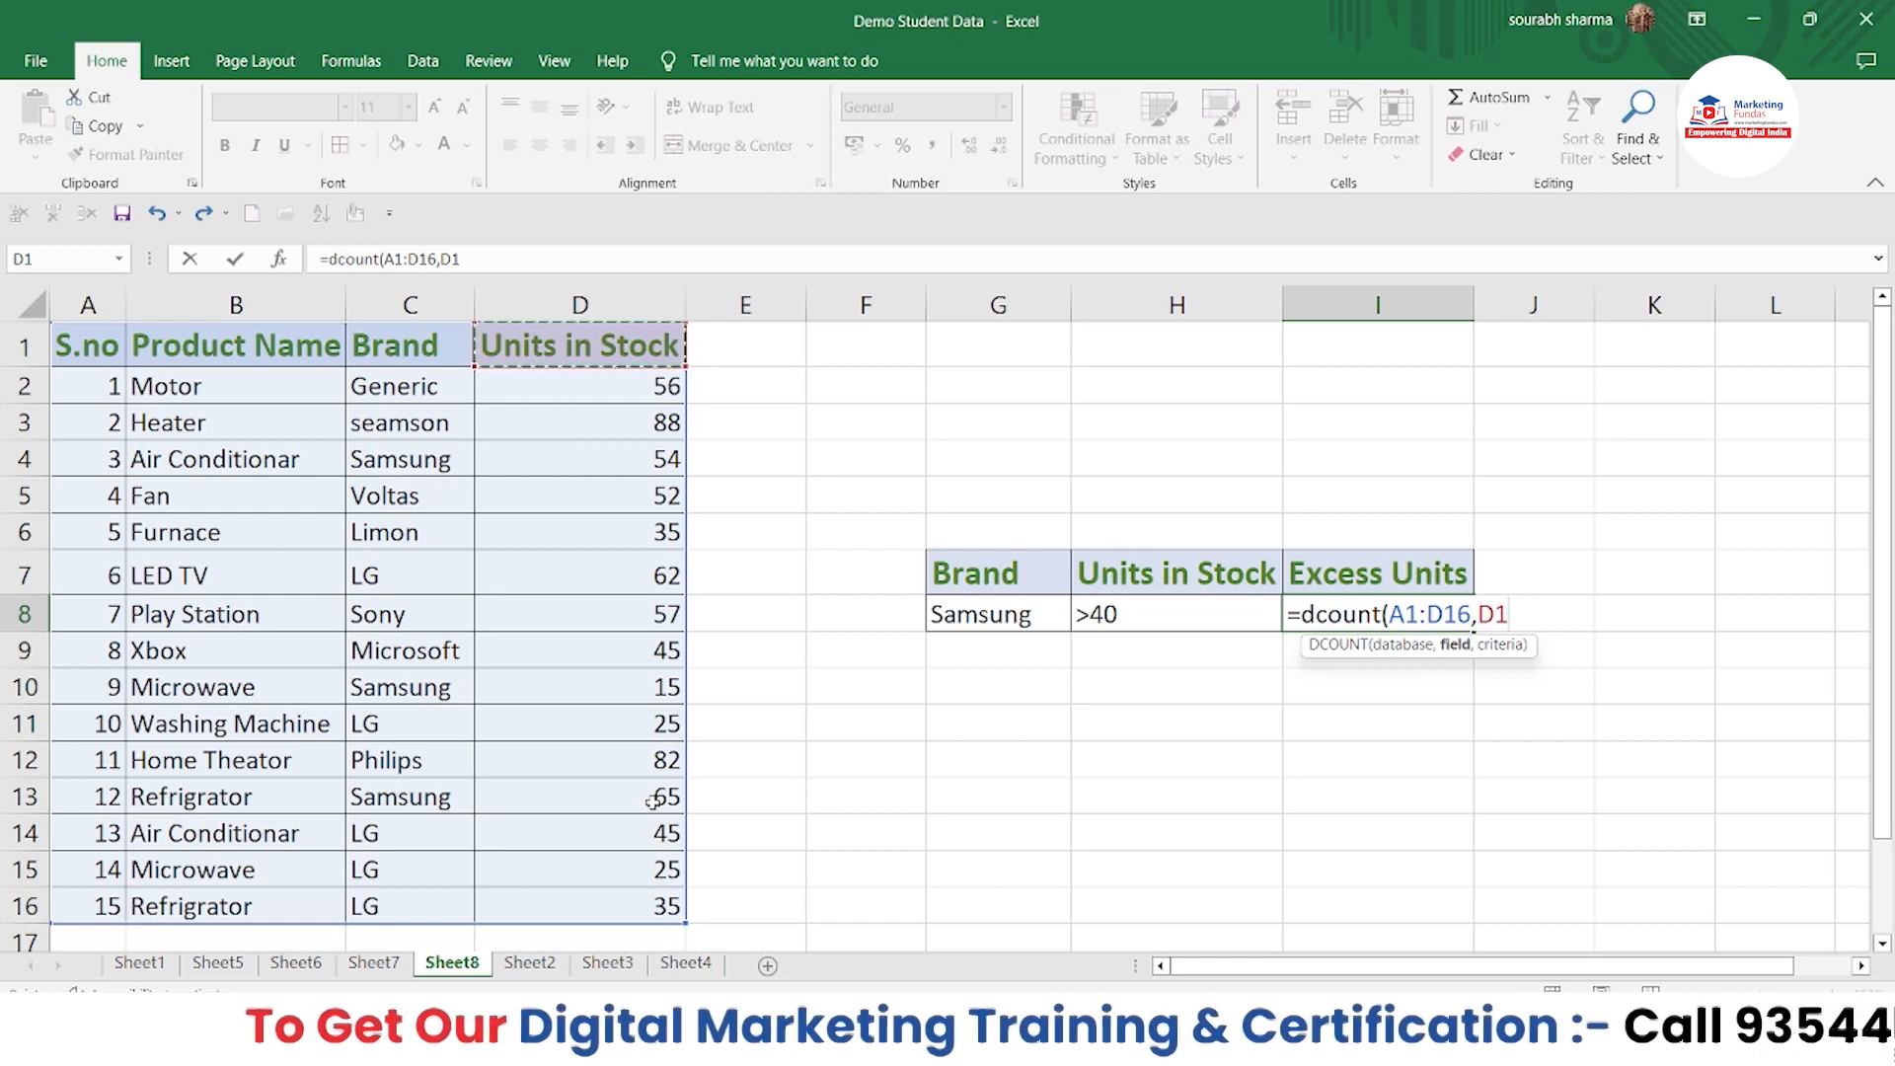
pyautogui.write(',')
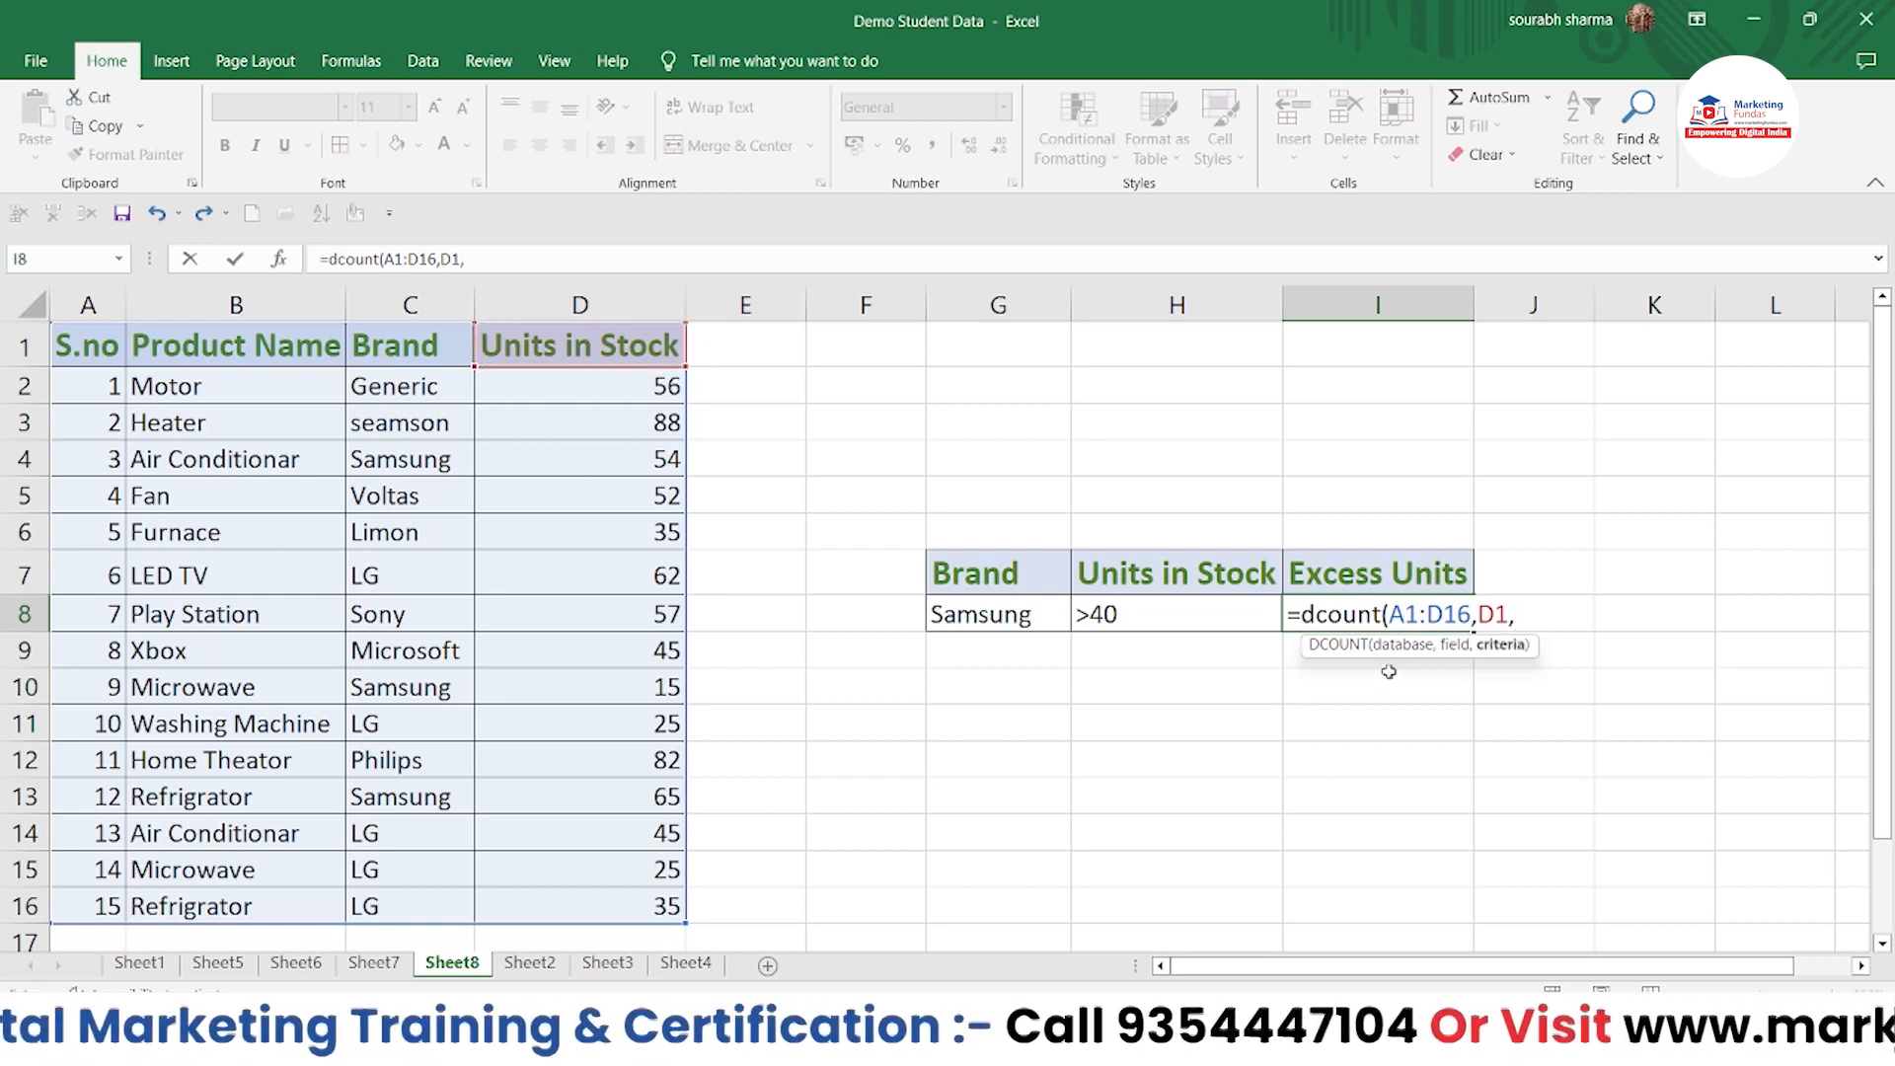
# Complete the DCOUNT formula in I8 with G7:H8 as the criteria range and check it against the Samsung stock in D4
pyautogui.click(1026, 590)
pyautogui.moveTo(1027, 603); pyautogui.dragTo(1151, 614)
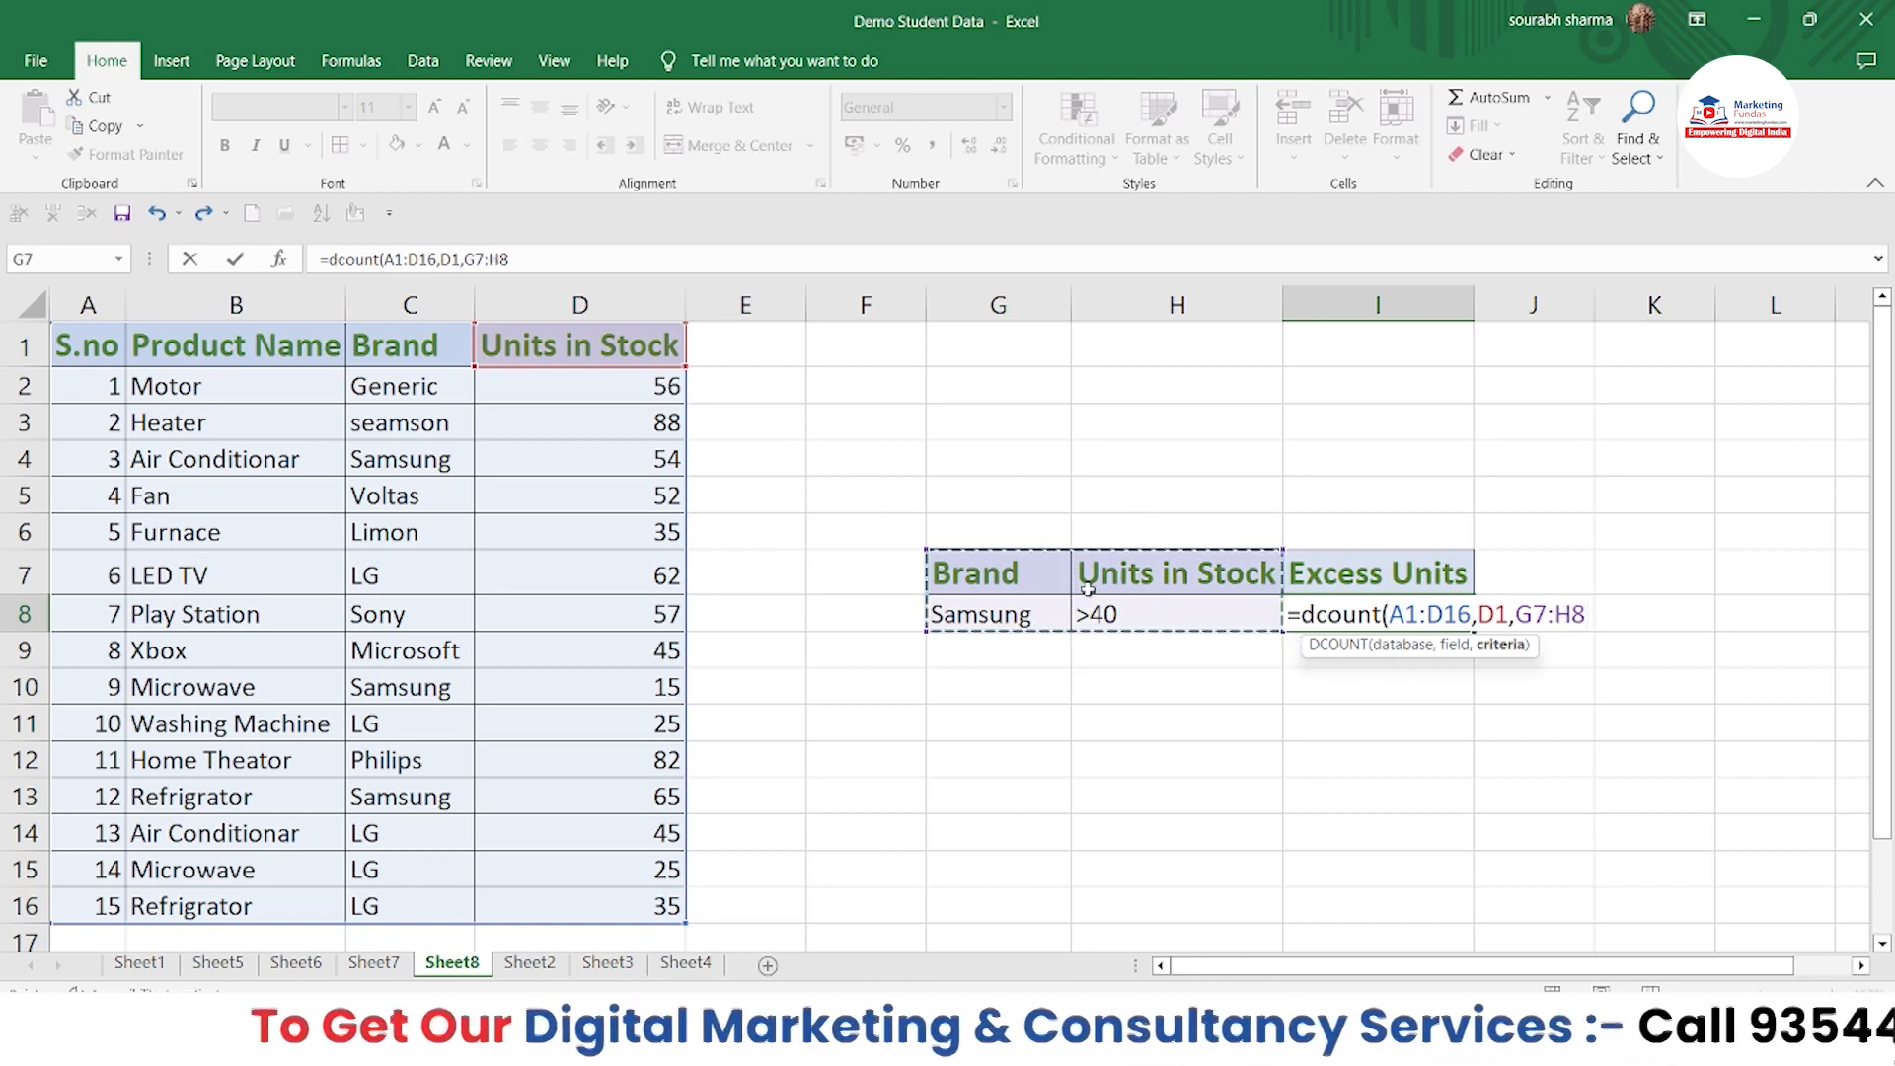
pyautogui.write(')')
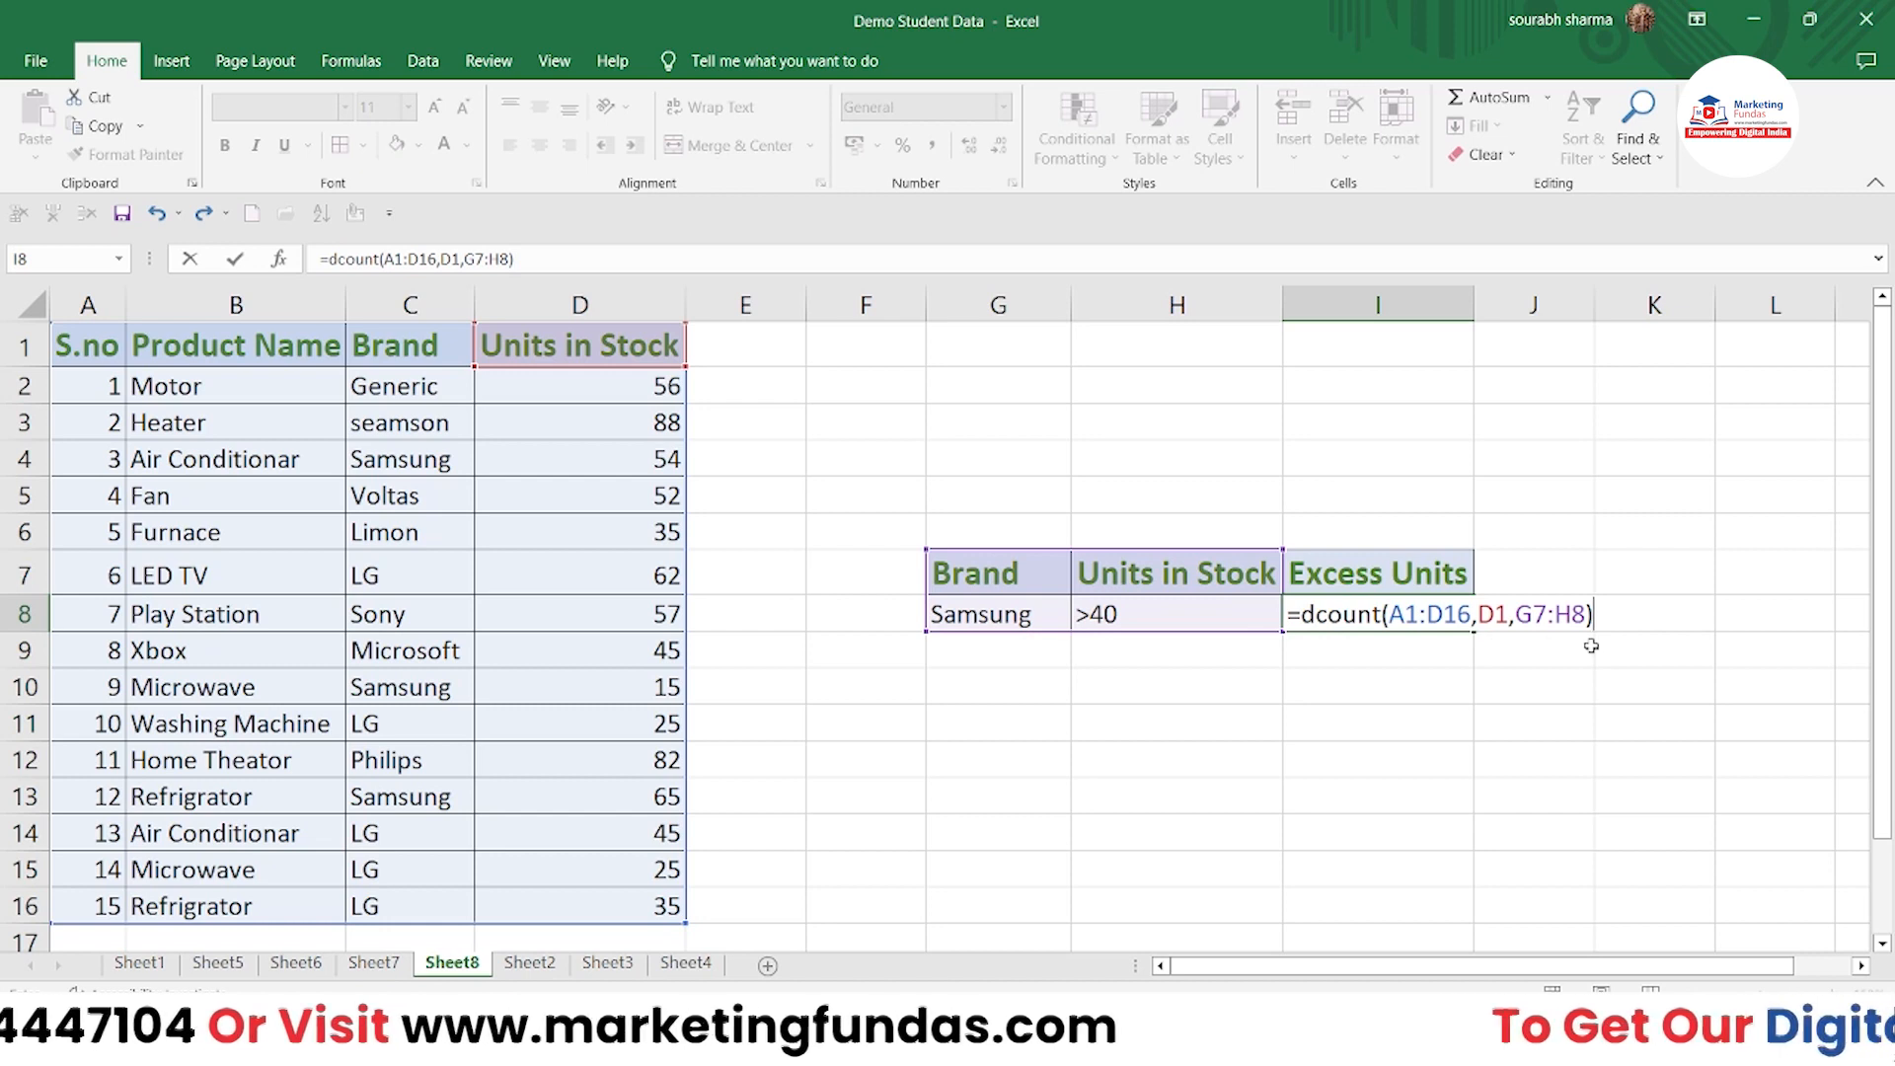
pyautogui.press('Return')
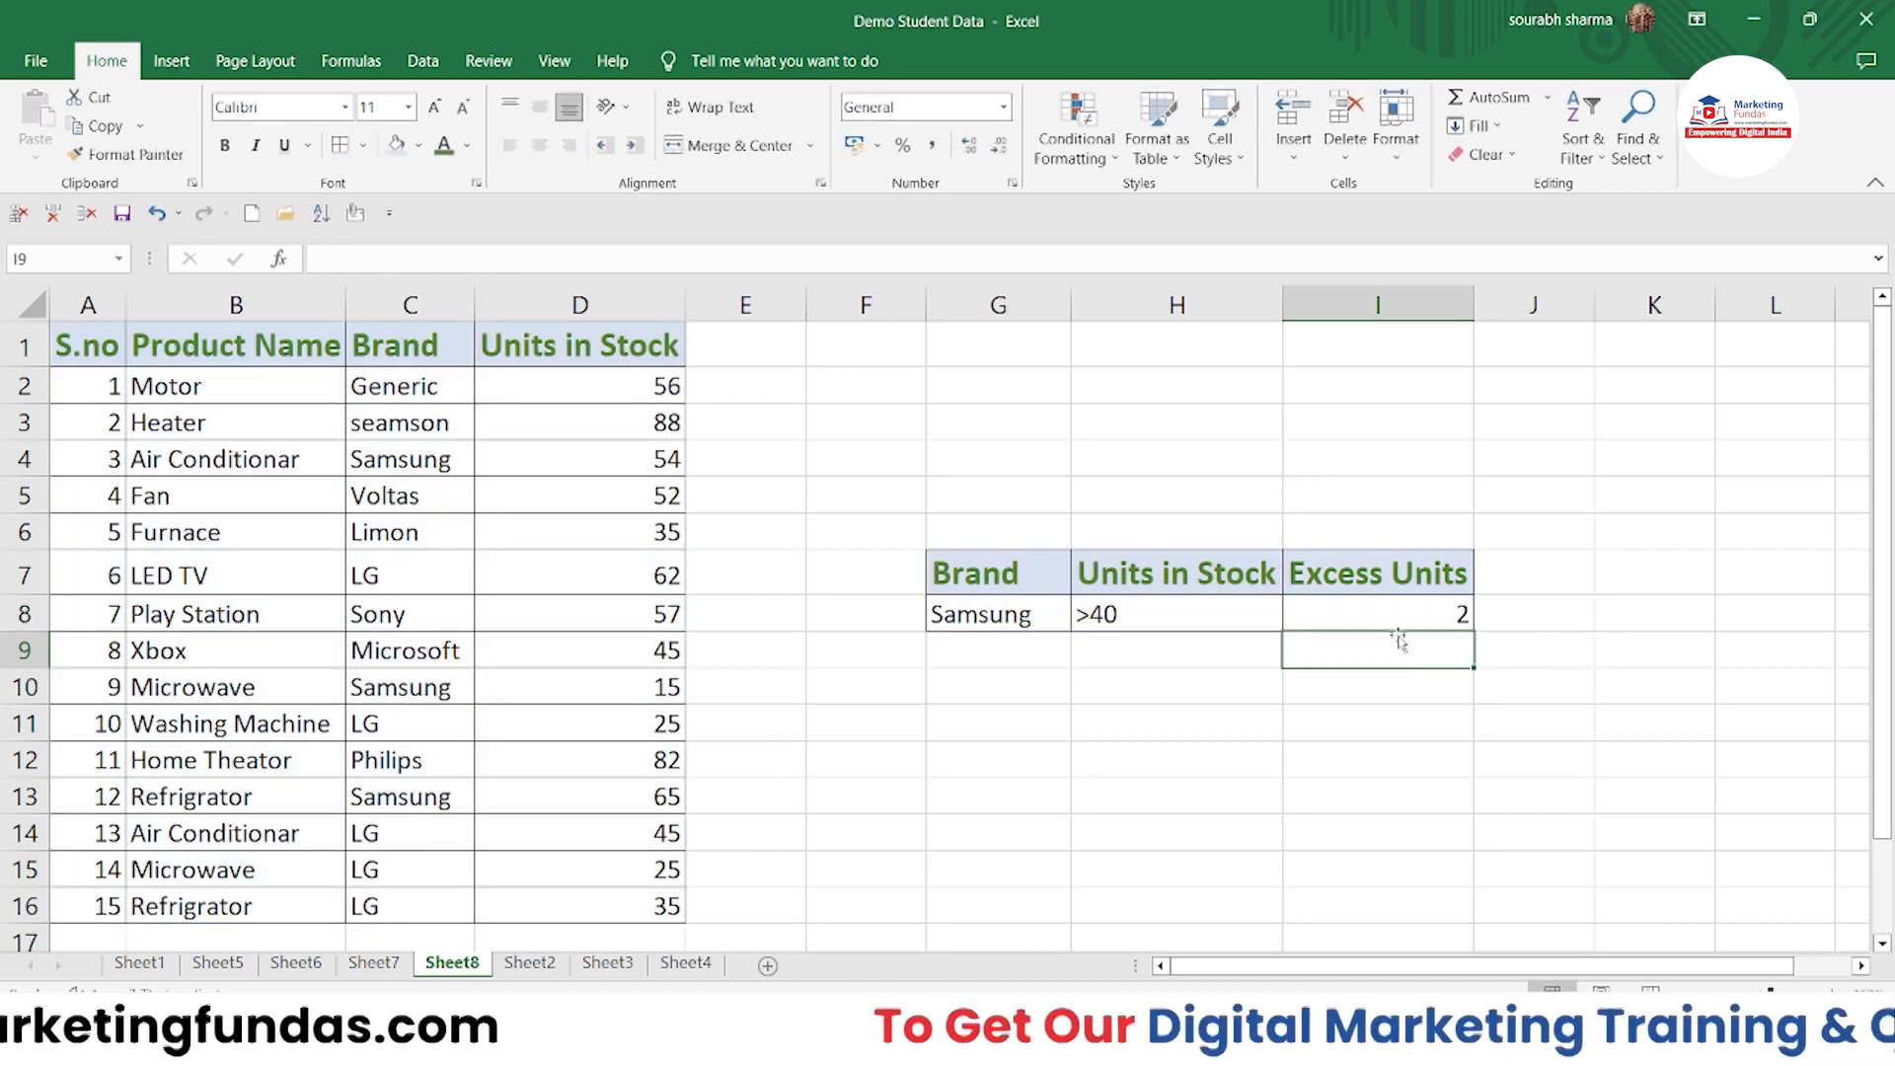
pyautogui.click(1397, 601)
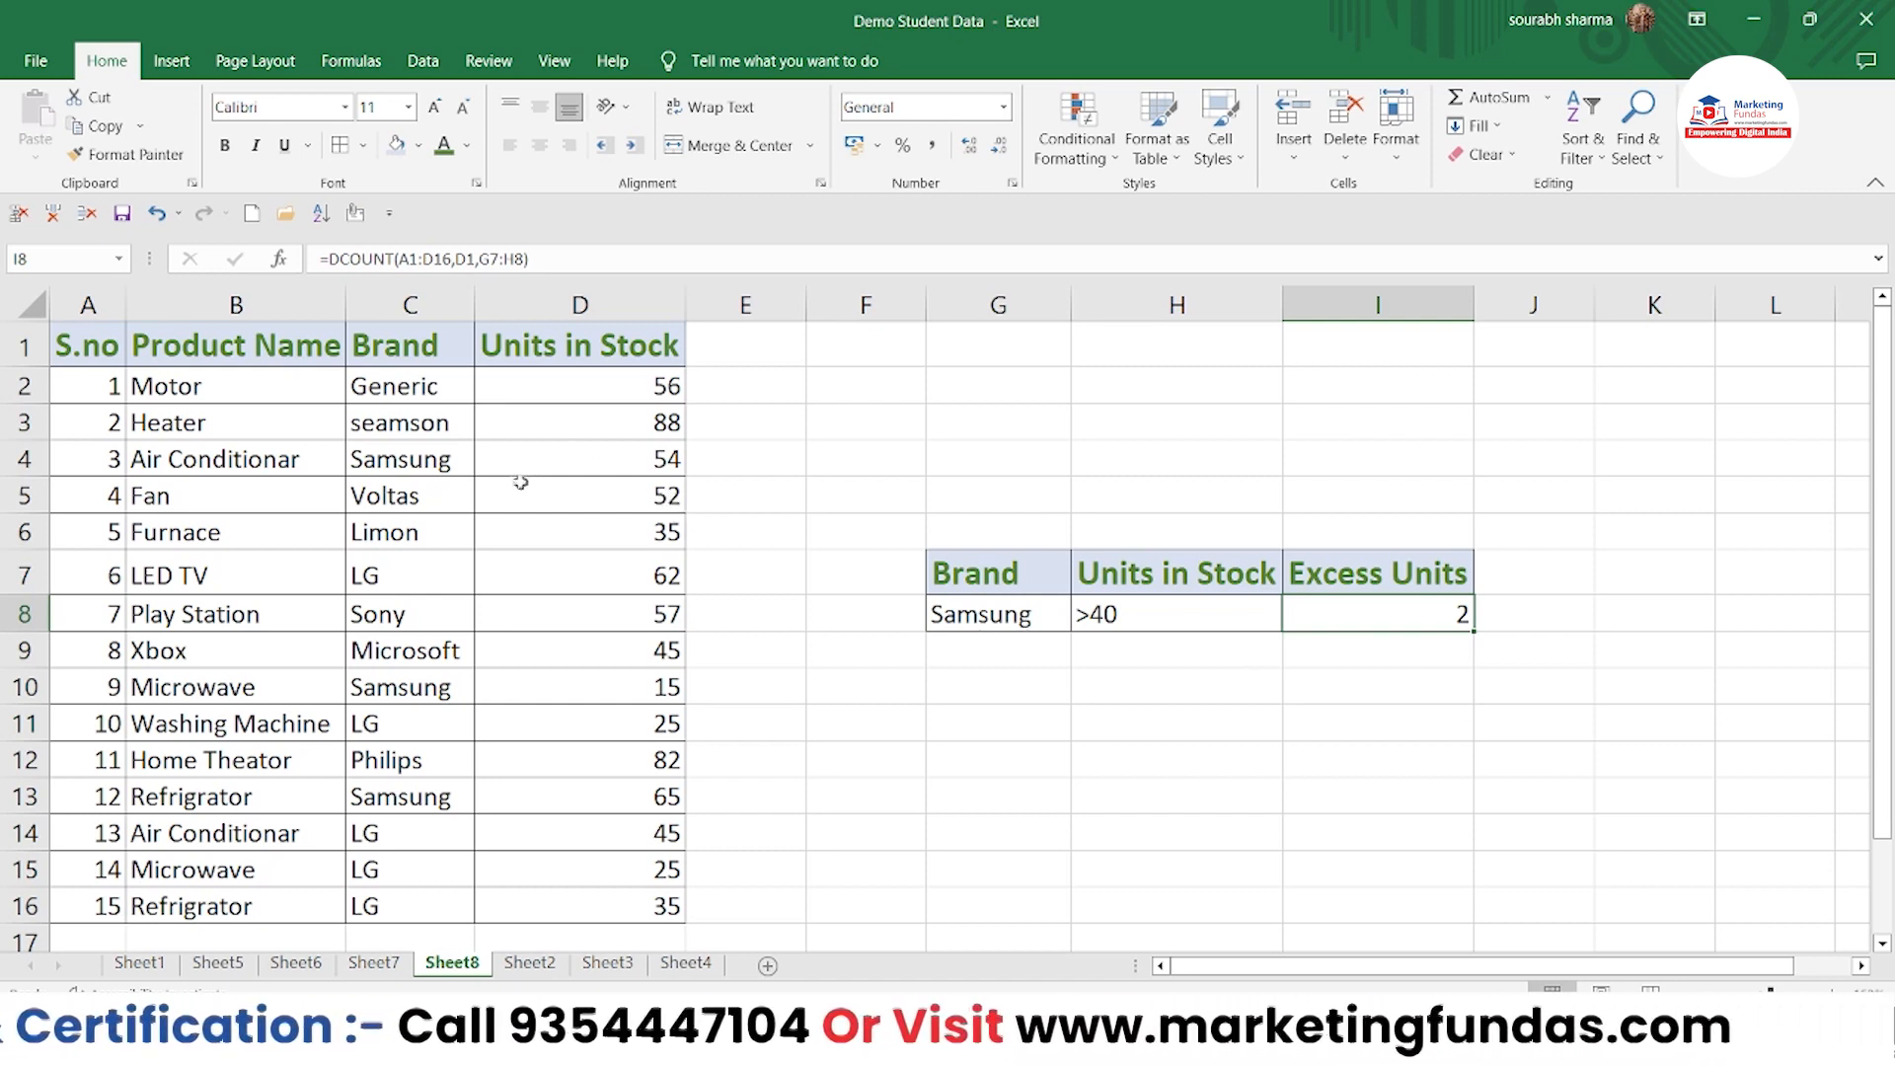
pyautogui.click(567, 464)
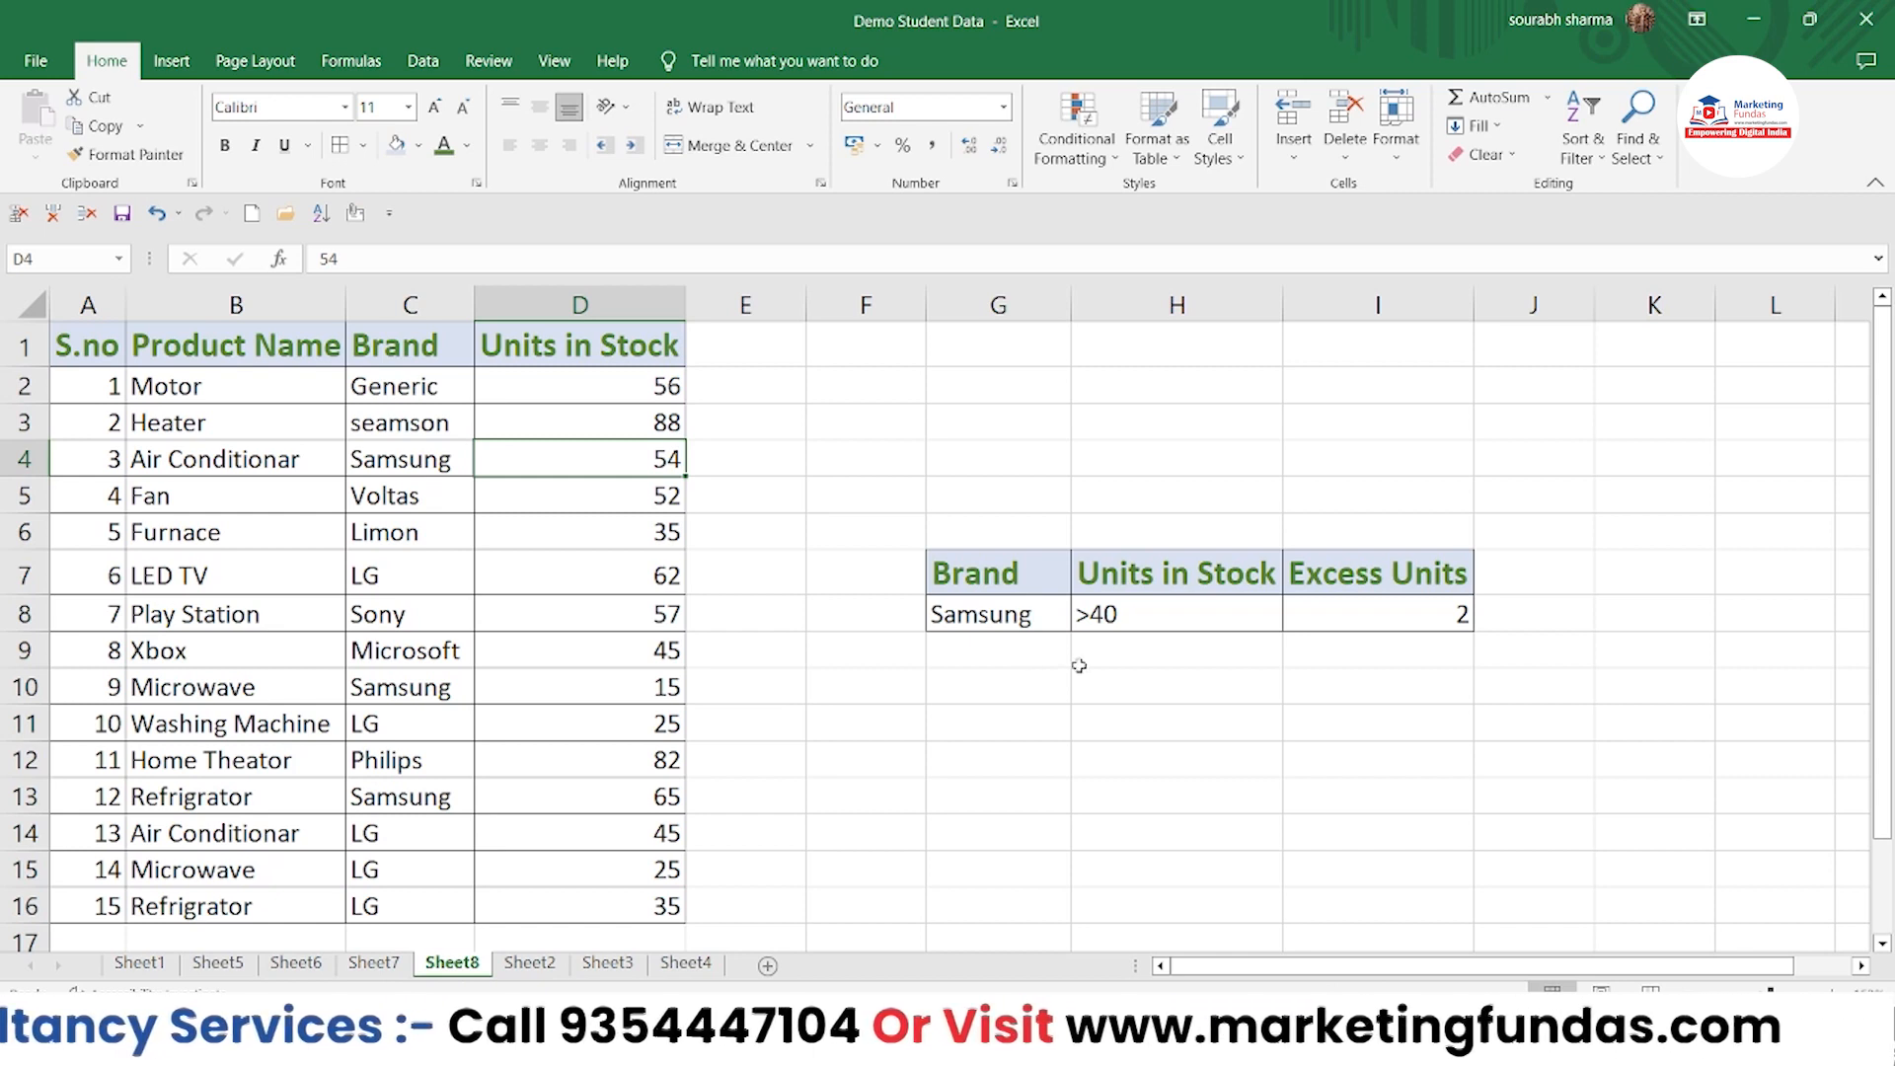
pyautogui.doubleClick(990, 609)
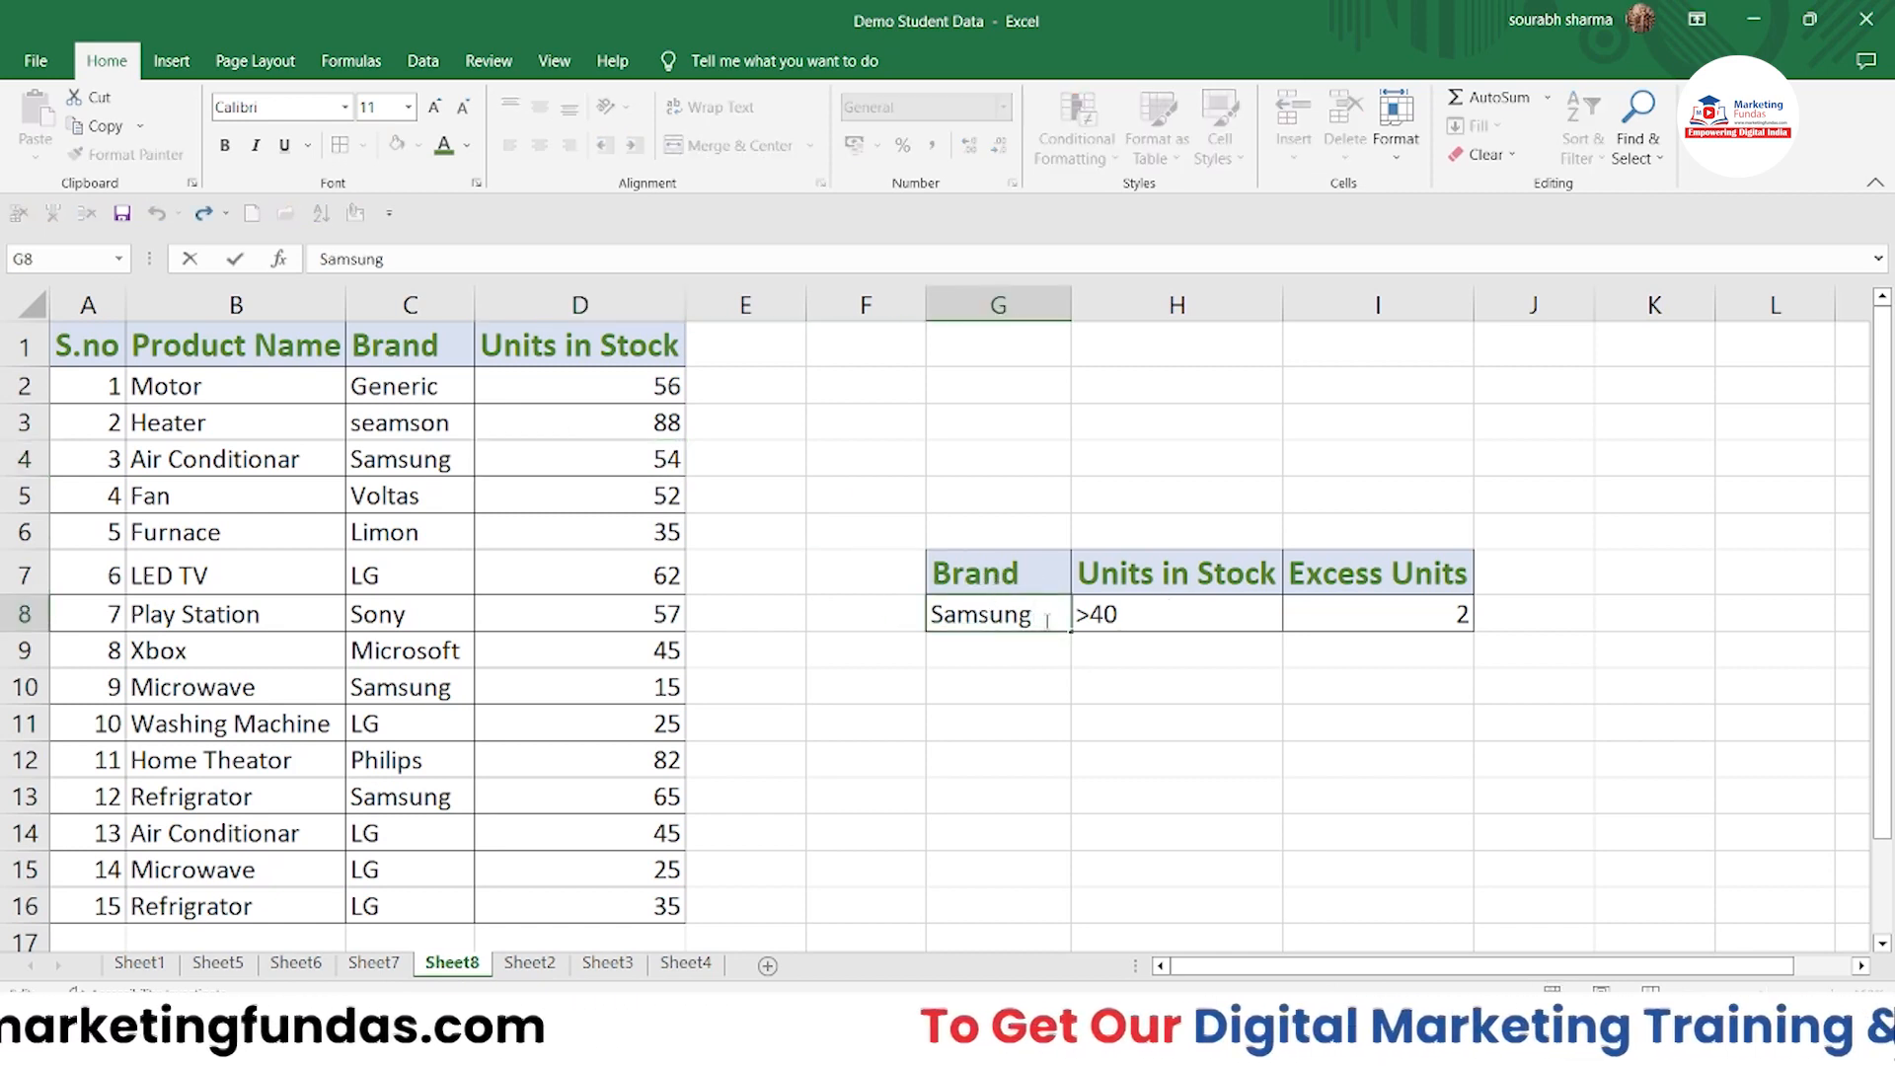
pyautogui.moveTo(1035, 617); pyautogui.dragTo(989, 632)
pyautogui.click(1005, 664)
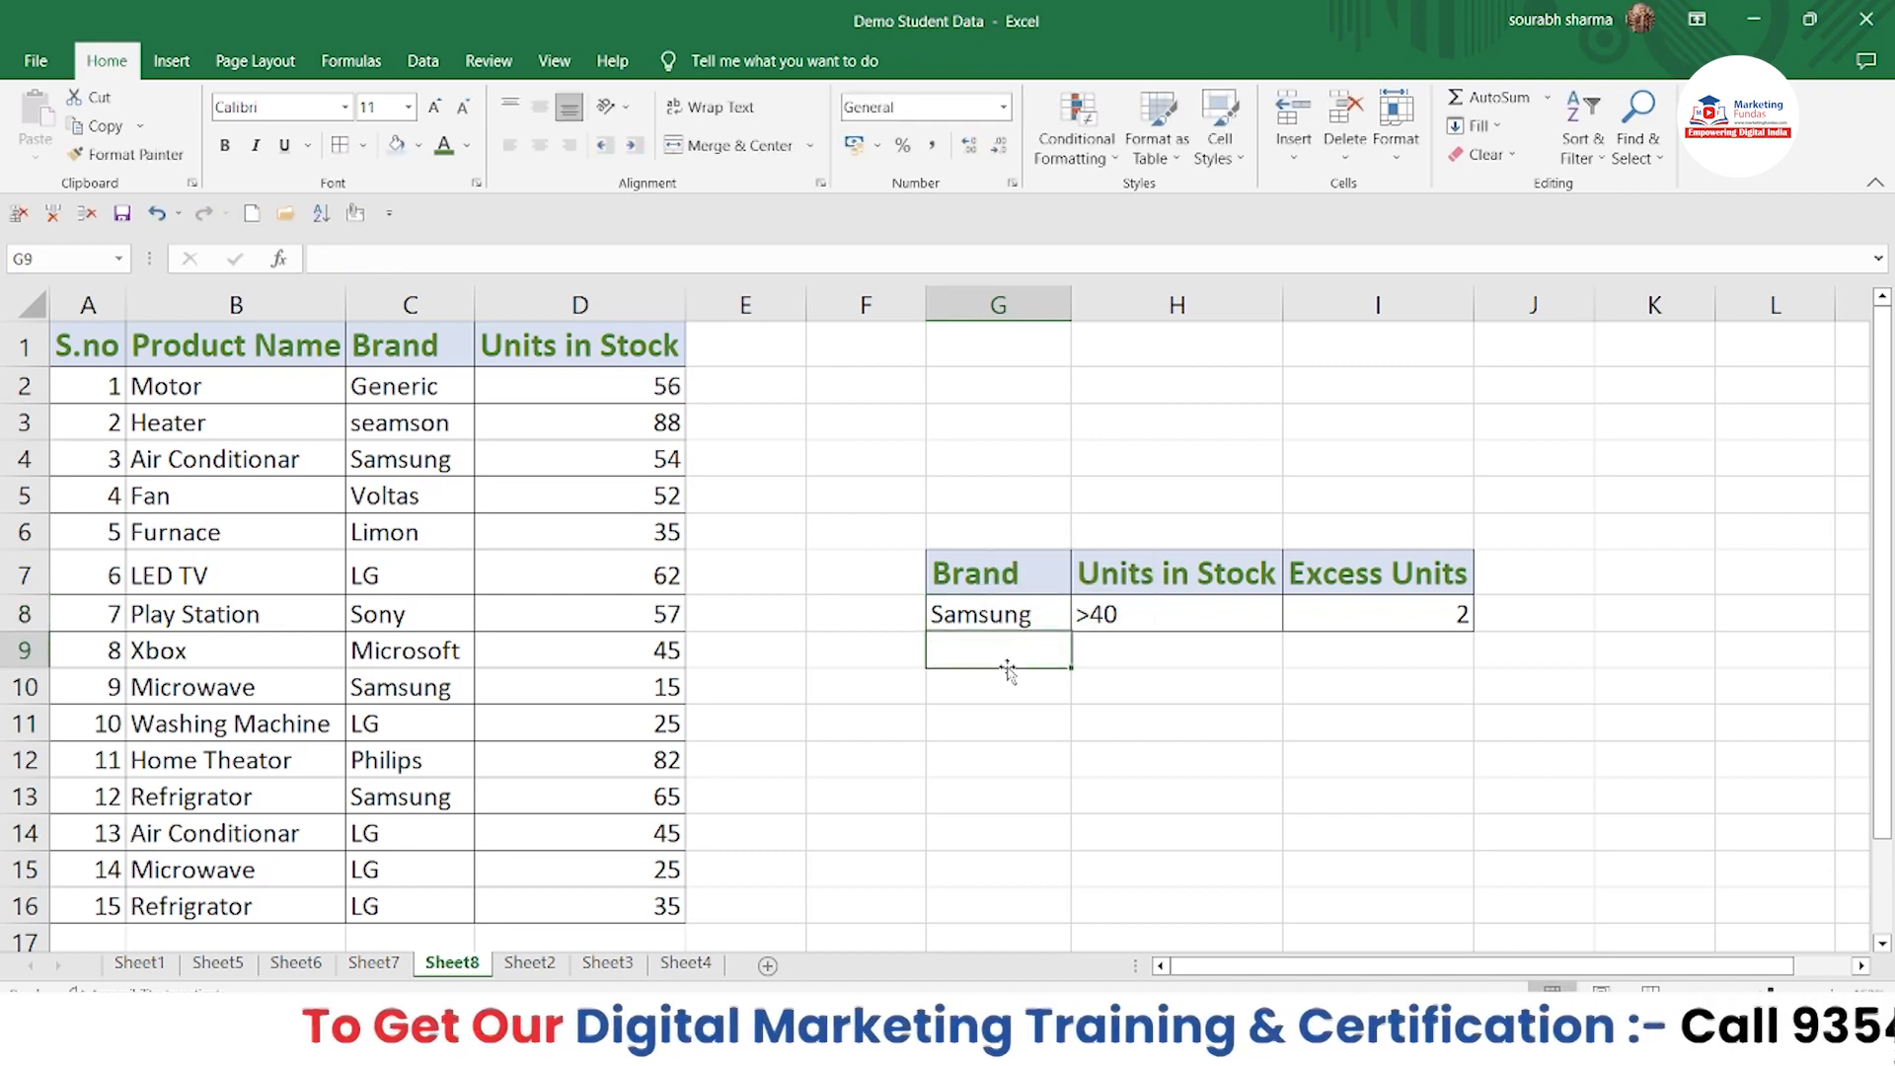
# Replace the Brand criterion in G8 with LG
pyautogui.click(1042, 620)
pyautogui.doubleClick(1034, 620)
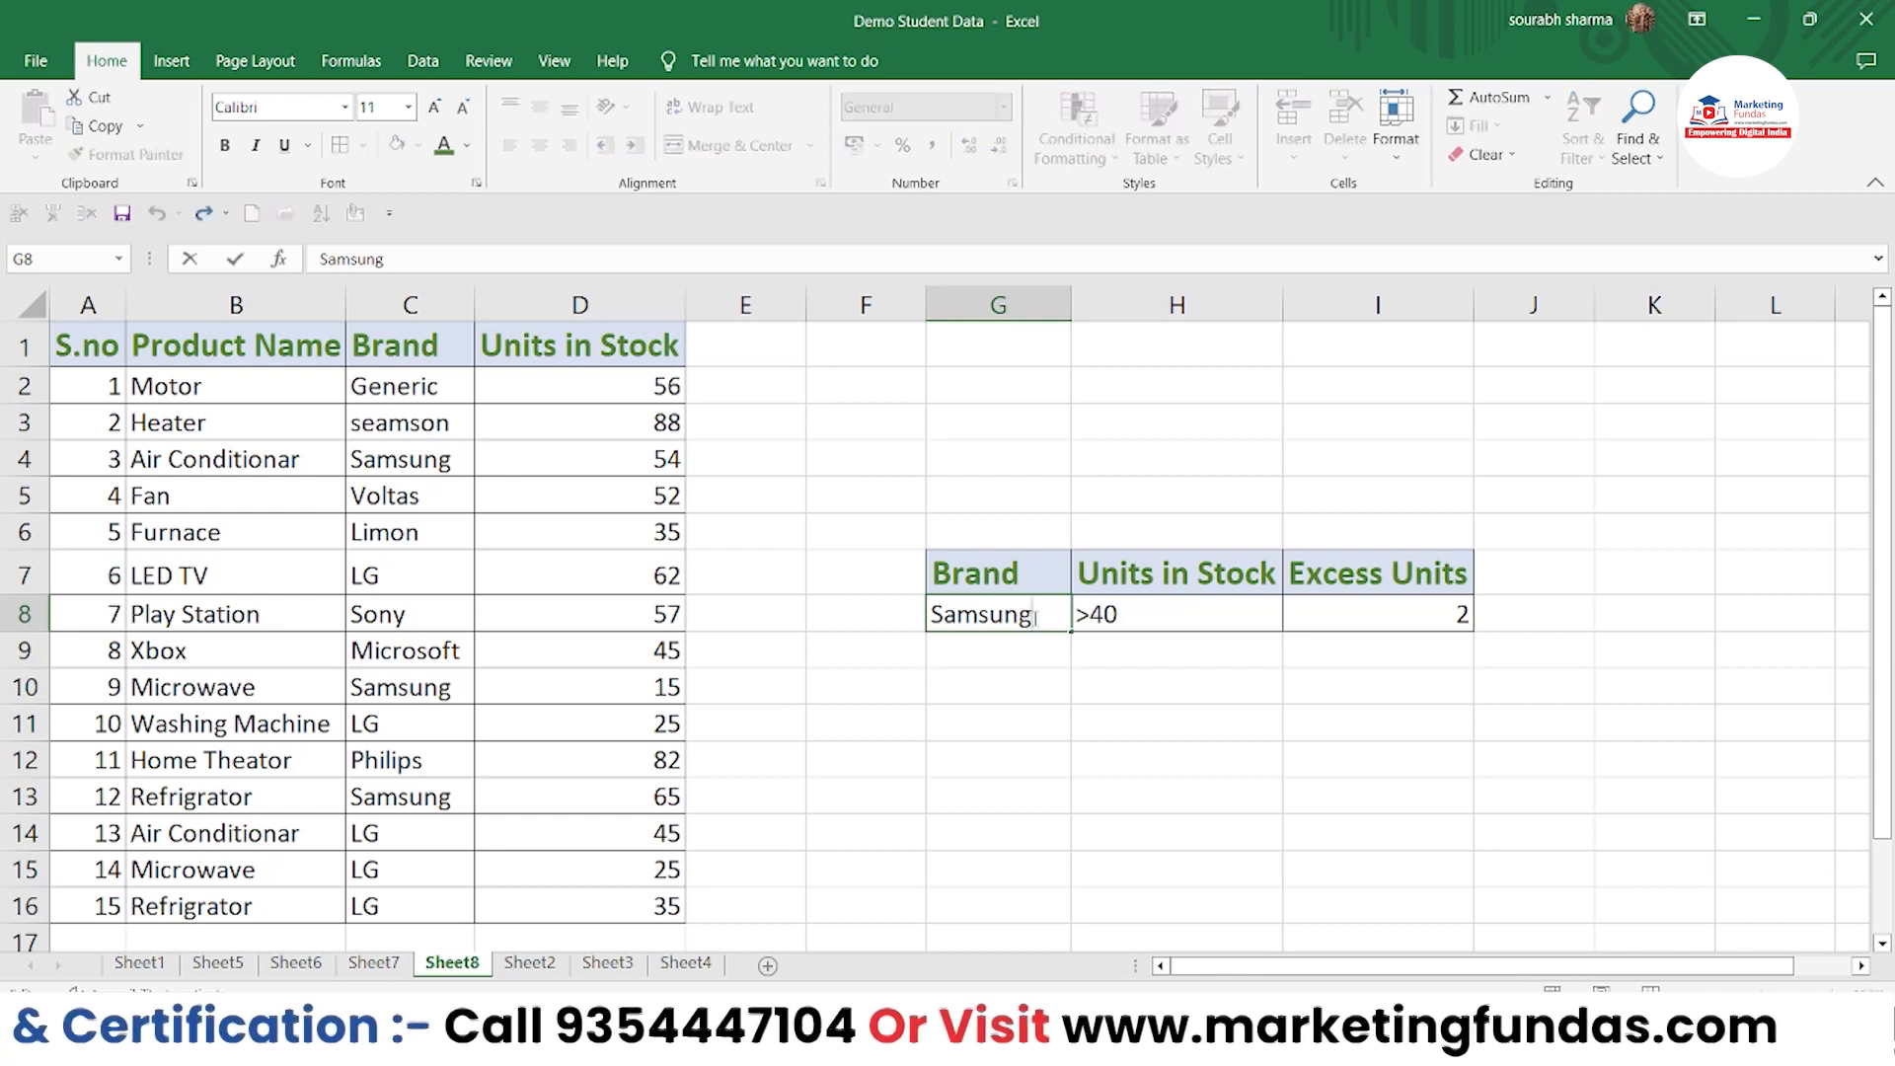
pyautogui.moveTo(1034, 620); pyautogui.dragTo(930, 618)
pyautogui.press('BackSpace')
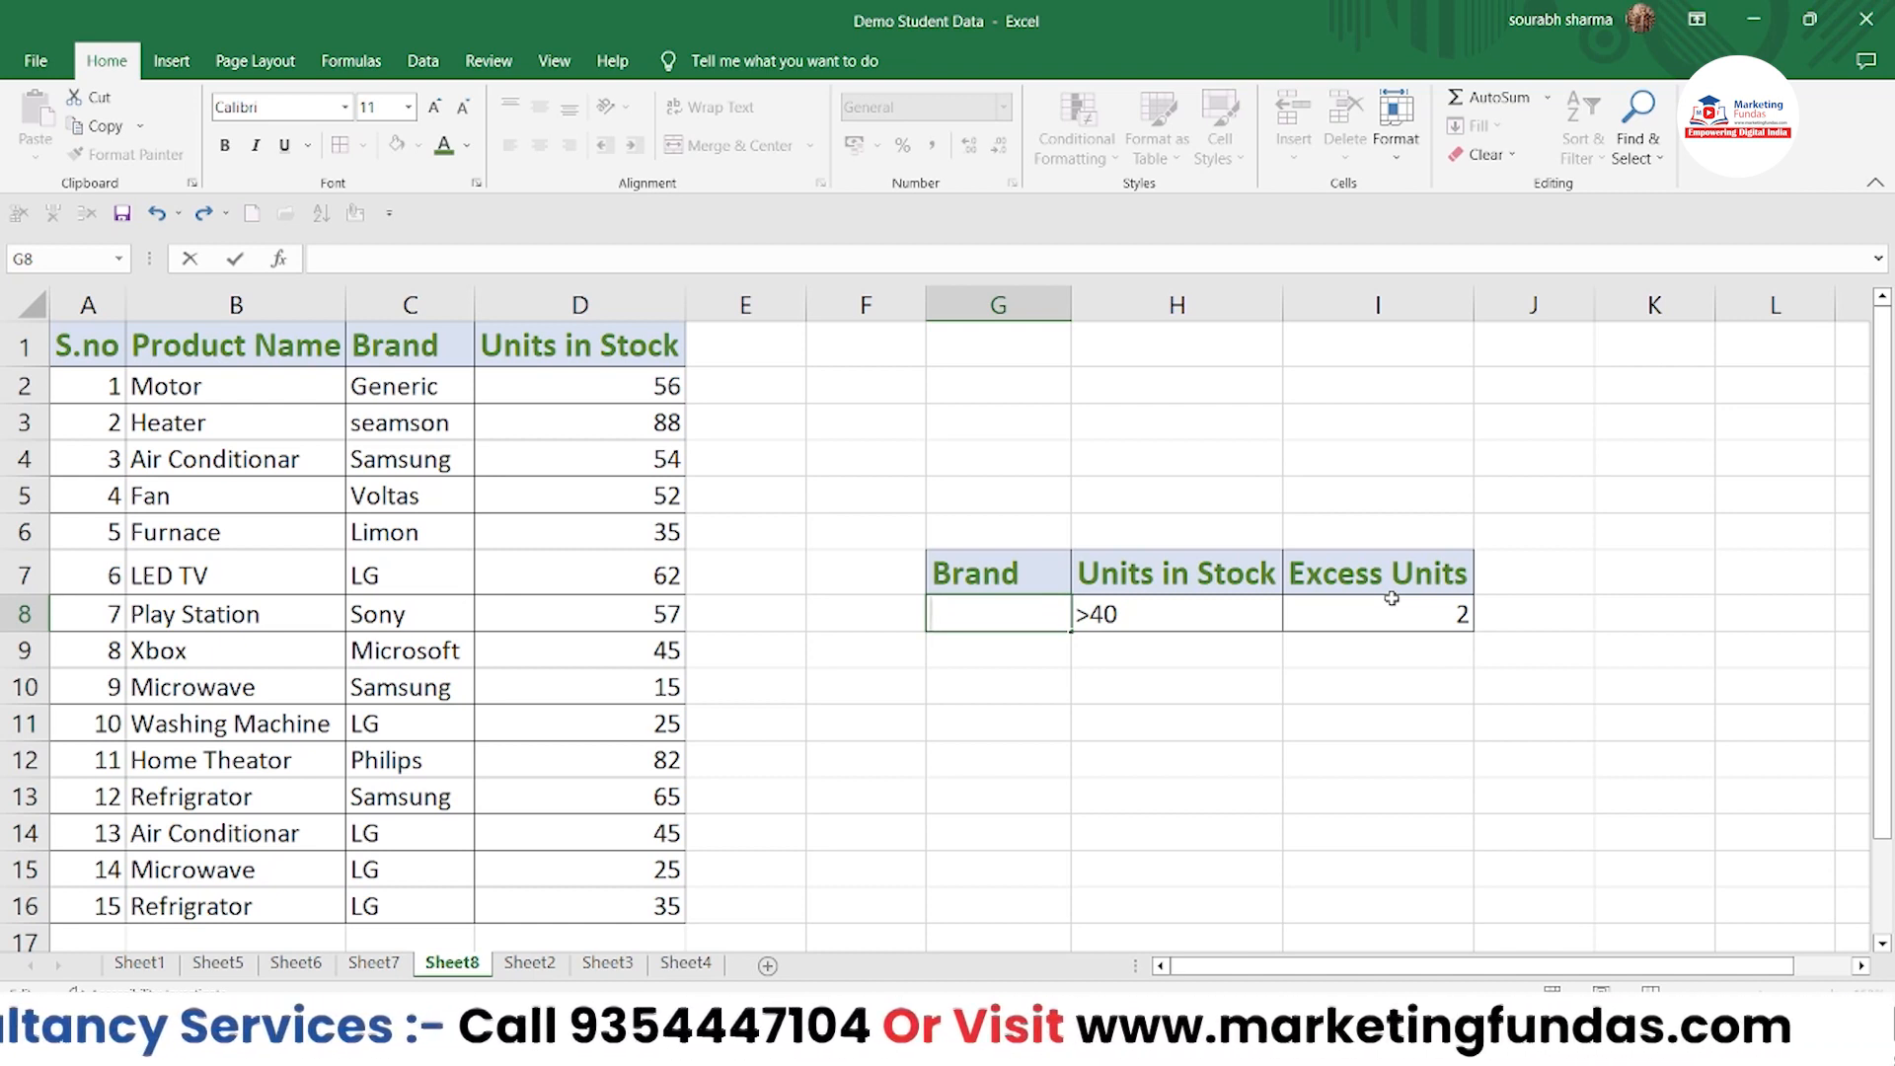
pyautogui.write('LG')
pyautogui.click(1076, 744)
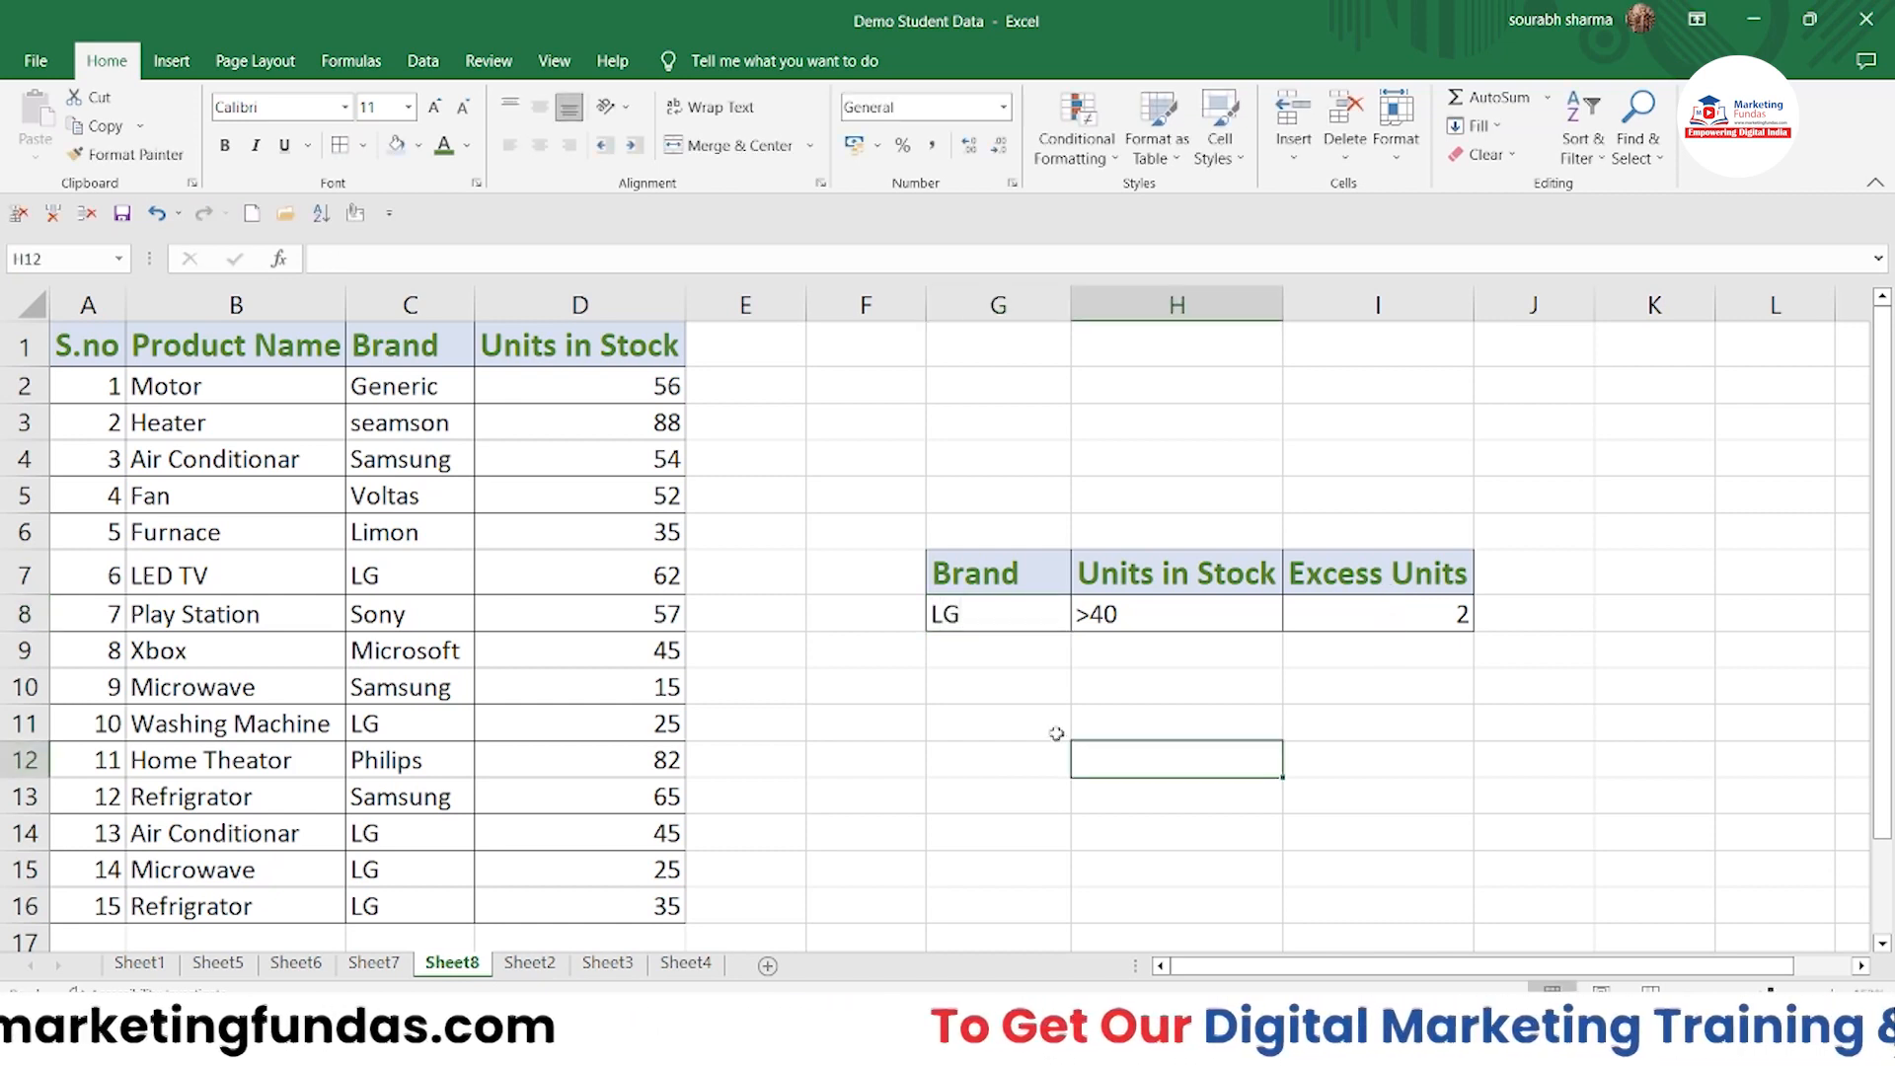
# Set the Brand criterion in G8 to Voltas
pyautogui.doubleClick(985, 613)
pyautogui.press('BackSpace')
pyautogui.press('BackSpace')
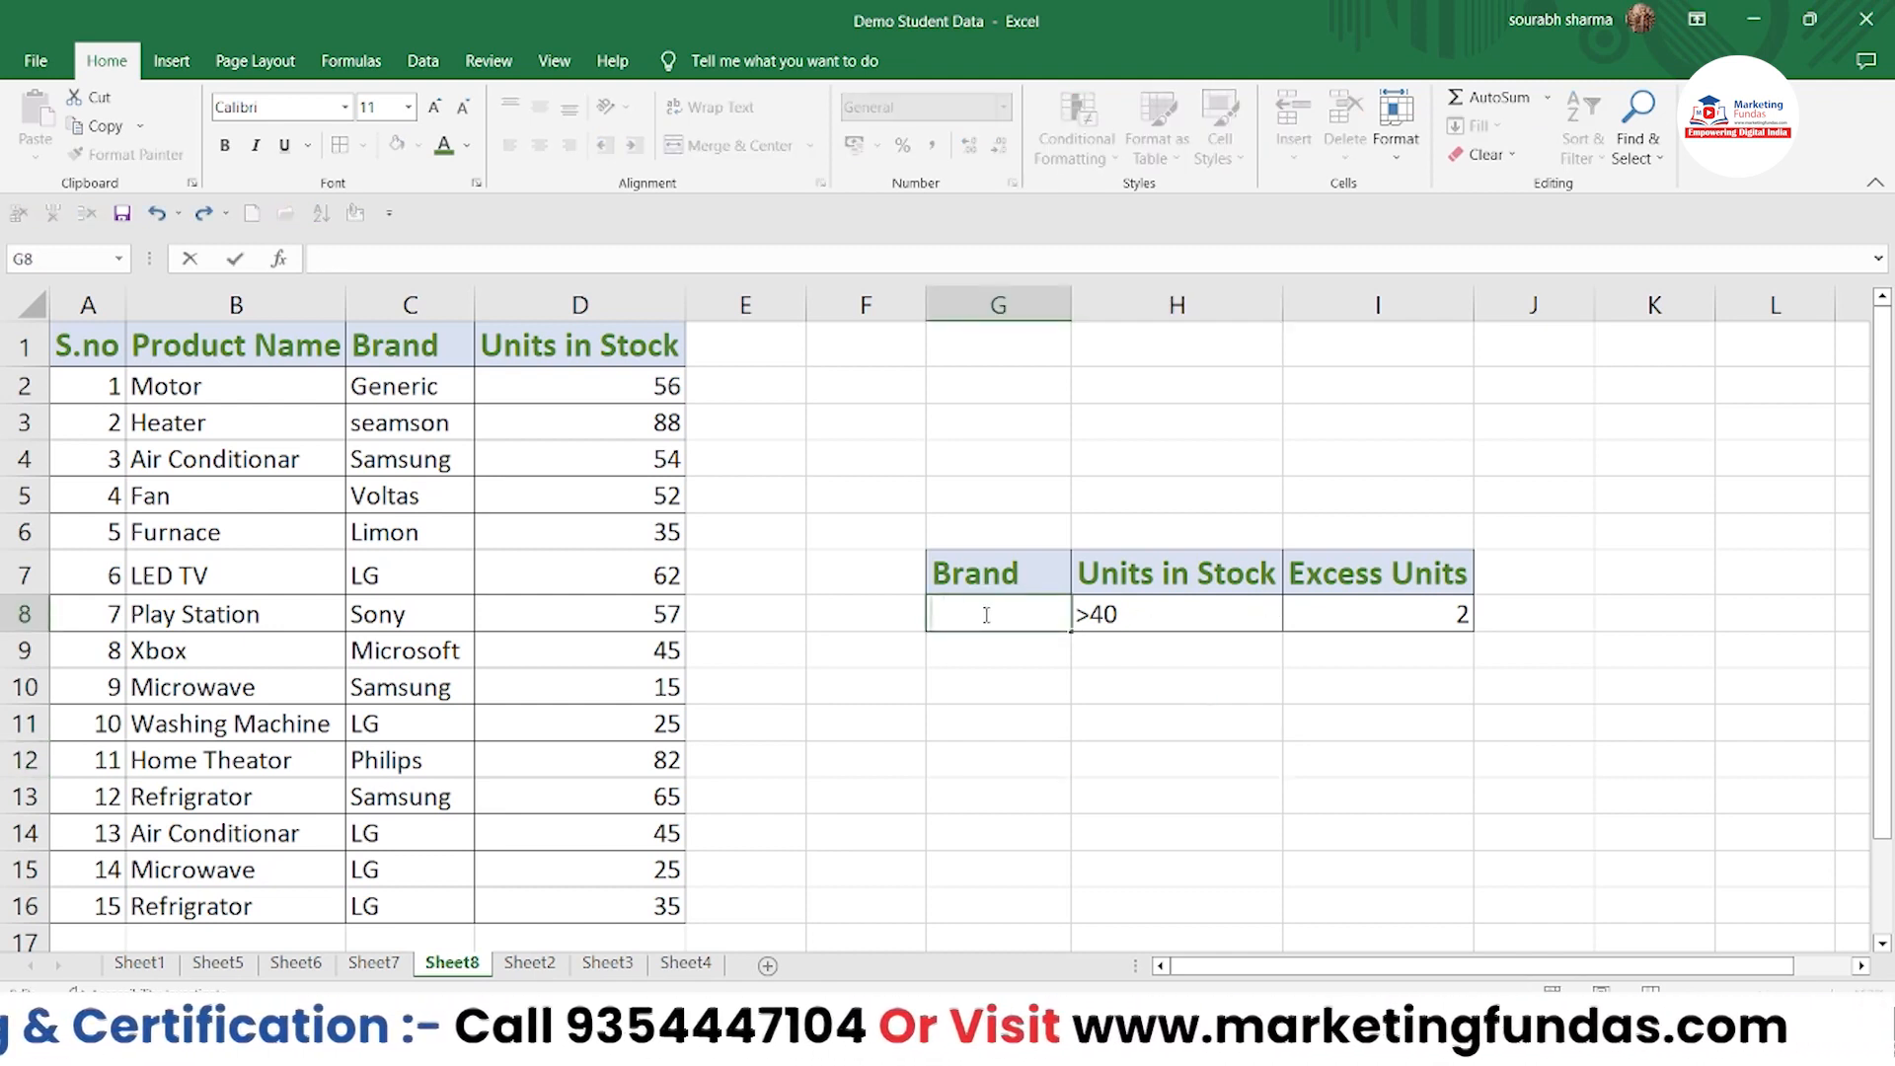
pyautogui.write('Volta')
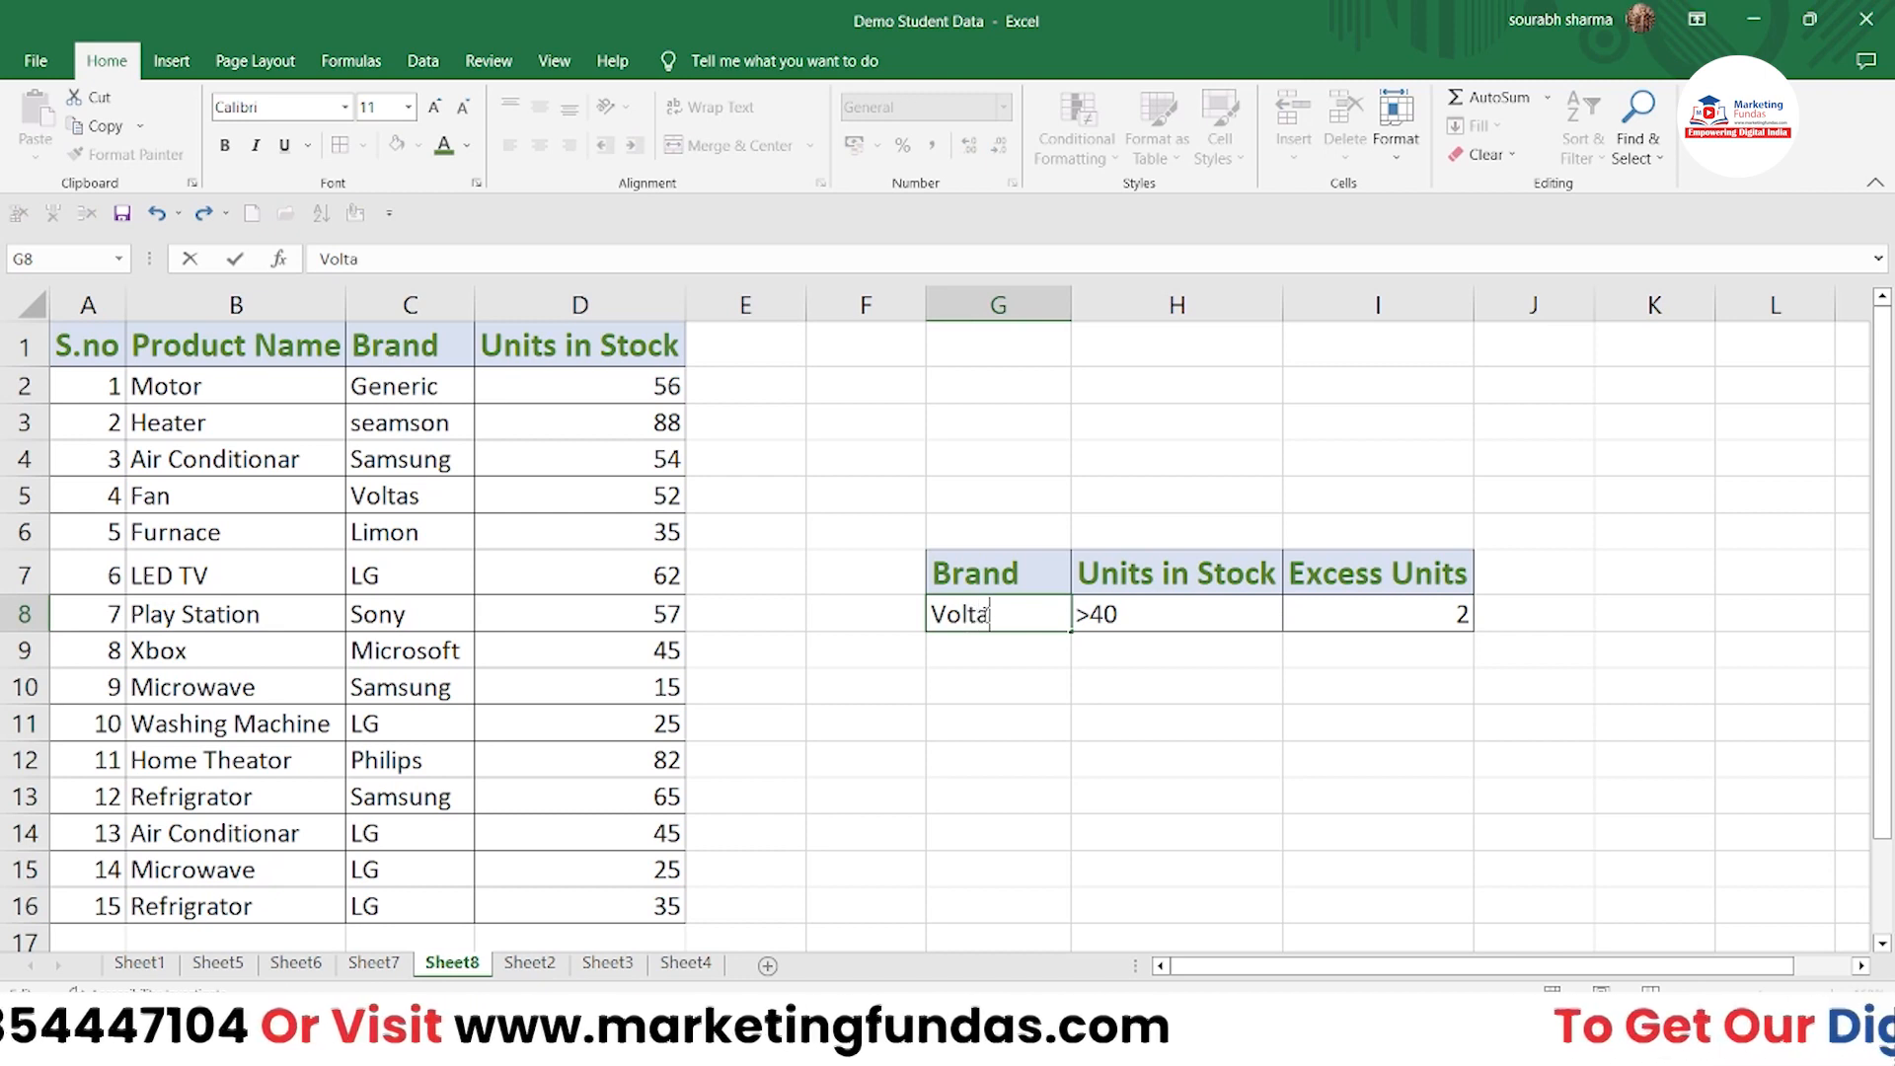
pyautogui.write('s')
pyautogui.click(1001, 655)
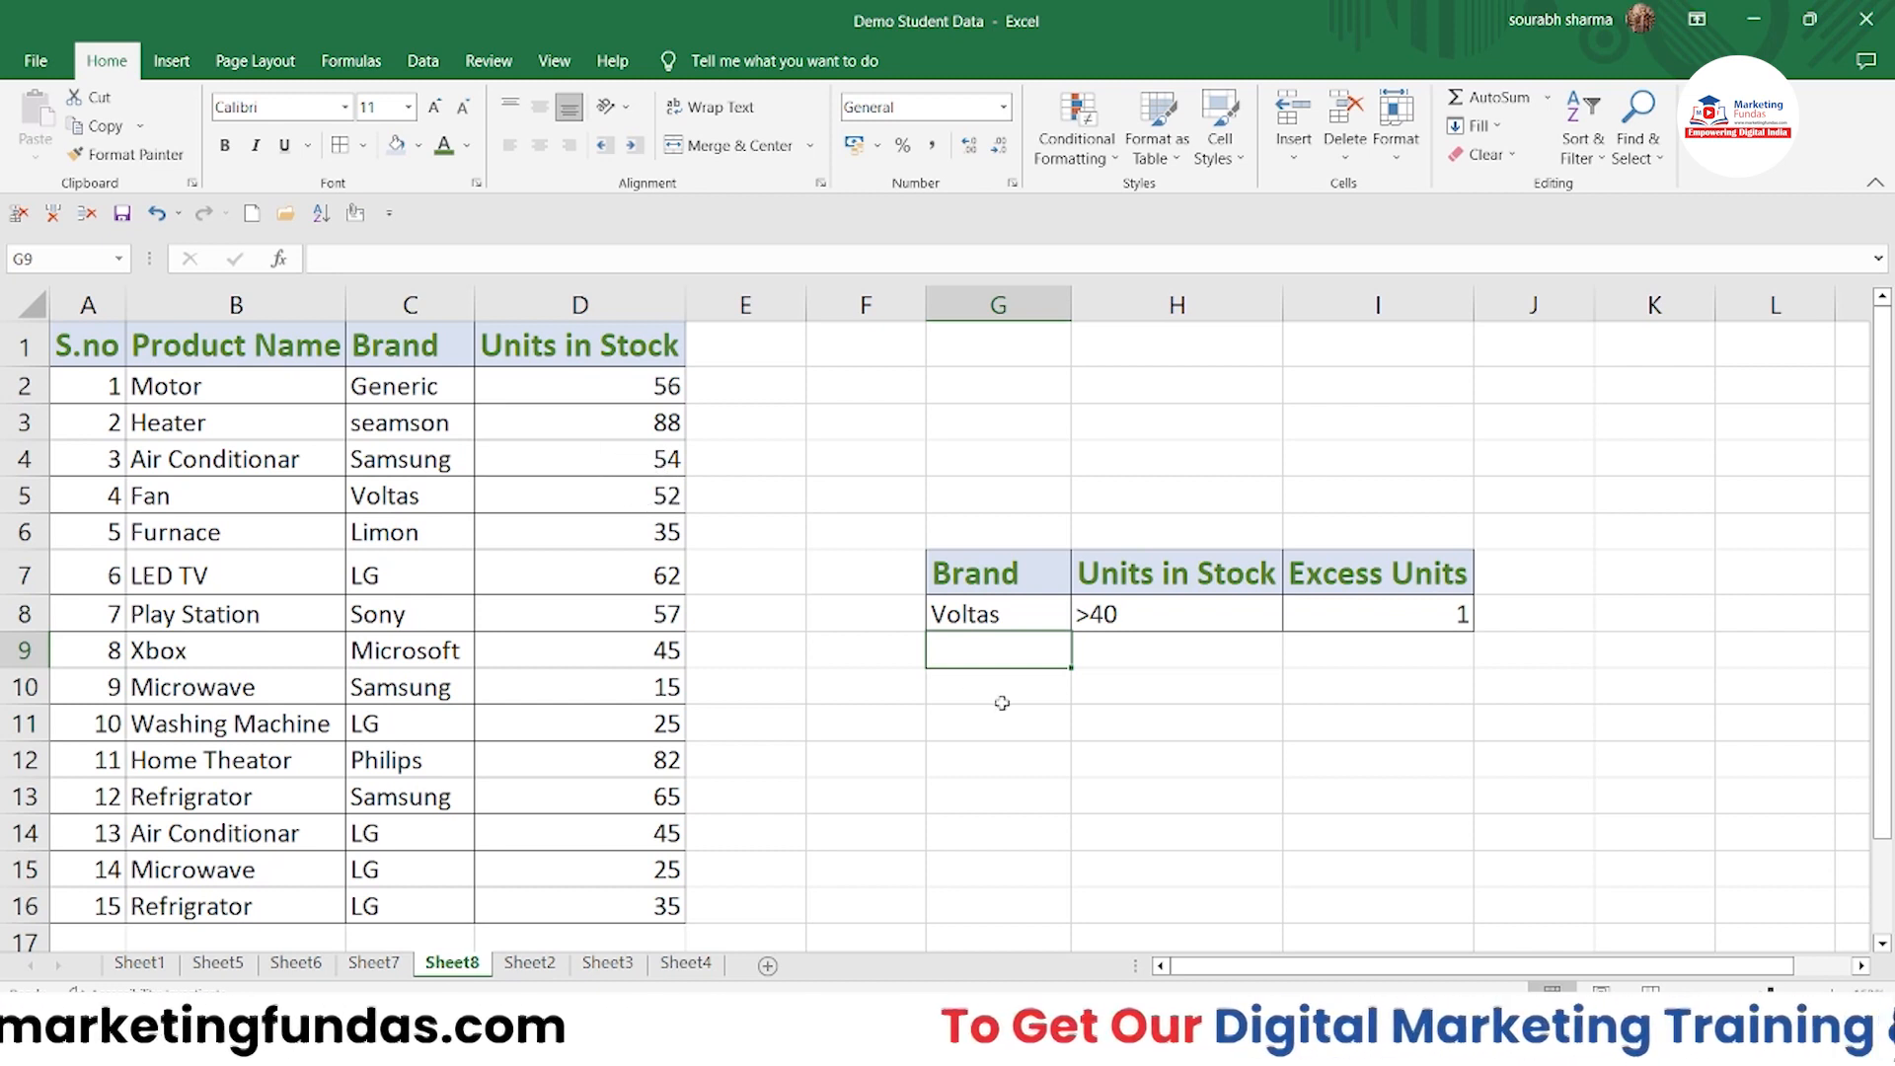
pyautogui.click(977, 615)
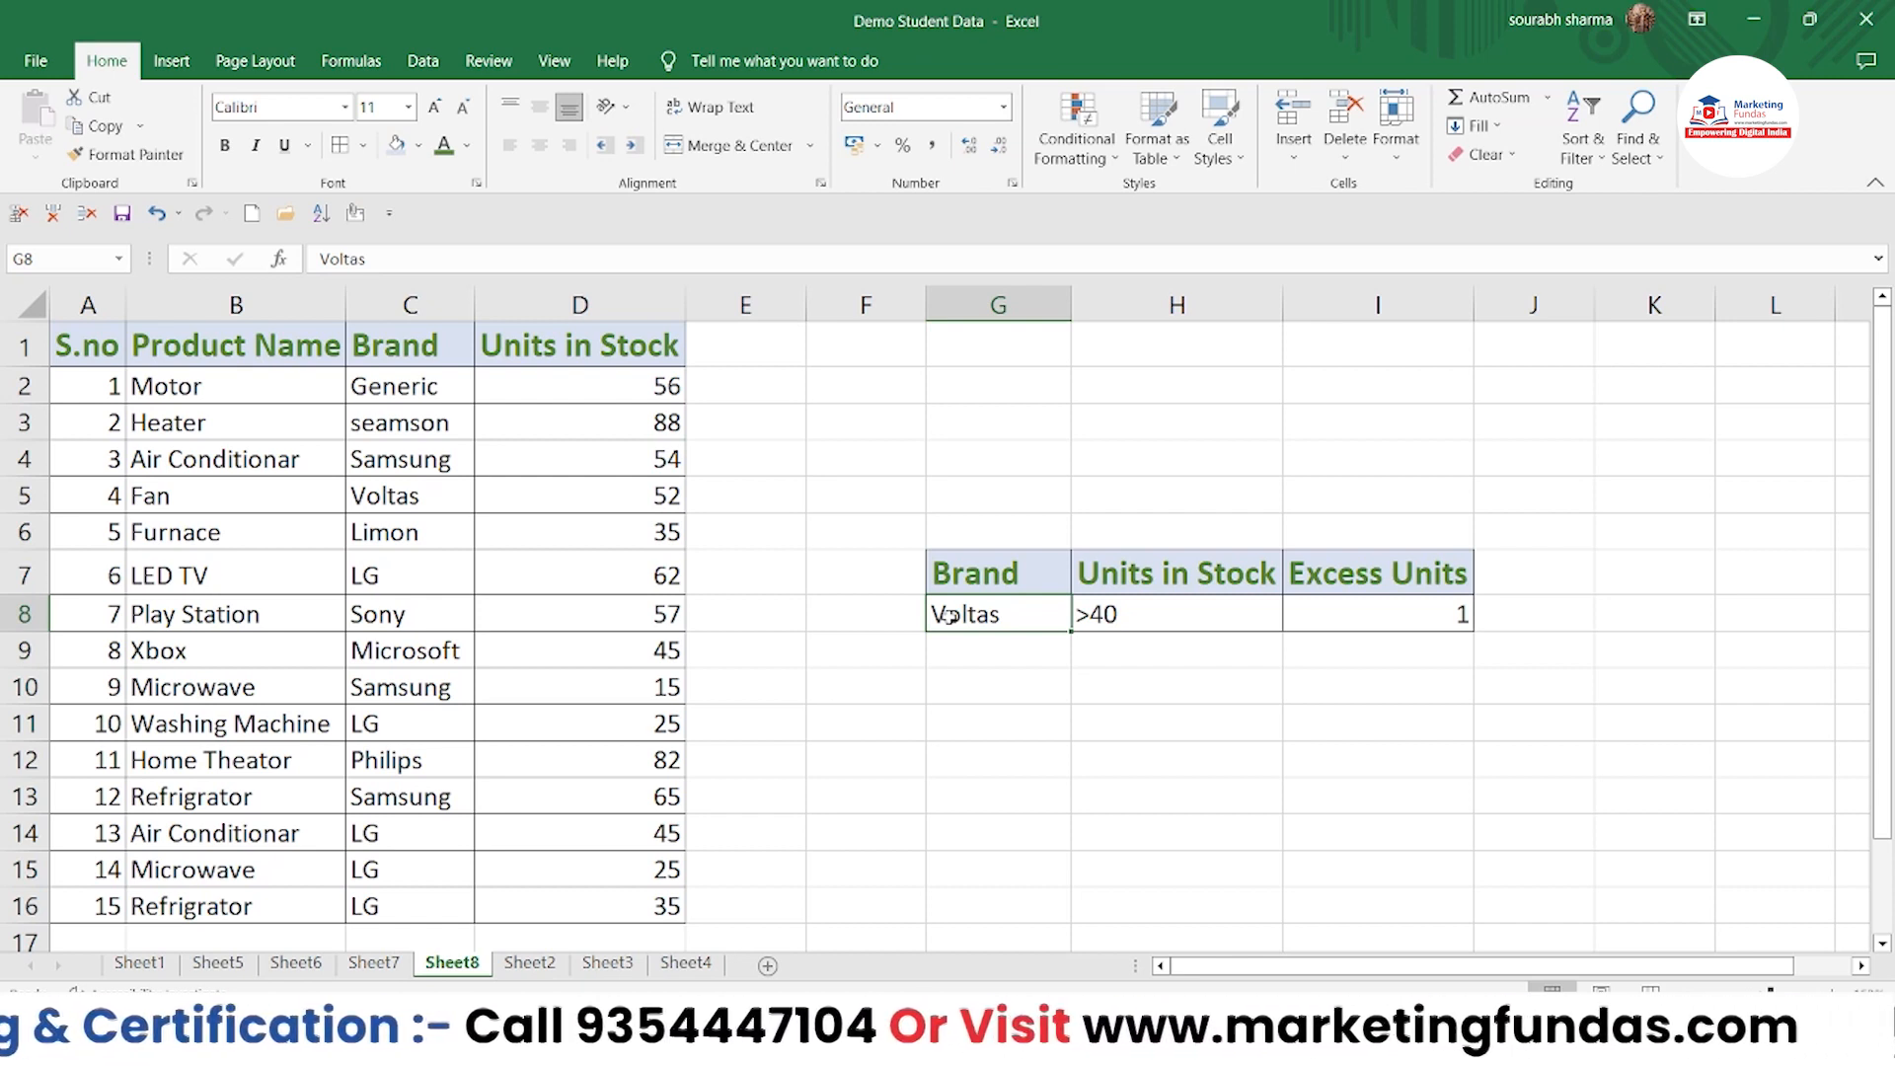
pyautogui.click(1110, 698)
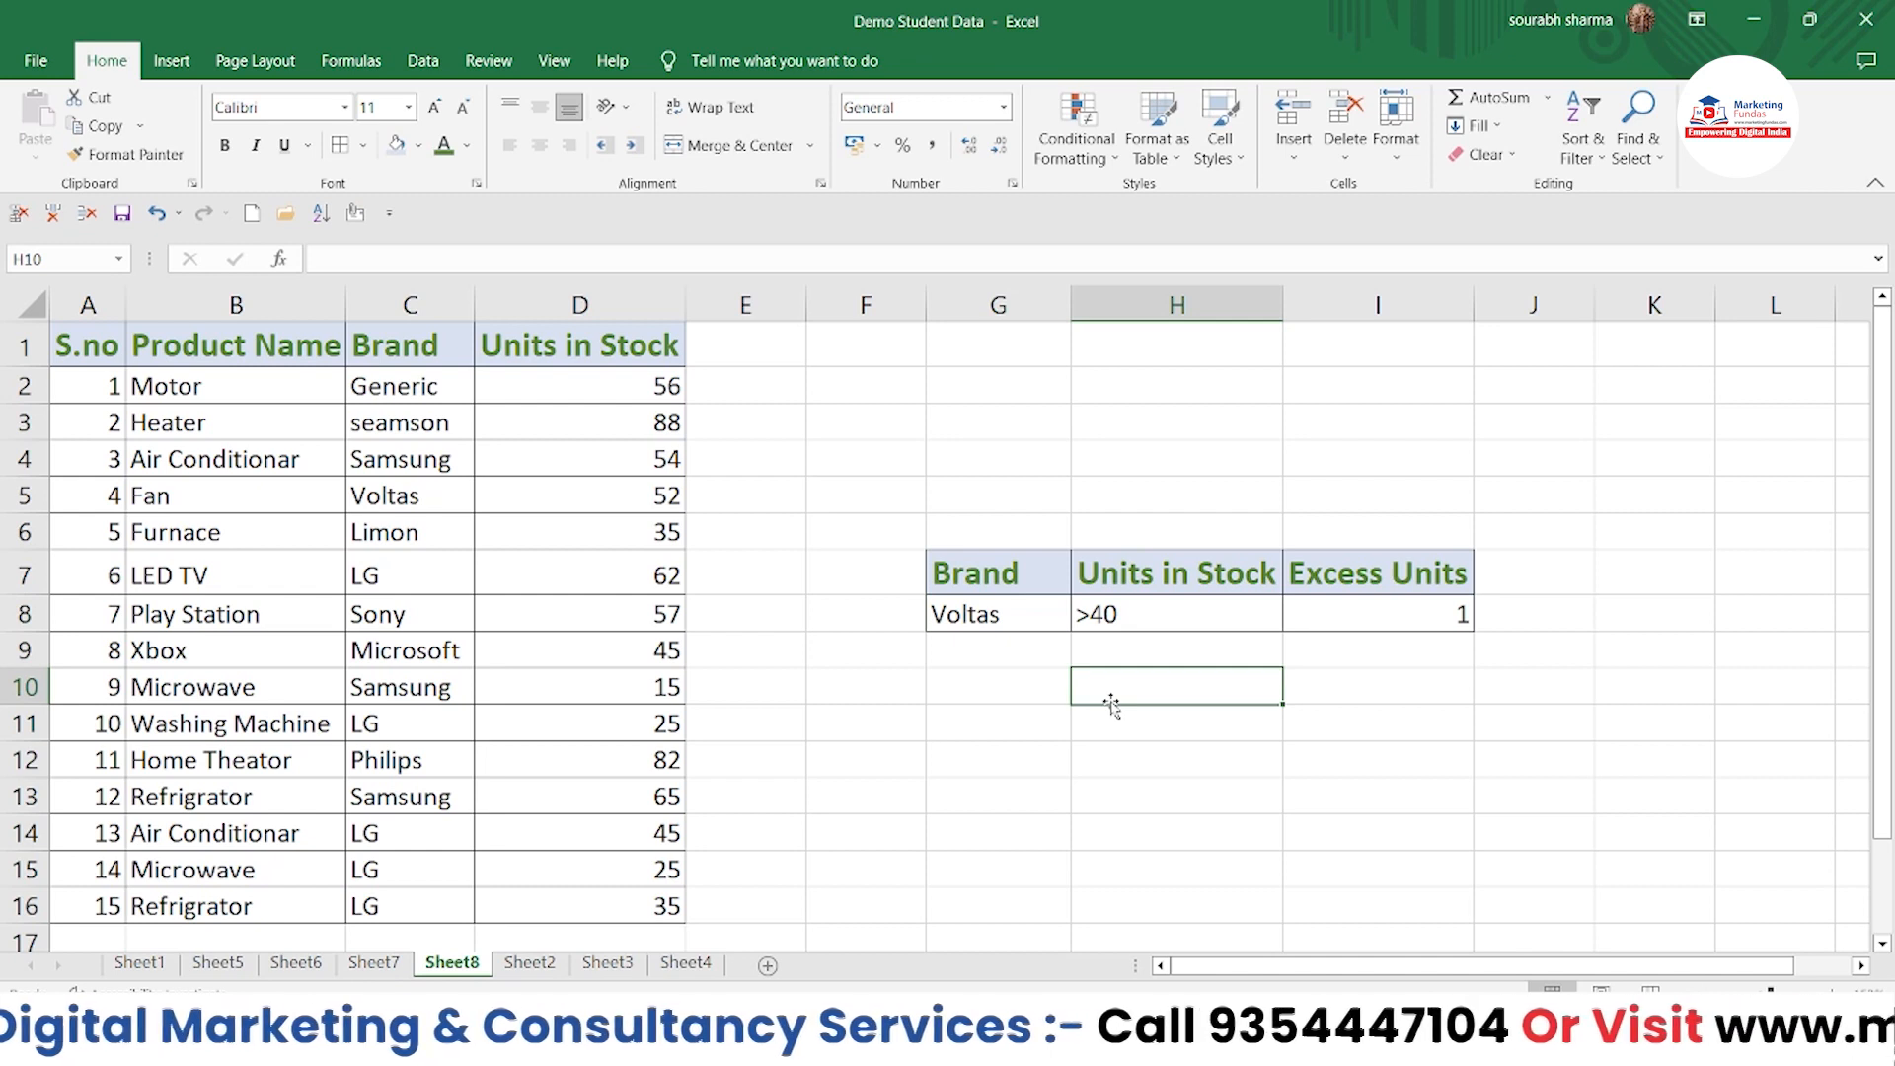
pyautogui.doubleClick(1111, 702)
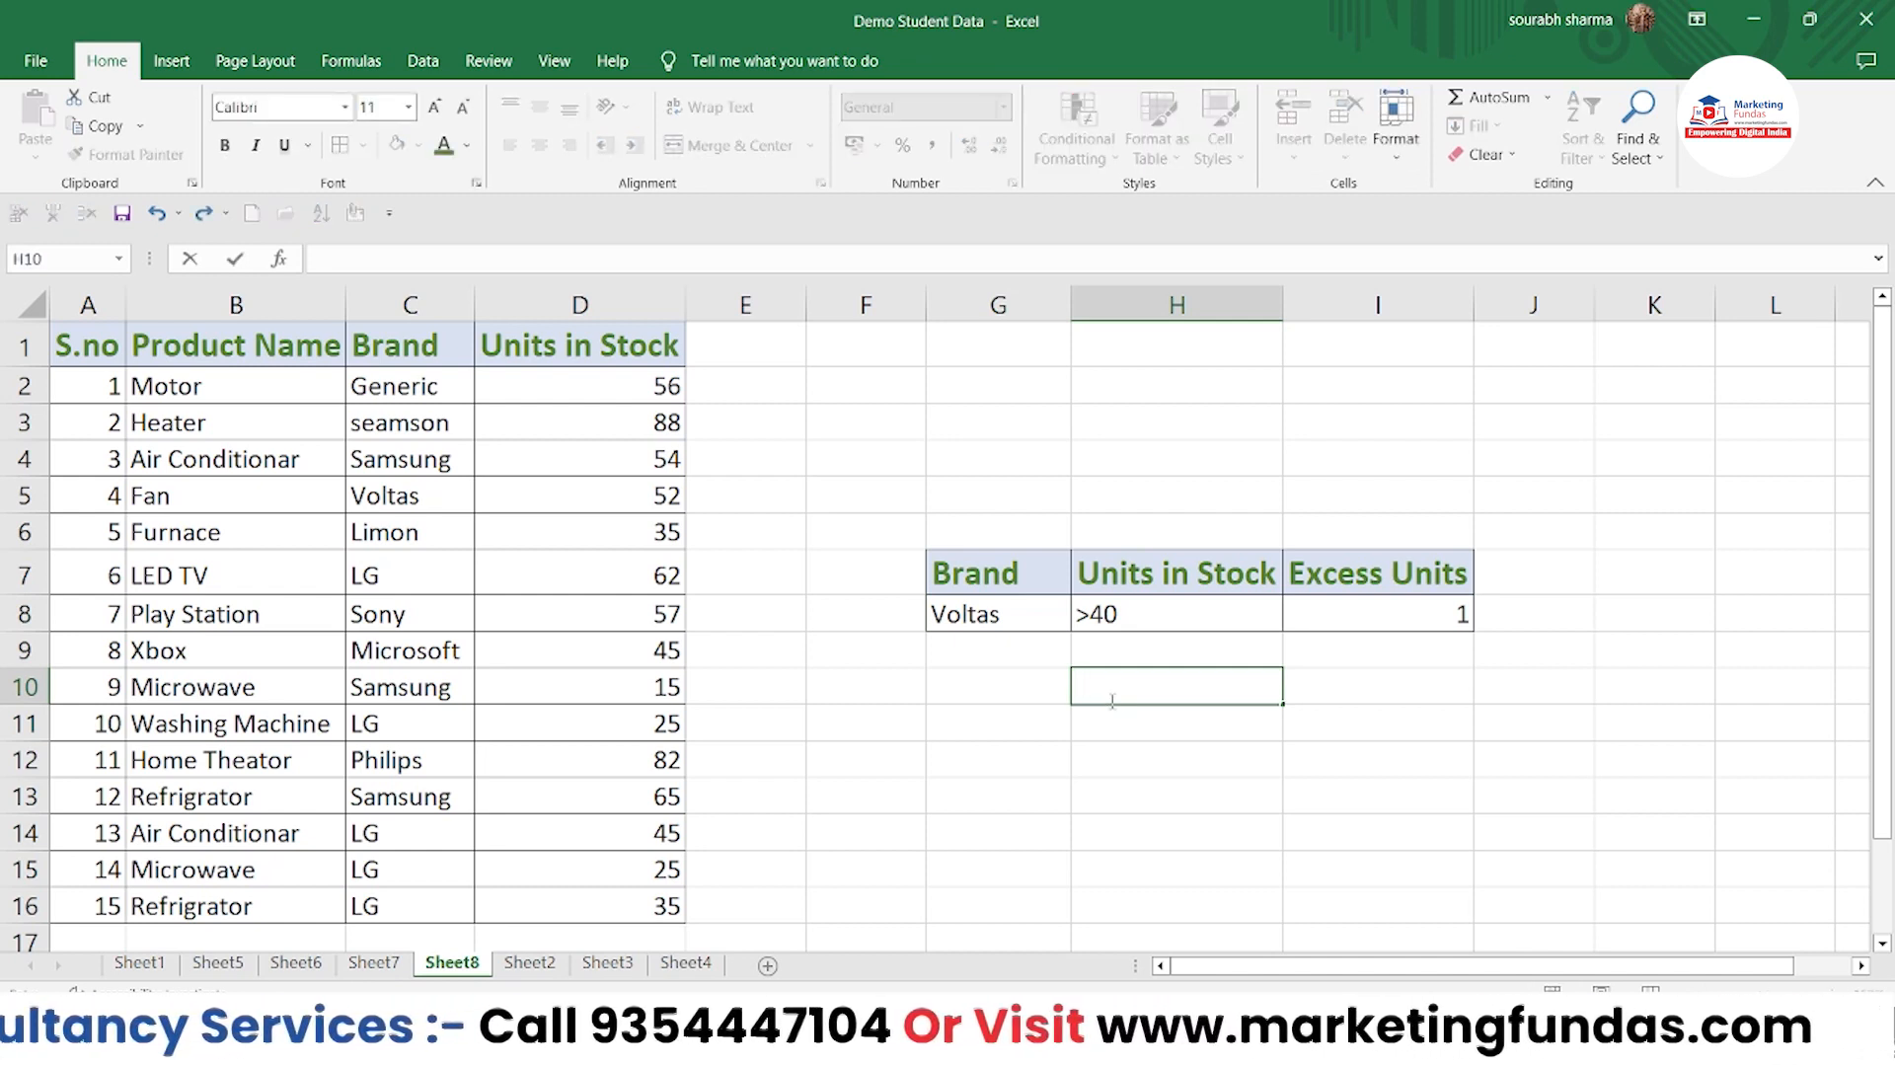